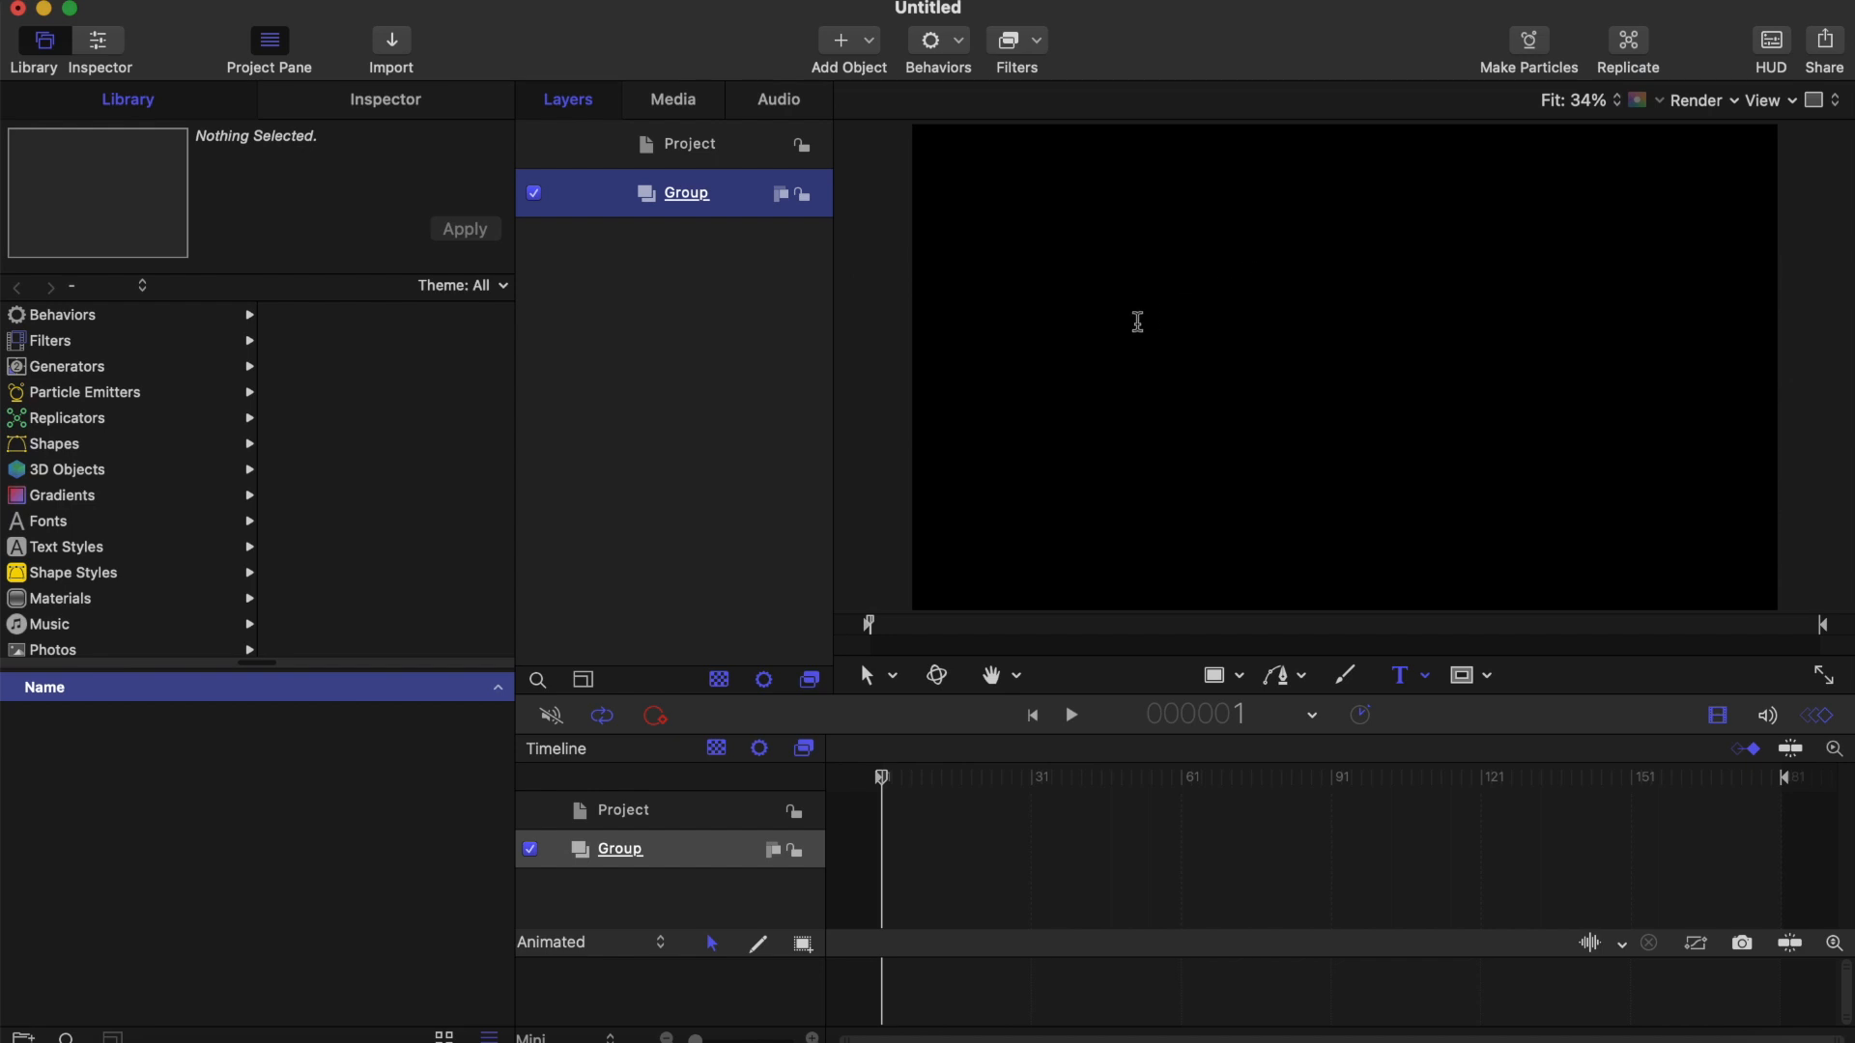
Step: Add a text box reading MOTION across the middle of the canvas and set its font size to 350
drag(1138, 321, 1553, 399)
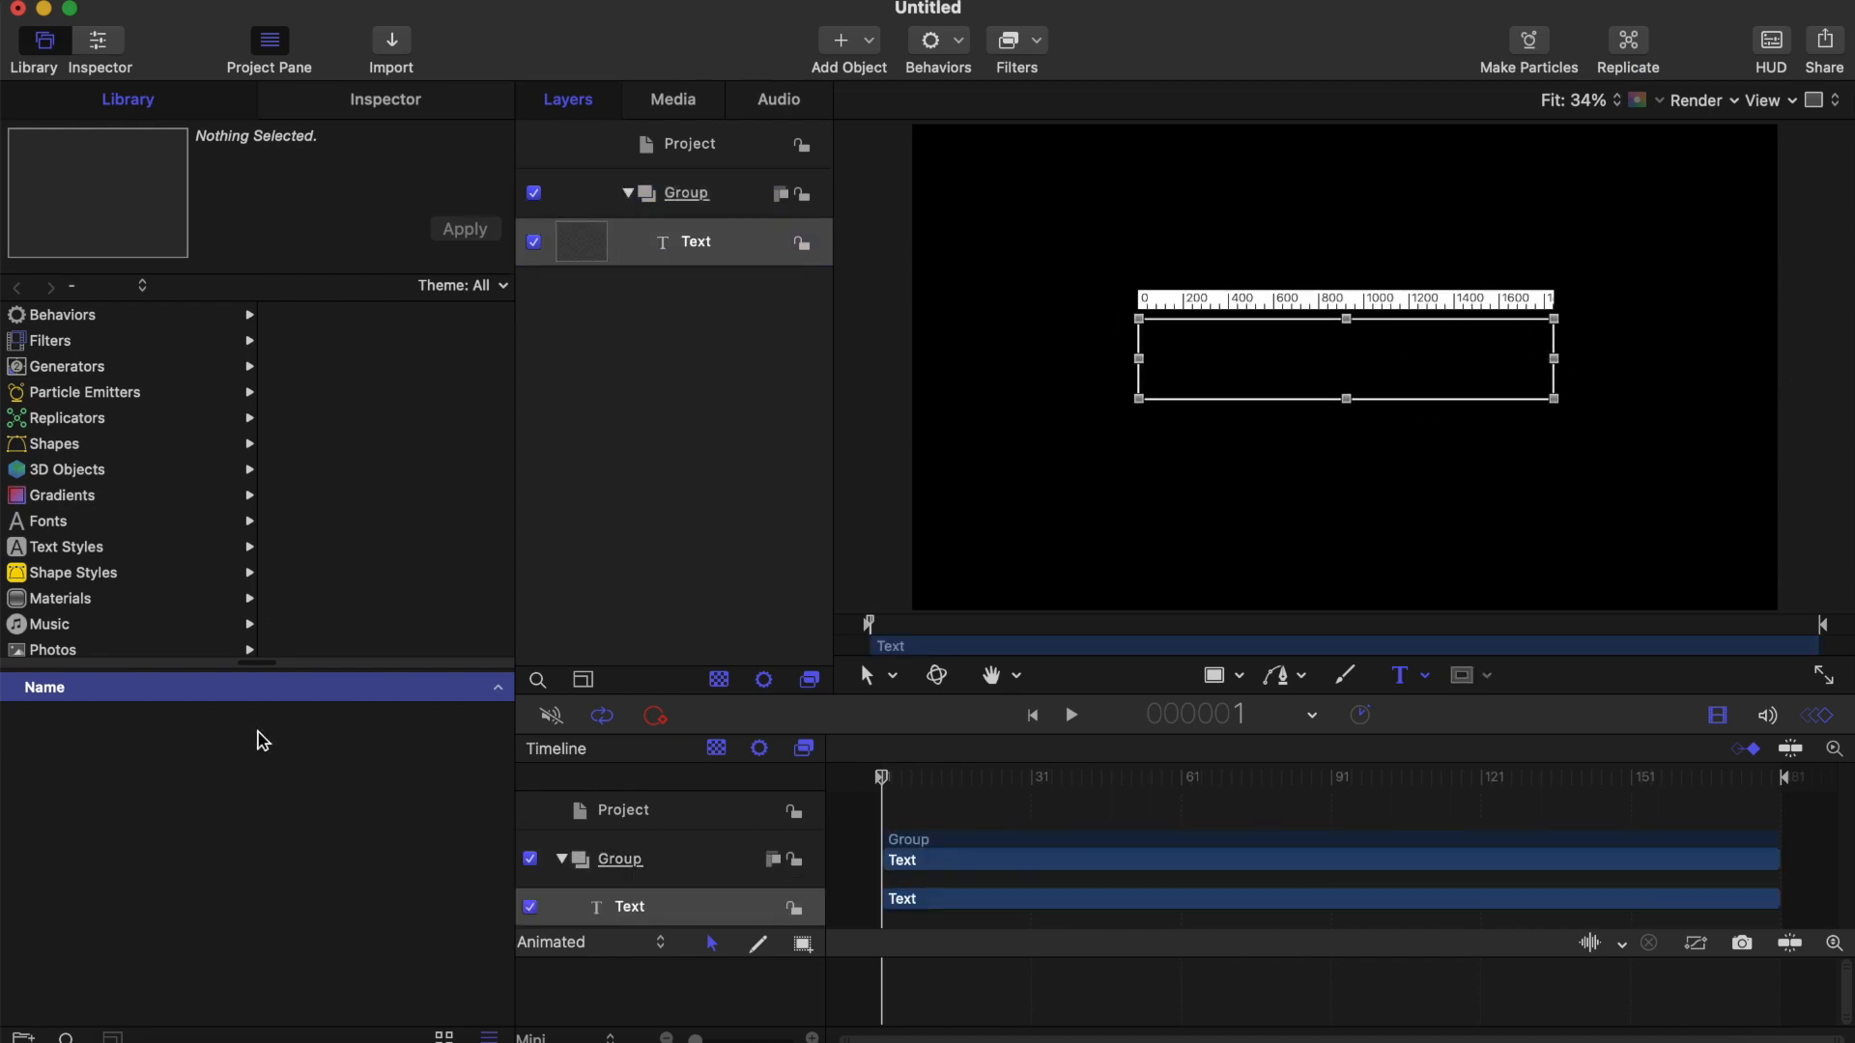
text(MOTION)
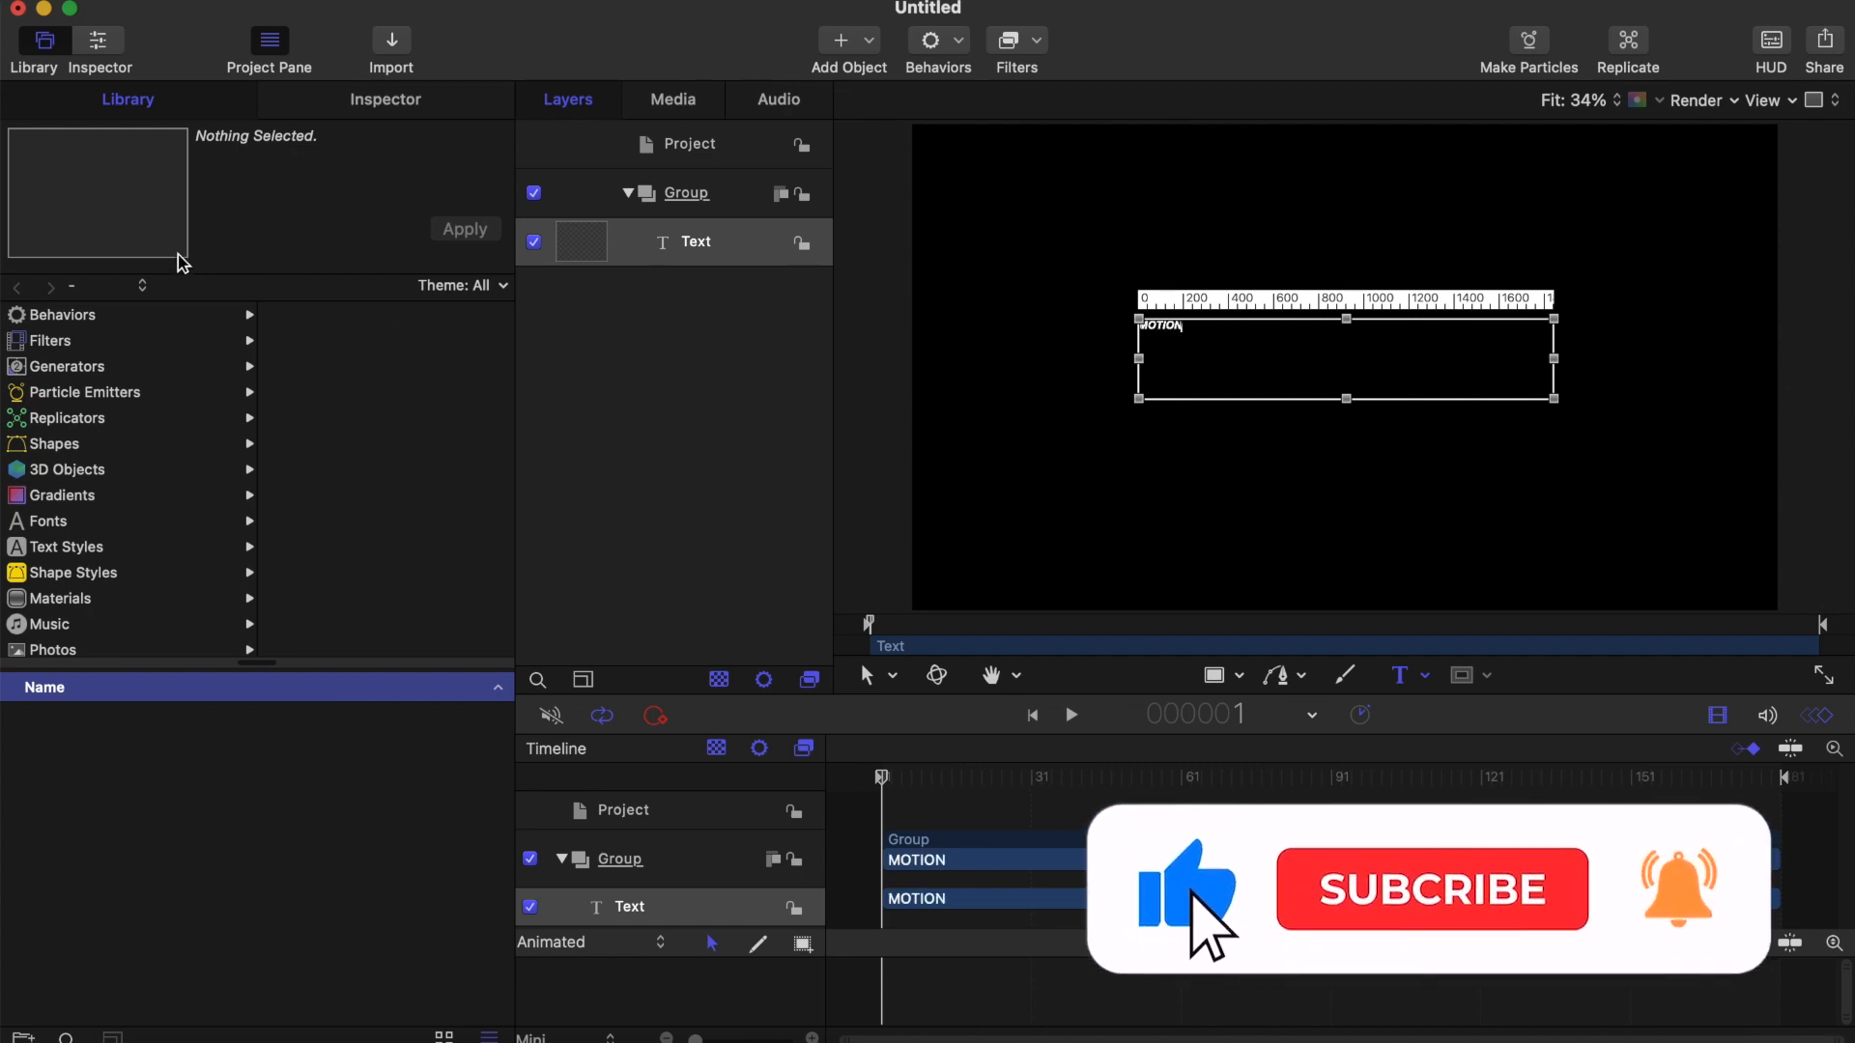
click(354, 108)
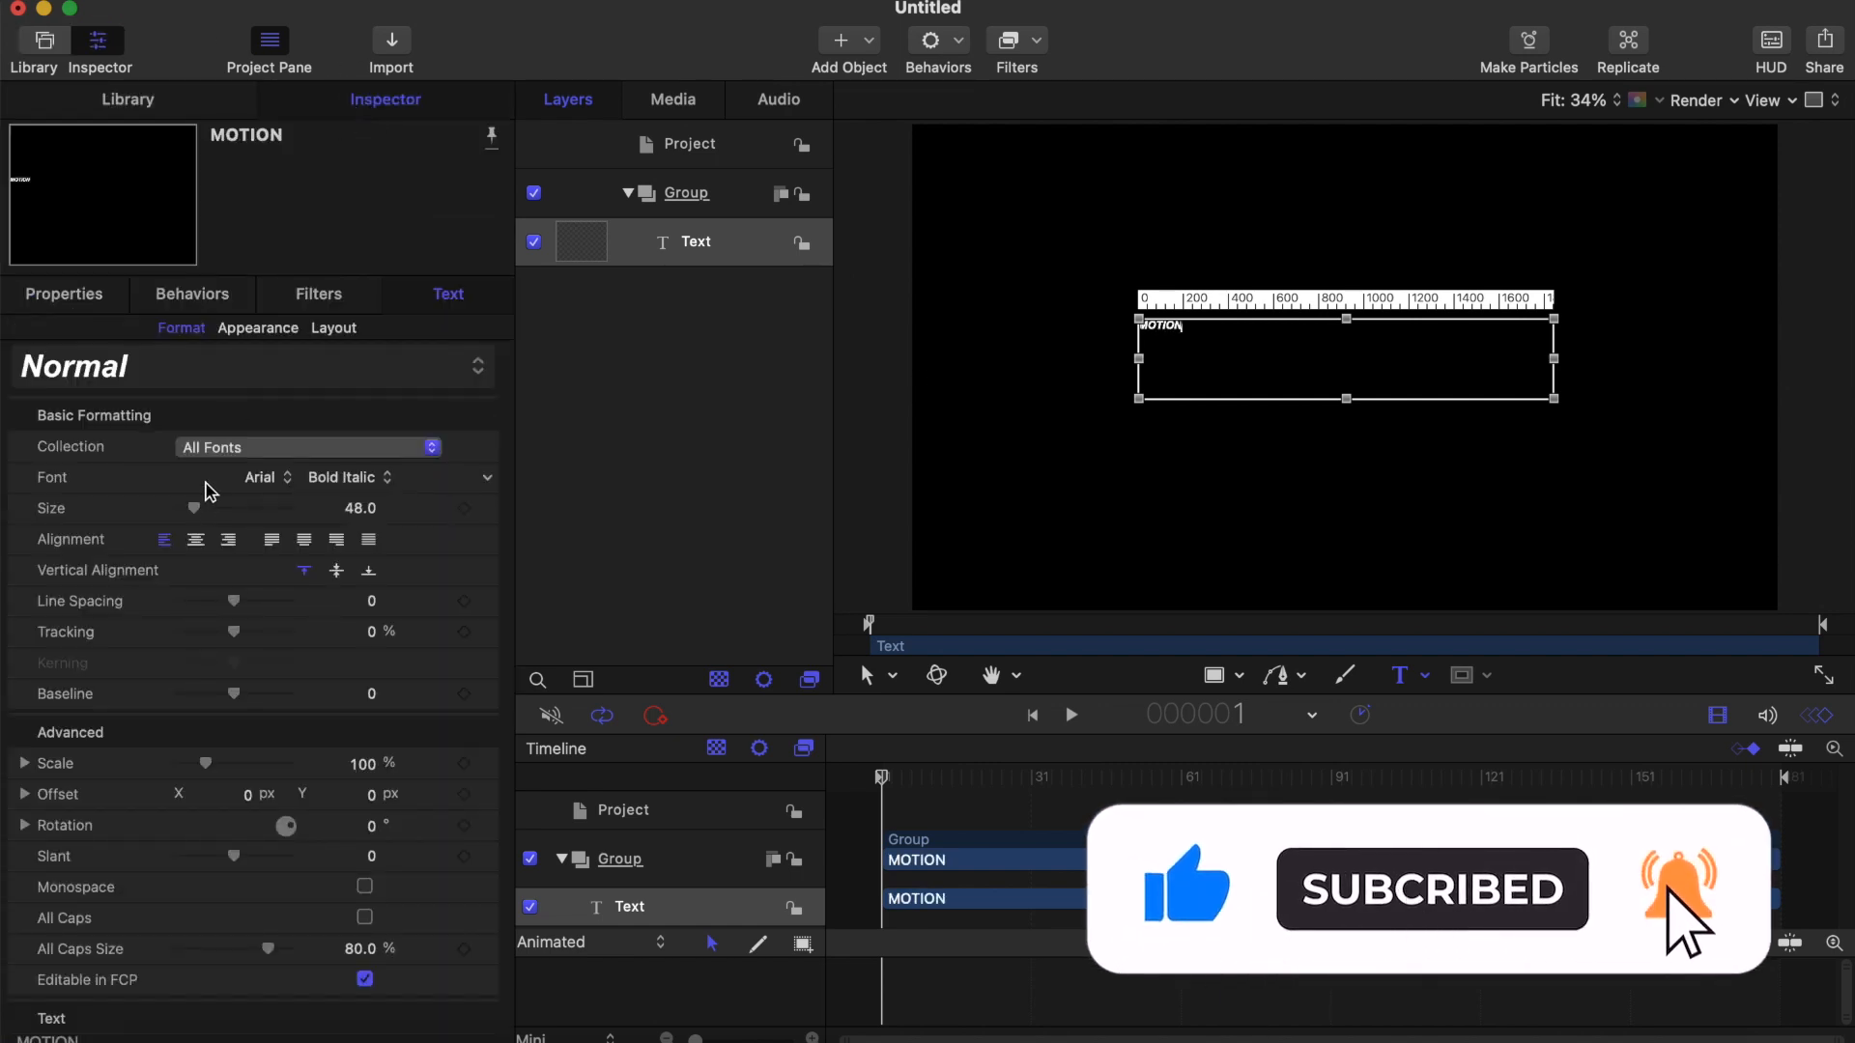
click(373, 512)
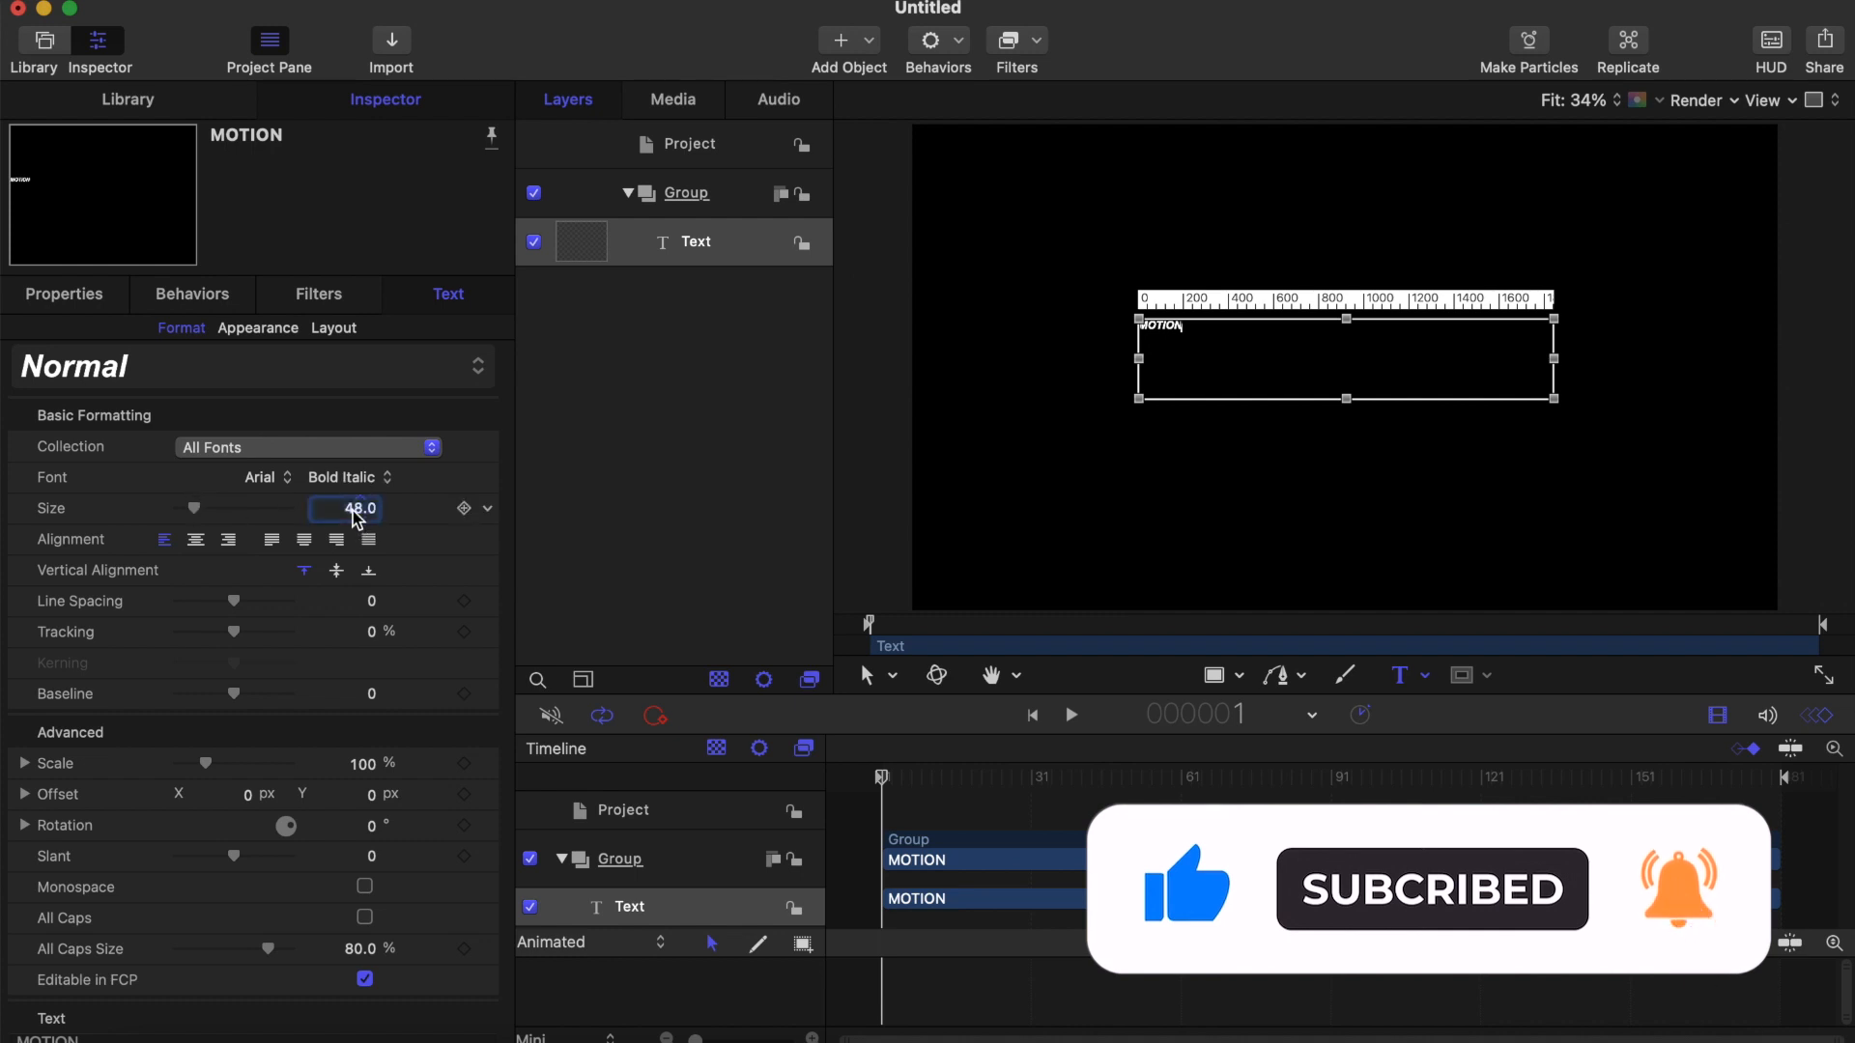
text(350)
key(Return)
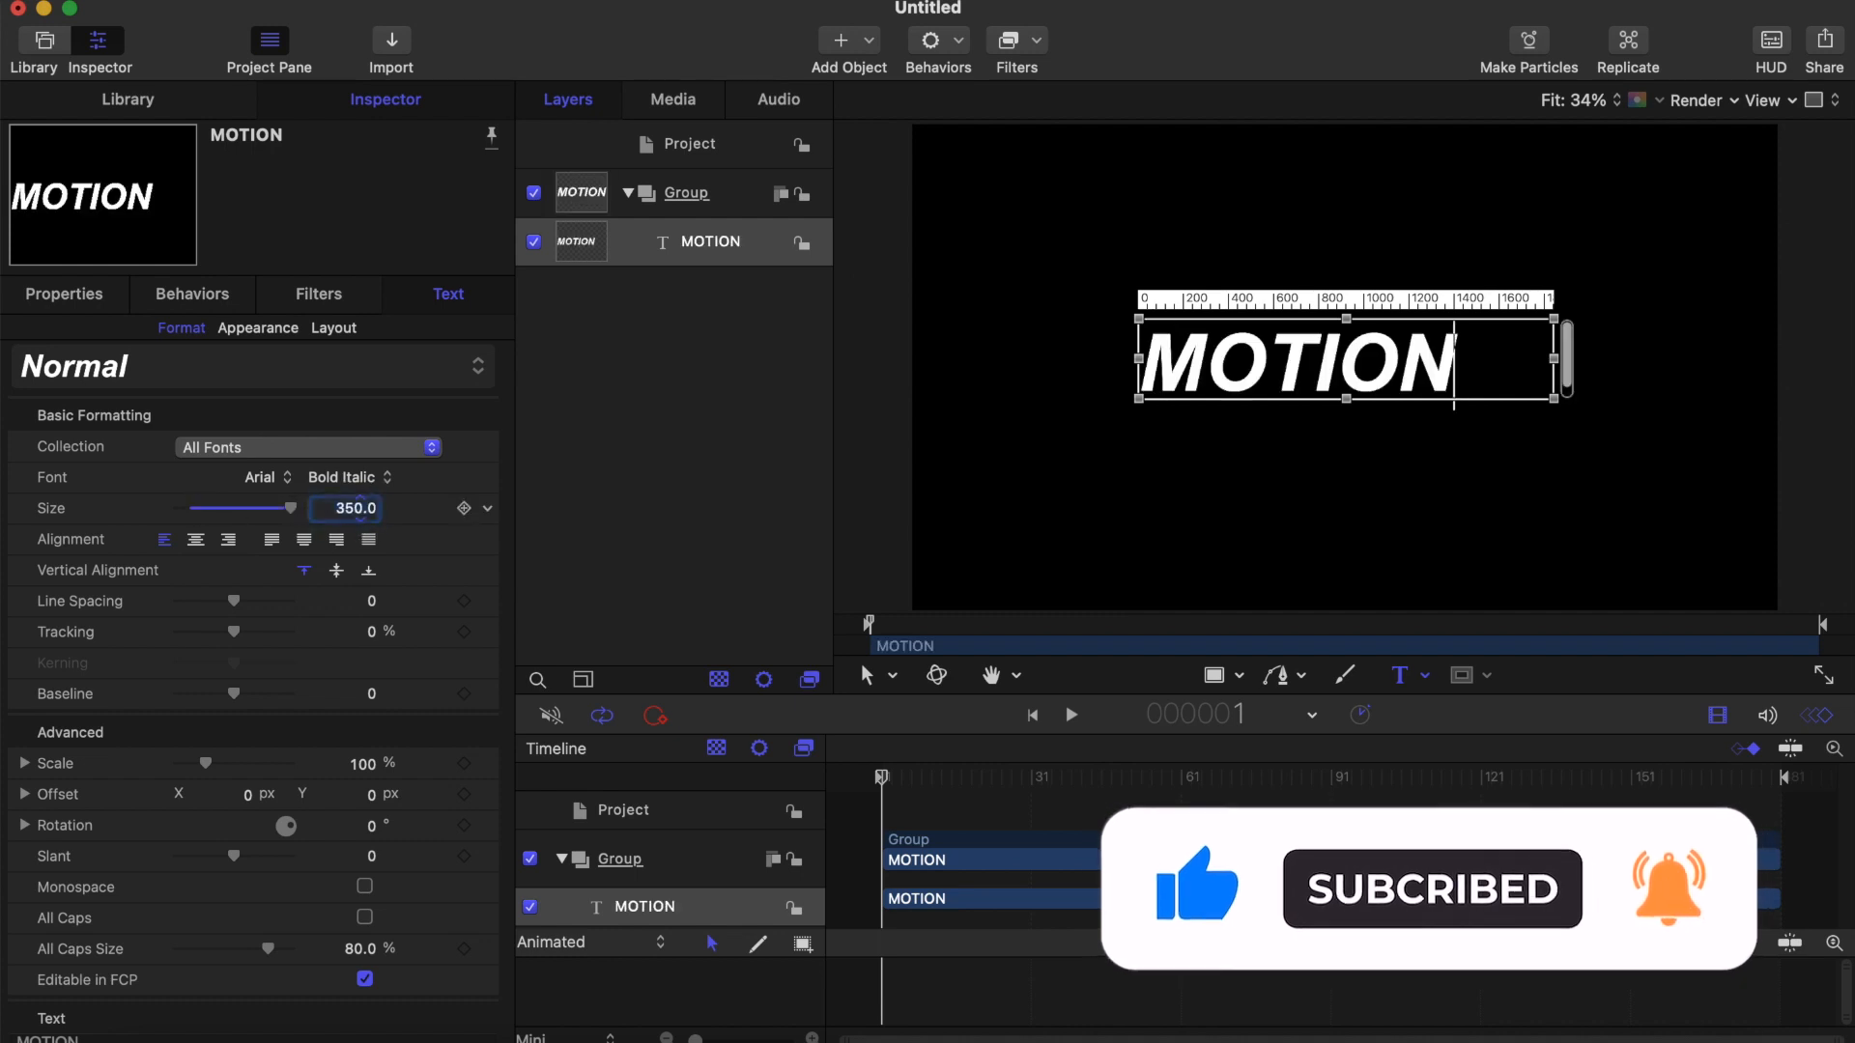
Step: Centre the MOTION text horizontally and vertically within its box and reset its position to the canvas centre
click(196, 541)
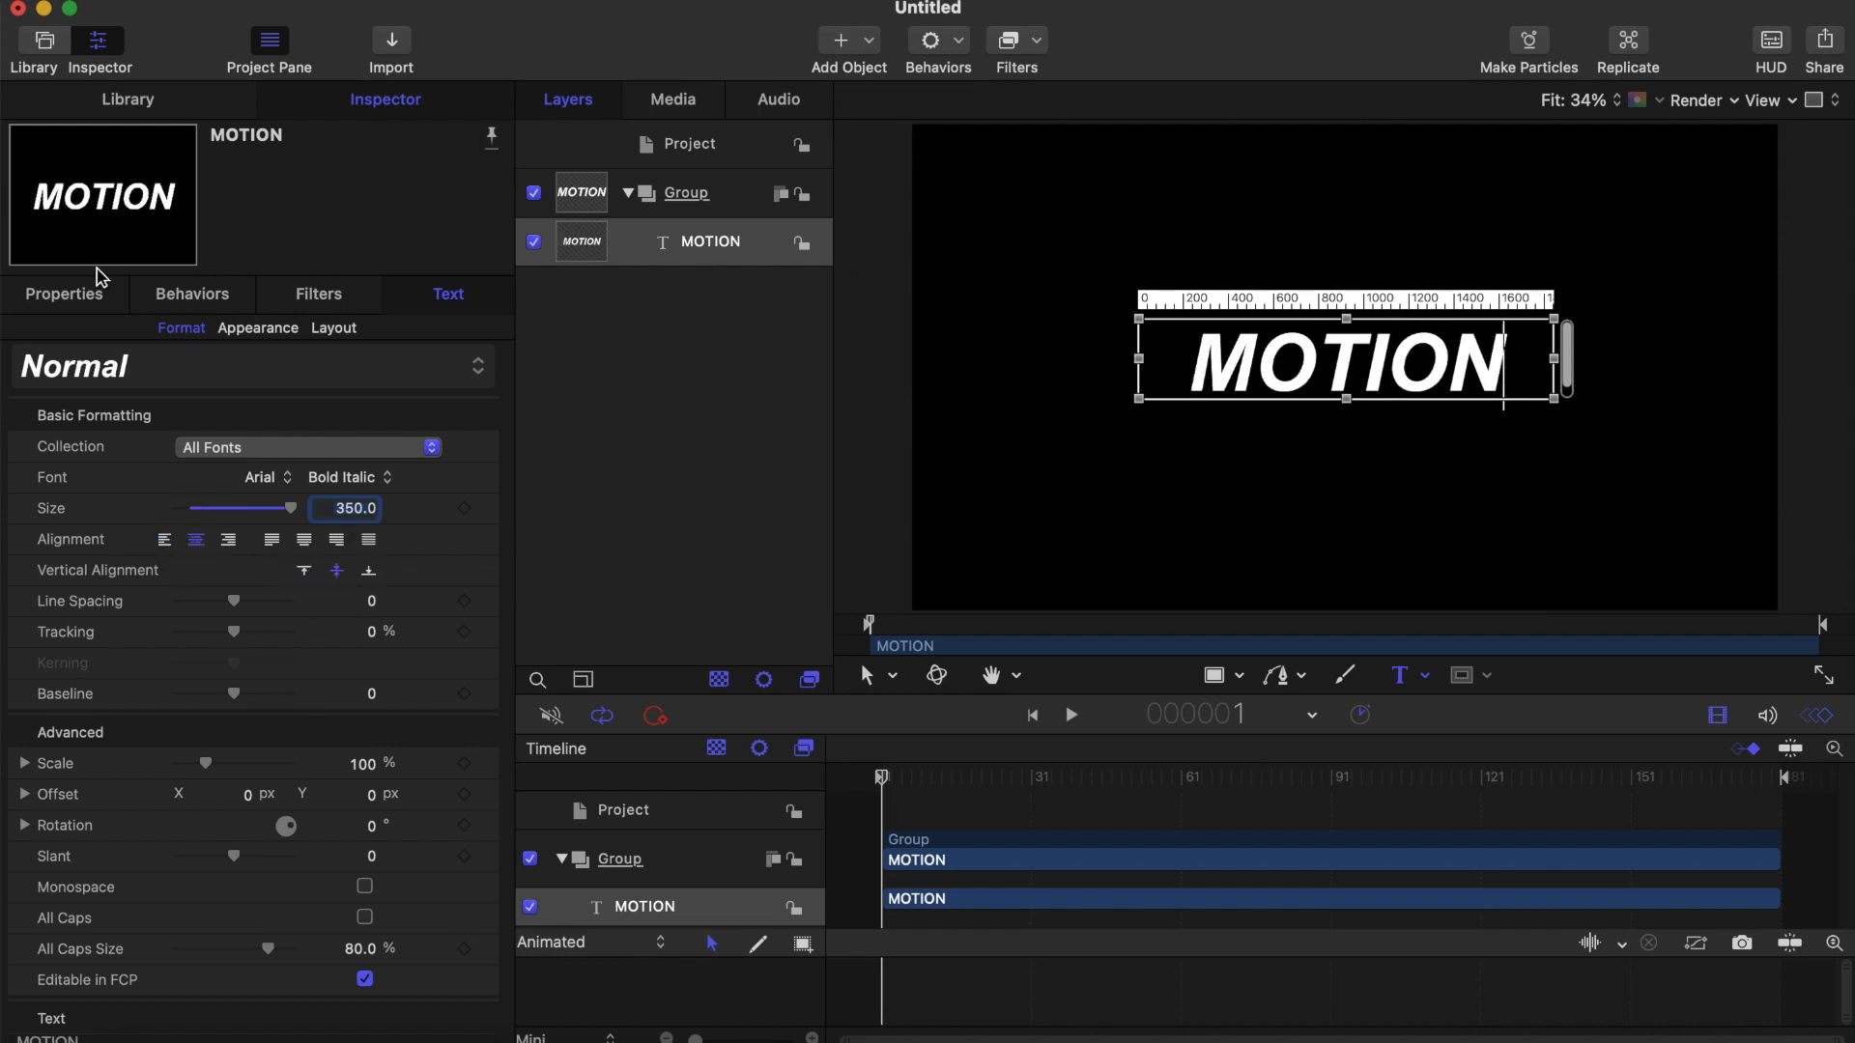
click(64, 294)
click(487, 369)
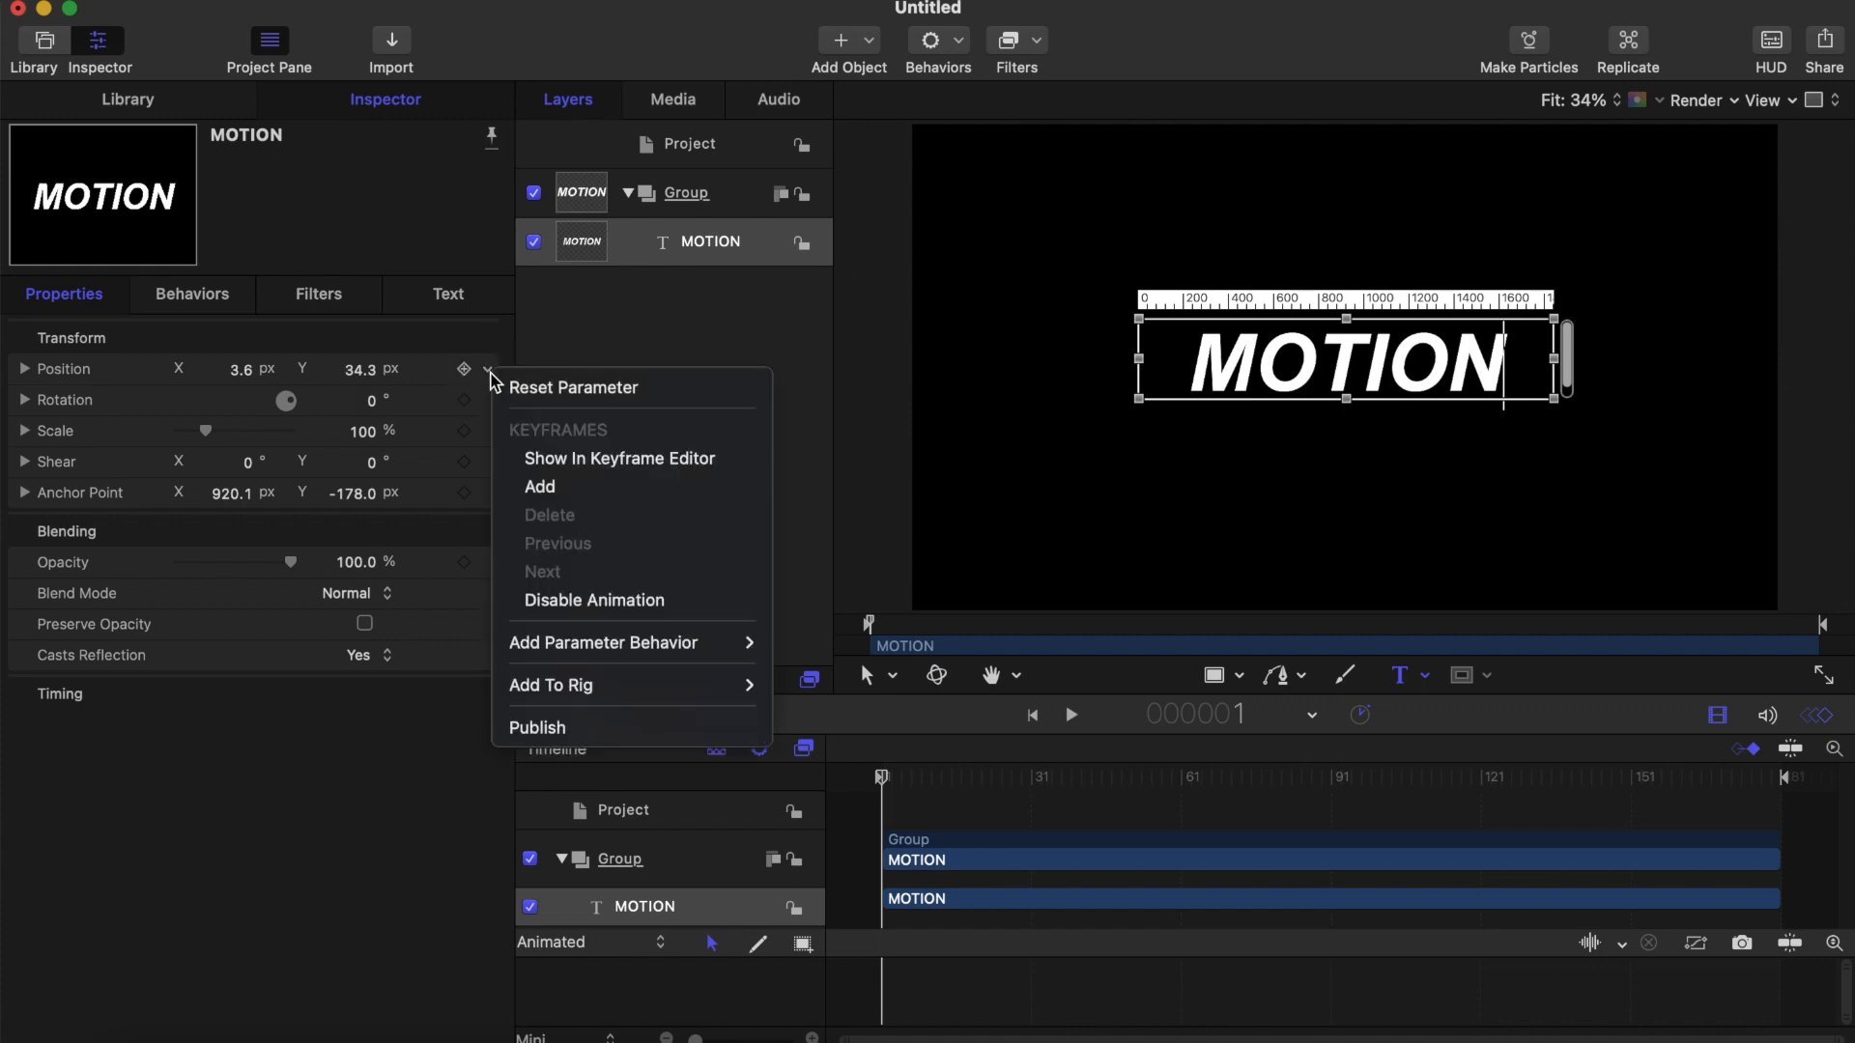
click(534, 398)
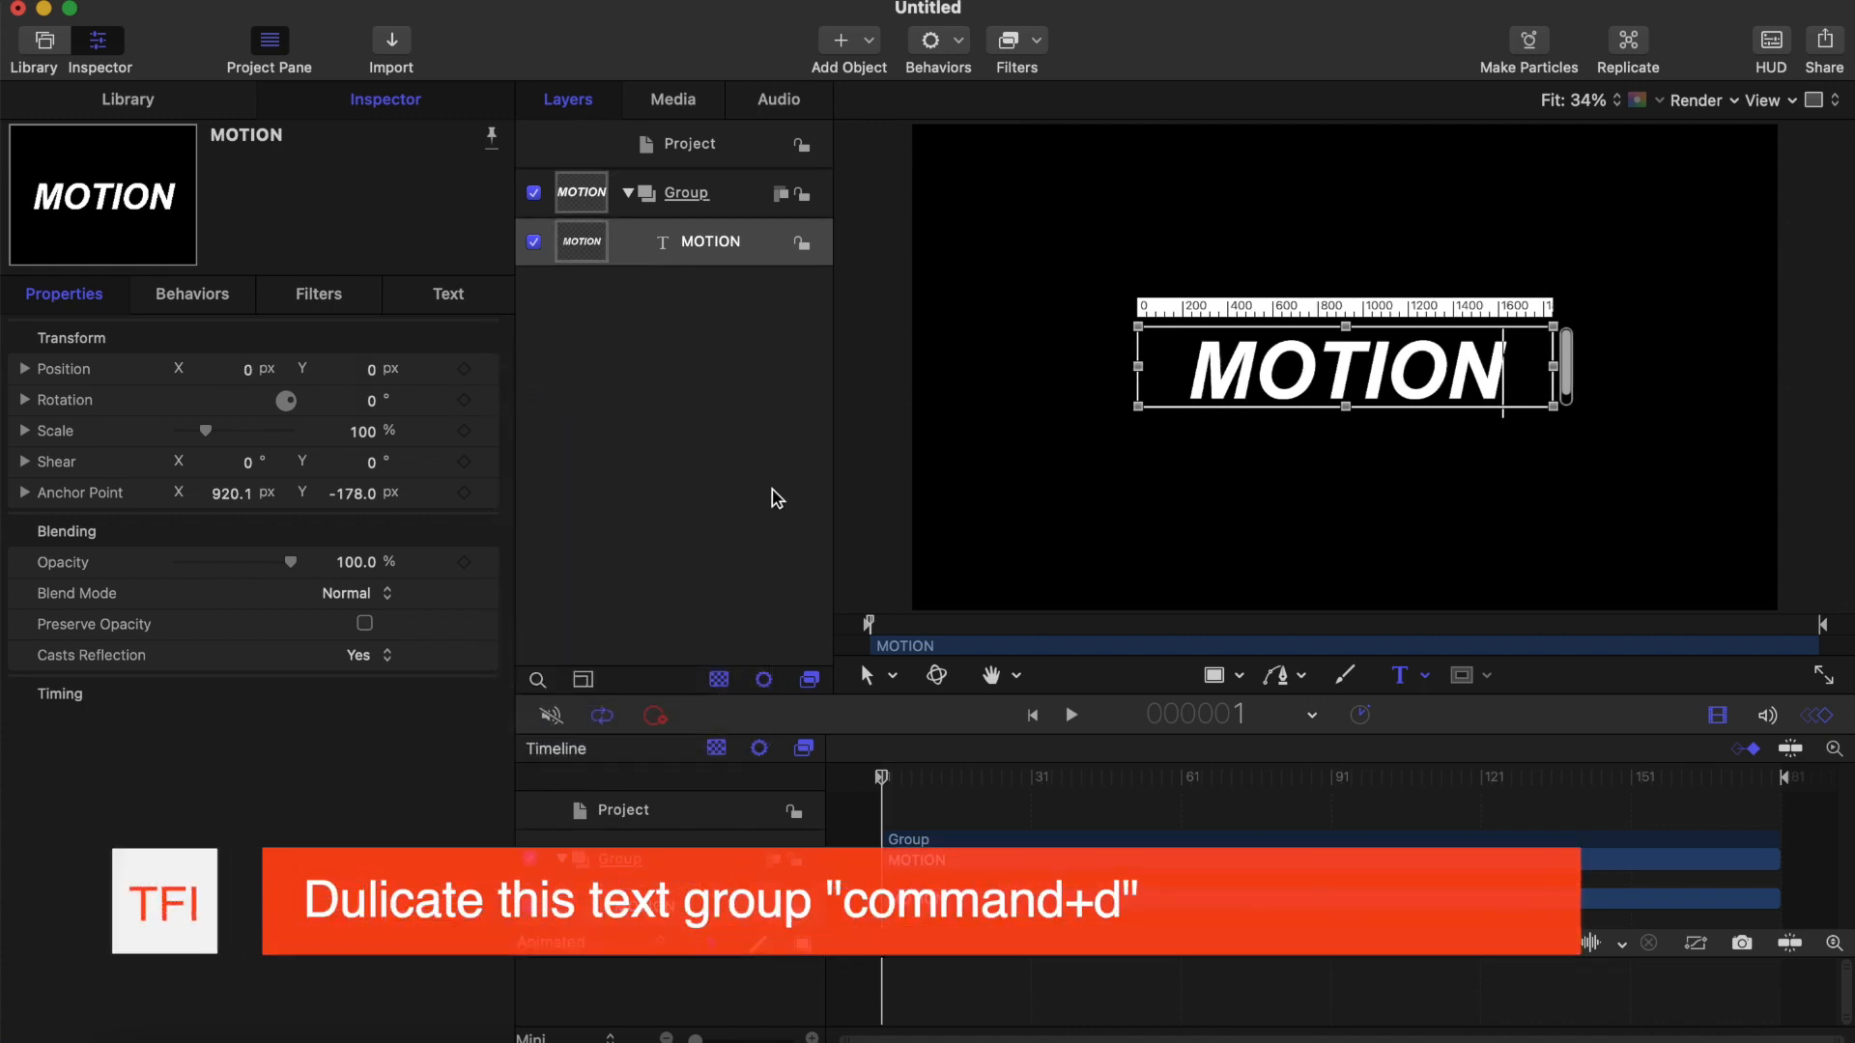
Step: Duplicate the group containing the MOTION text and rename the copy Text 1
click(686, 196)
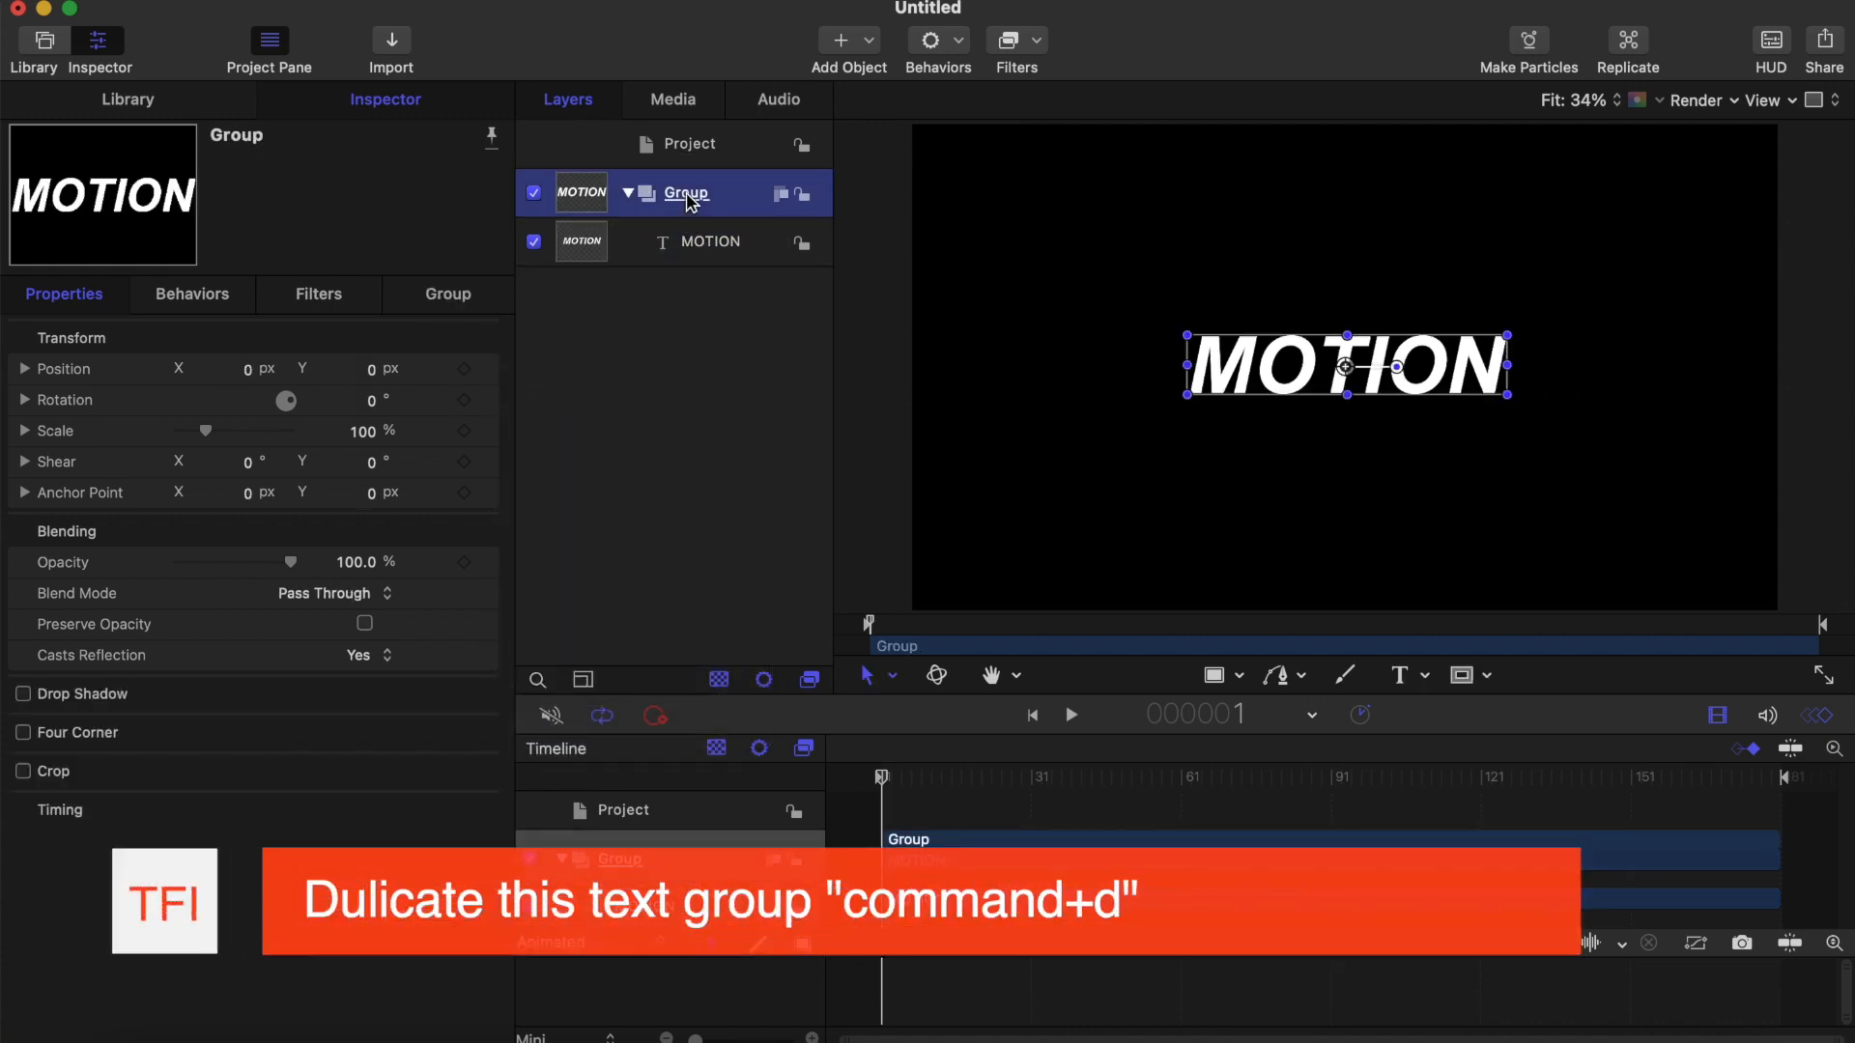
key(super+d)
double_click(676, 198)
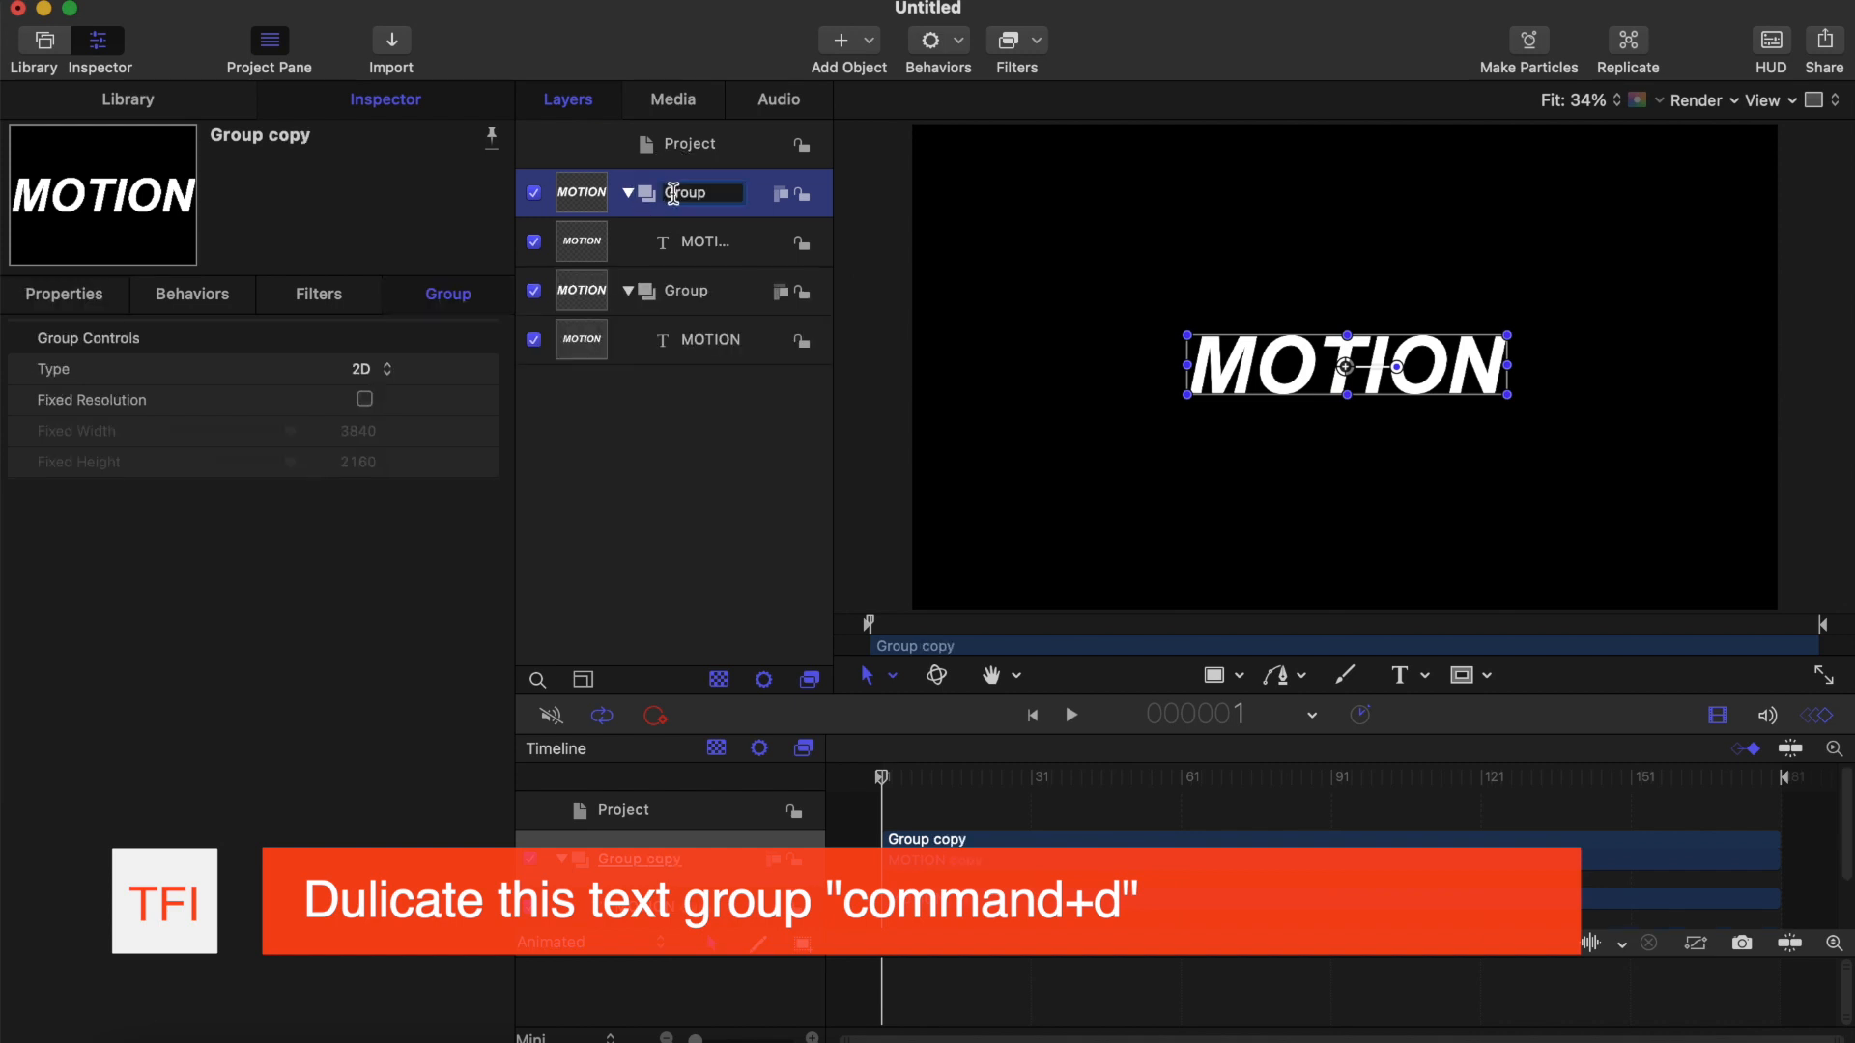
key(BackSpace)
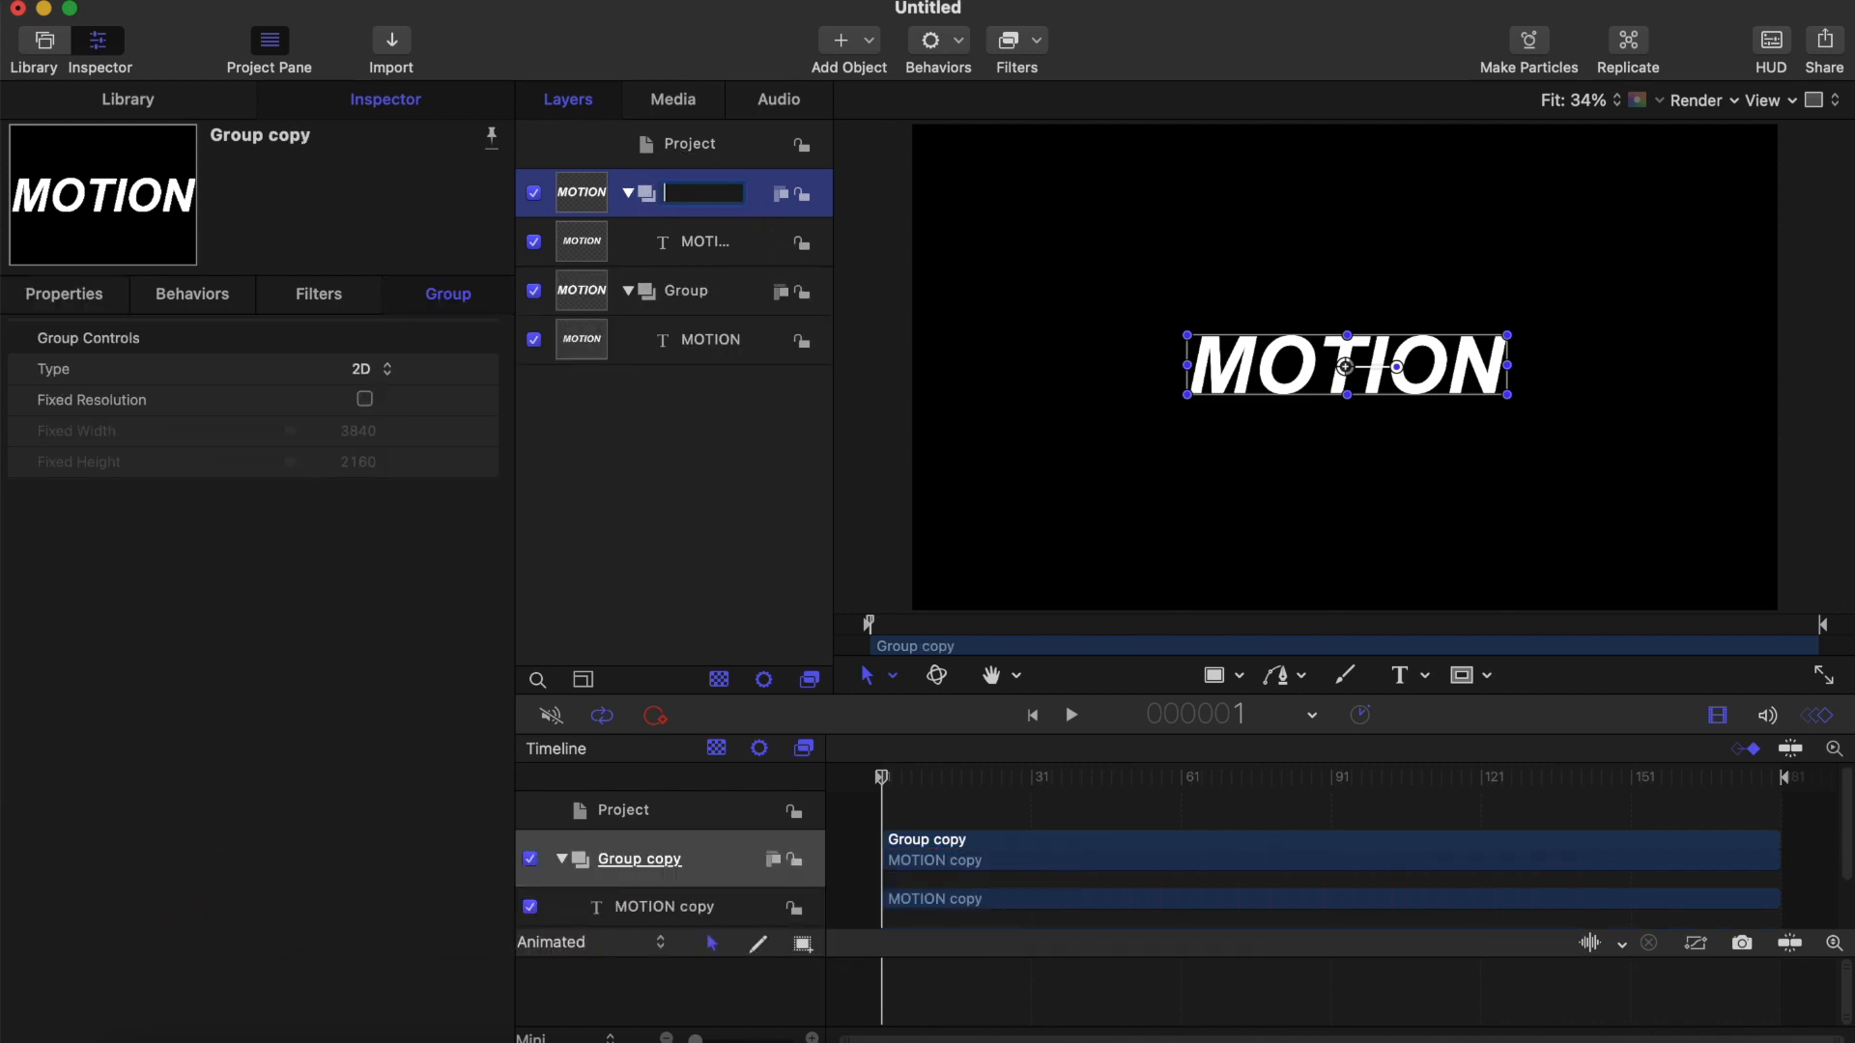
text(Text 1)
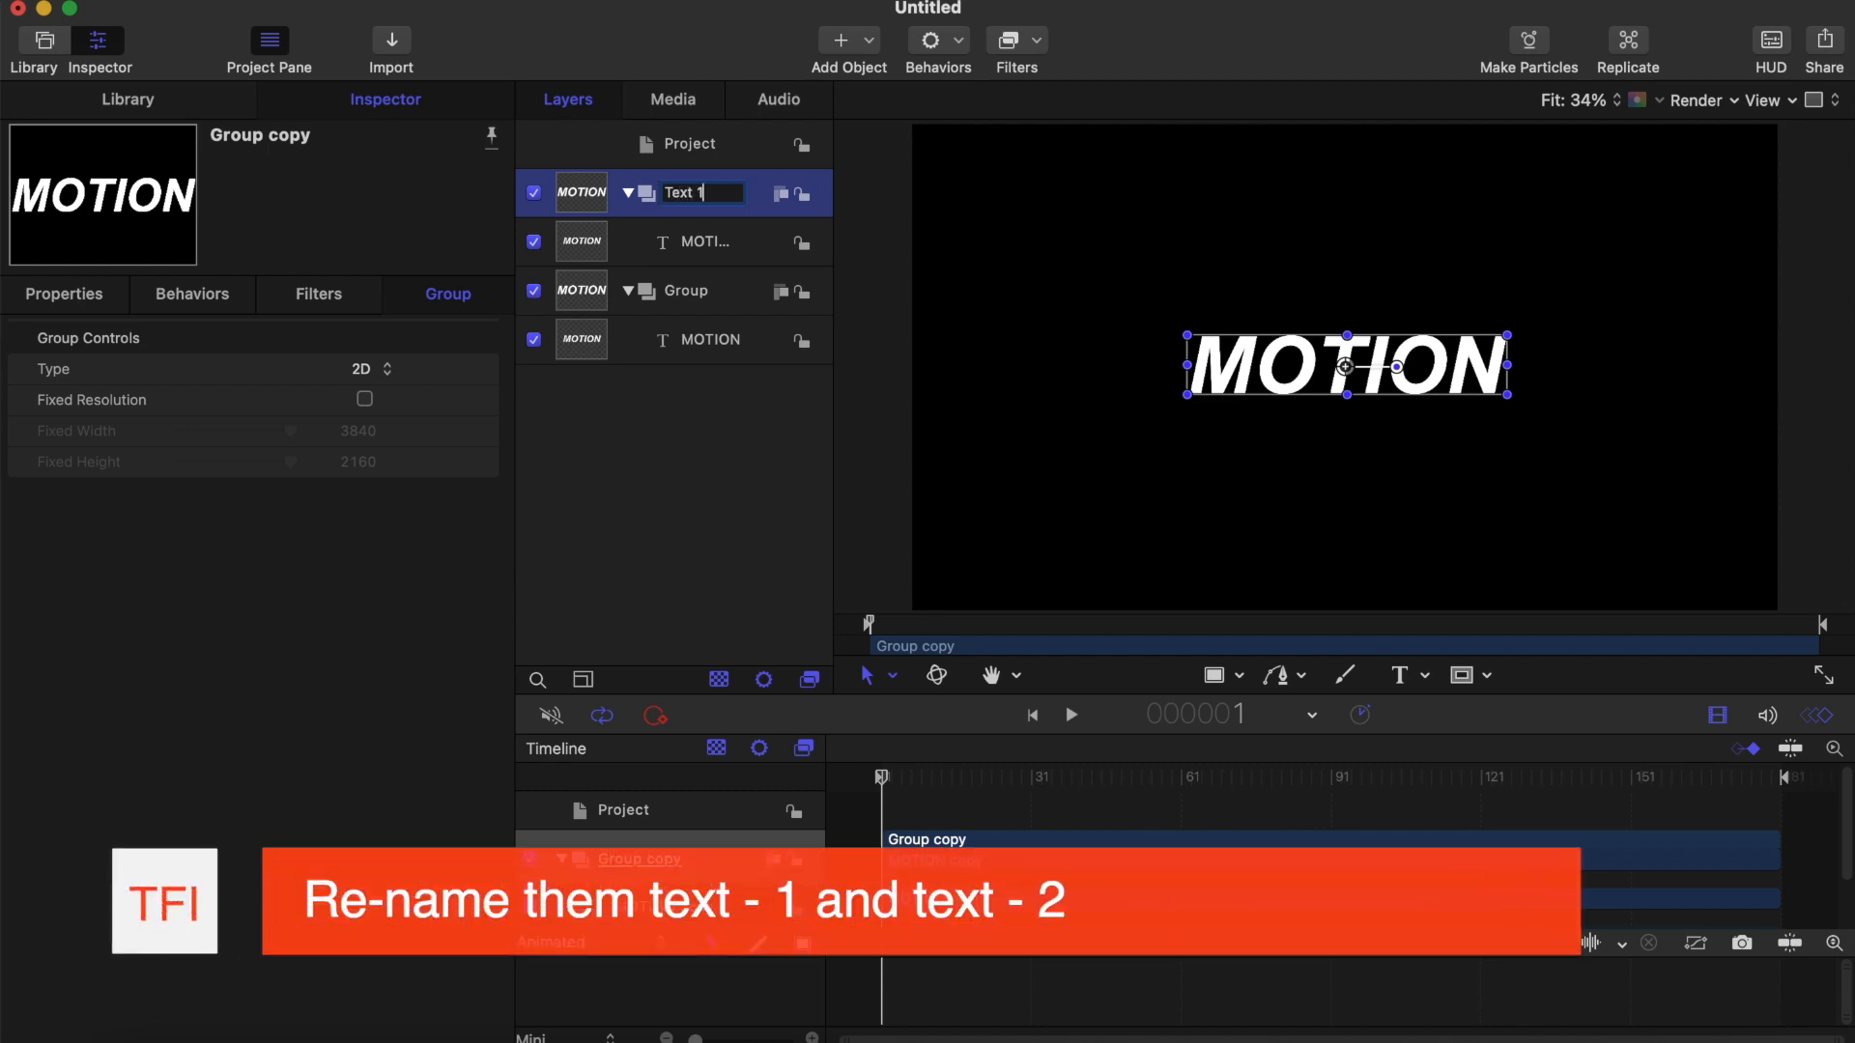
key(Return)
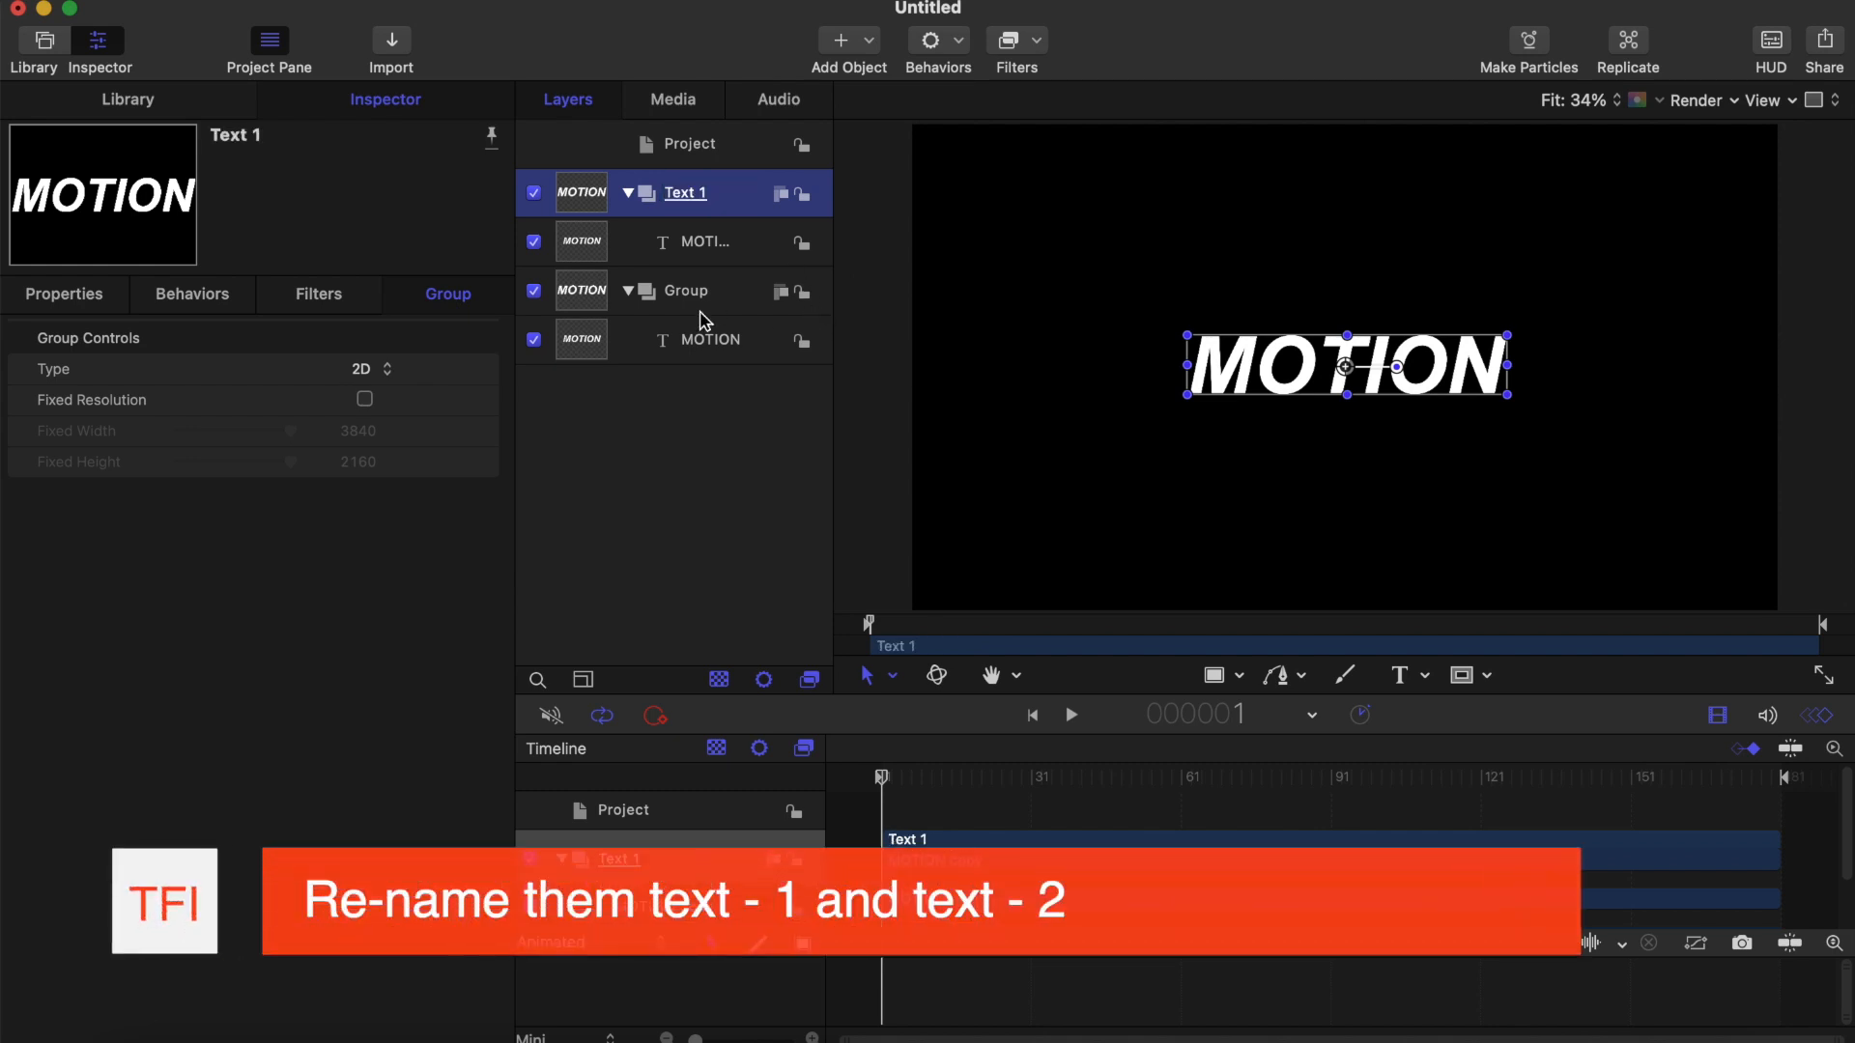
Step: Rename the original text group Text 2
click(687, 305)
double_click(676, 291)
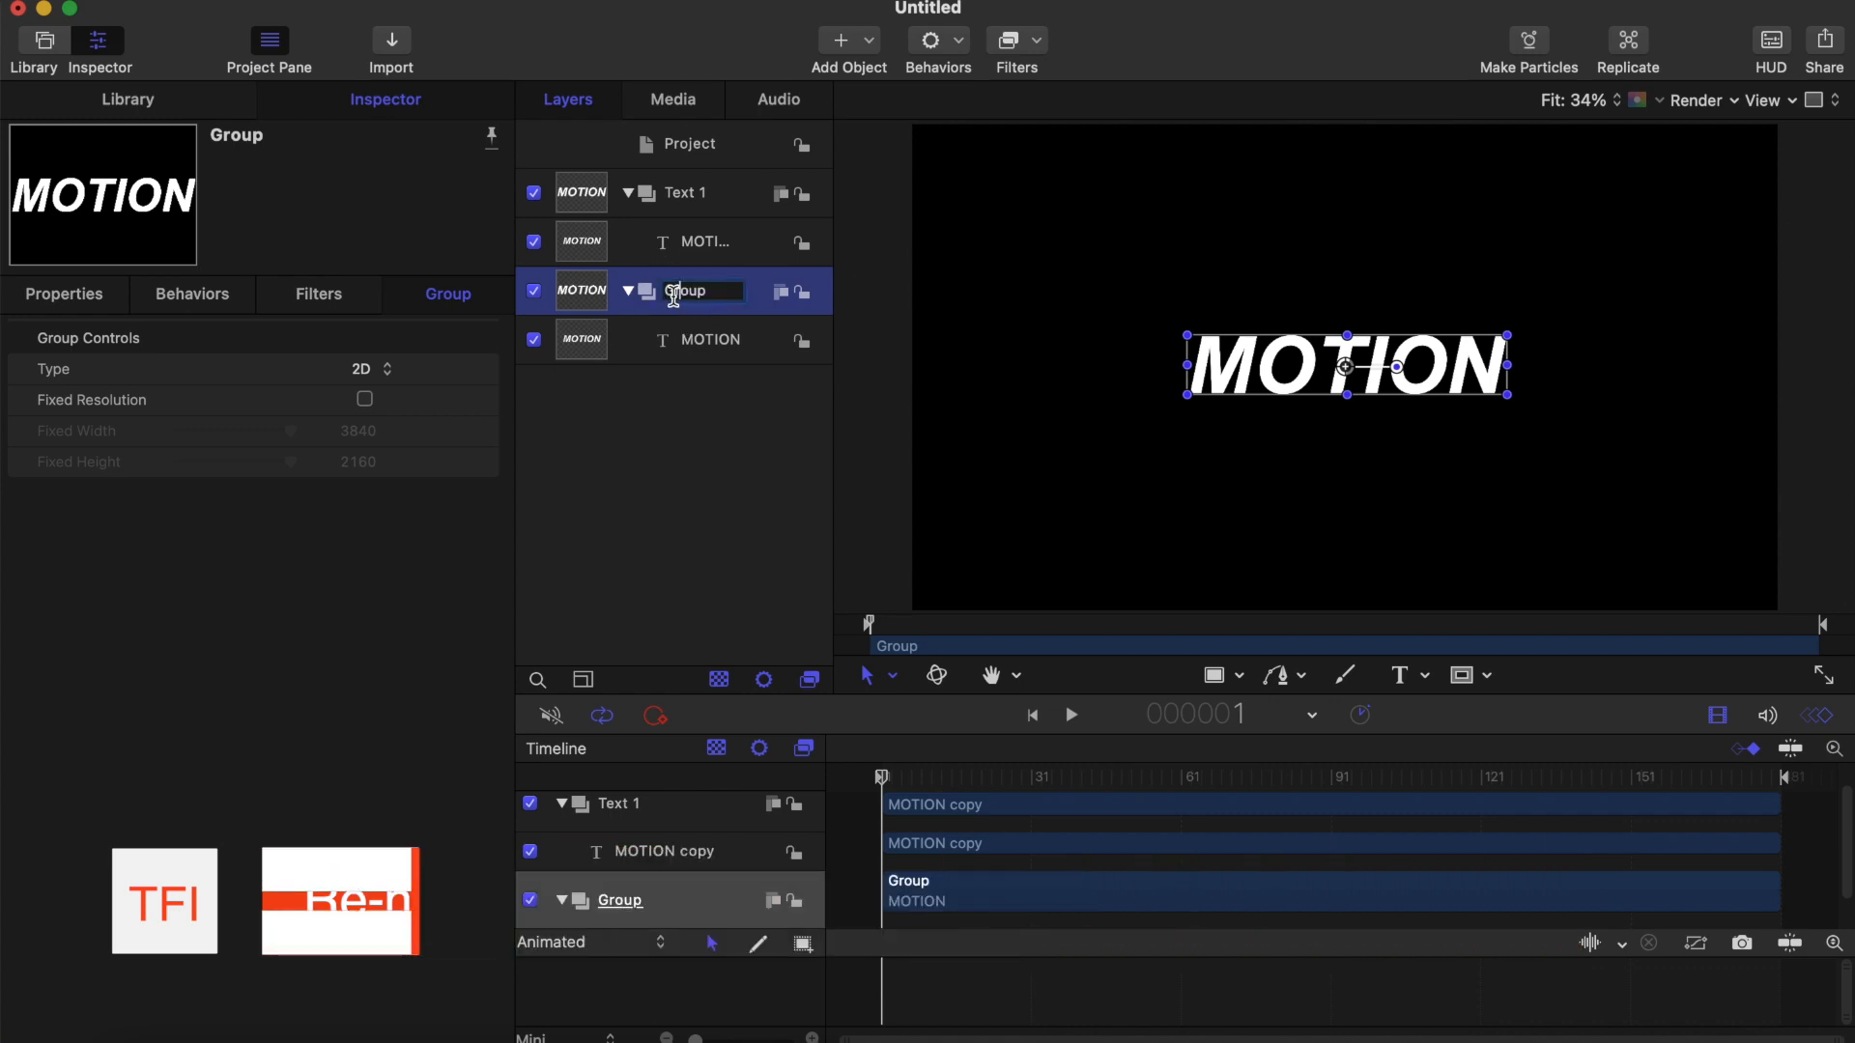
key(BackSpace)
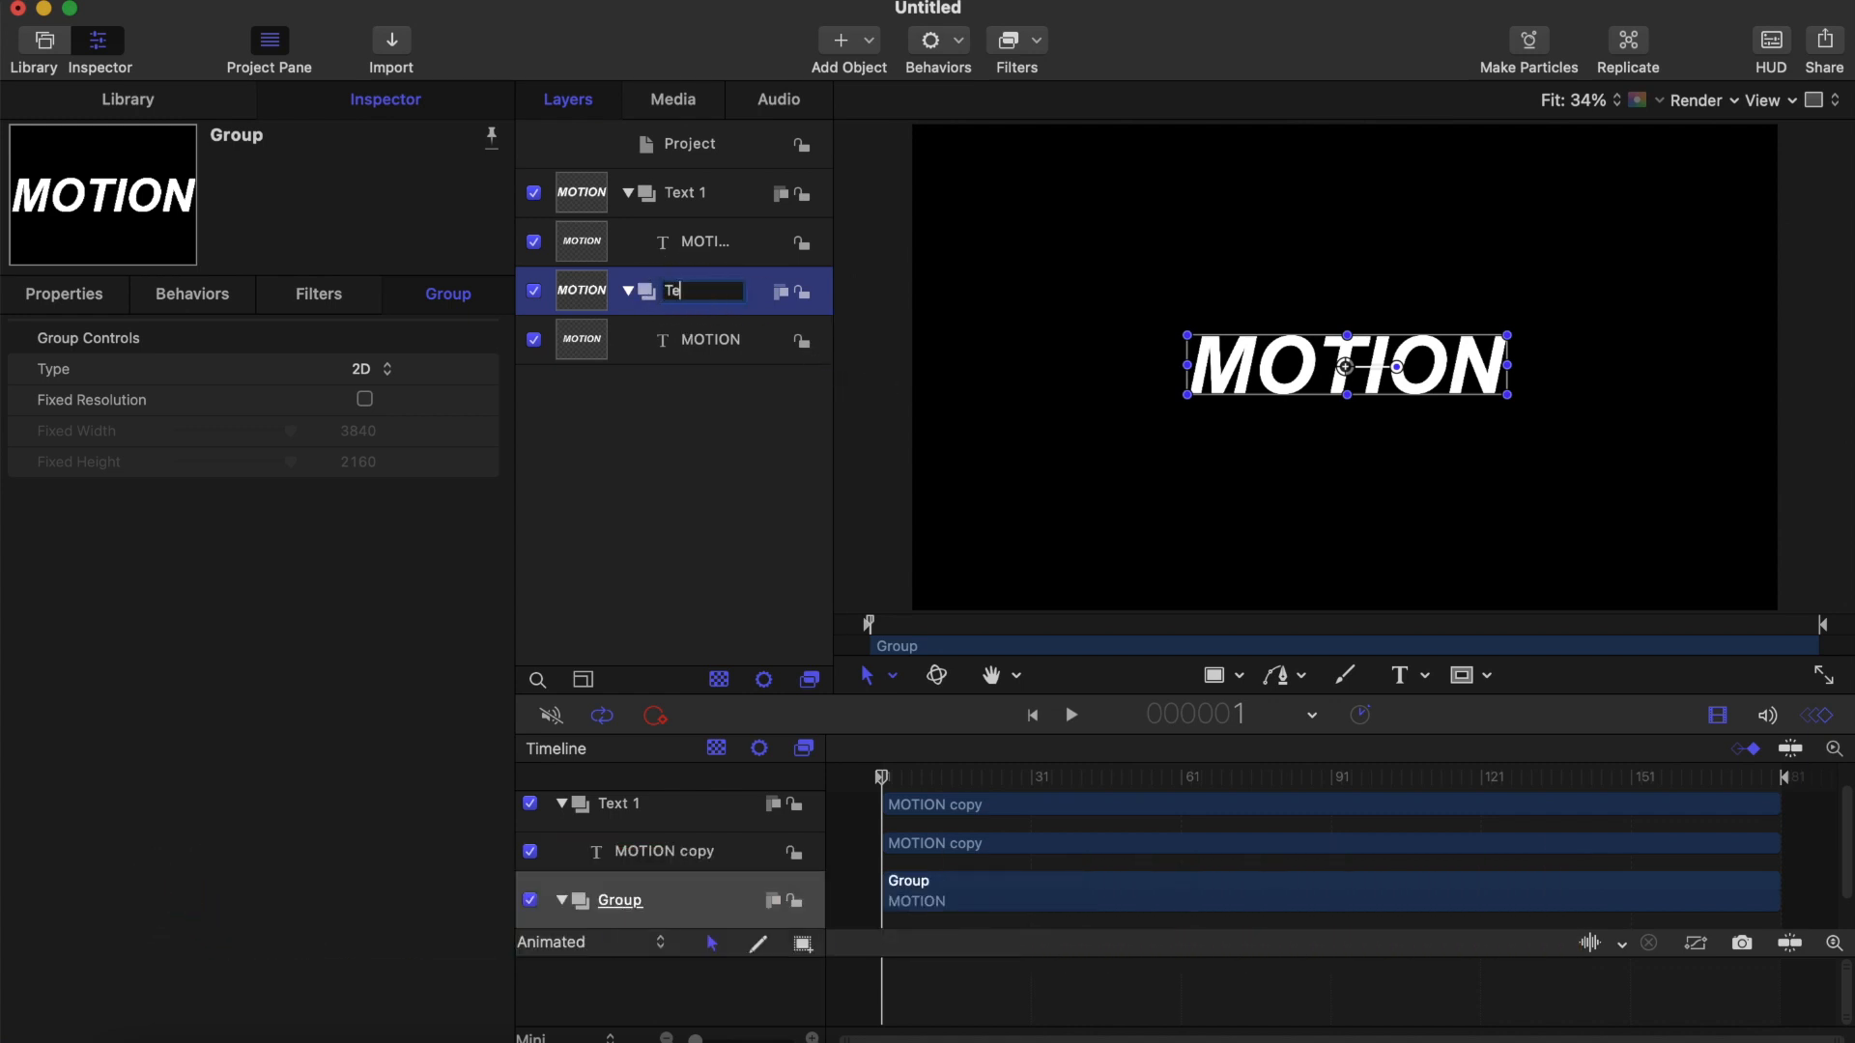
text(Text 2)
key(Return)
click(744, 445)
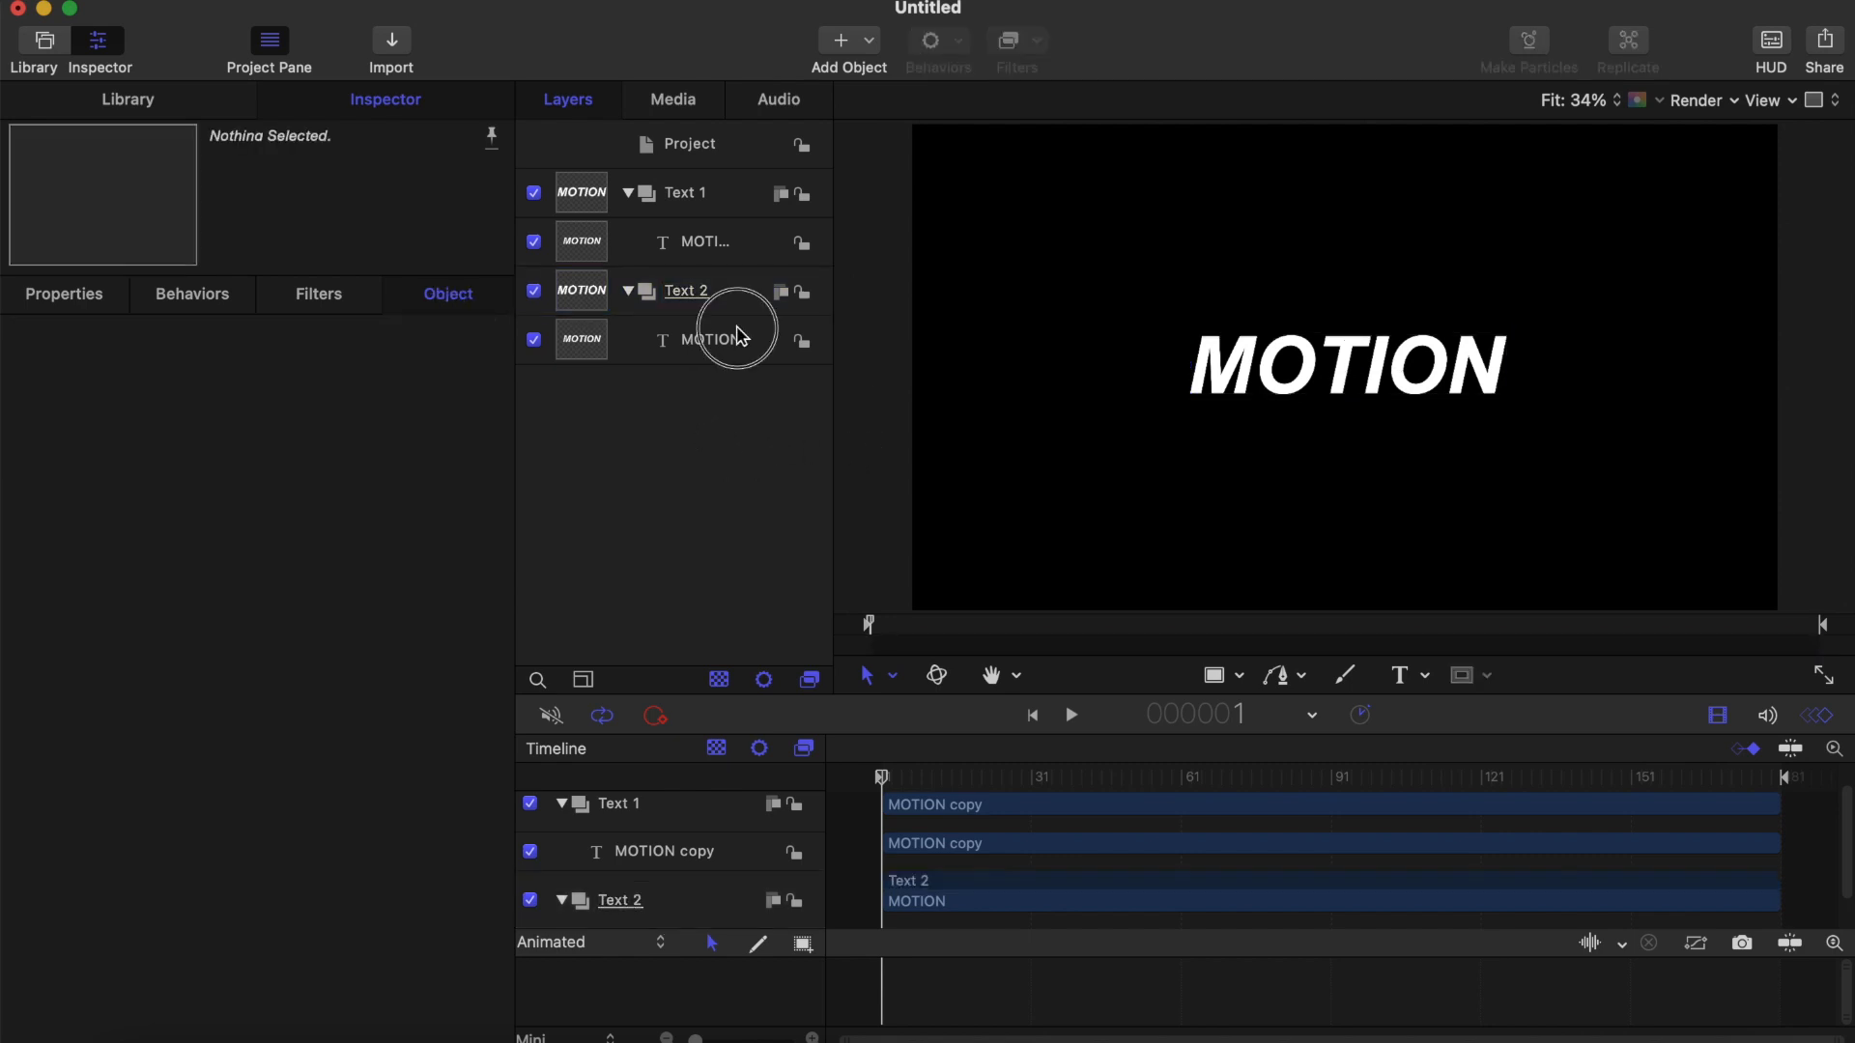
Step: Hide the Text 1 group and replace the wording of the text in Text 2 with GRAPHICS
click(728, 334)
scroll(130, 887, down, 3)
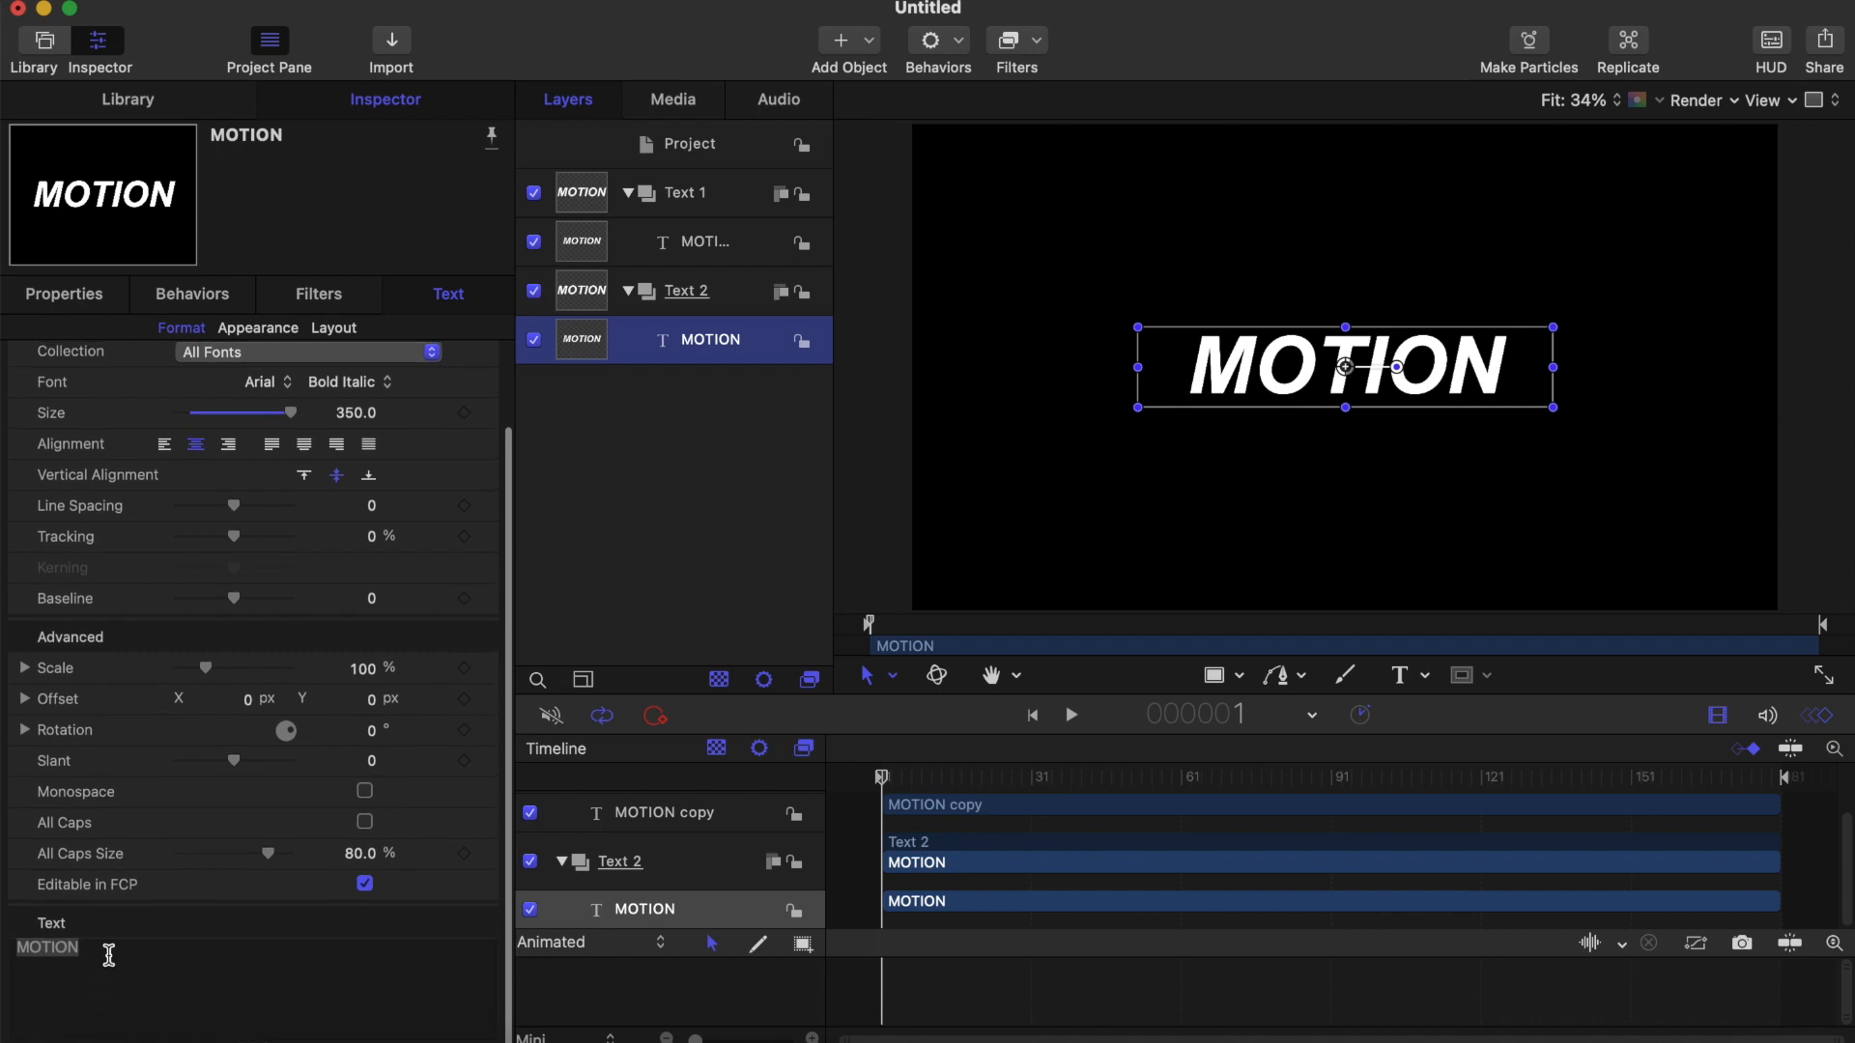
double_click(116, 948)
key(BackSpace)
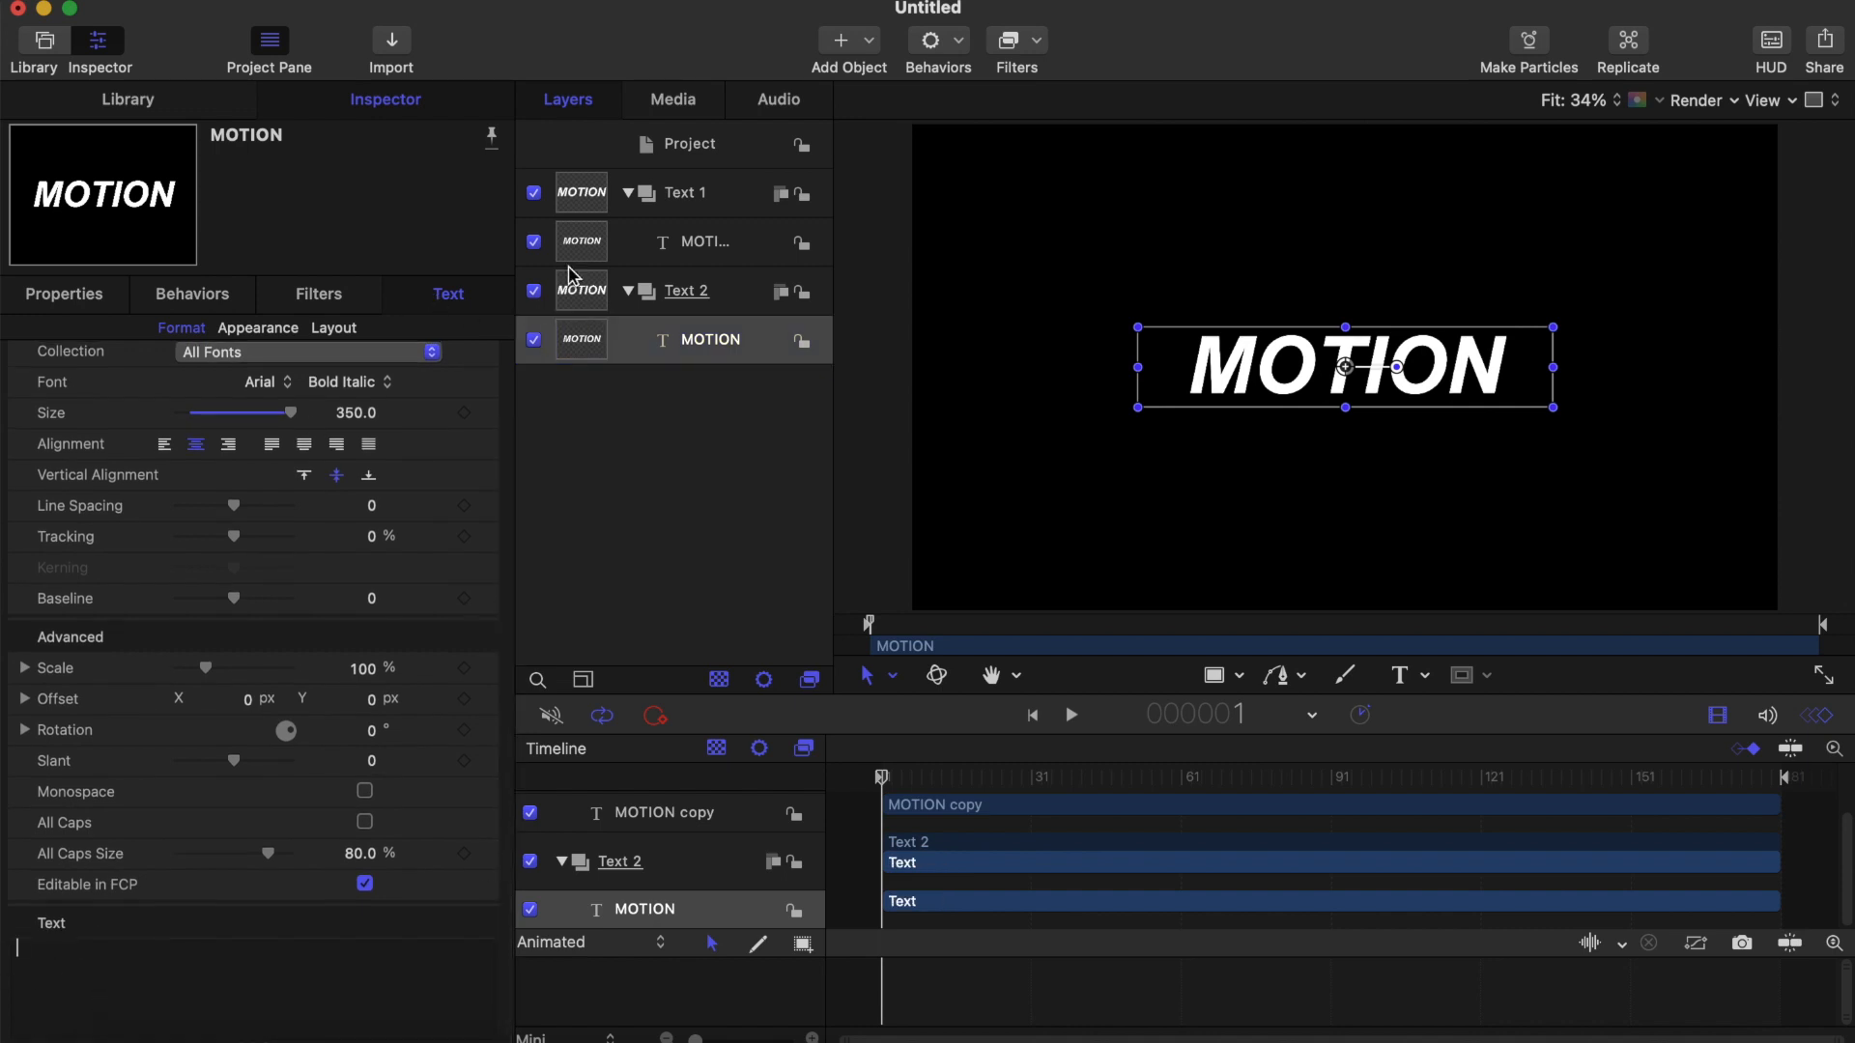
click(533, 192)
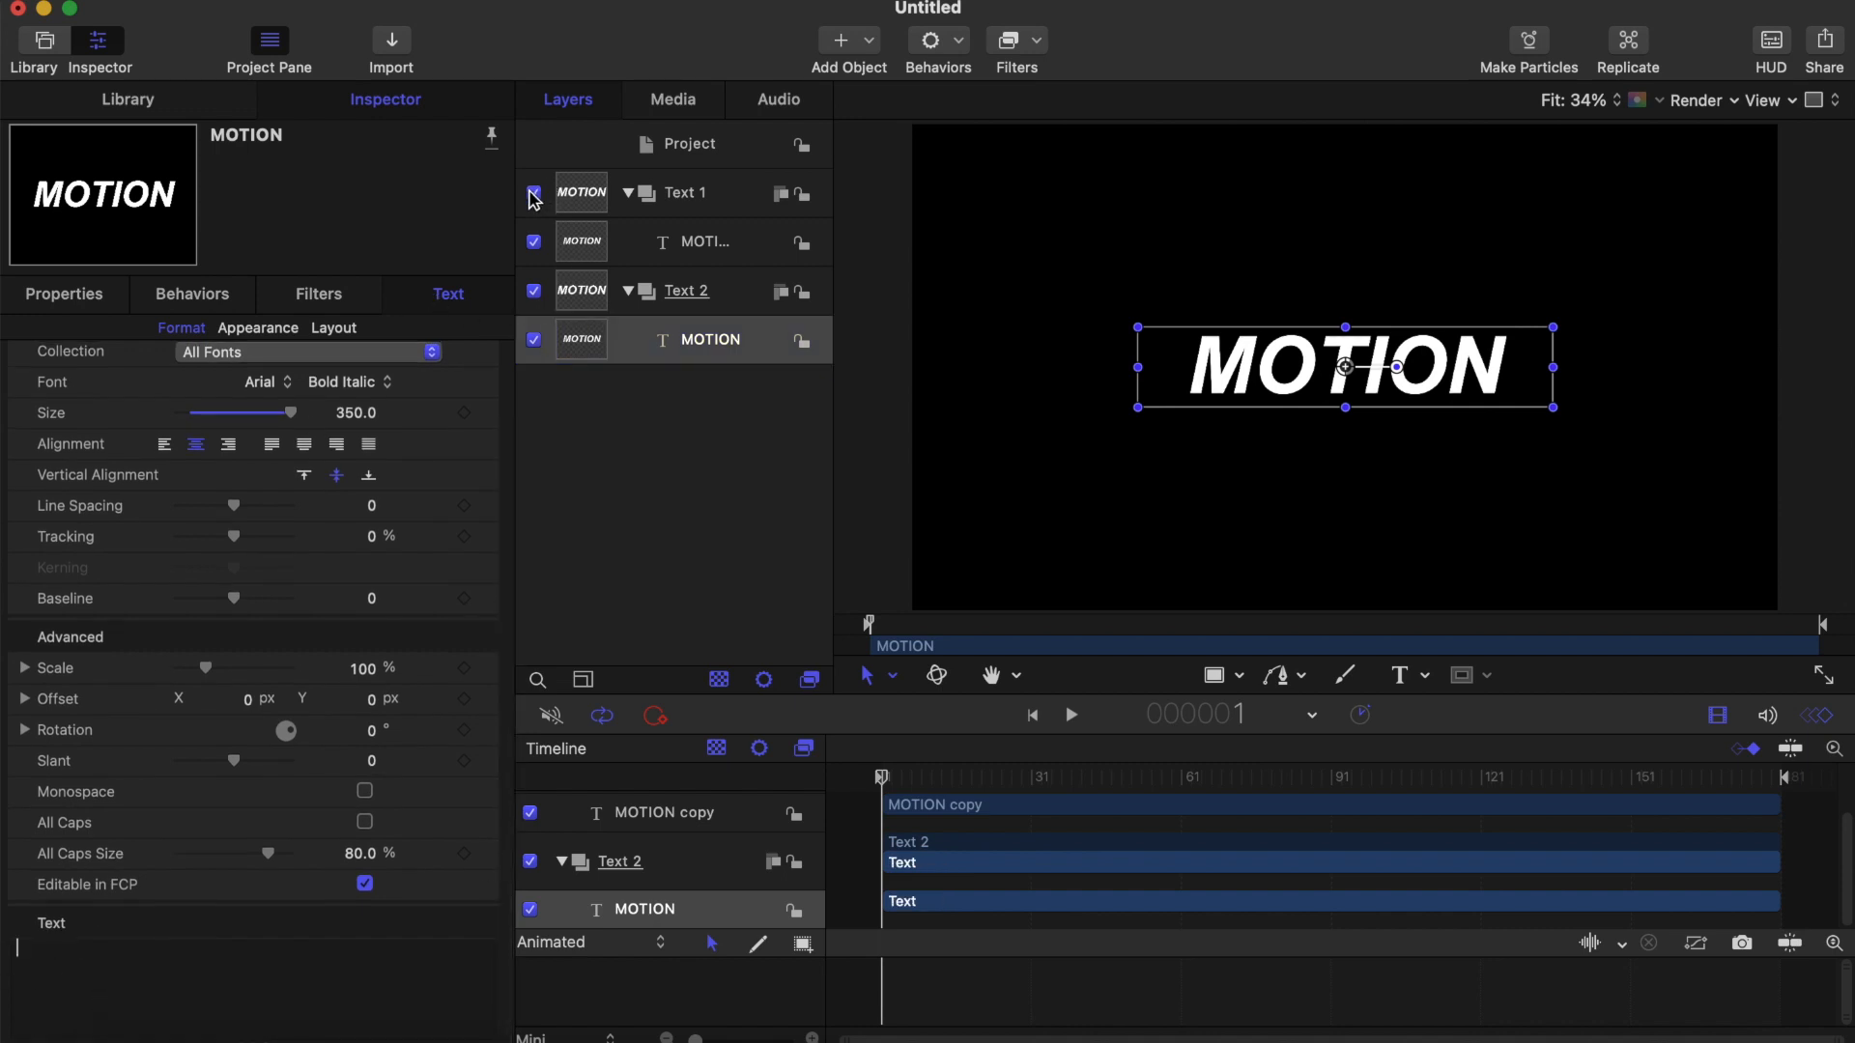
click(60, 978)
text(GR)
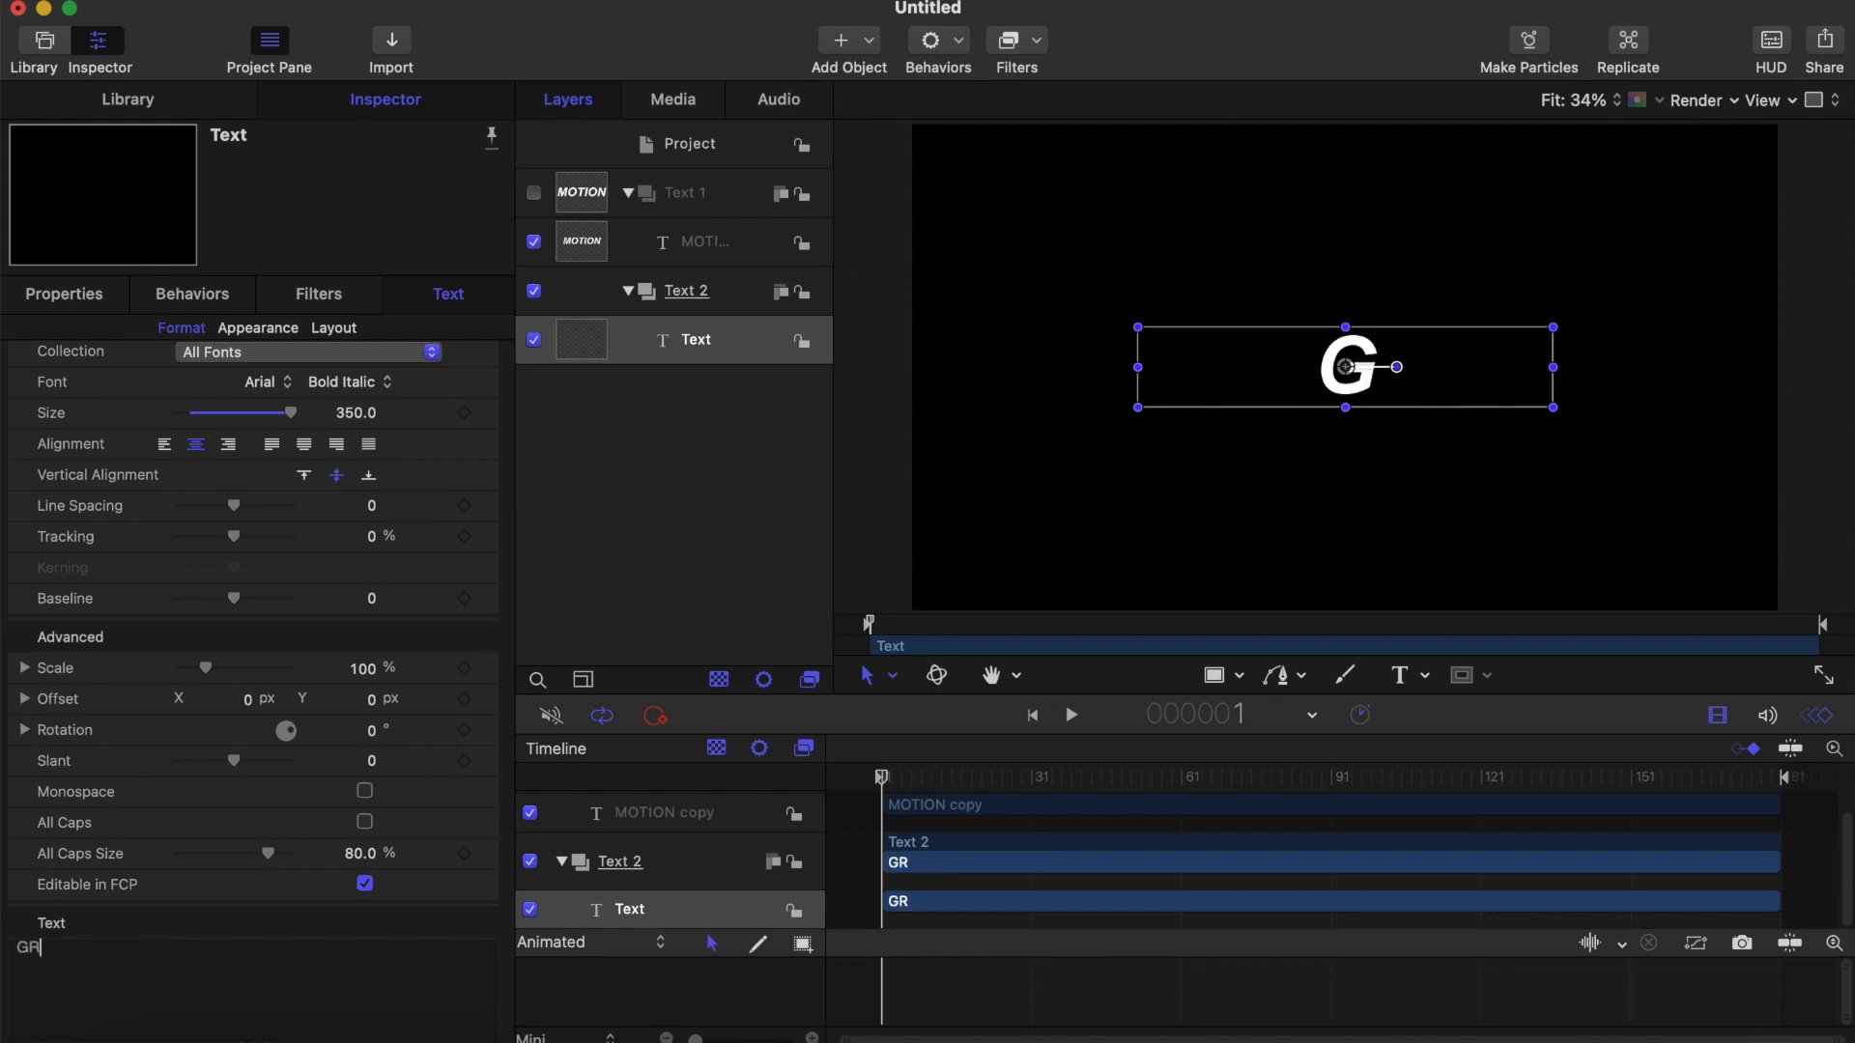
text(APH)
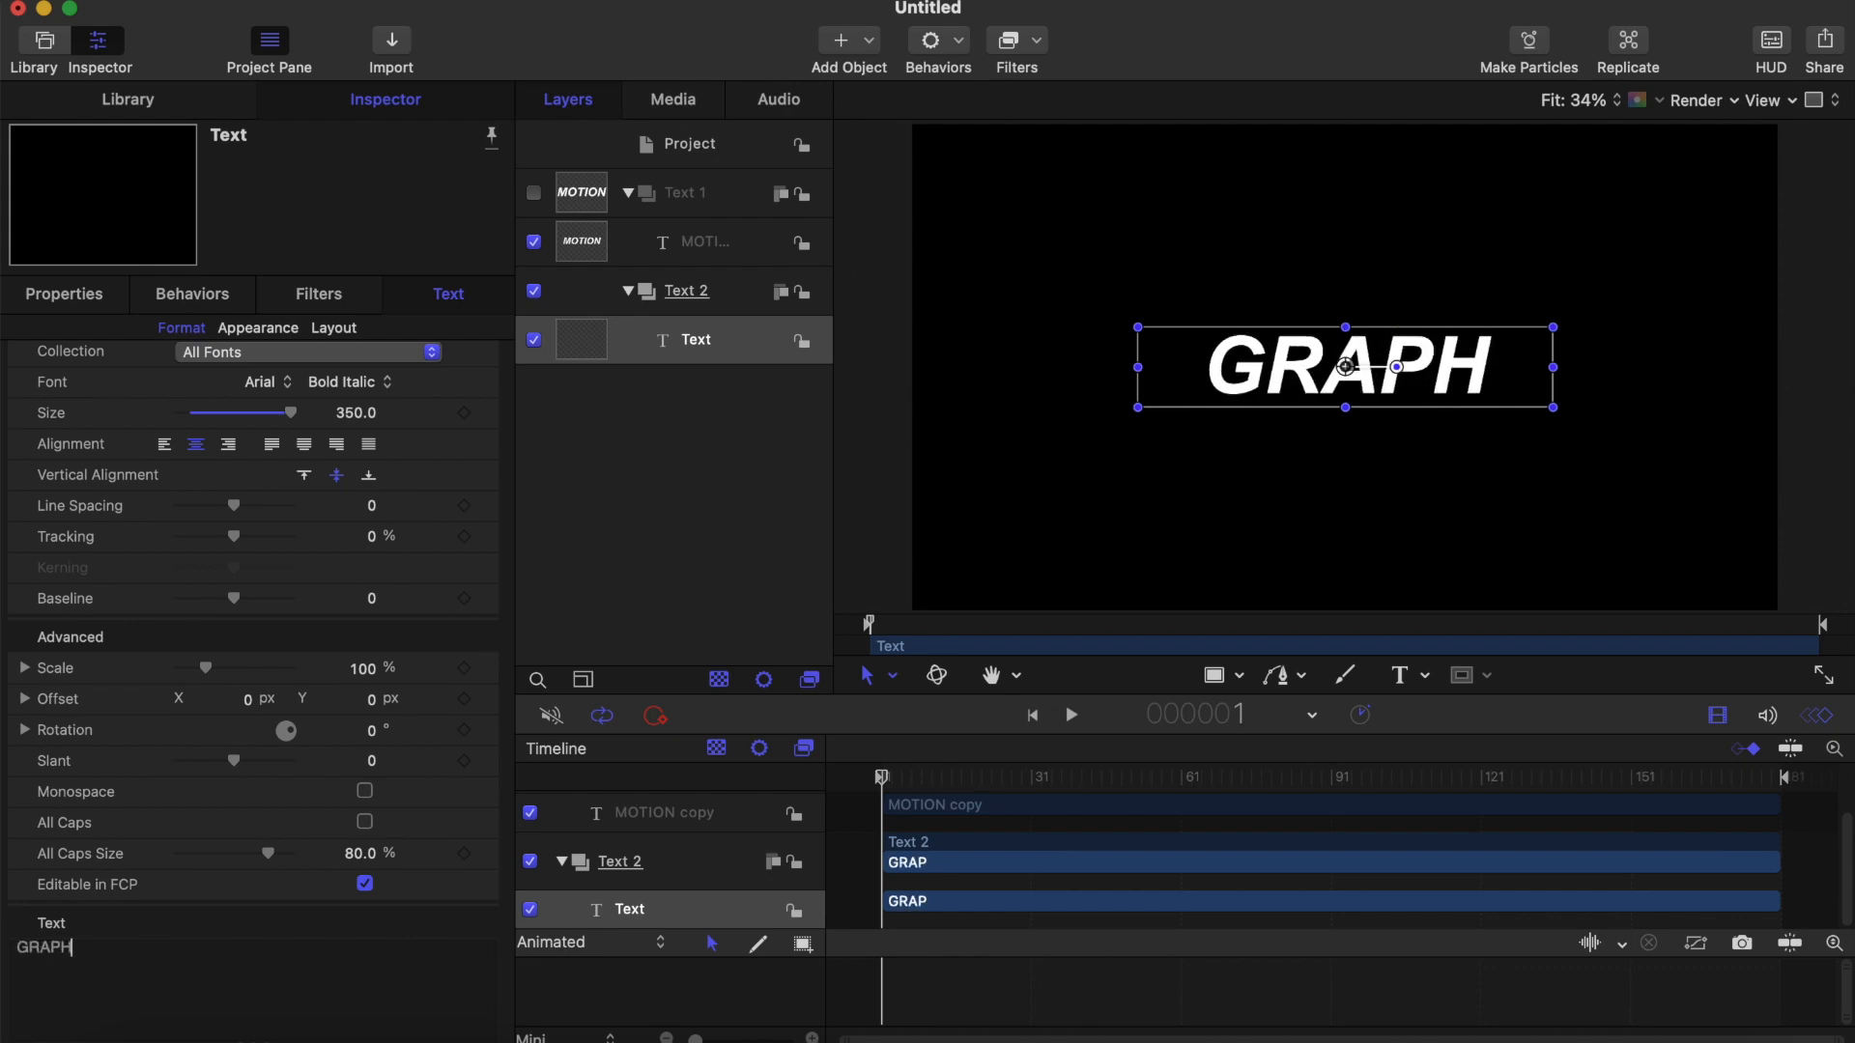
text(ICS)
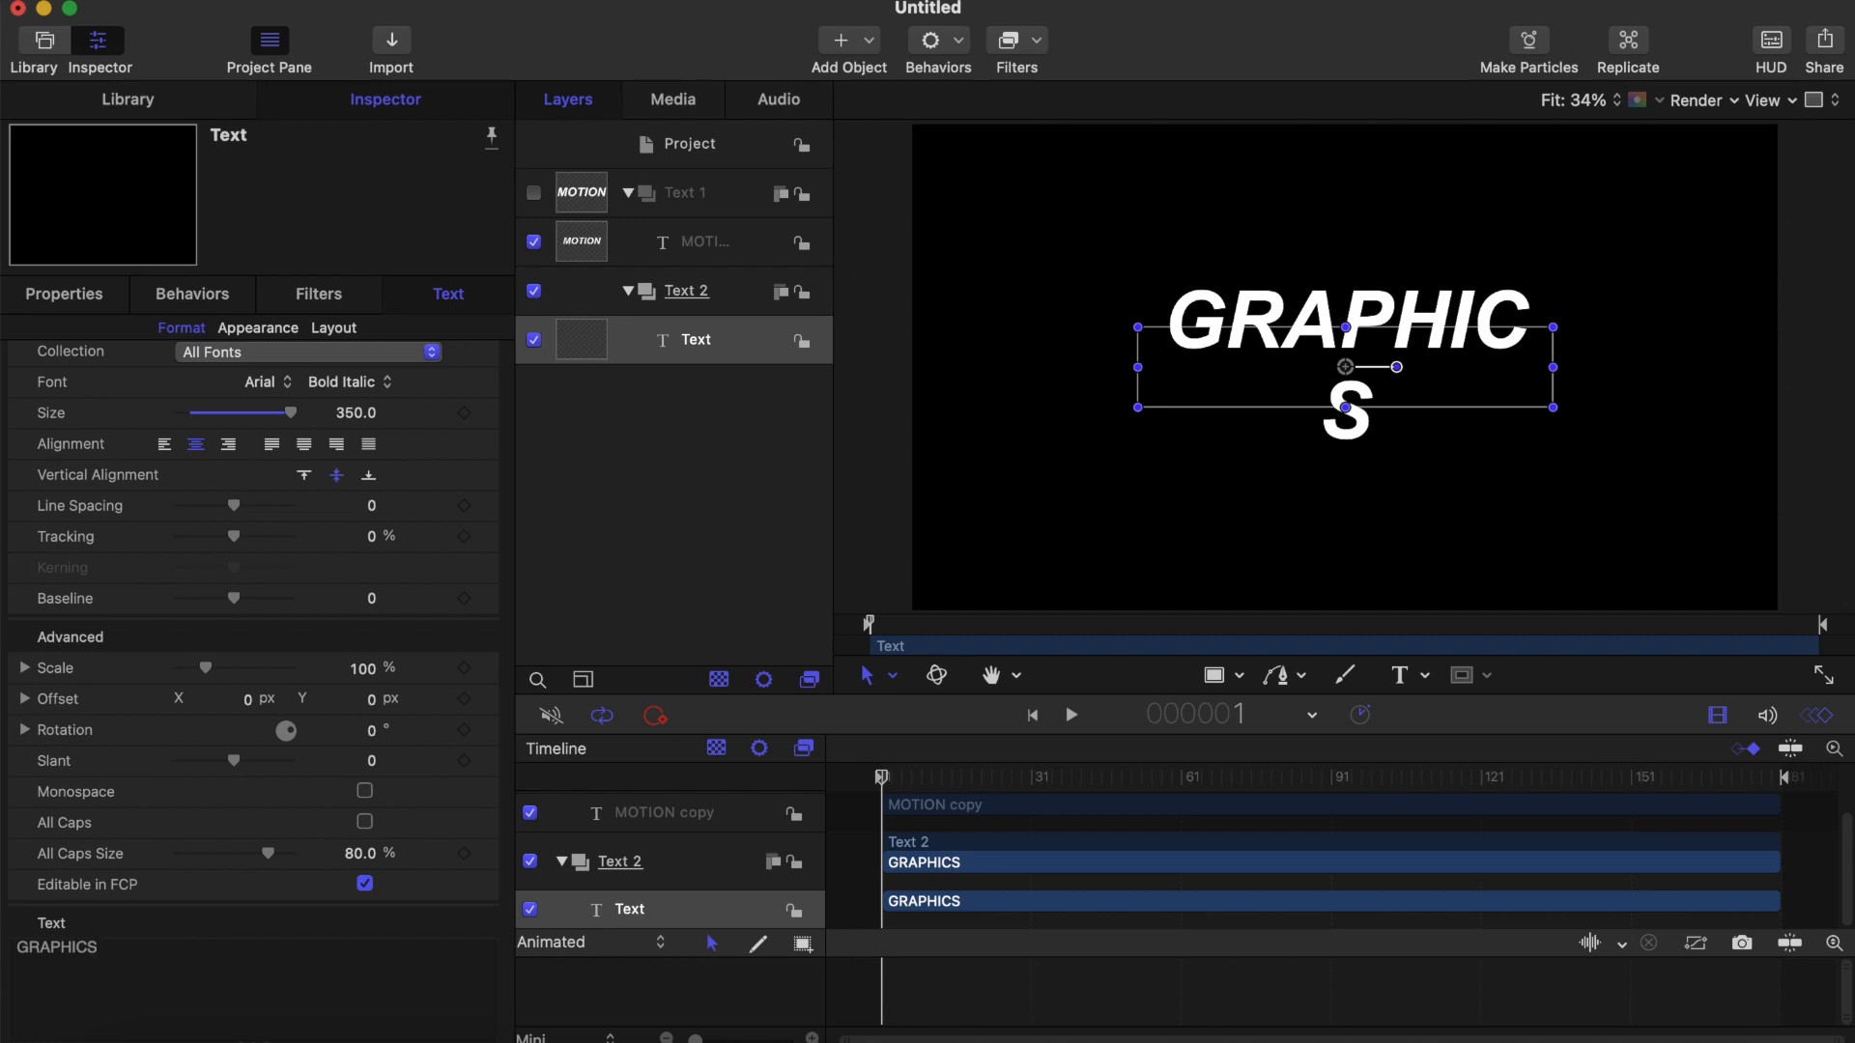
Step: Widen the GRAPHICS text box slightly on both sides so the word fits on one line
click(1400, 675)
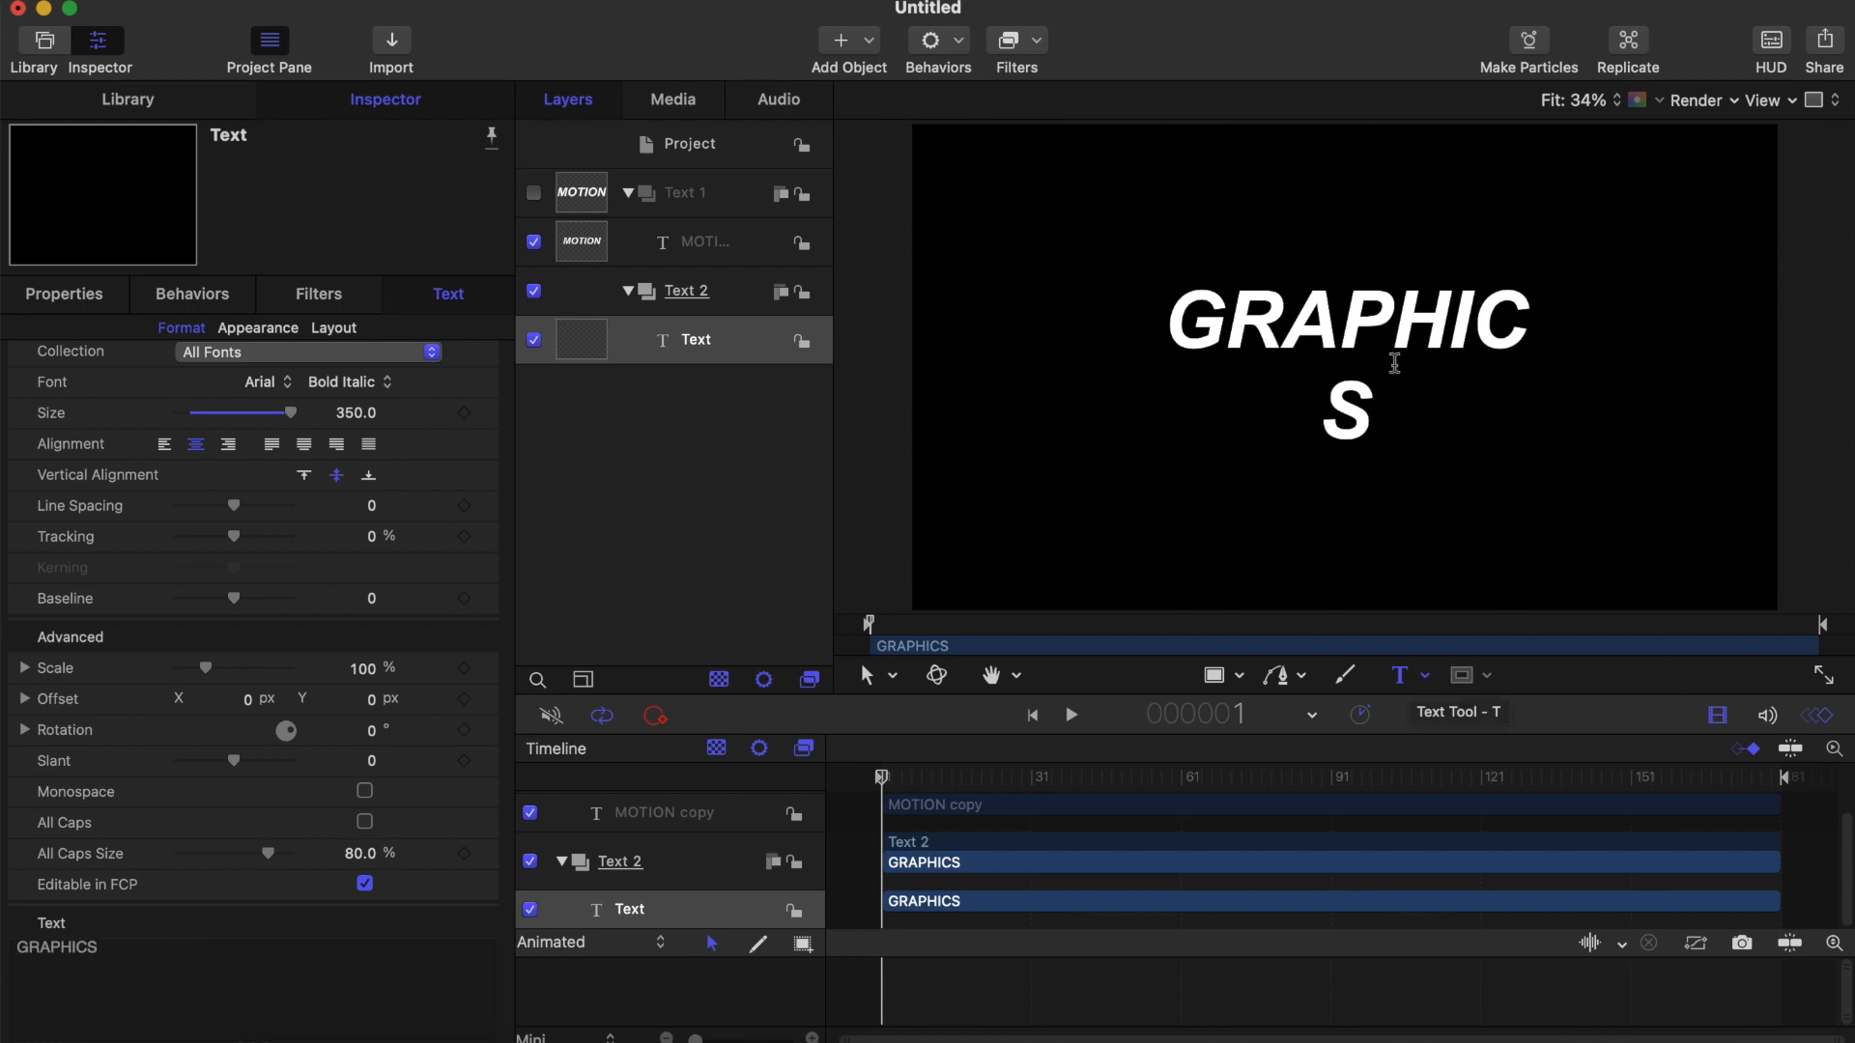
double_click(1357, 326)
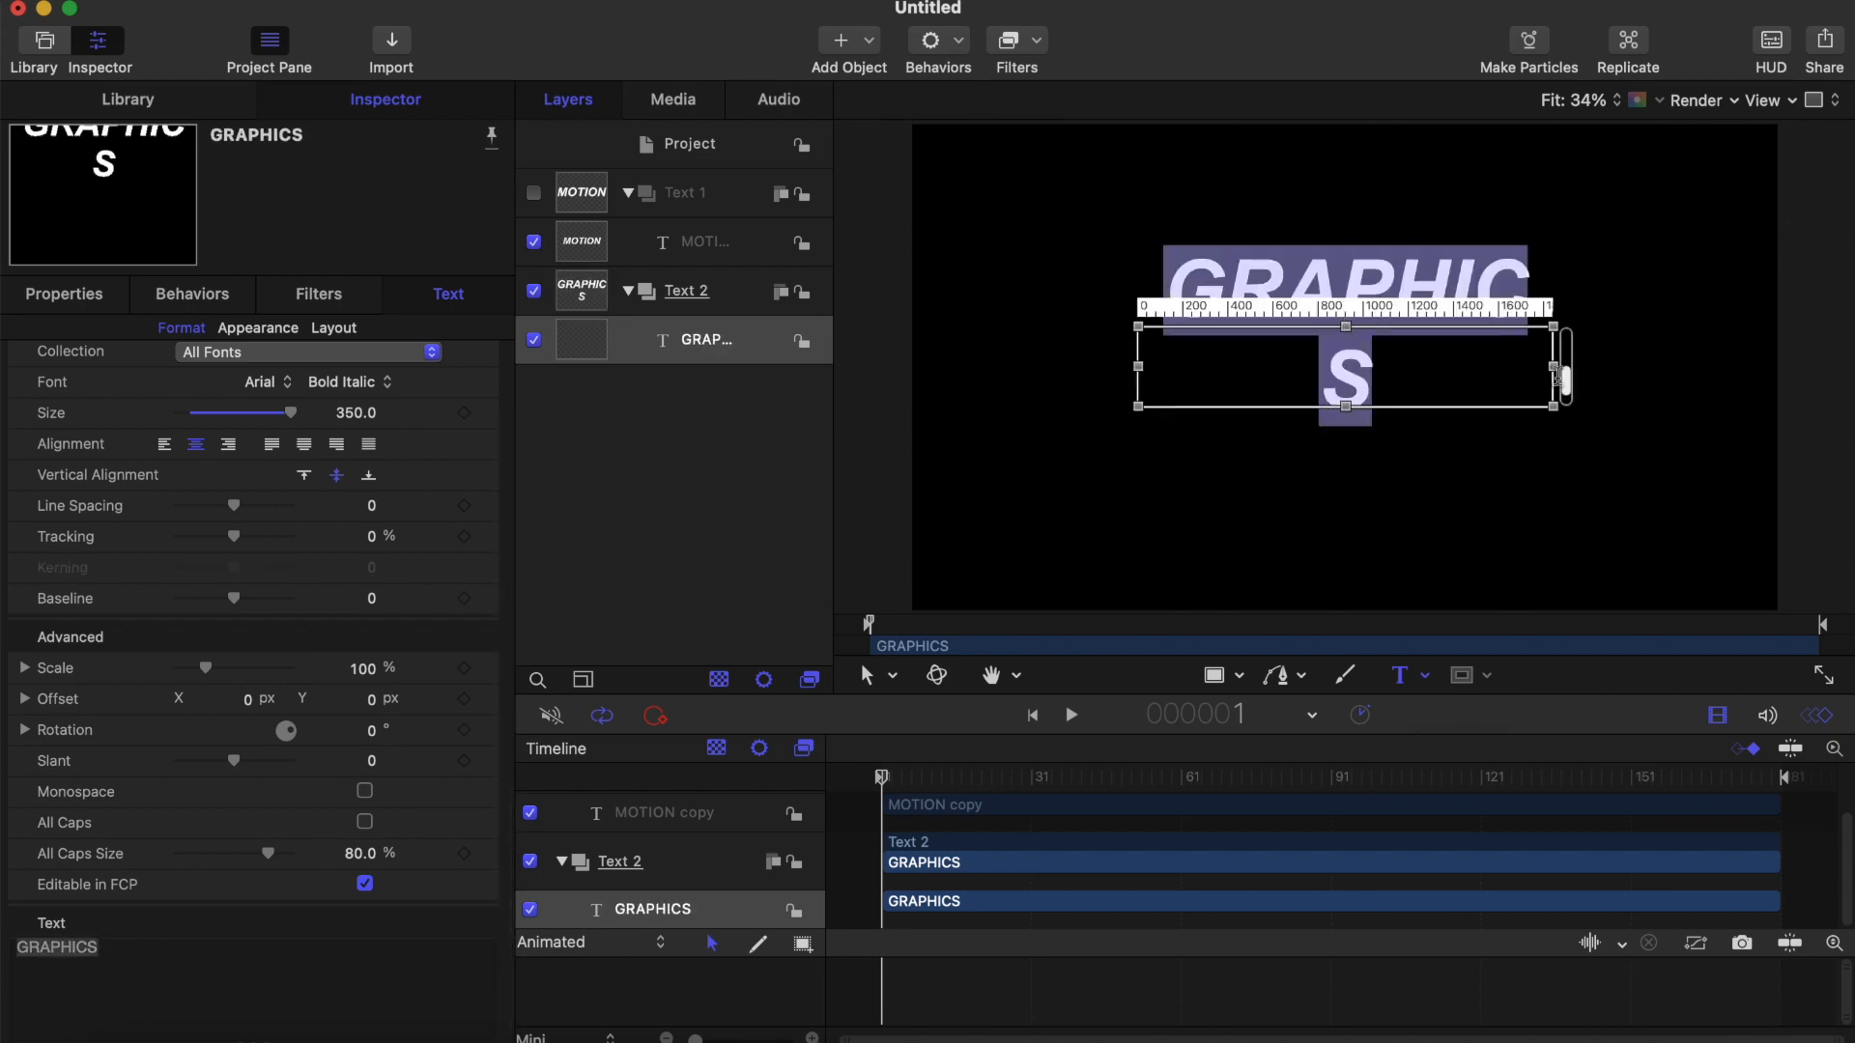
drag(1565, 371, 1576, 375)
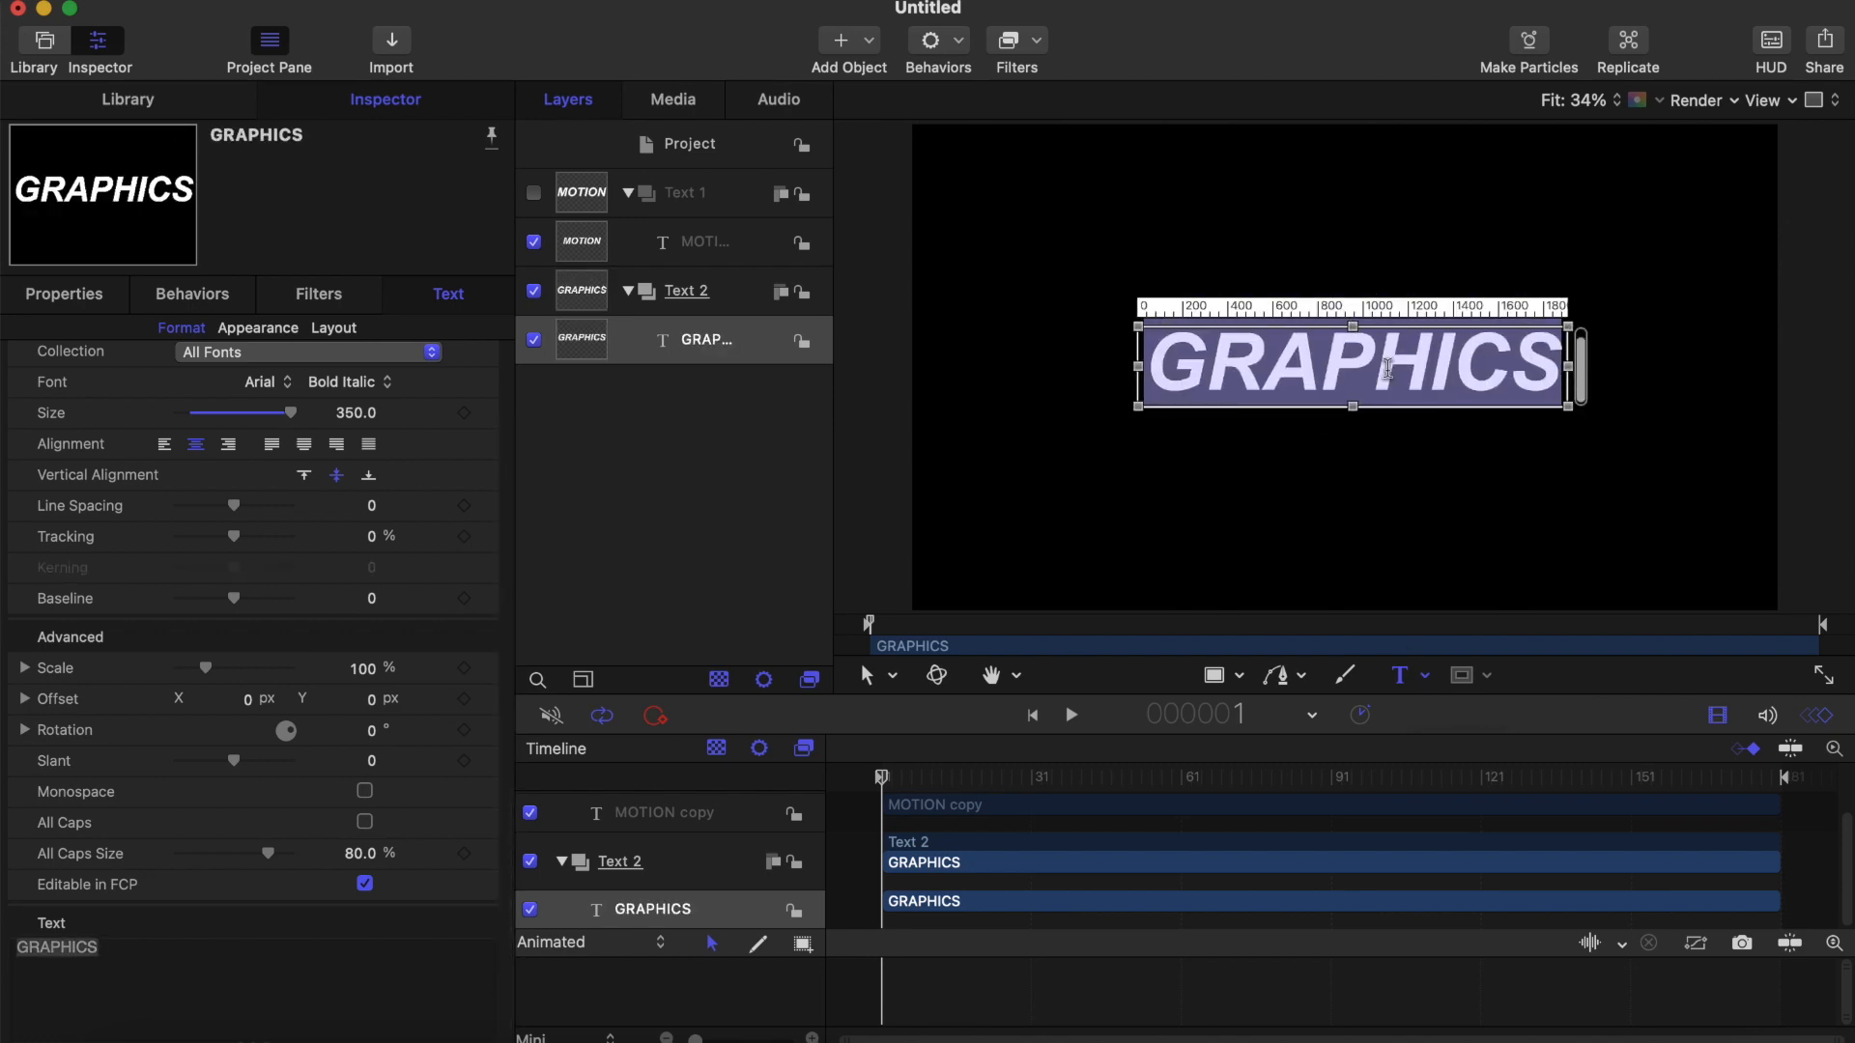
drag(1139, 377, 1129, 373)
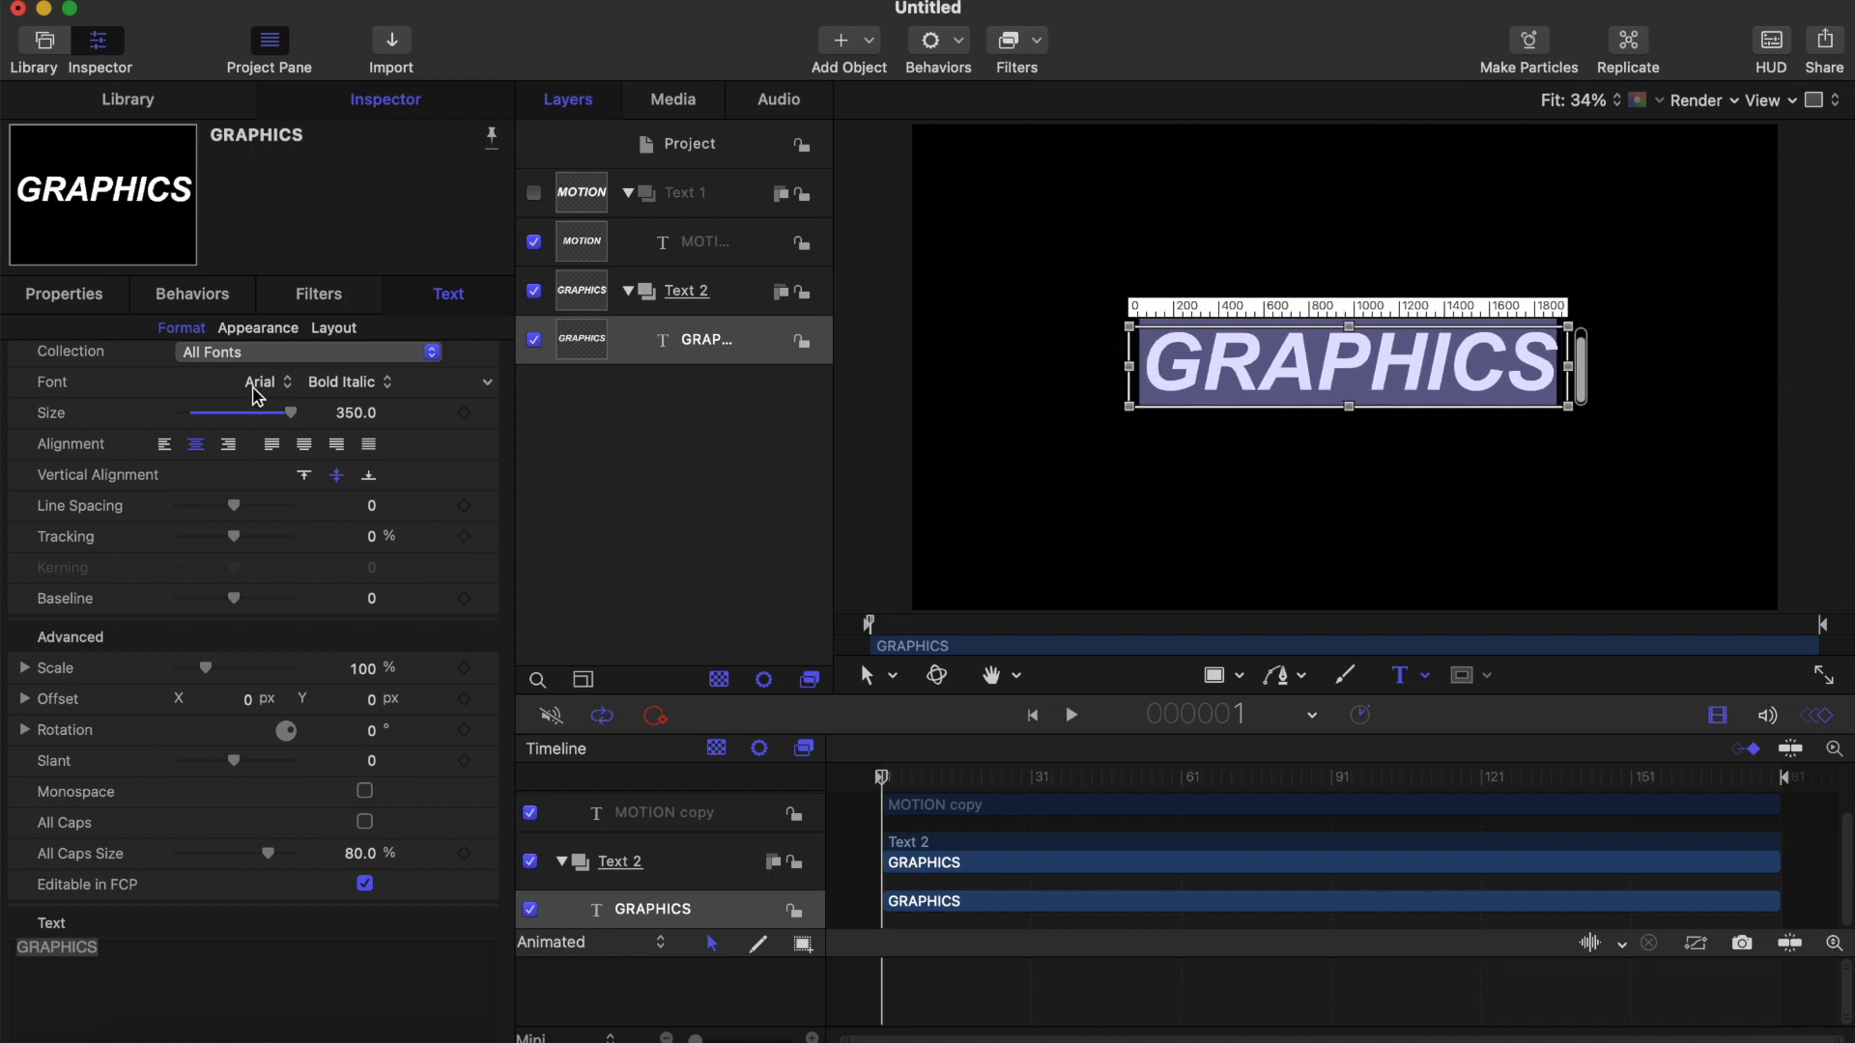
click(94, 285)
click(1216, 677)
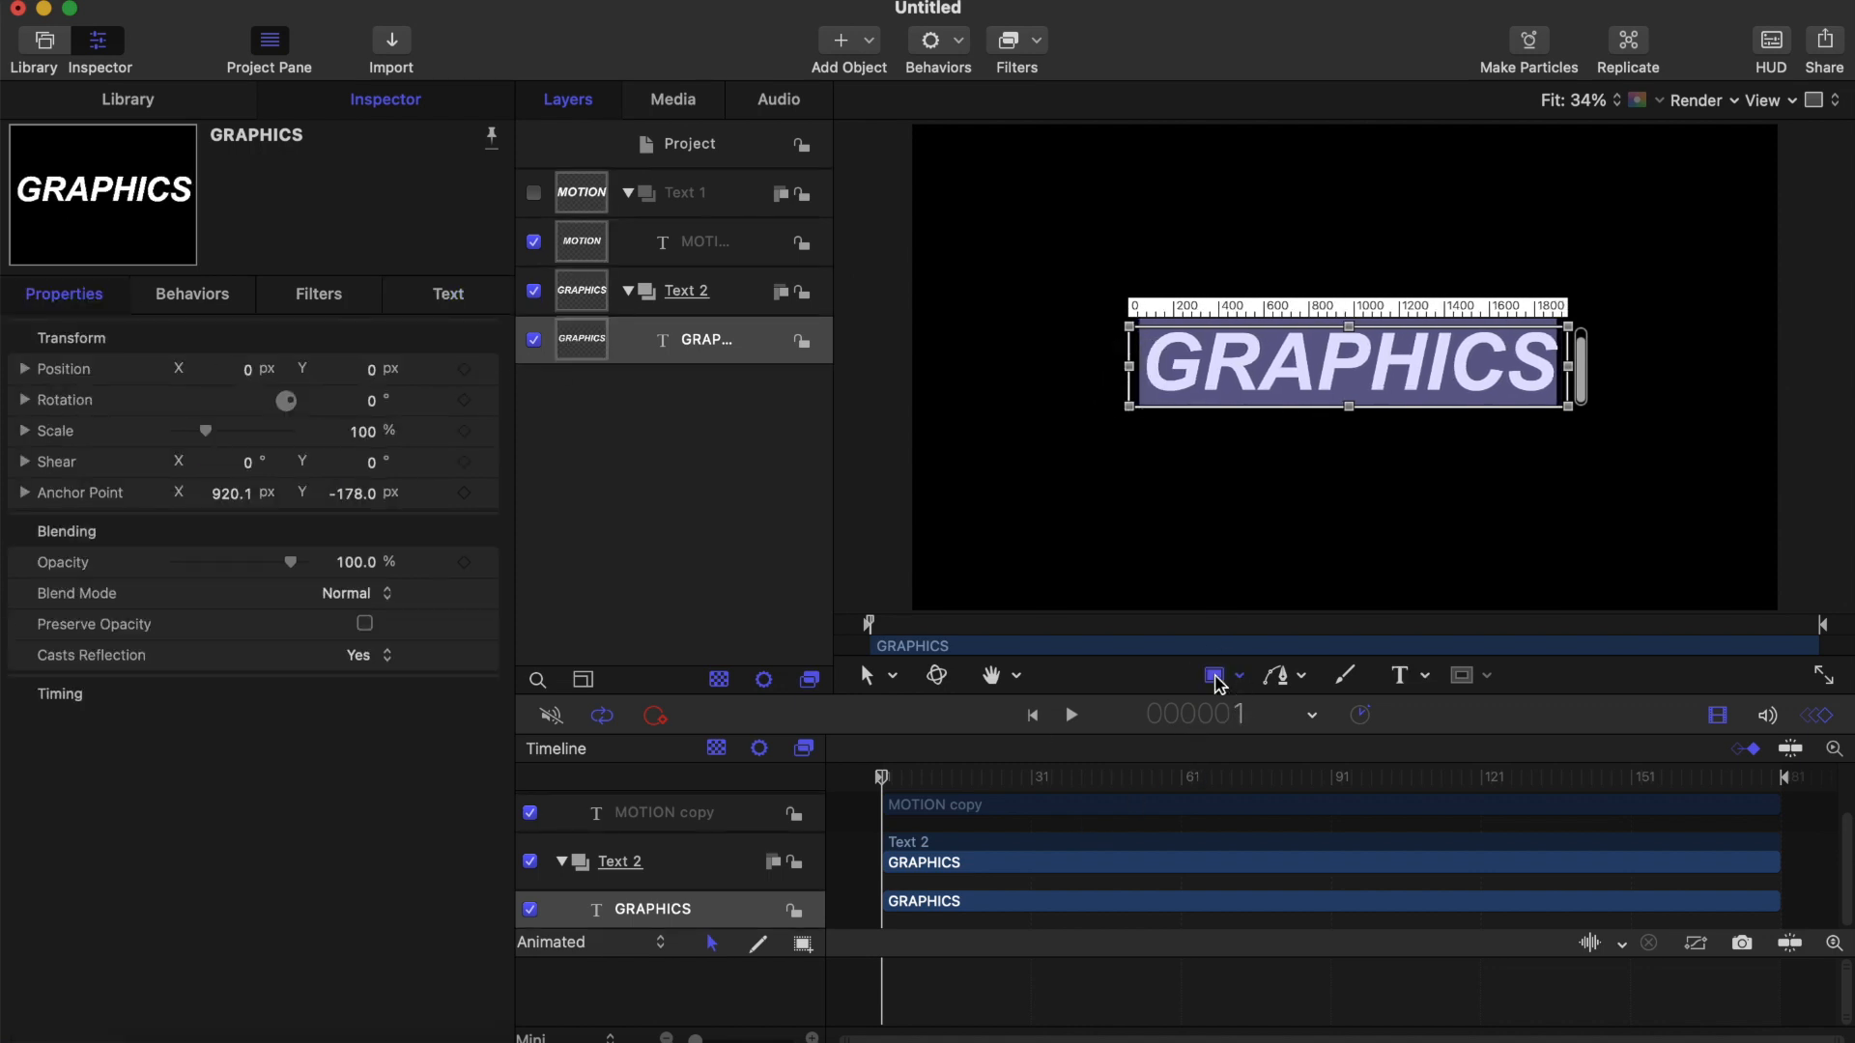
click(530, 205)
click(531, 199)
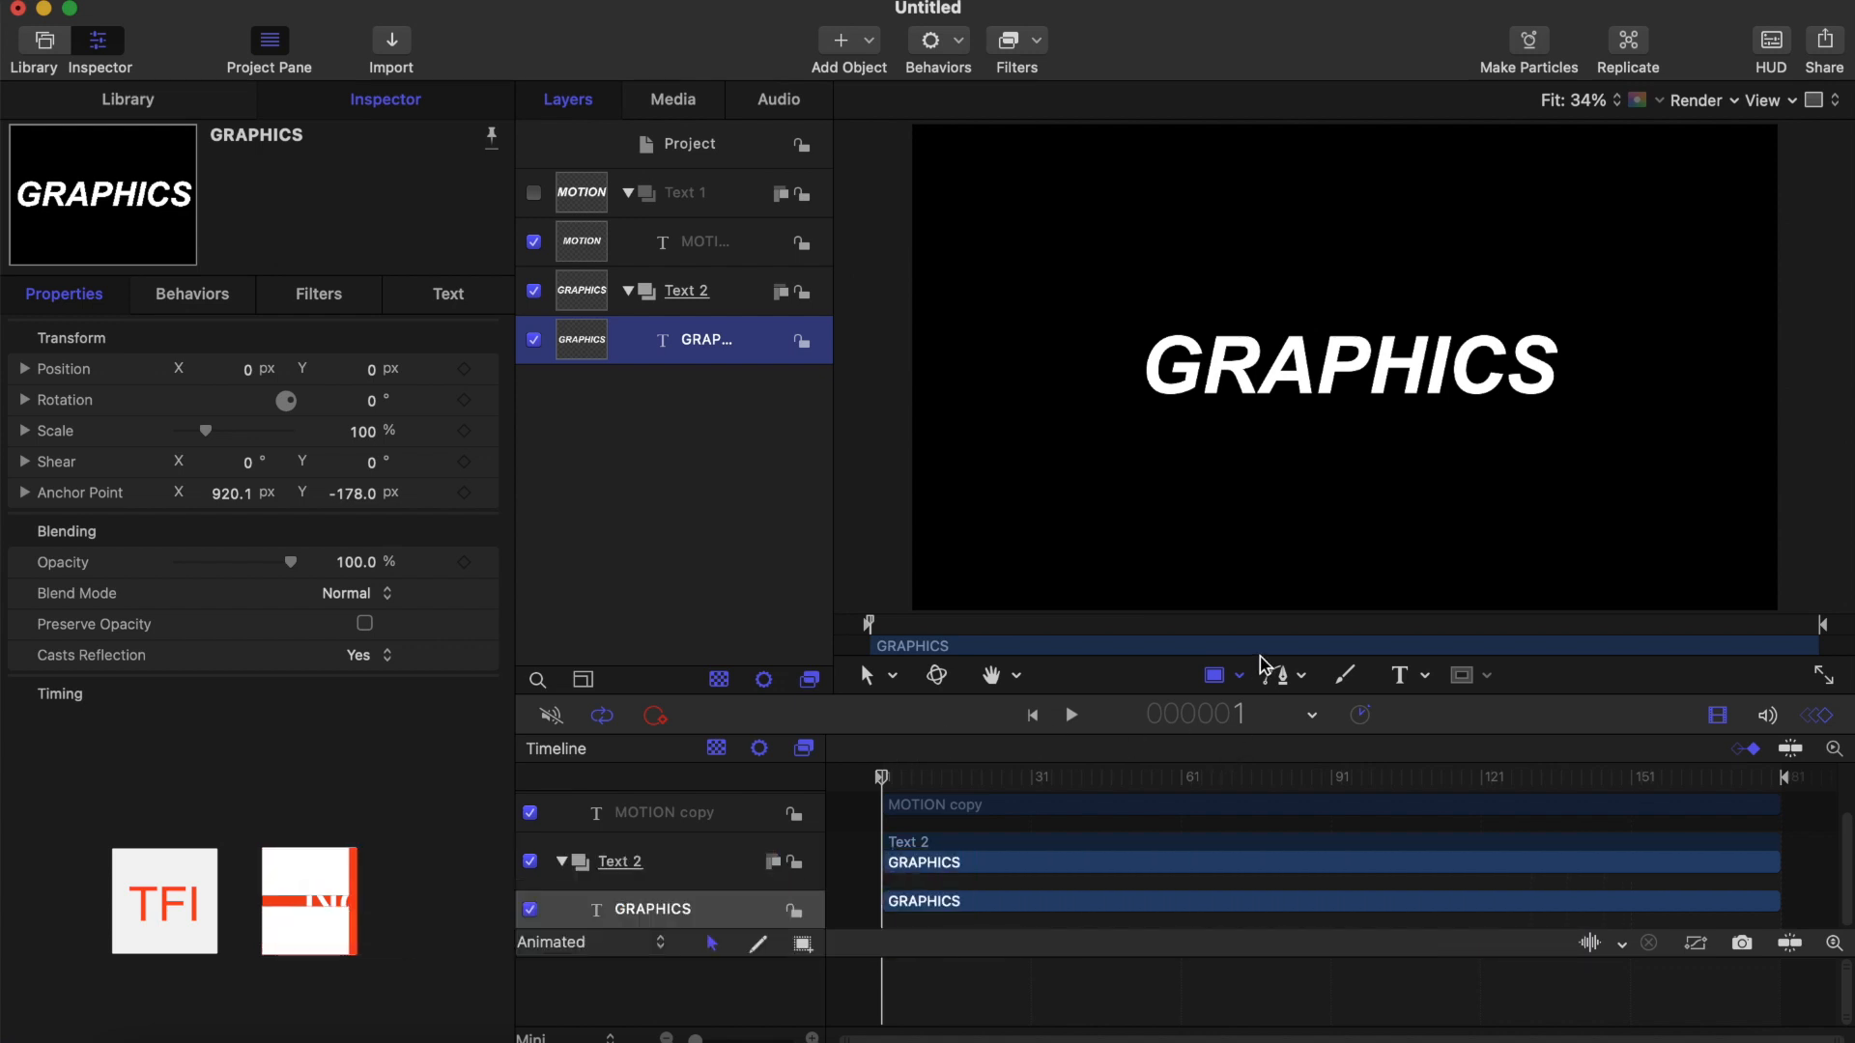
Step: Create a new empty group above Text 1, keeping its default name
right_click(609, 477)
click(639, 490)
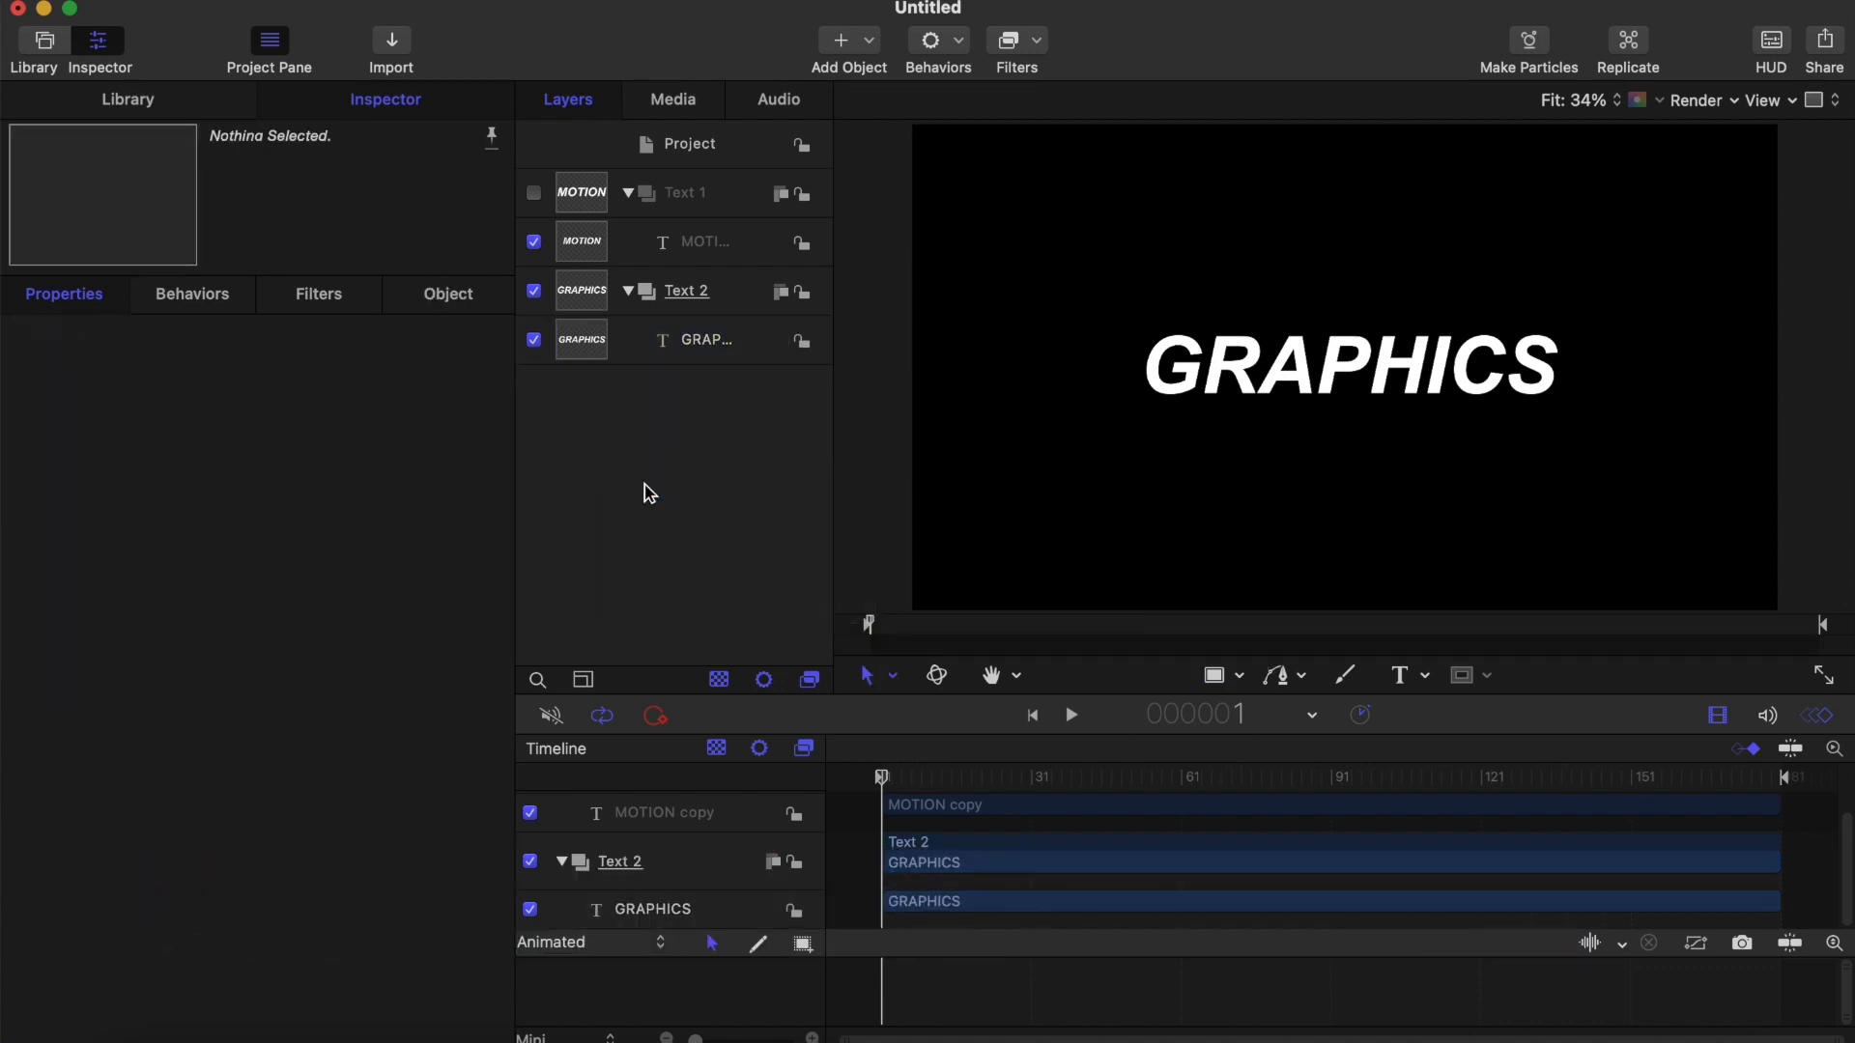
click(682, 196)
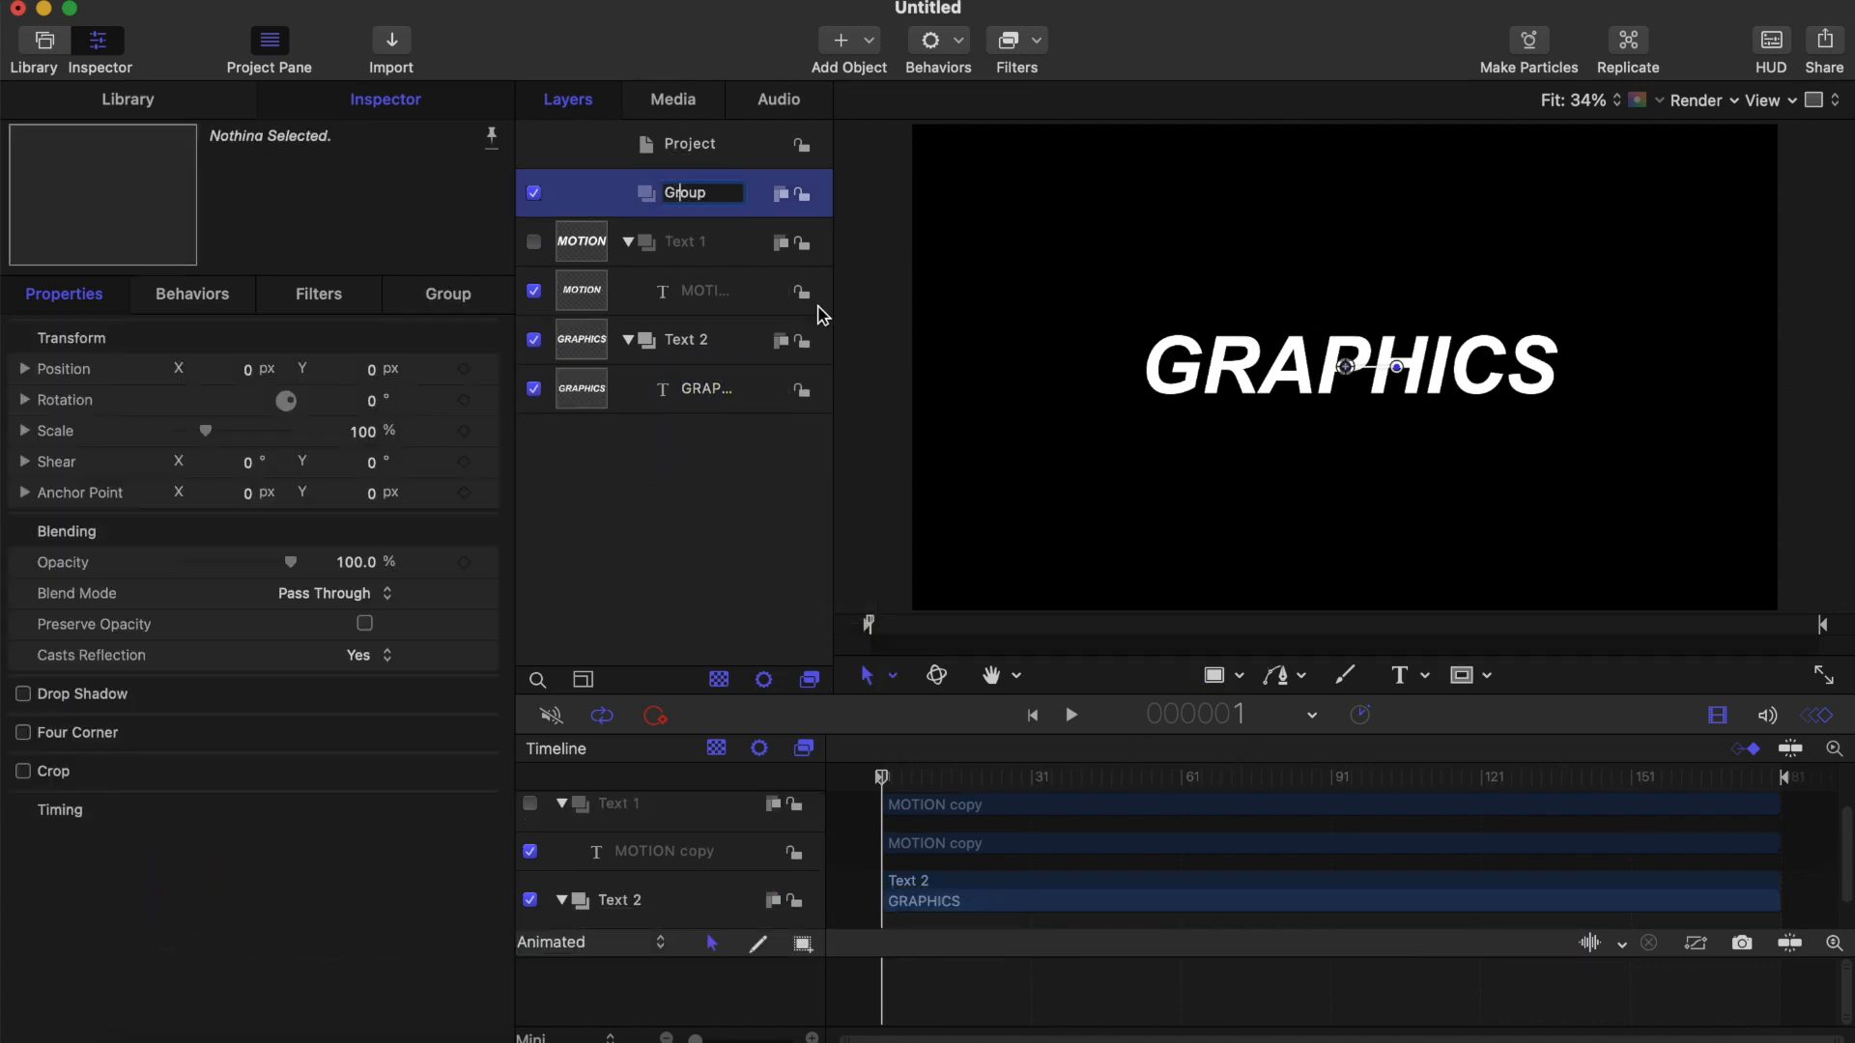
key(Return)
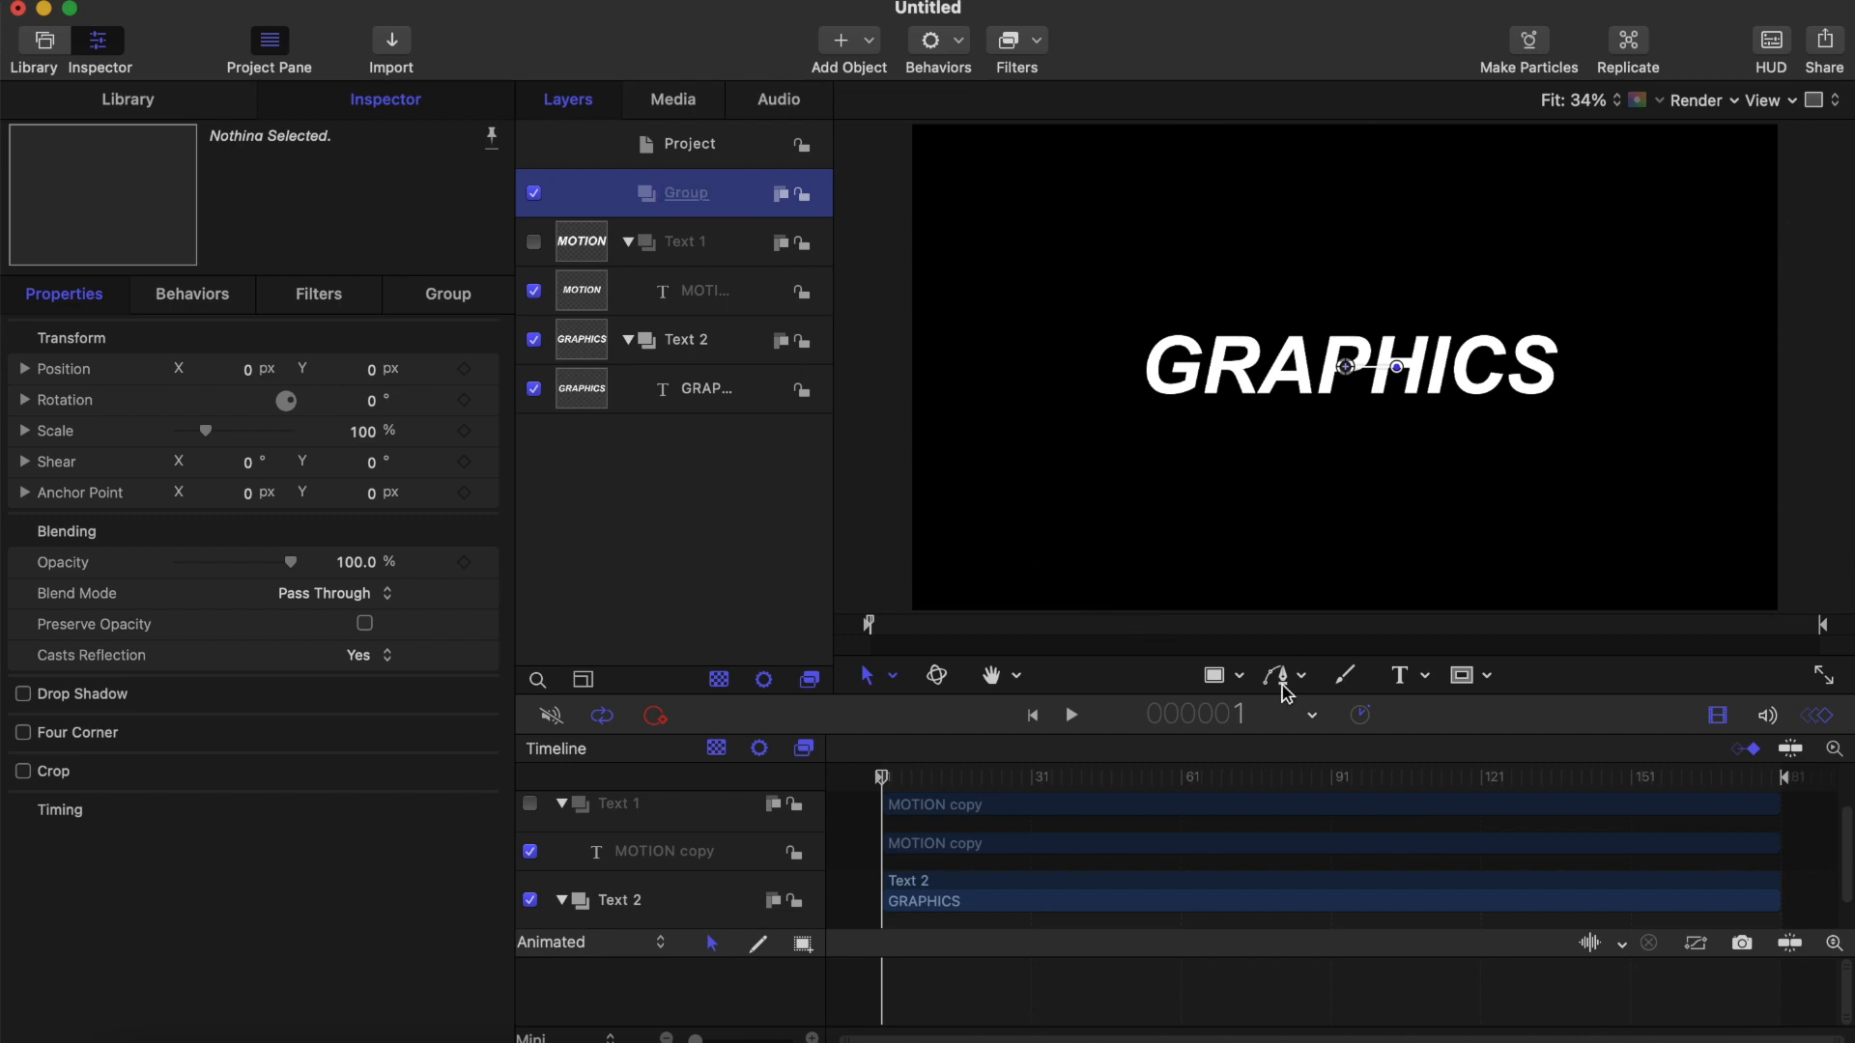
Step: Draw a slanted line between the A and P of GRAPHICS, following the italic angle and slightly taller than the letters
click(1239, 675)
click(1254, 787)
drag(1331, 316, 1312, 407)
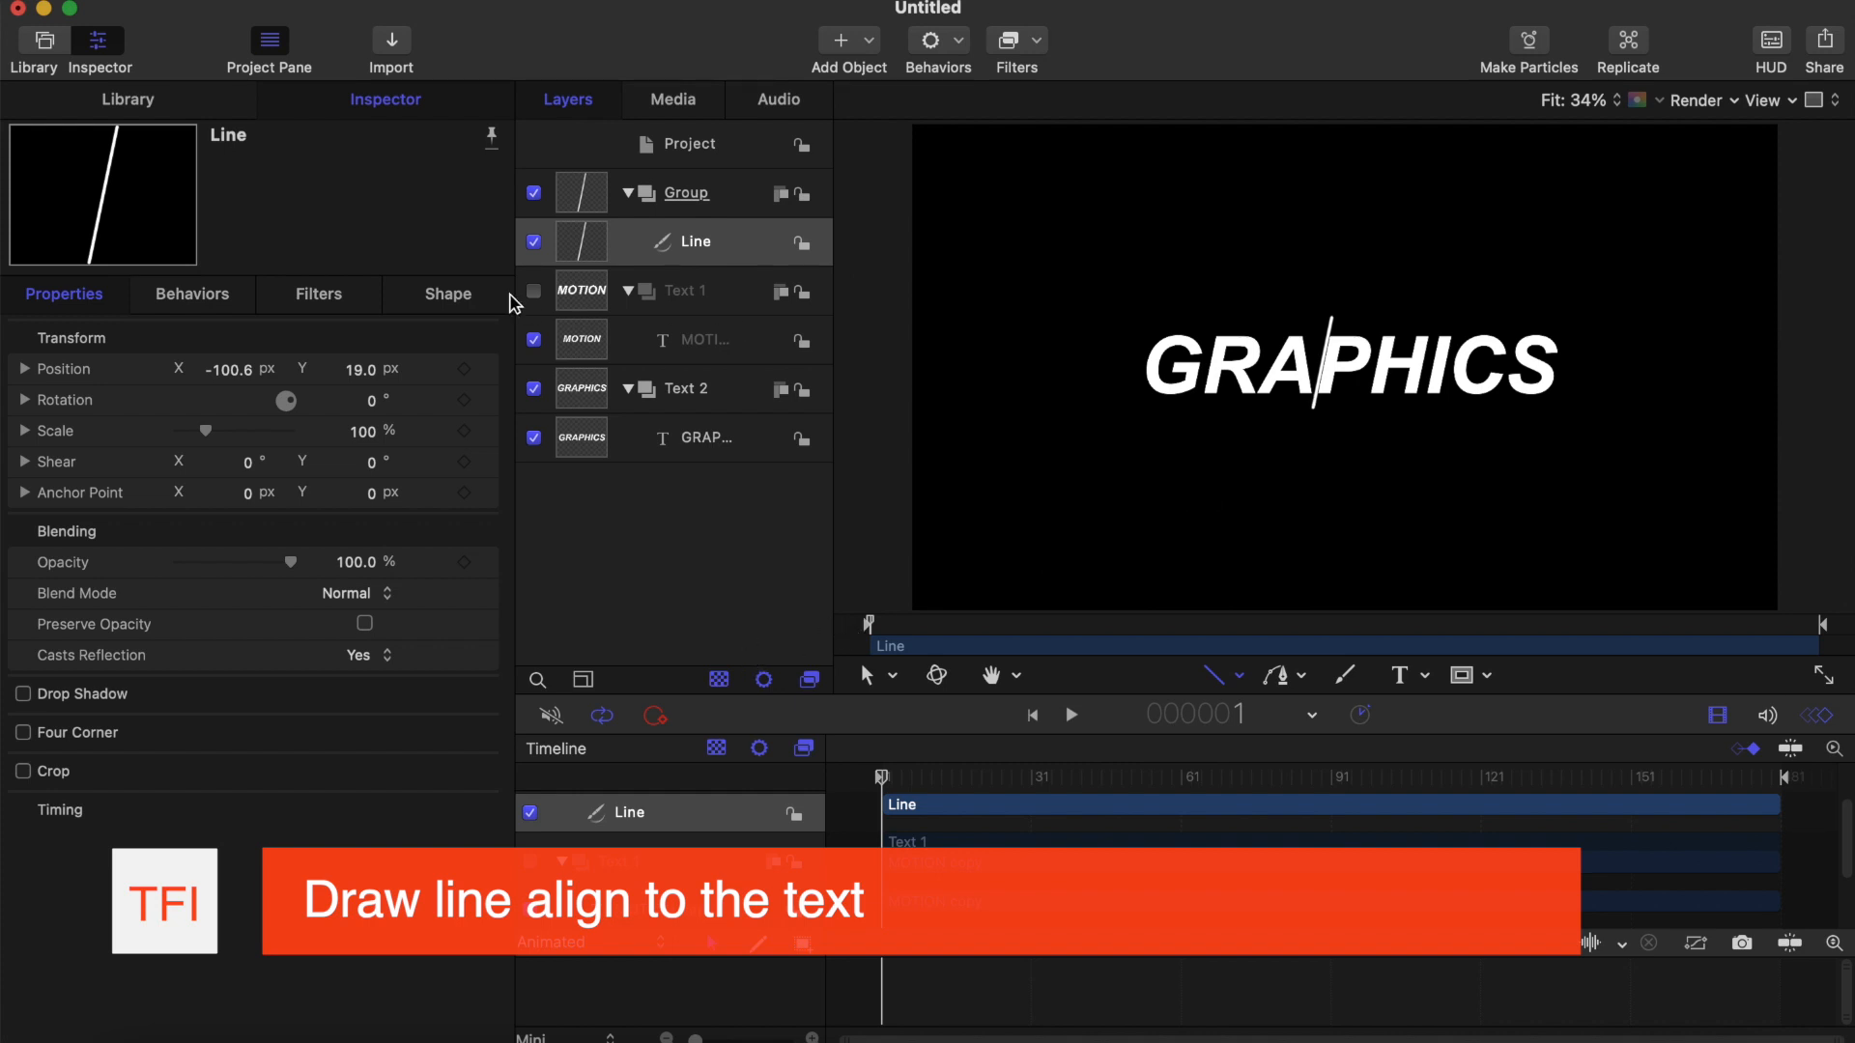
Step: Hide the Text 2 group and set the line's outline width to 35
click(533, 389)
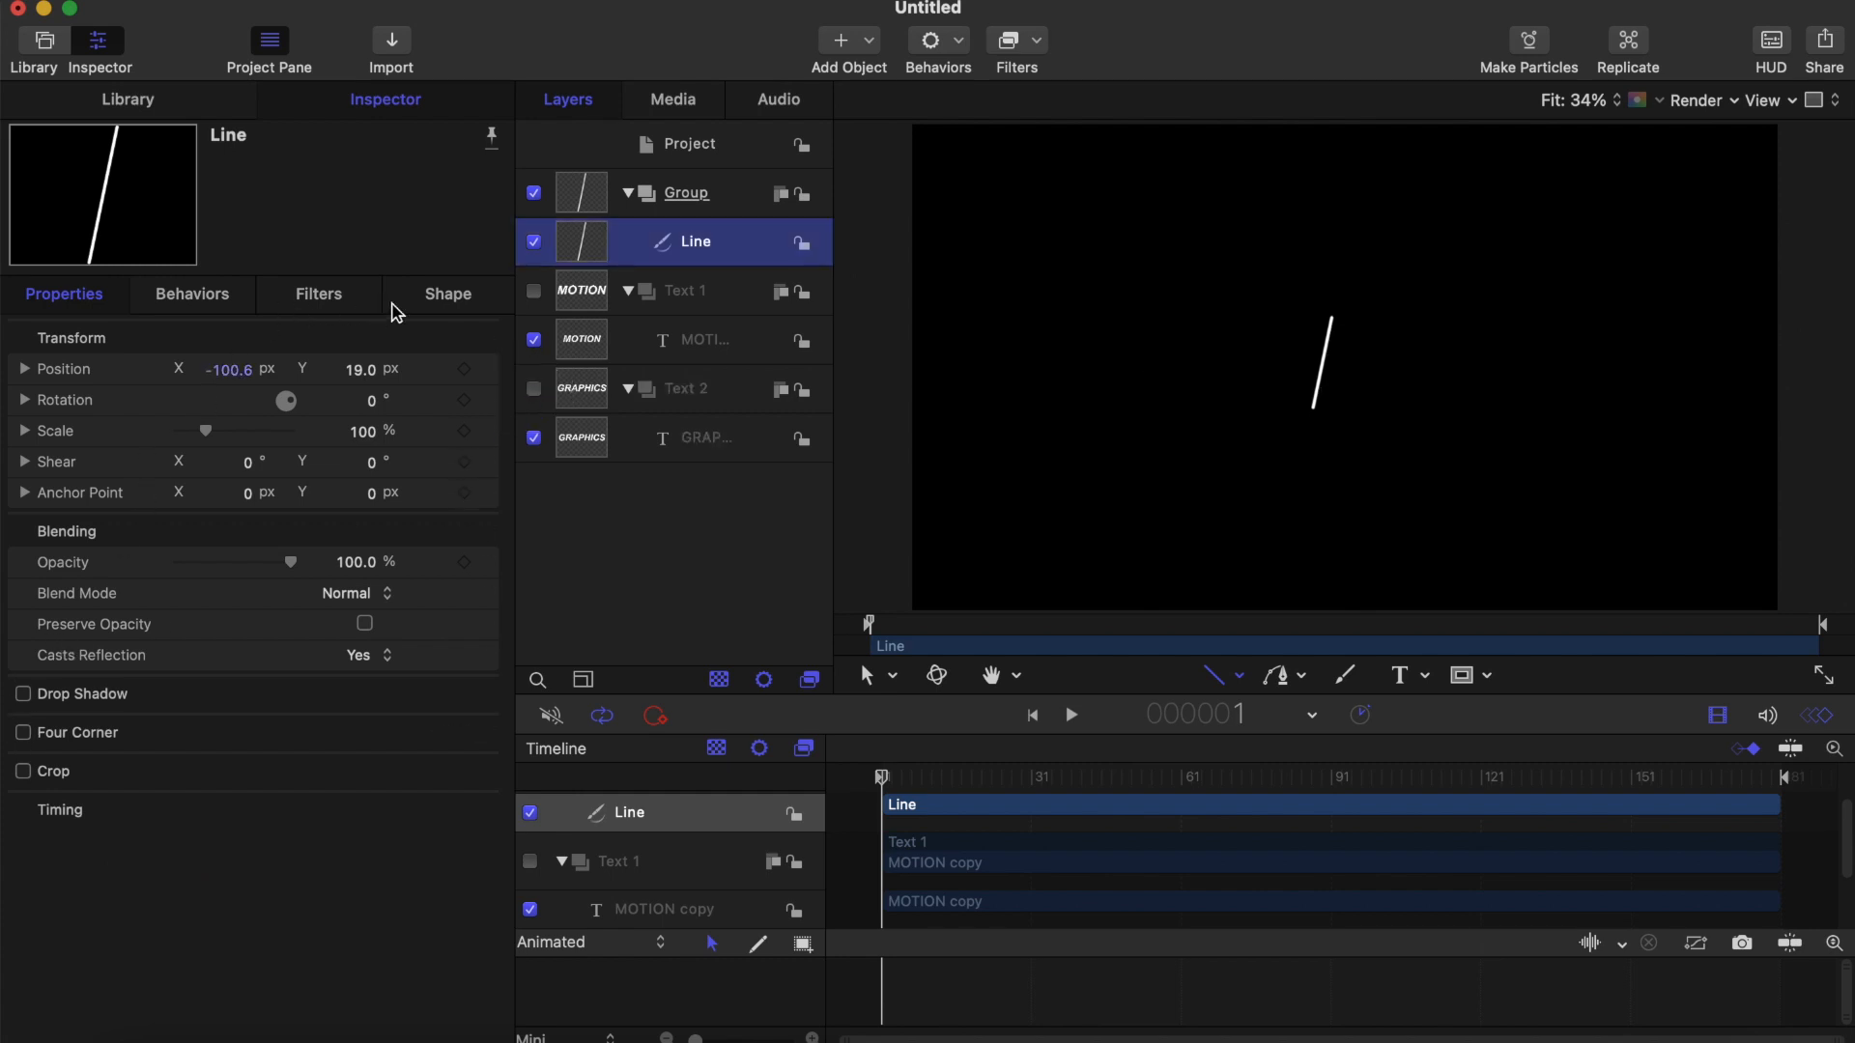
click(440, 301)
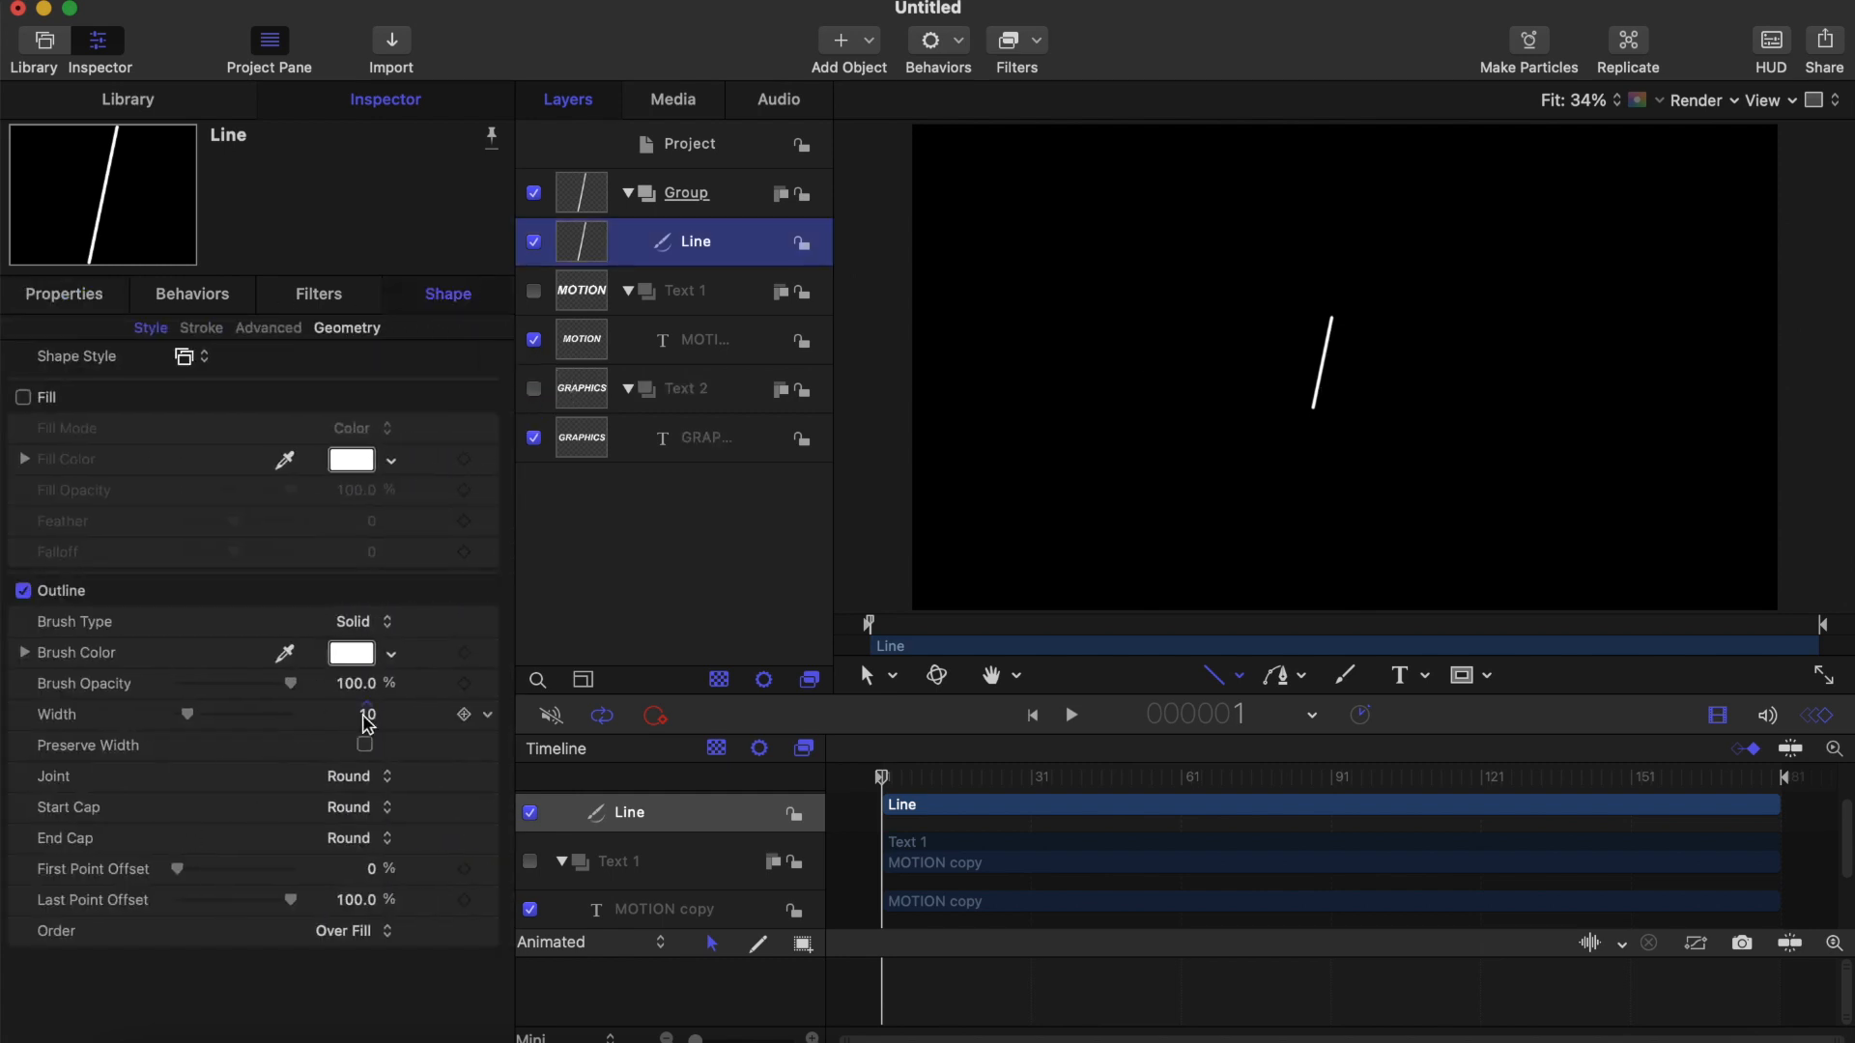
click(367, 715)
text(35)
key(Return)
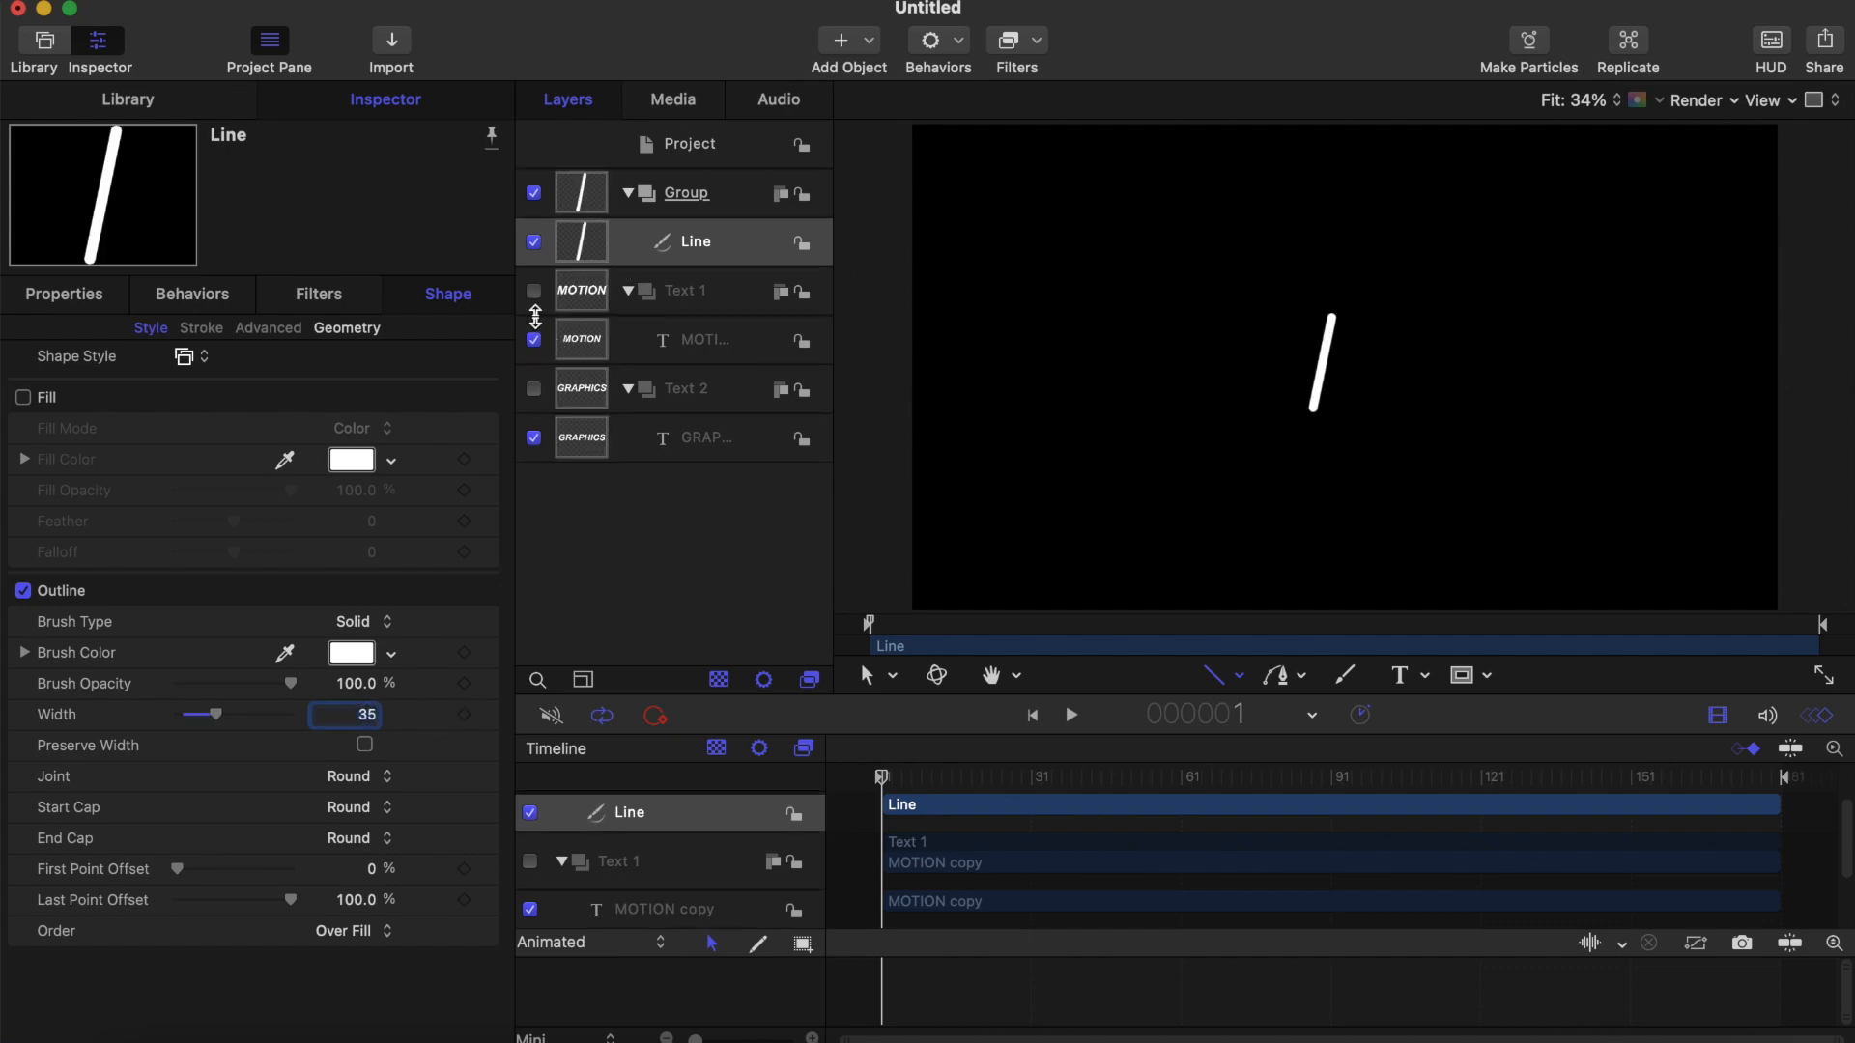
Step: Toggle the Text 2 group's visibility to compare the line with GRAPHICS, leaving the group visible
click(534, 389)
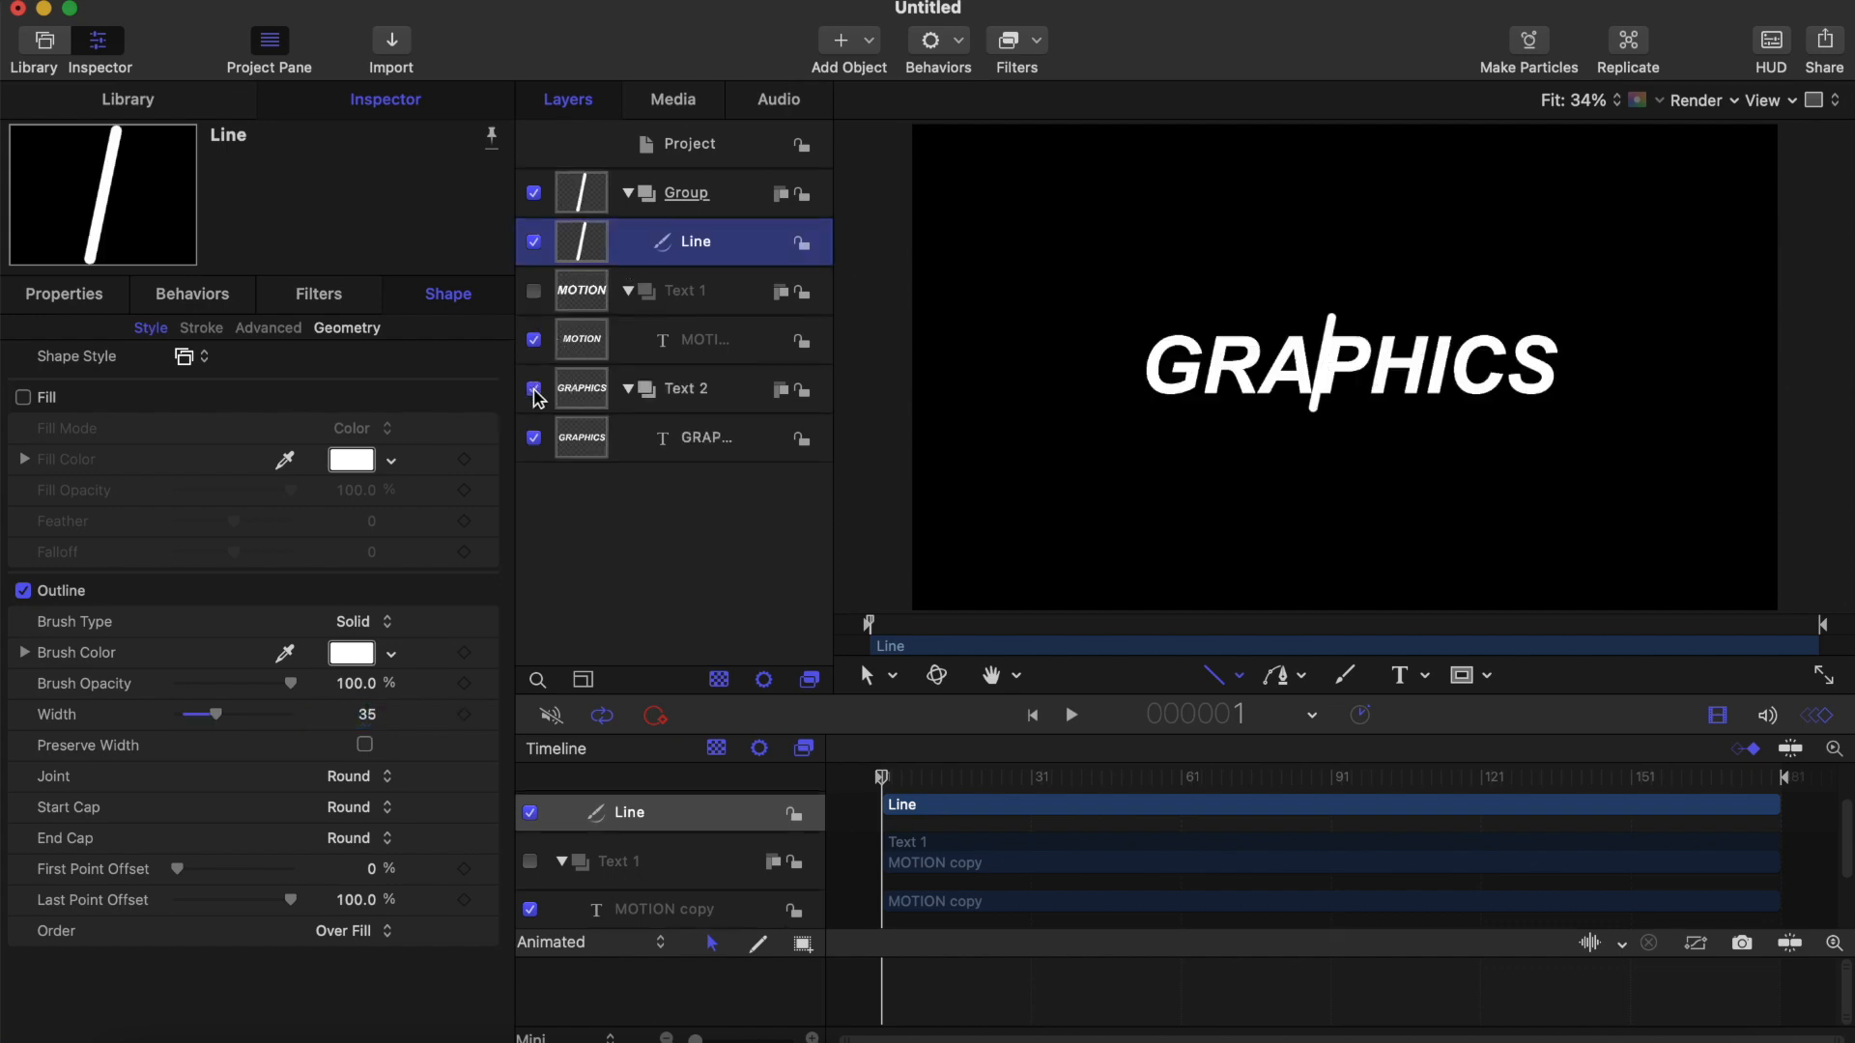
click(534, 389)
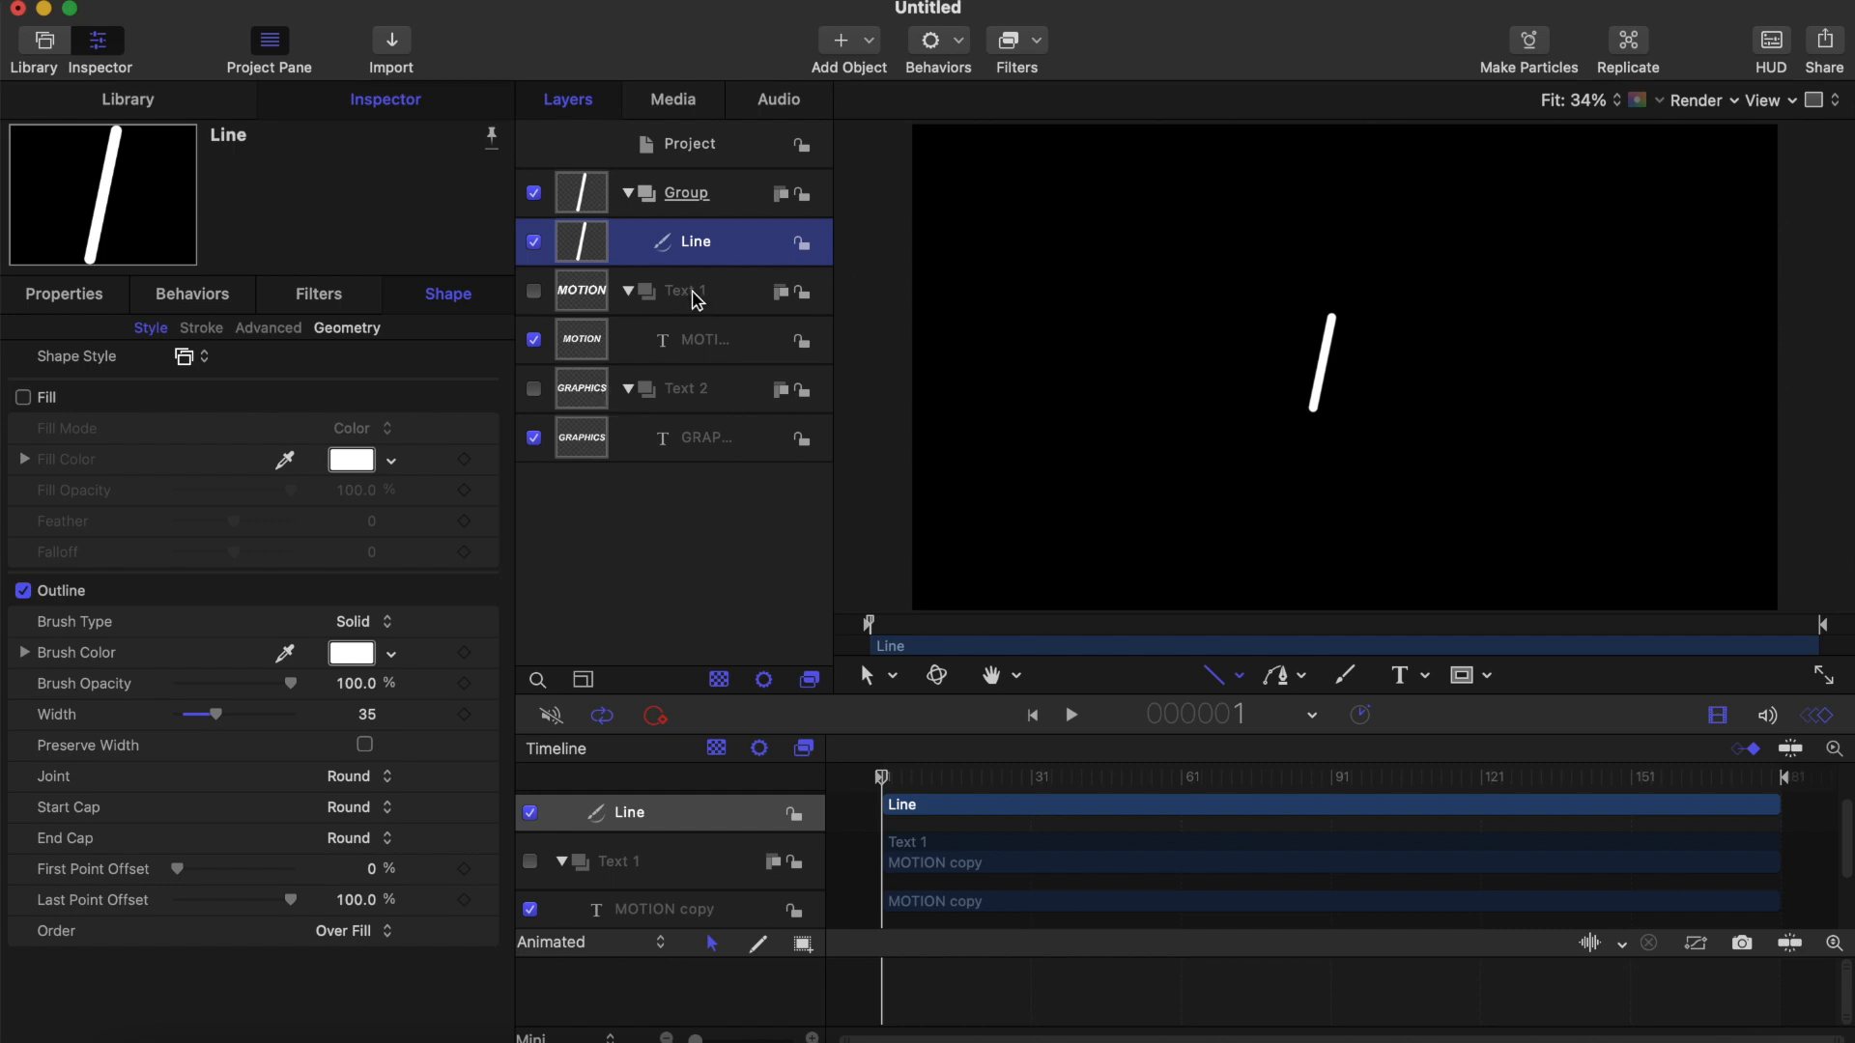
click(534, 390)
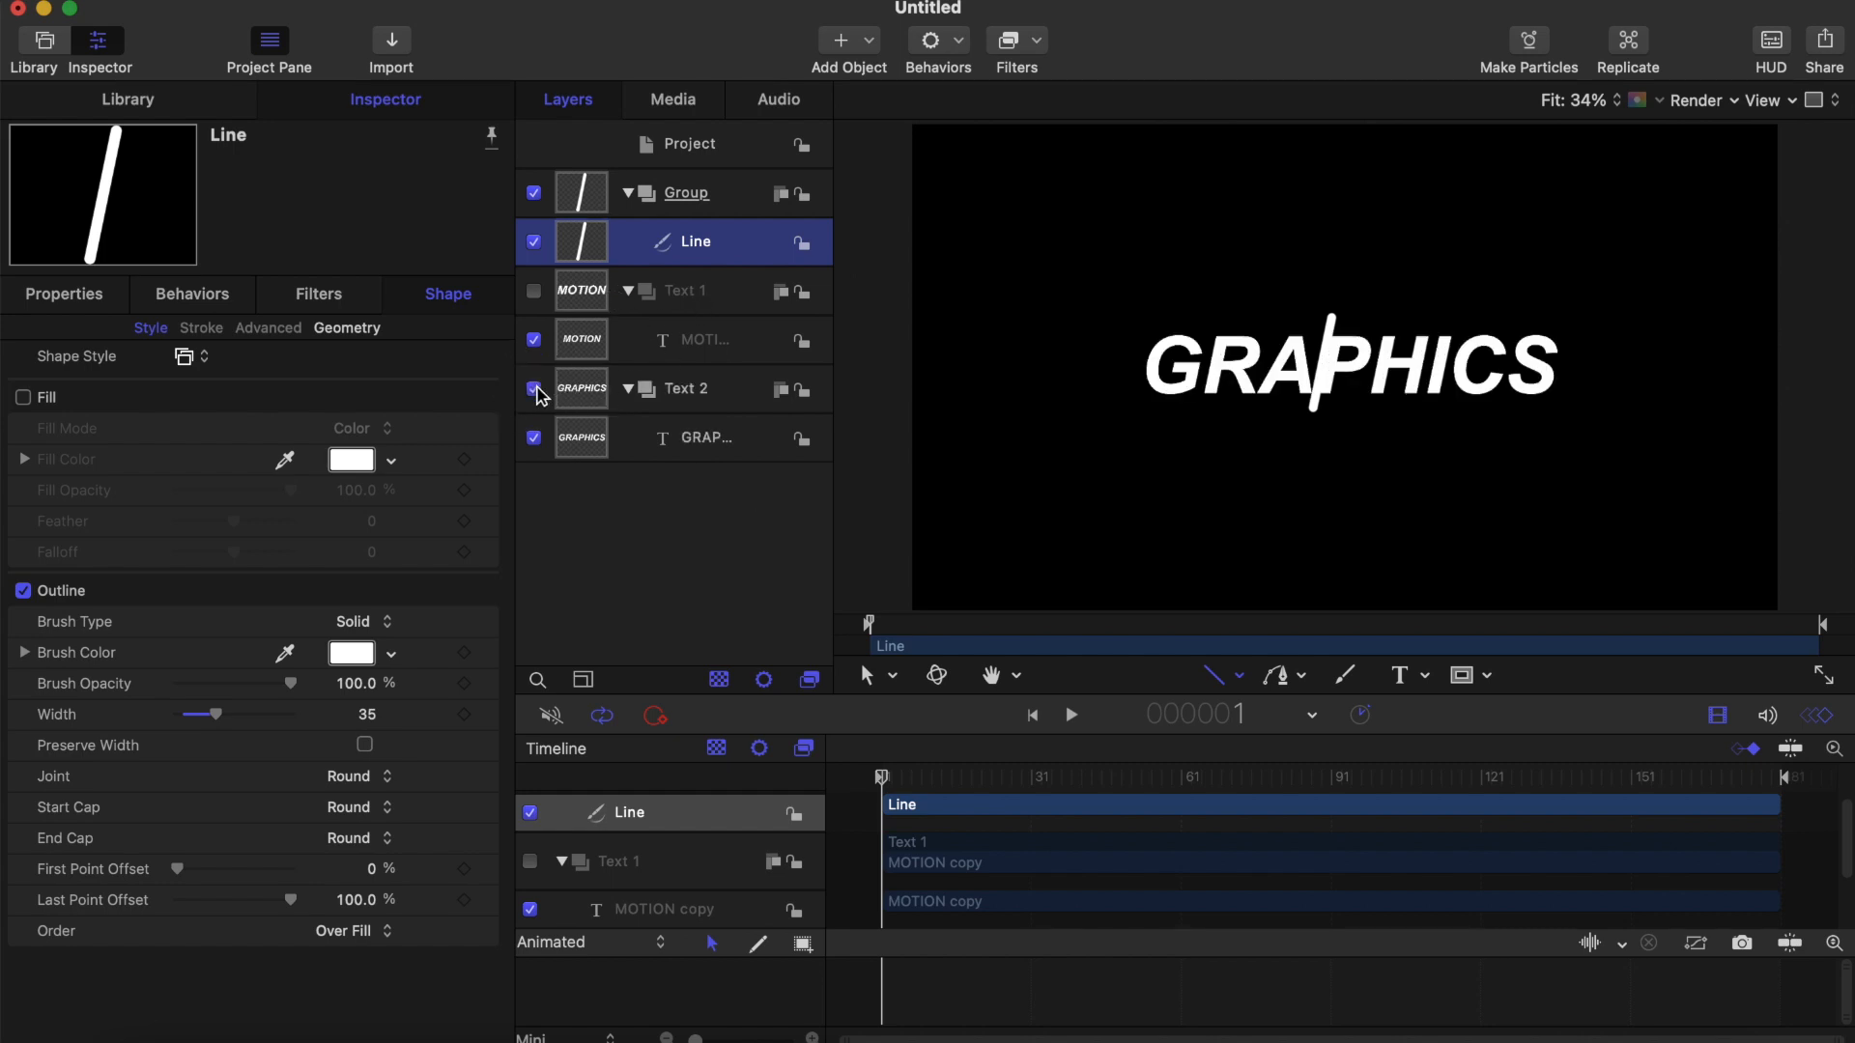
Step: Set the line's Y position to 0 px and move it left of GRAPHICS, to about X -1116.6 px
click(83, 294)
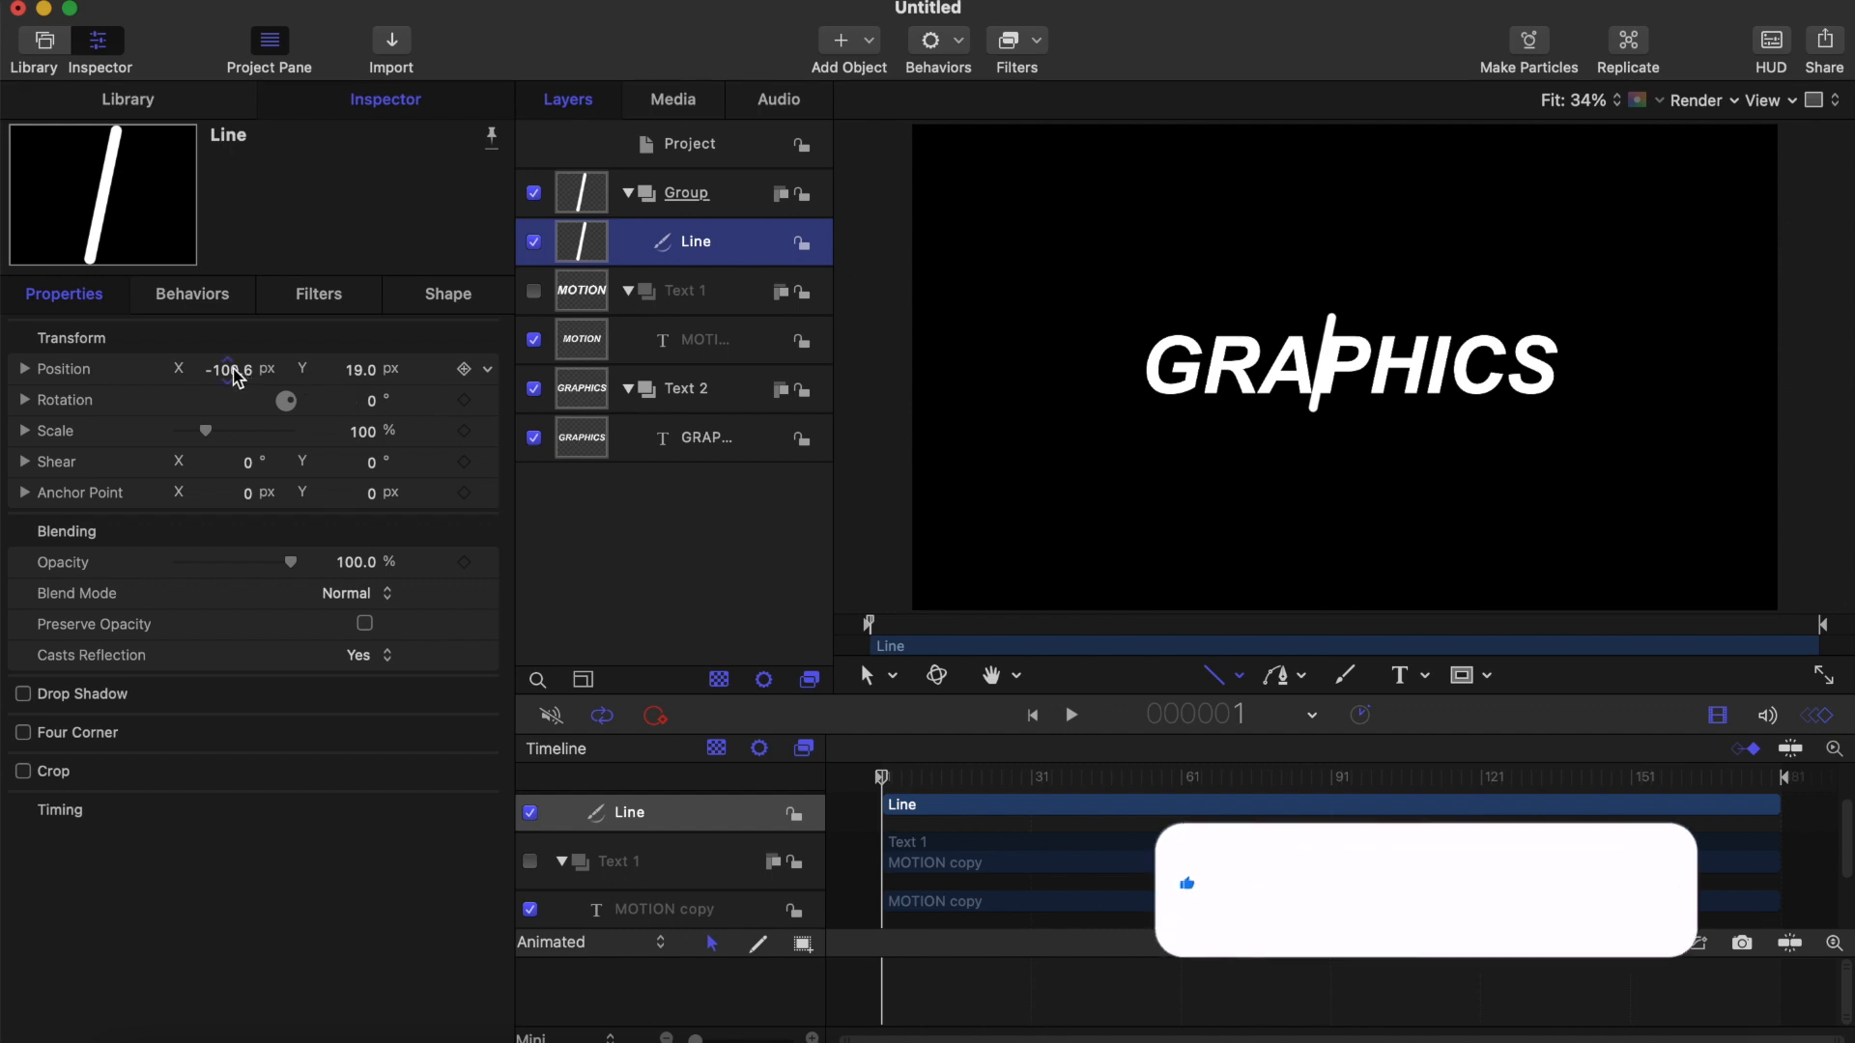
click(361, 370)
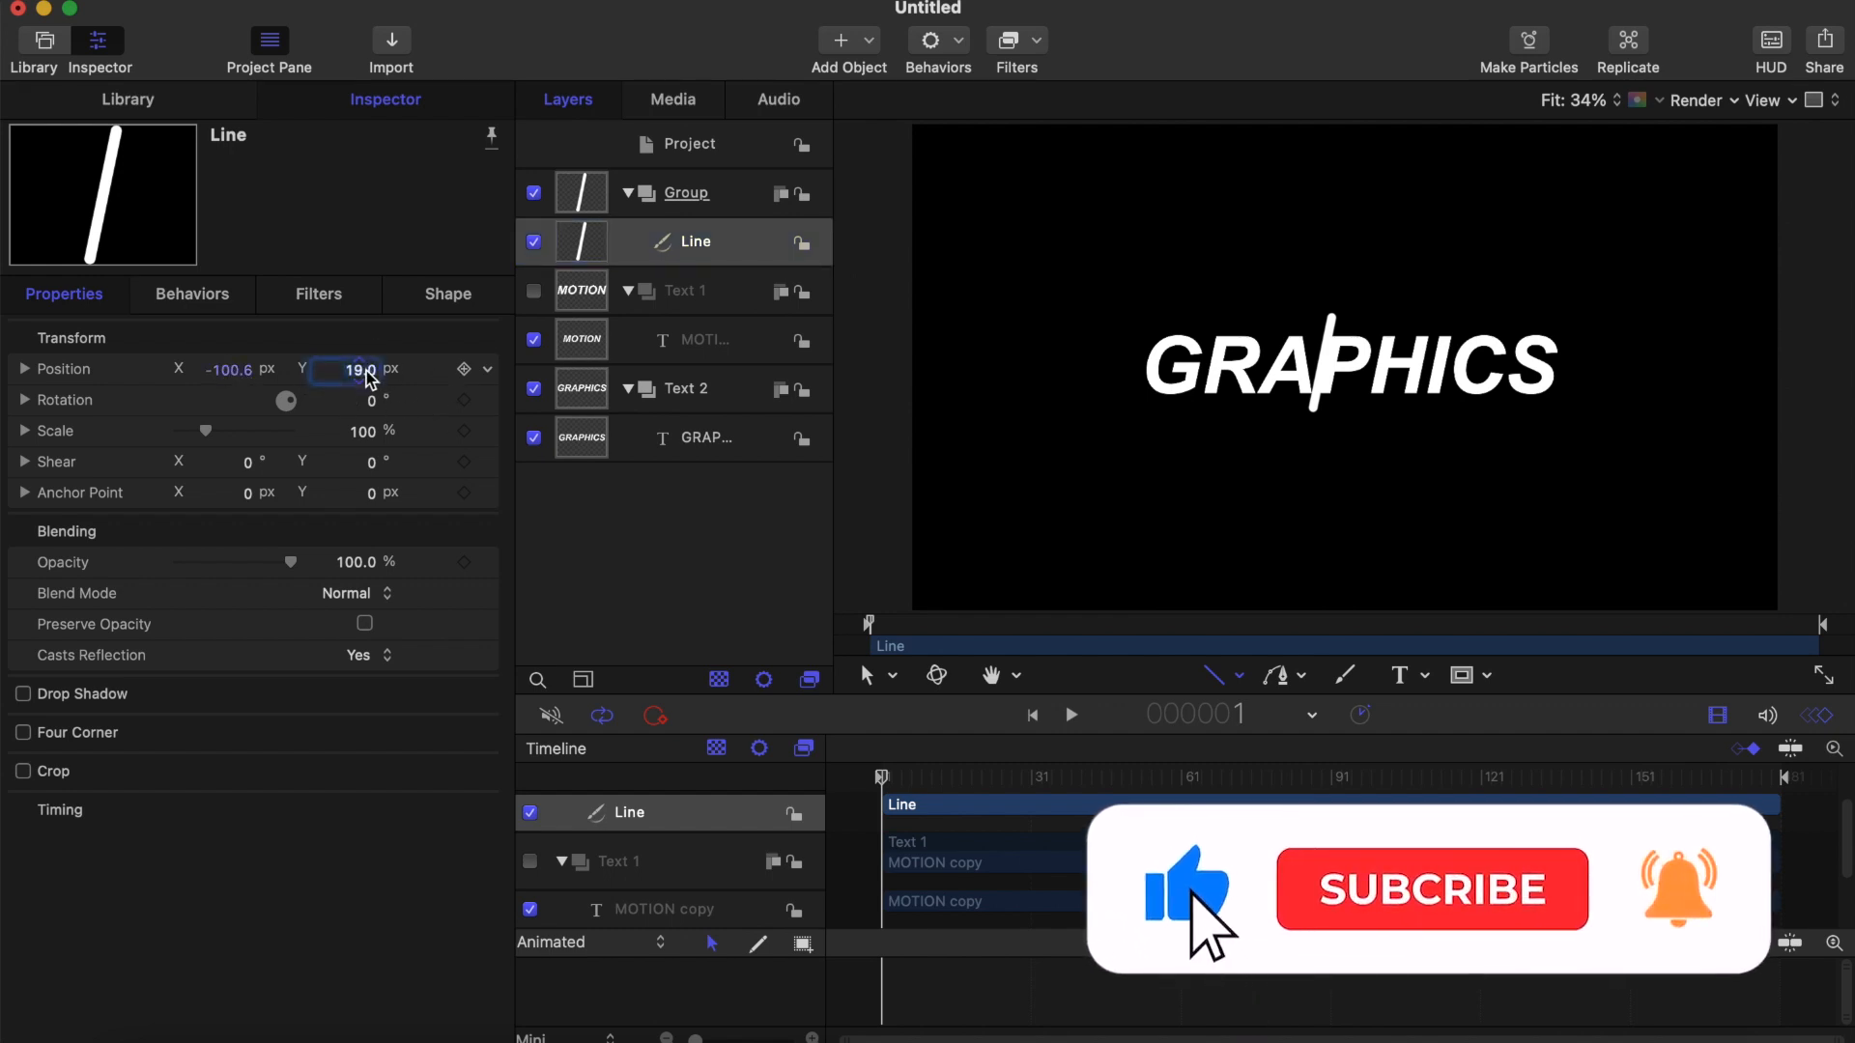
text(0)
key(Return)
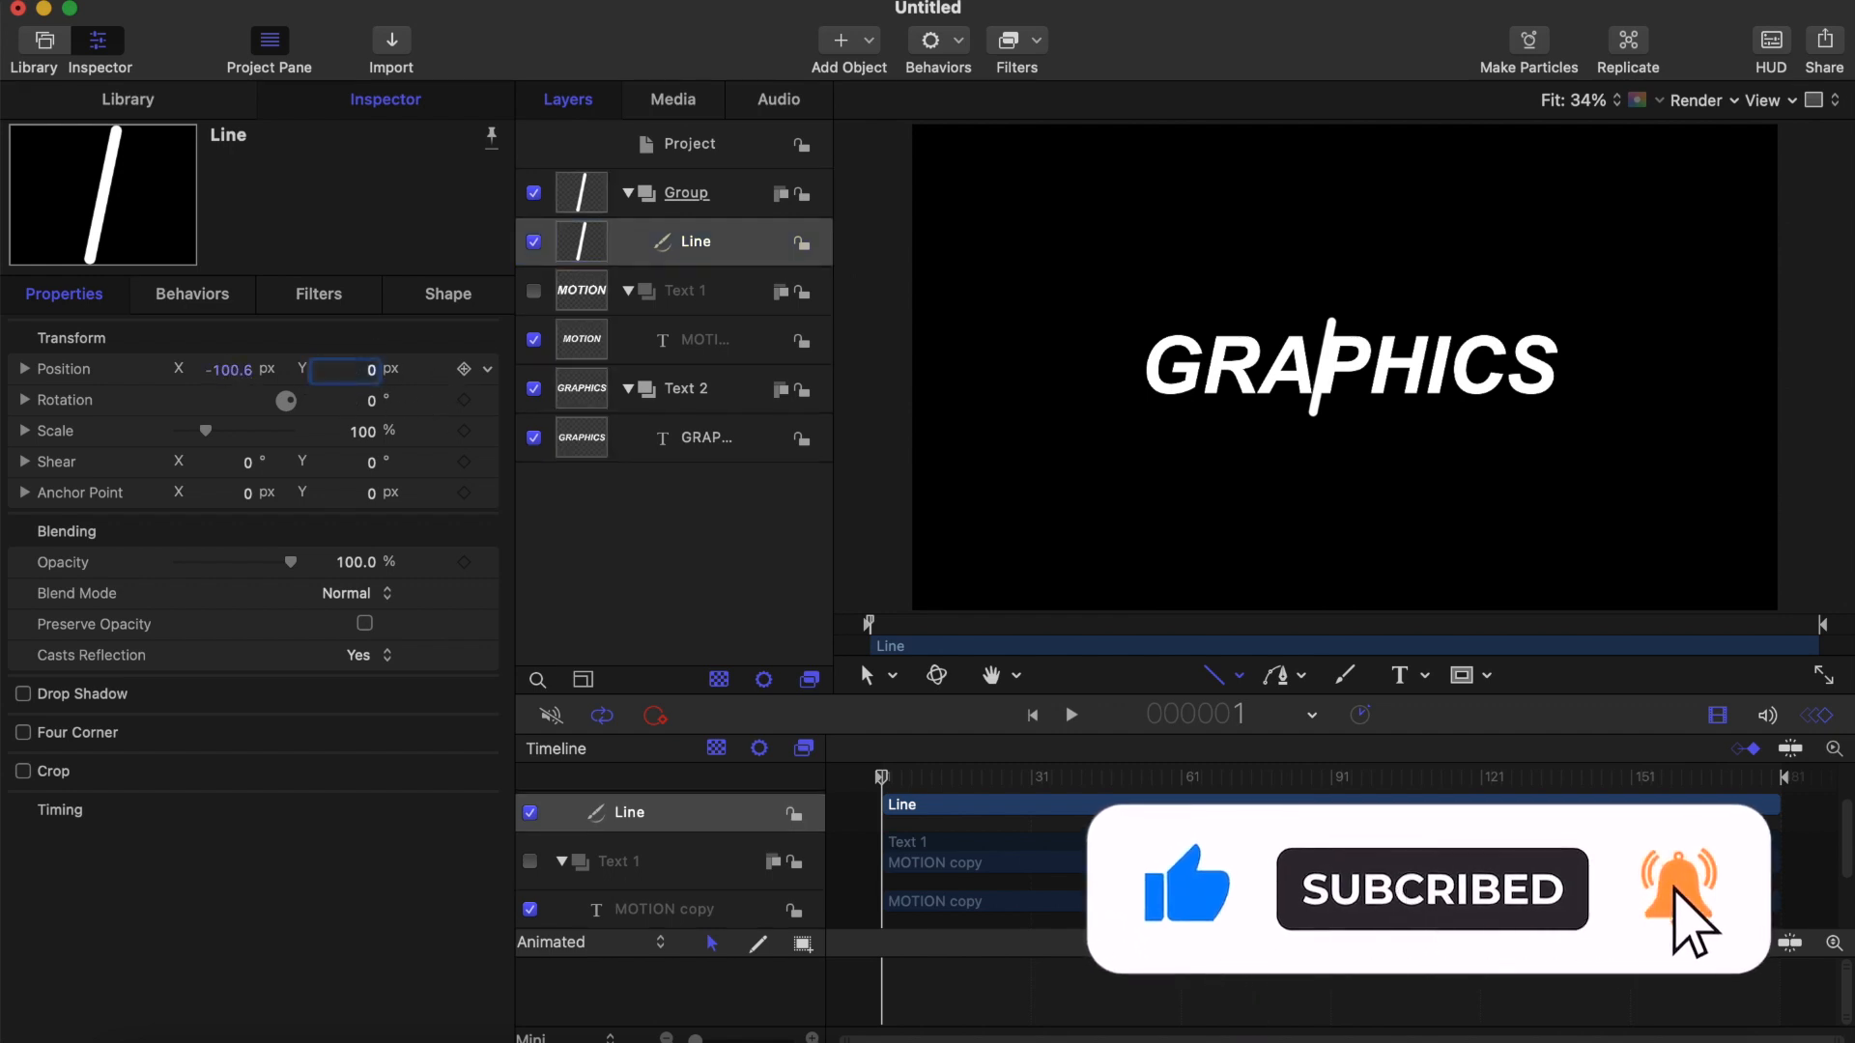
drag(232, 370, 228, 370)
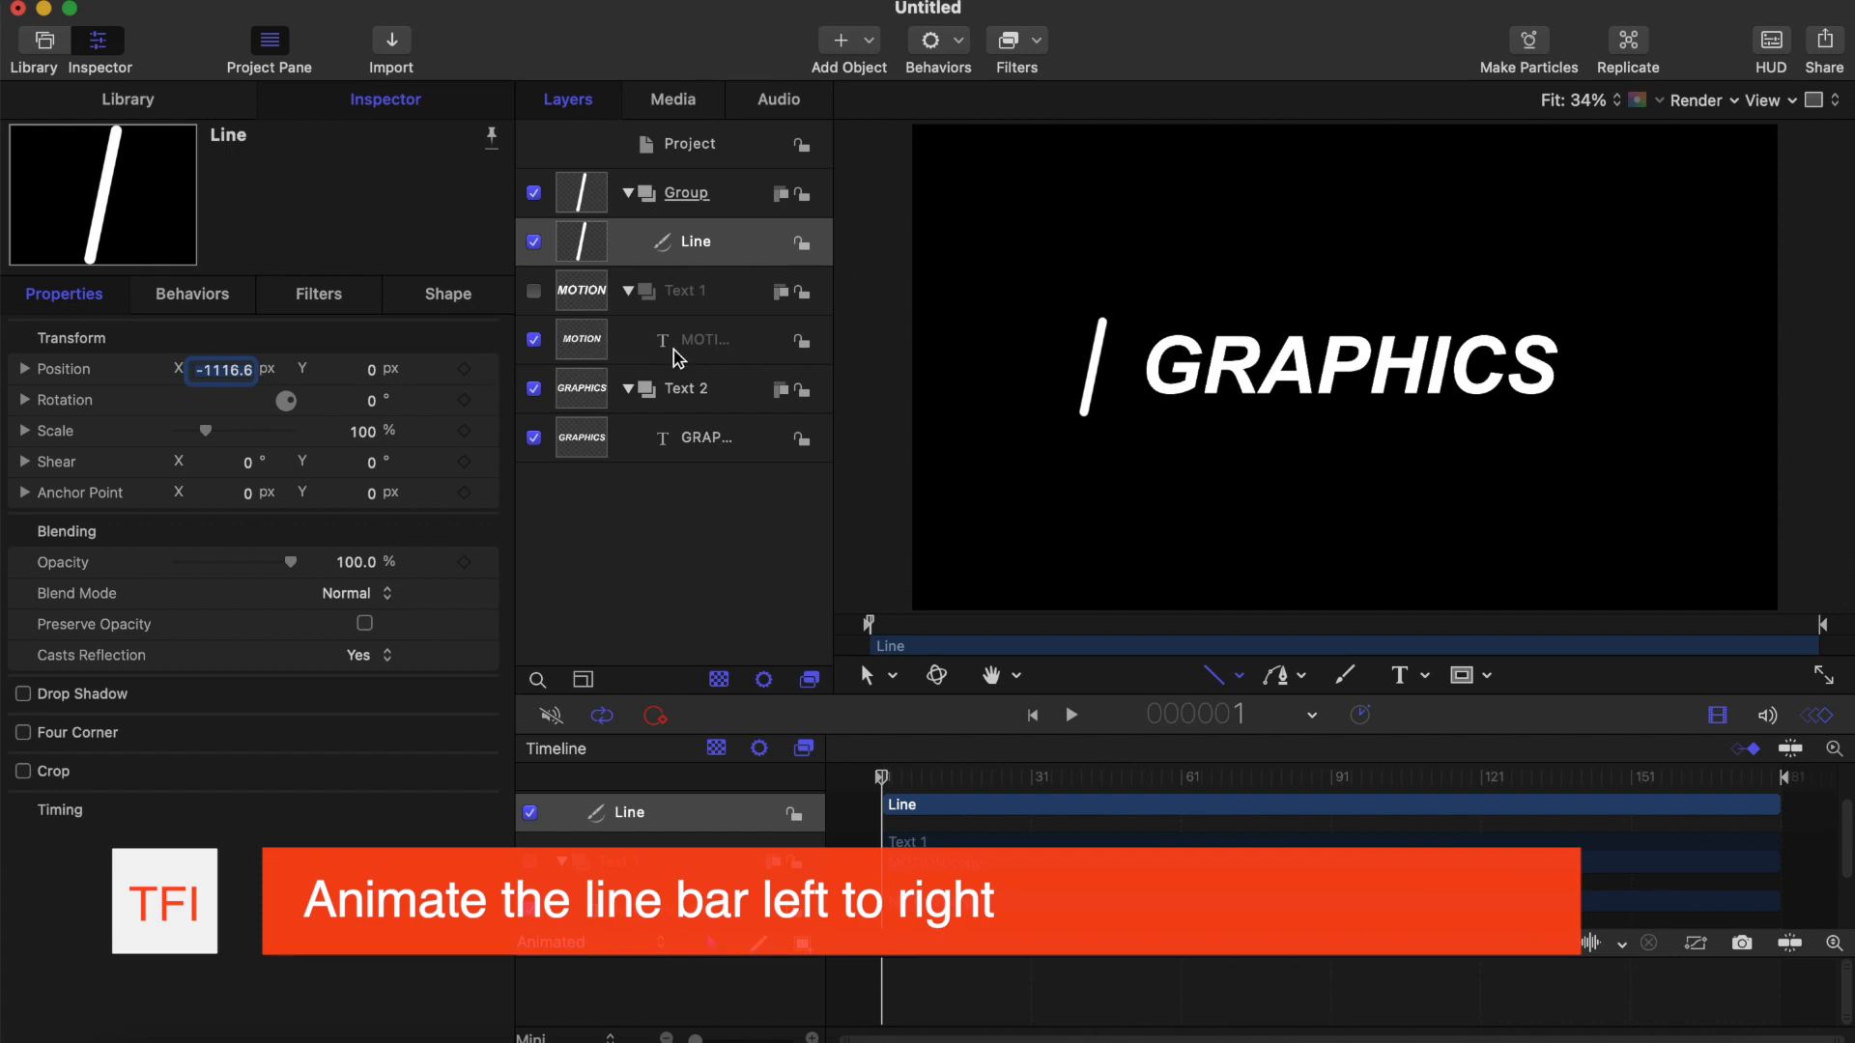
Step: Keyframe the line's position at frame 15, and at frame 40 move it right of GRAPHICS to about X 1228.4 px
click(908, 778)
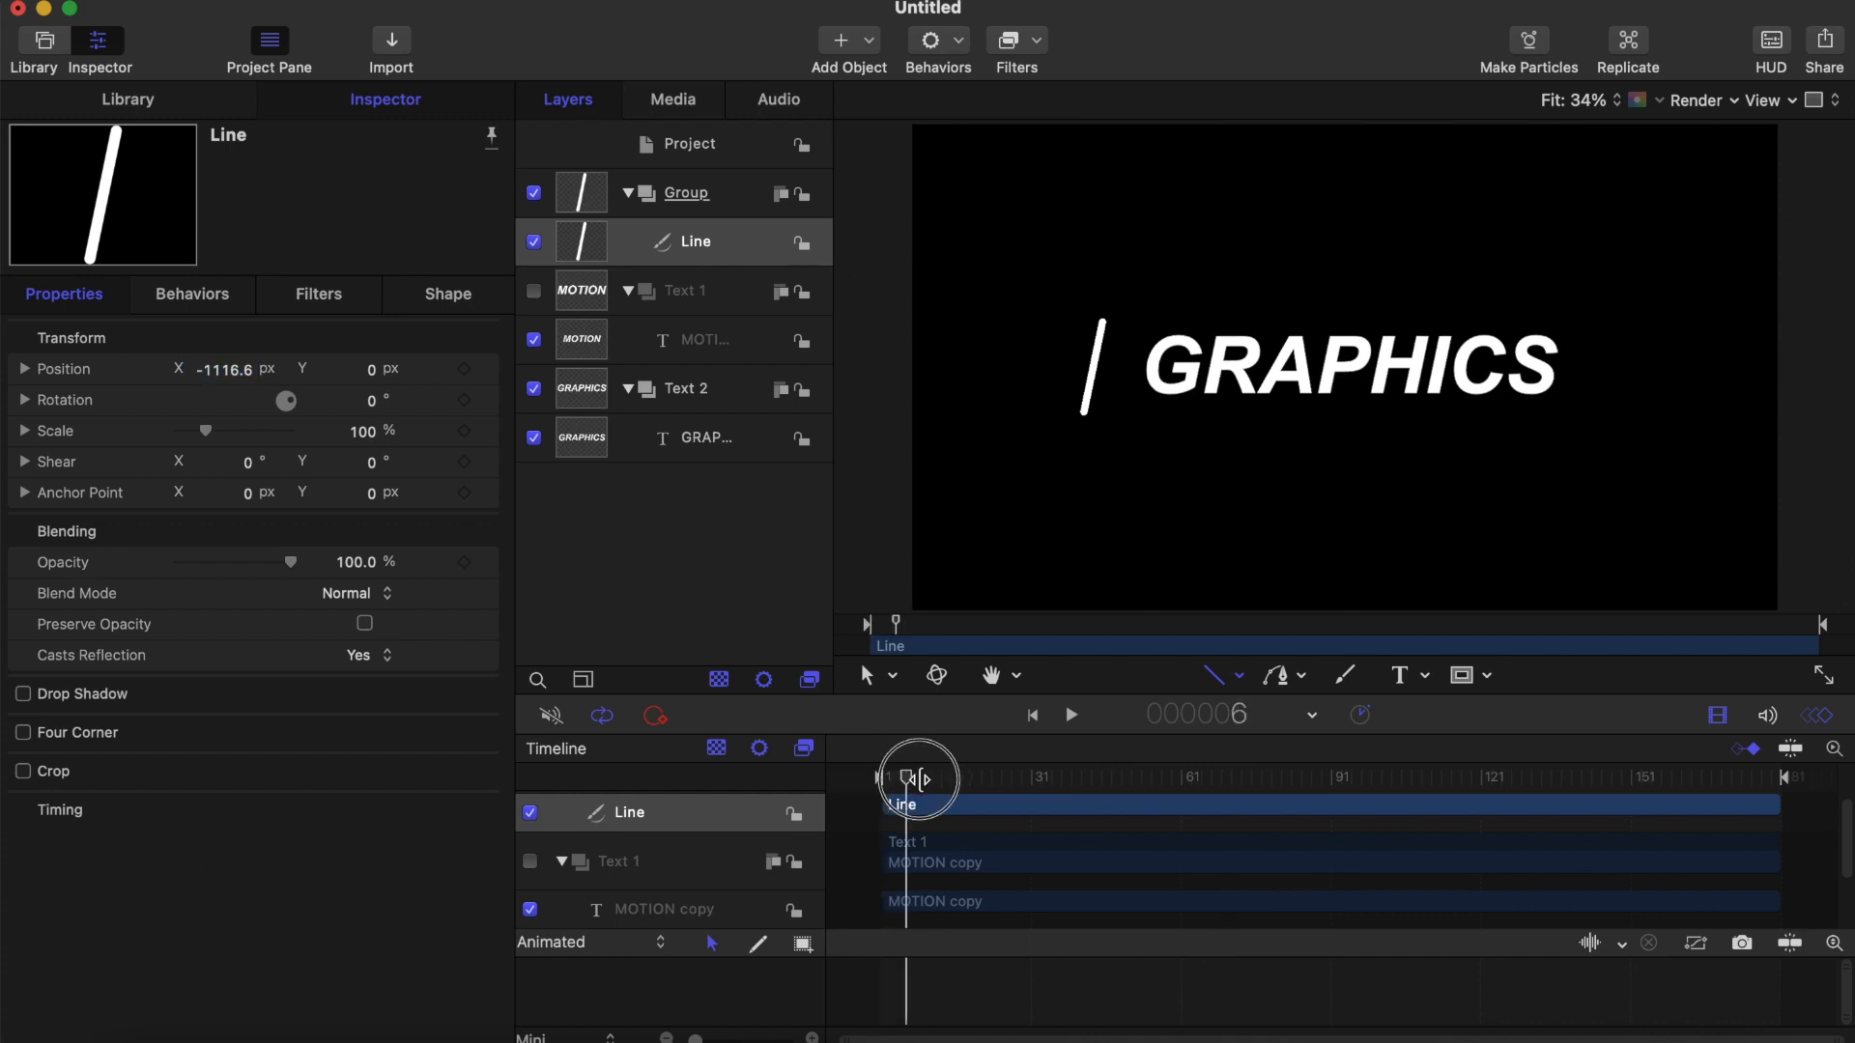
drag(916, 778, 950, 781)
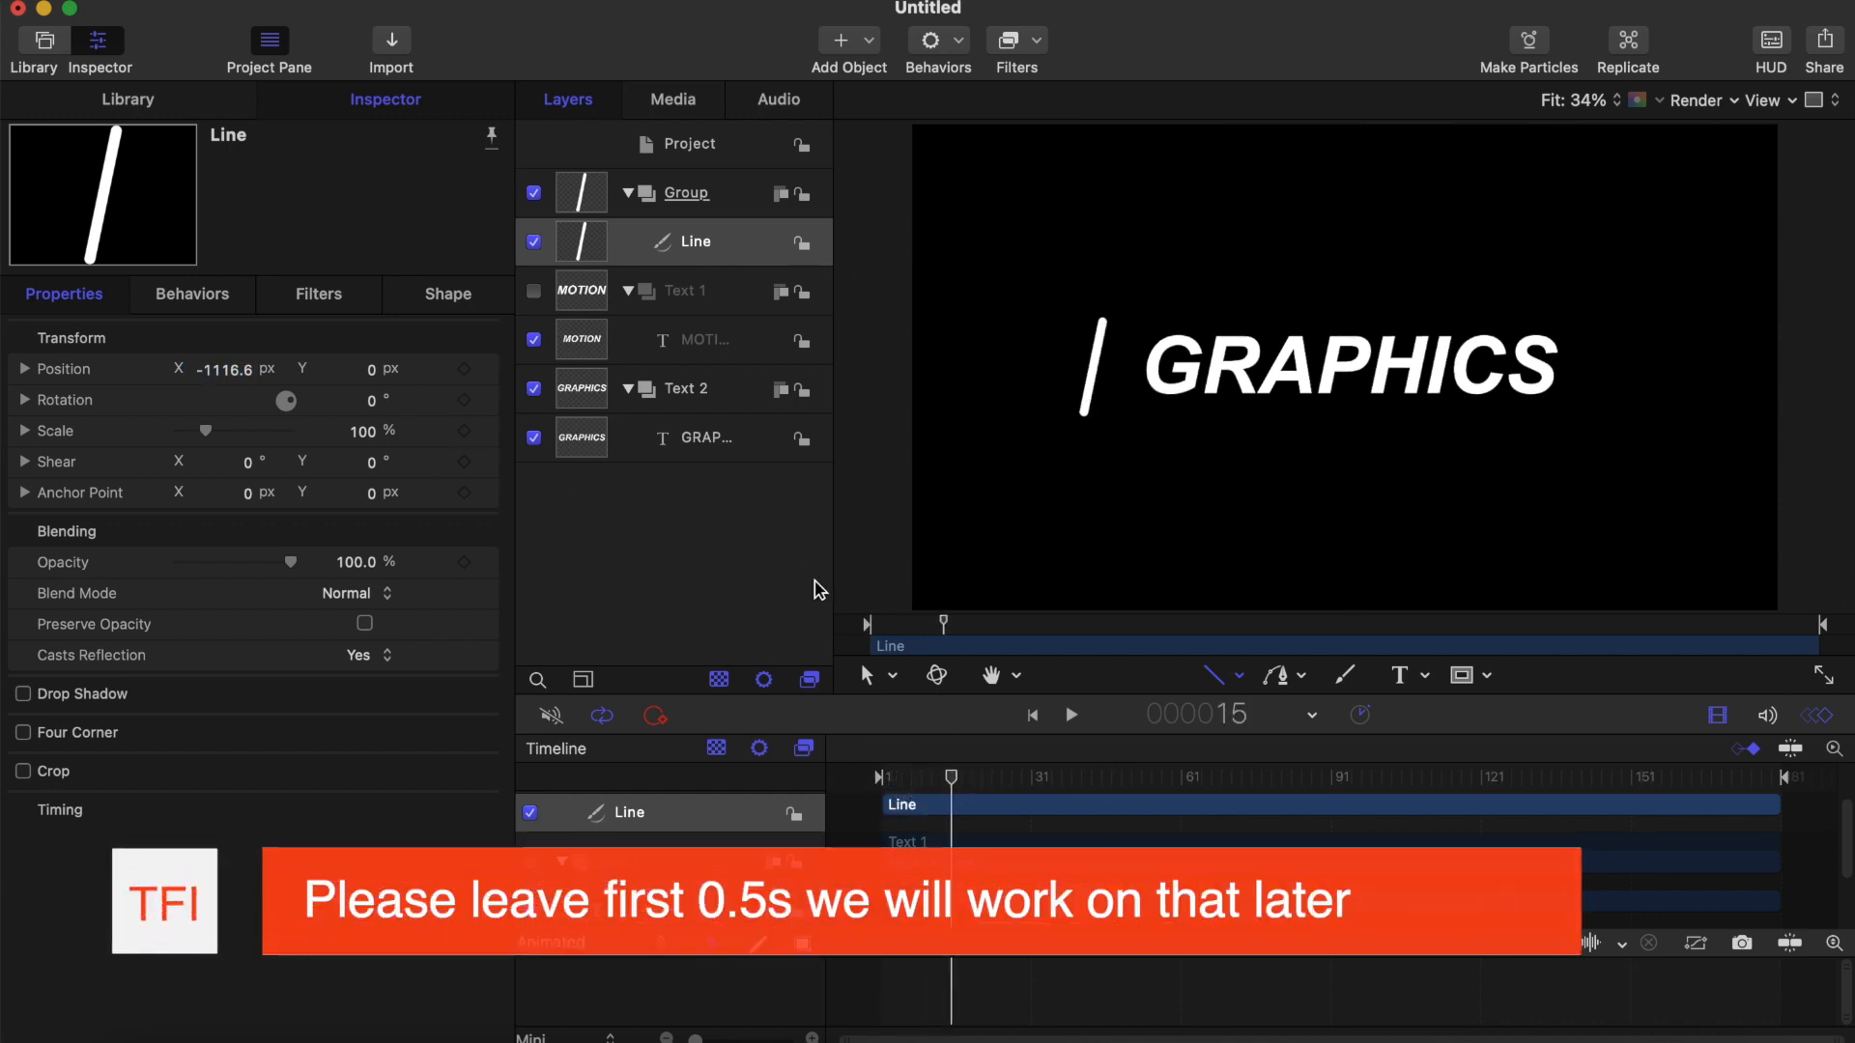
click(464, 369)
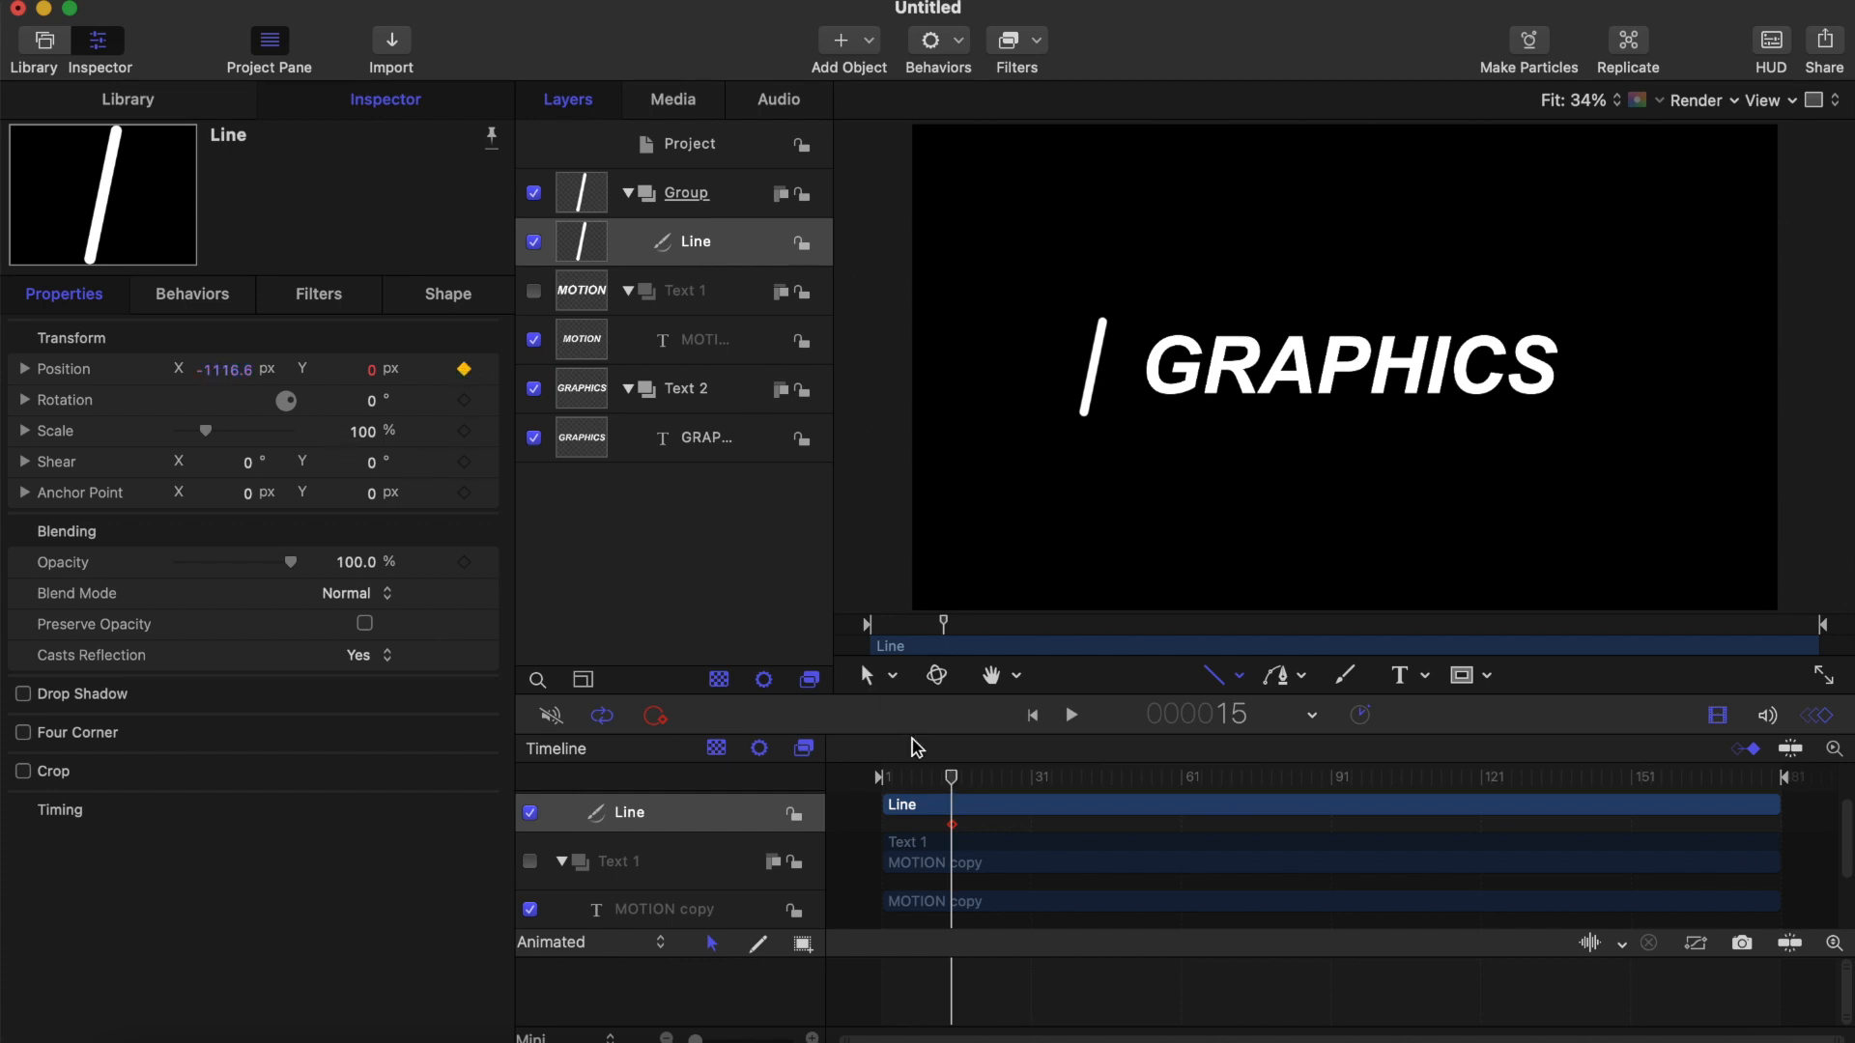
drag(953, 783, 1076, 788)
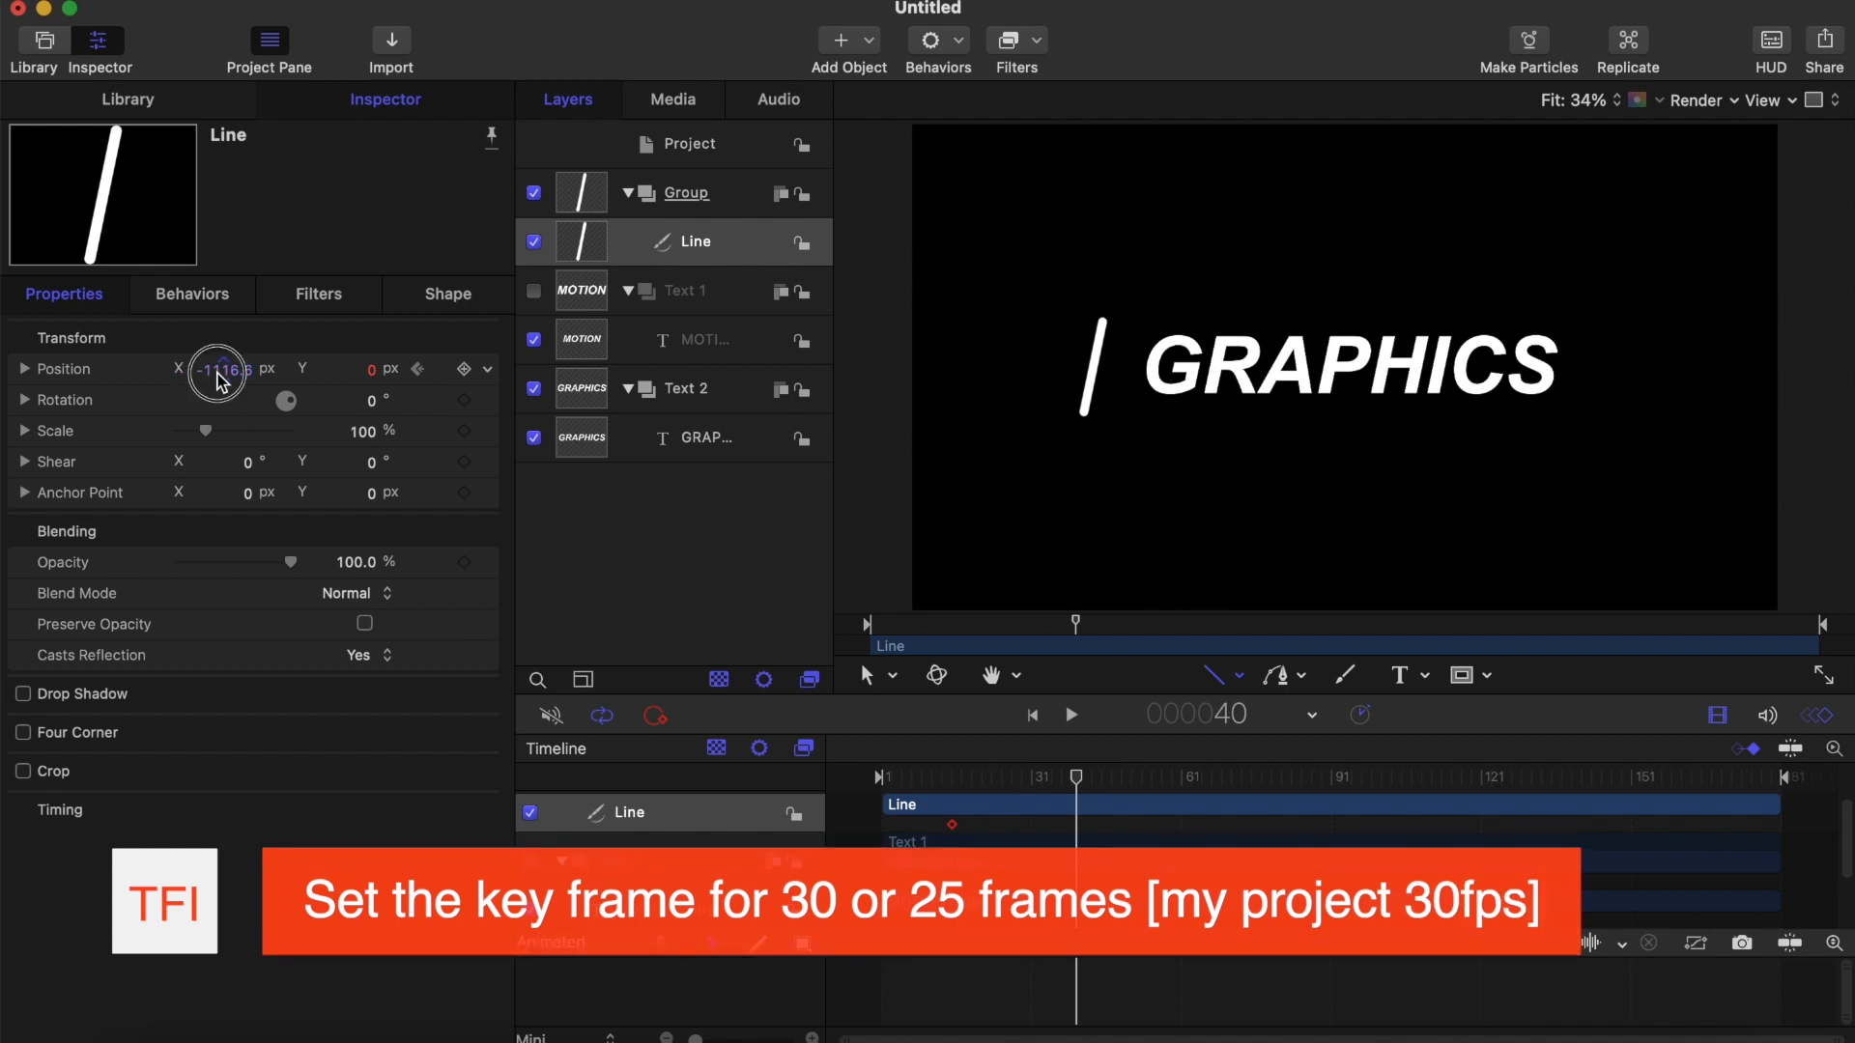
drag(223, 370, 383, 370)
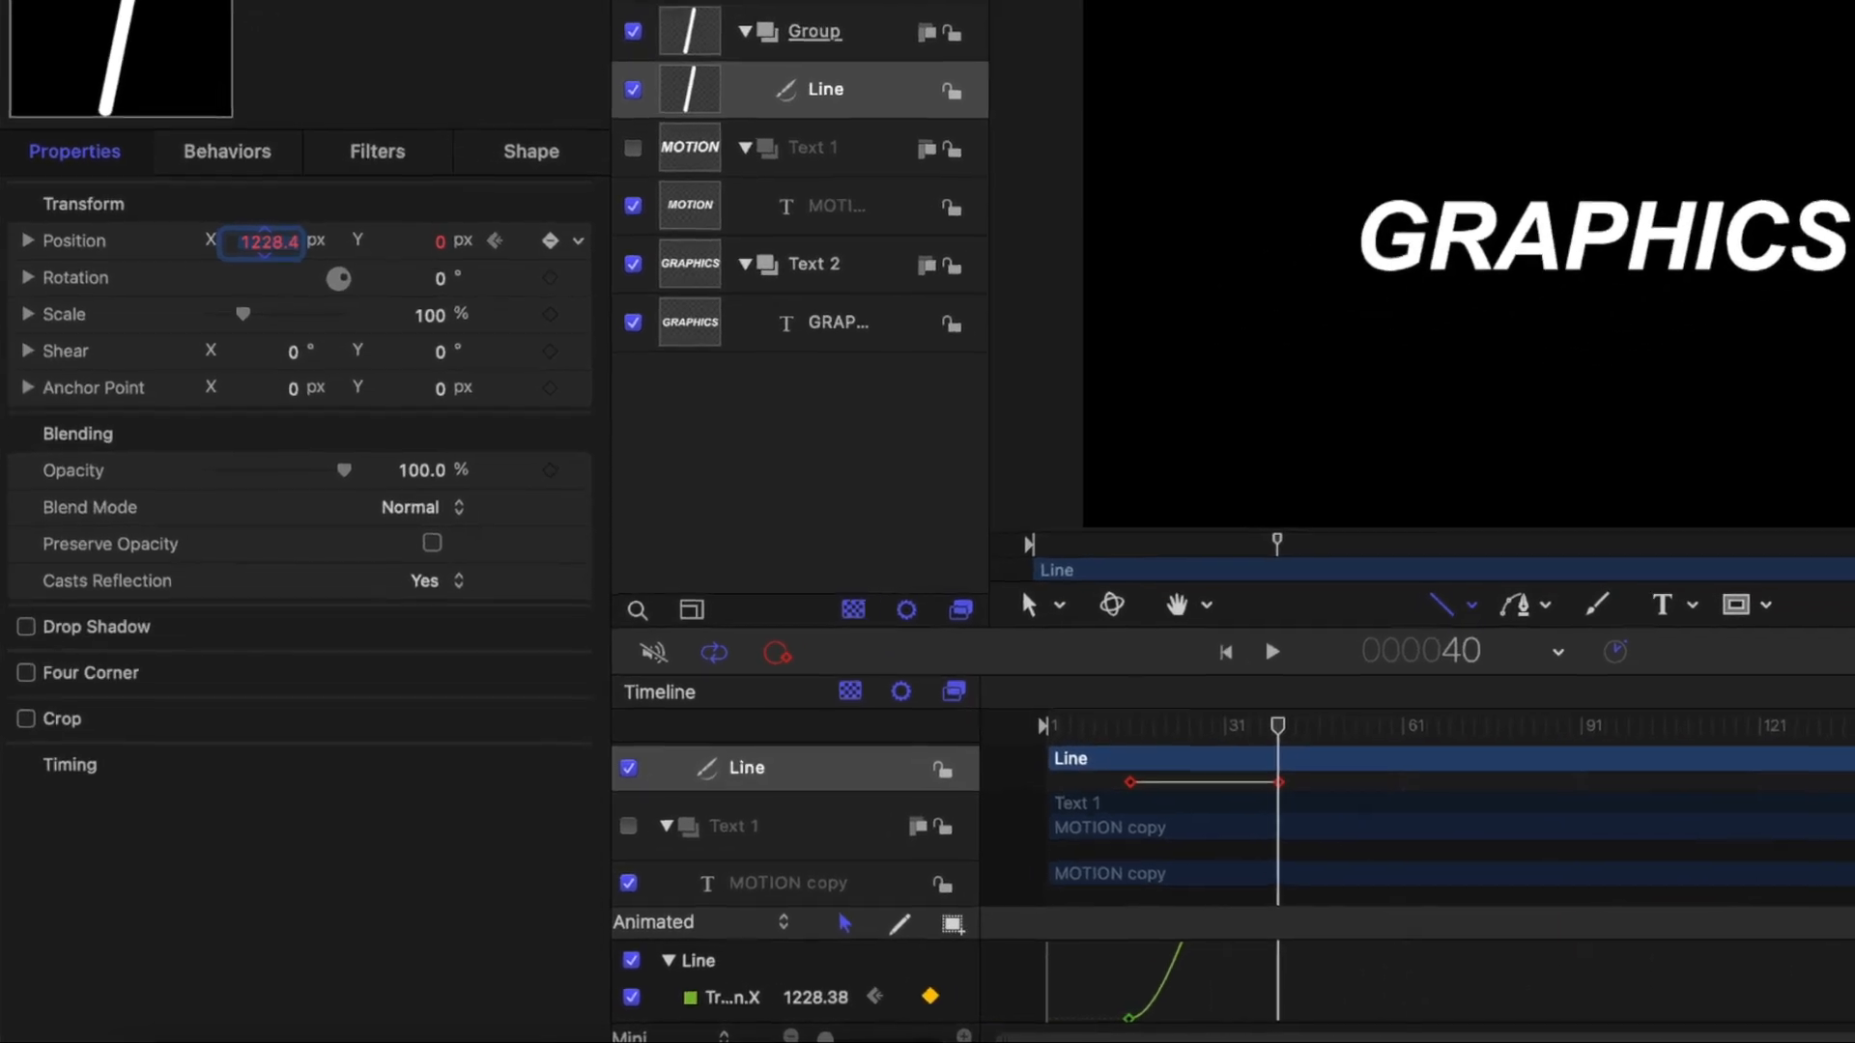
Step: Give the line's Position X curve a steep start by pointing the first keyframe's handle straight up, and preview the motion
click(1141, 1017)
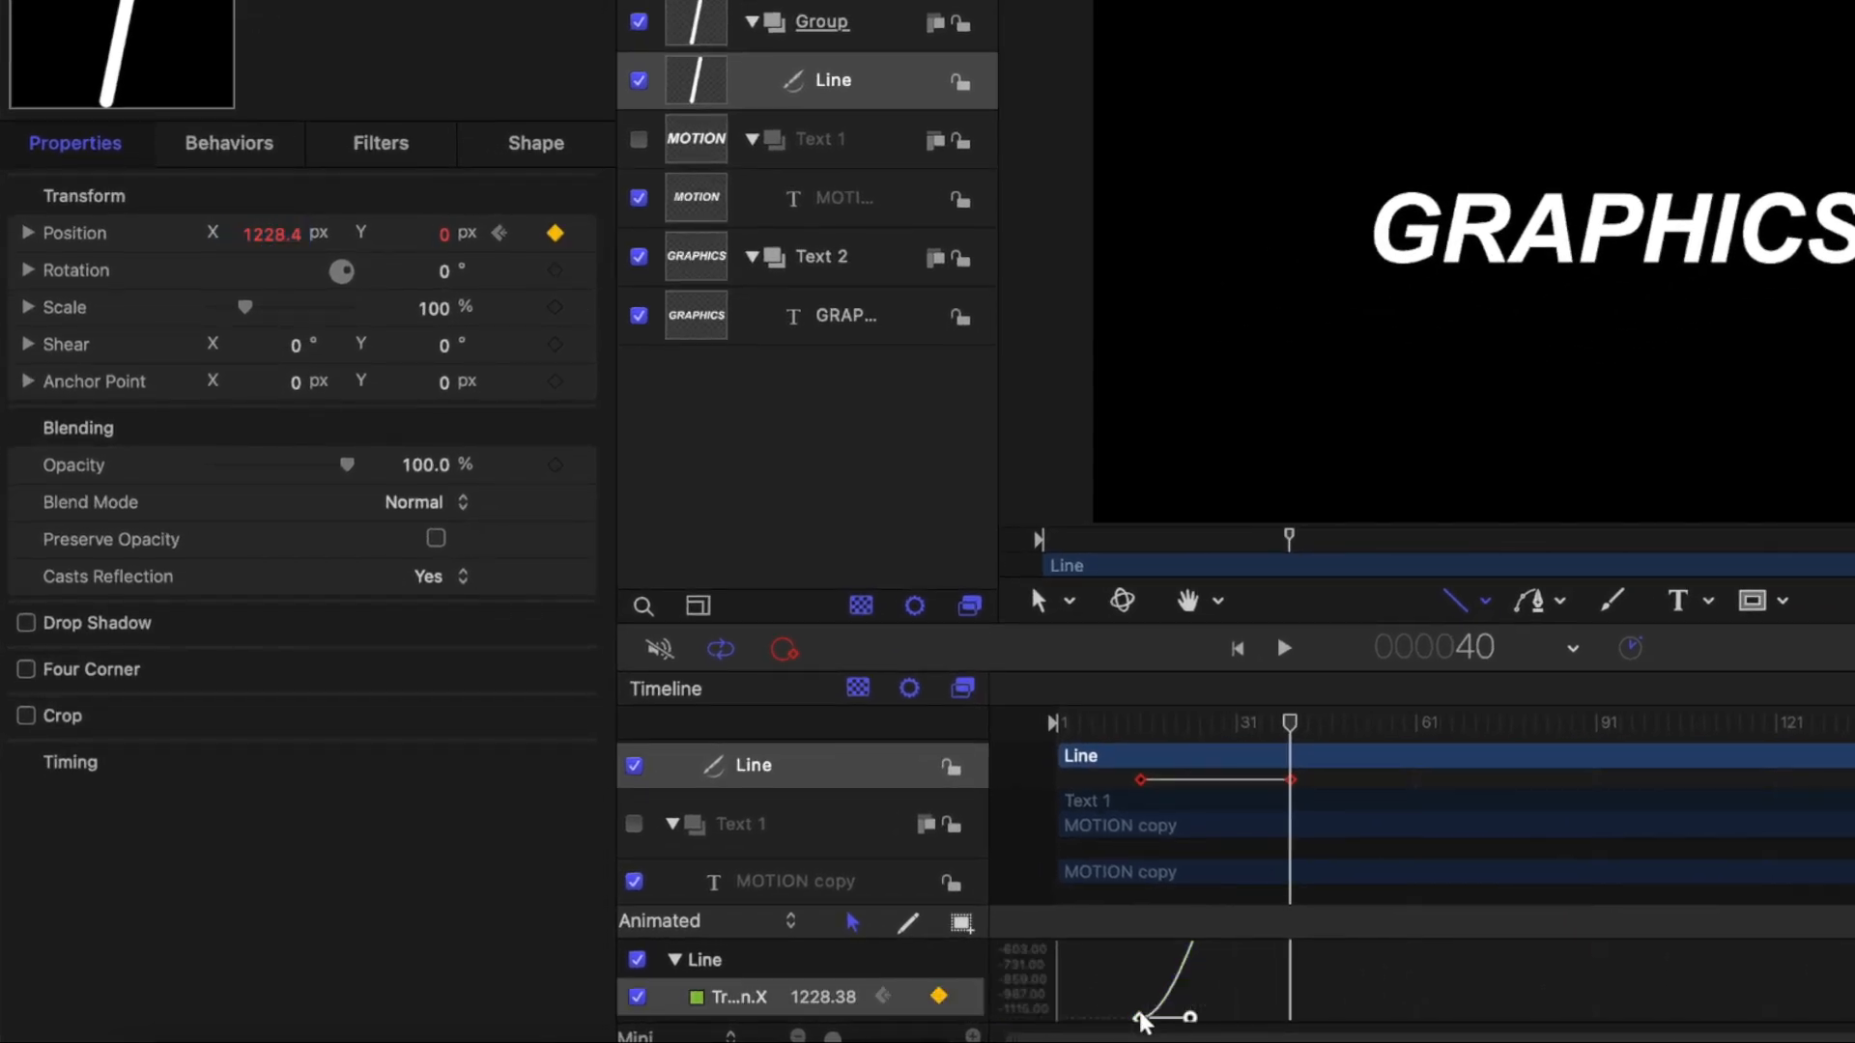
drag(1191, 1019, 1140, 970)
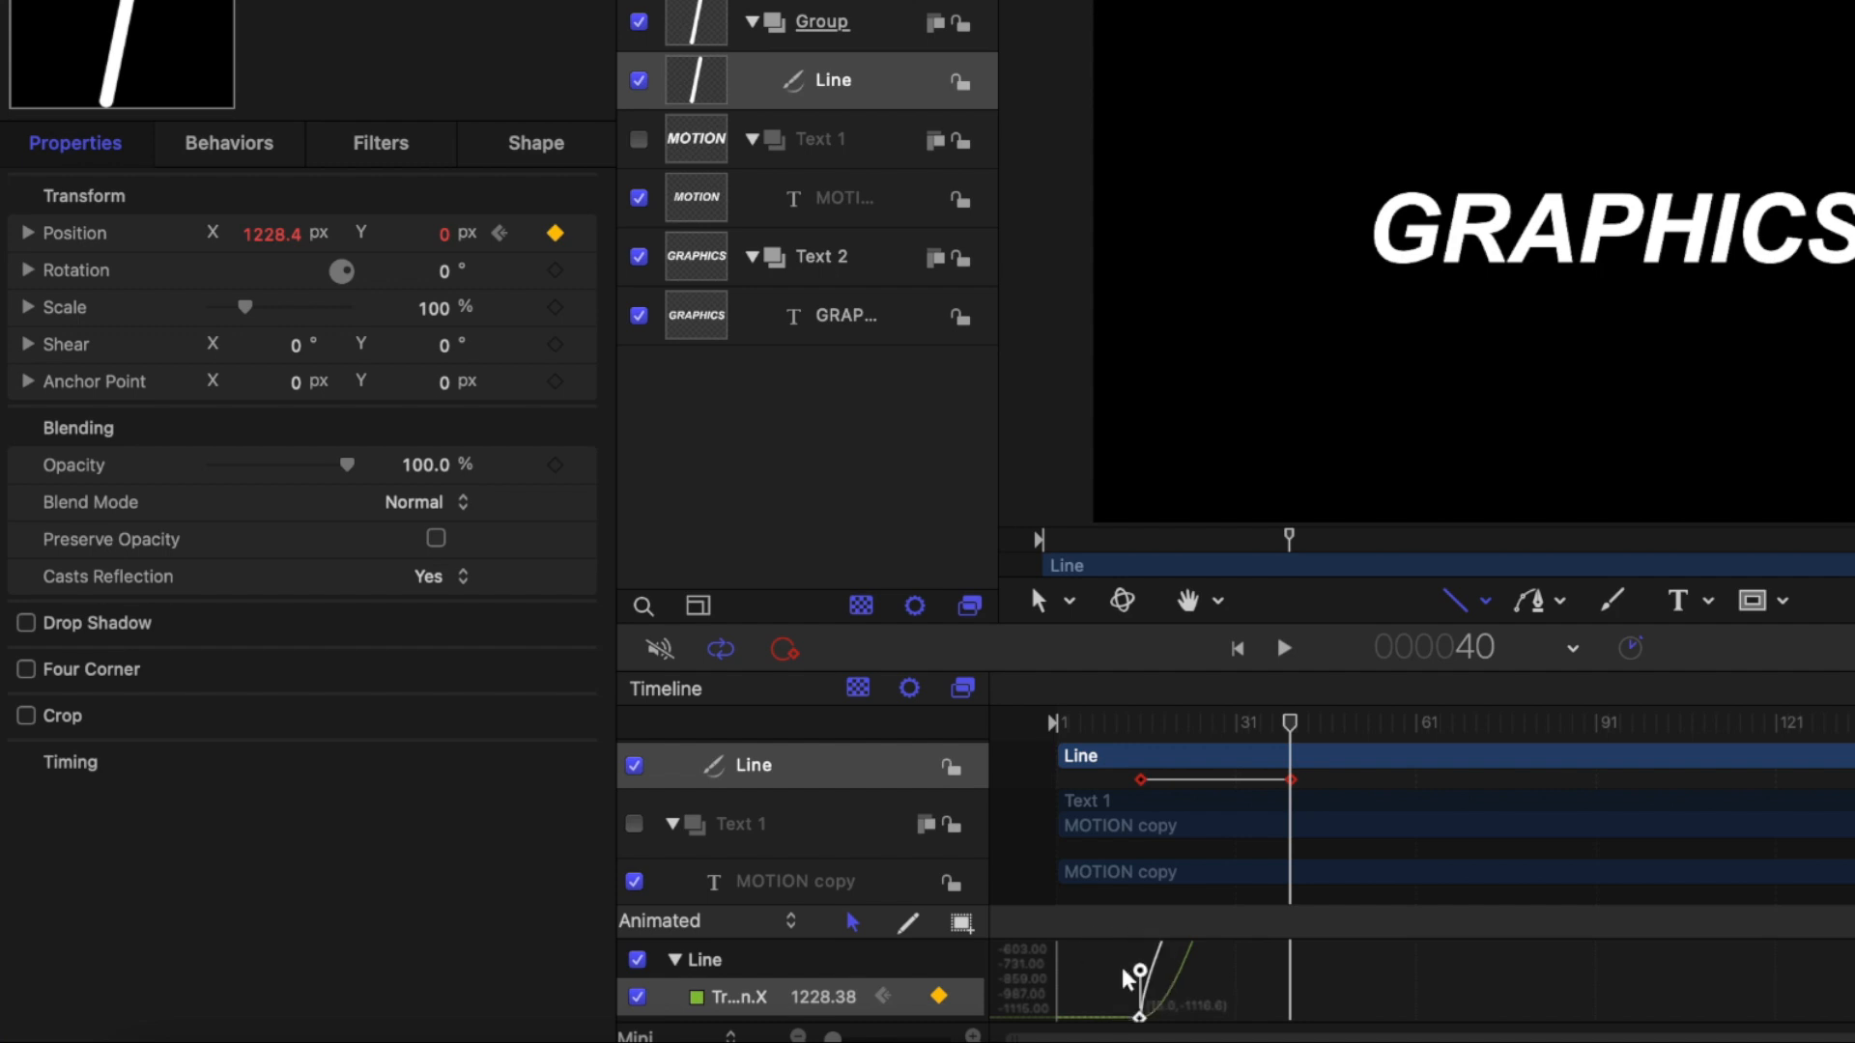
key(space)
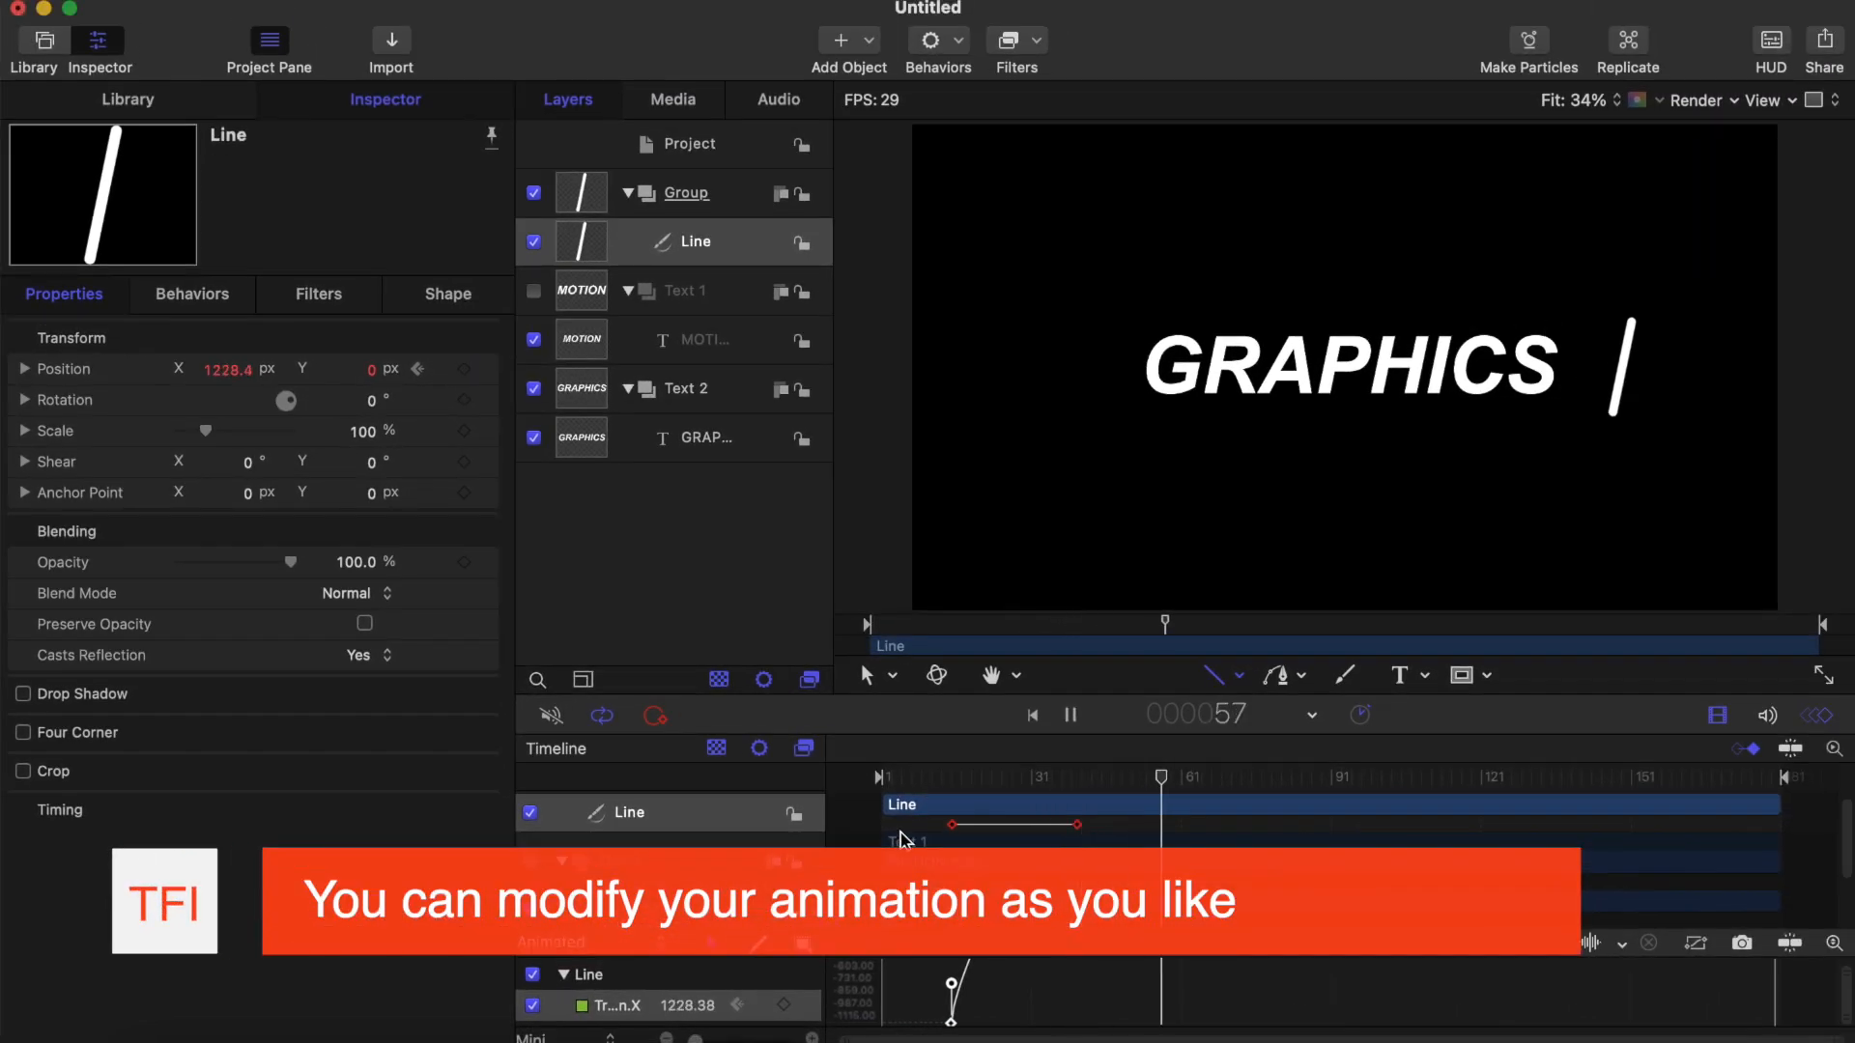
key(Home)
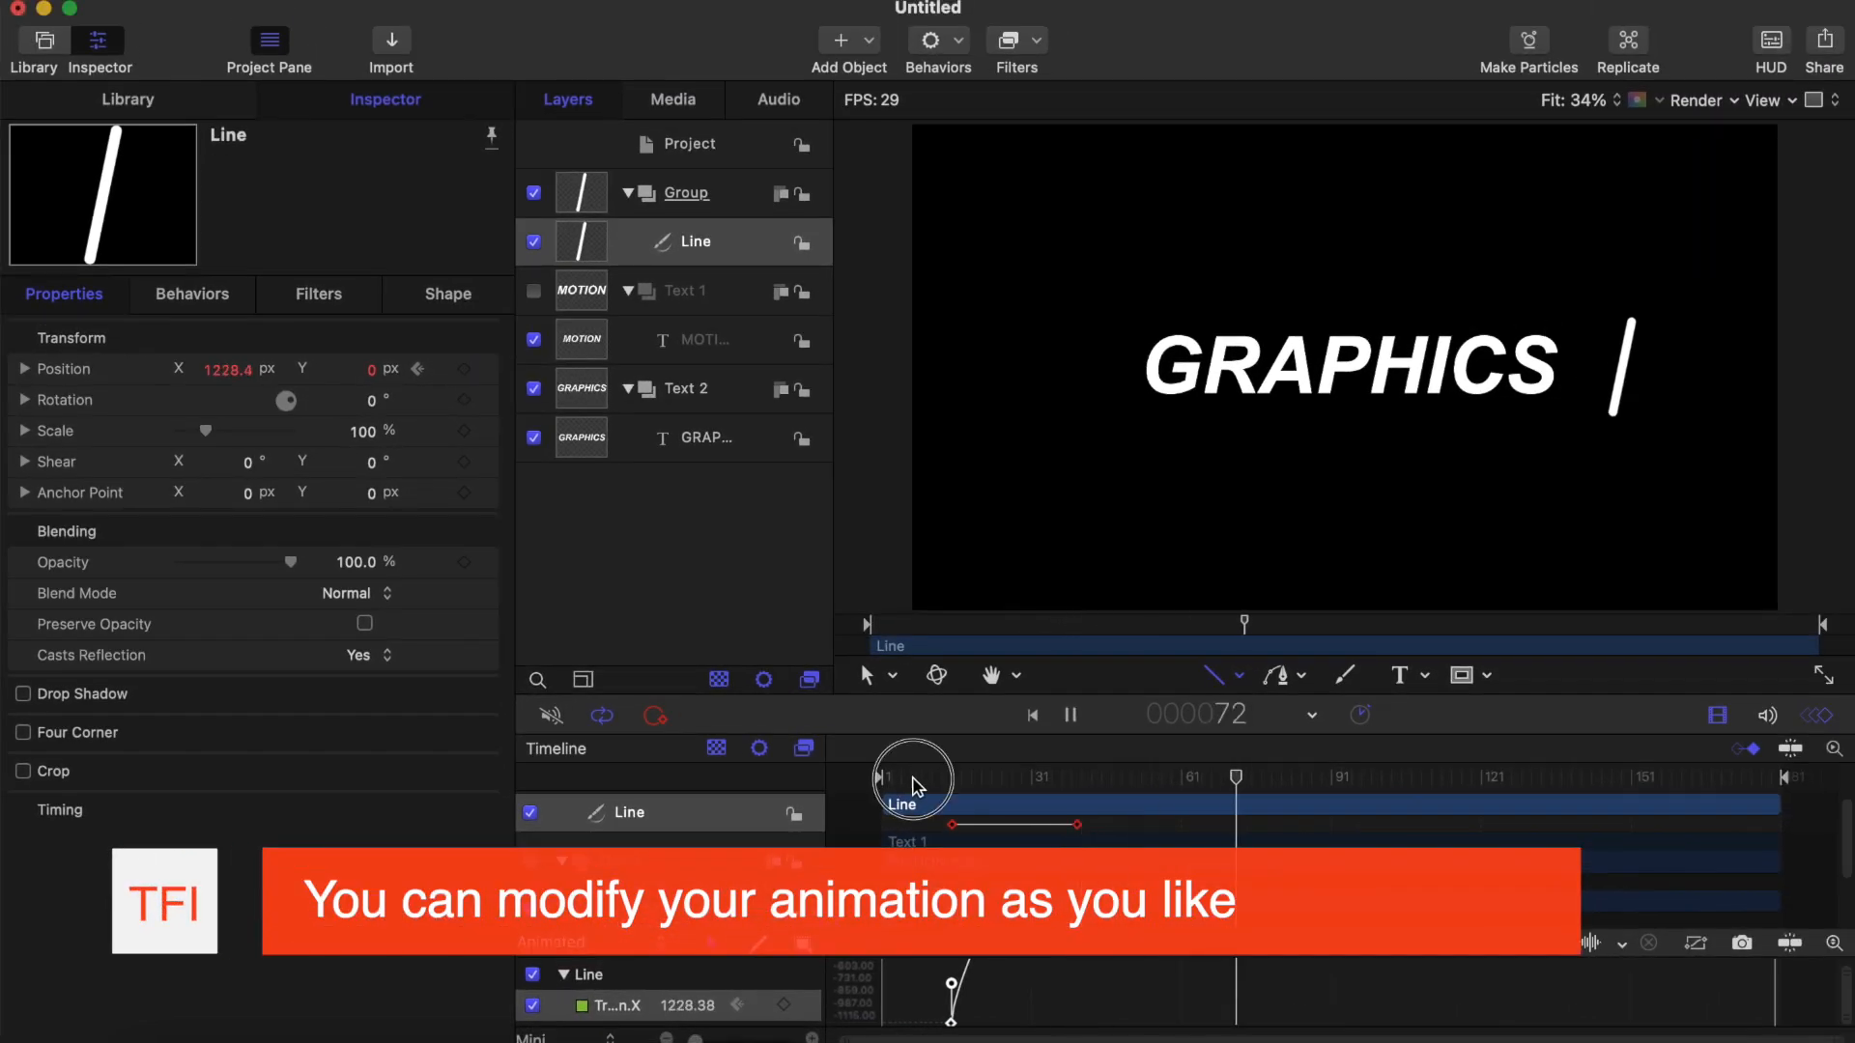
key(space)
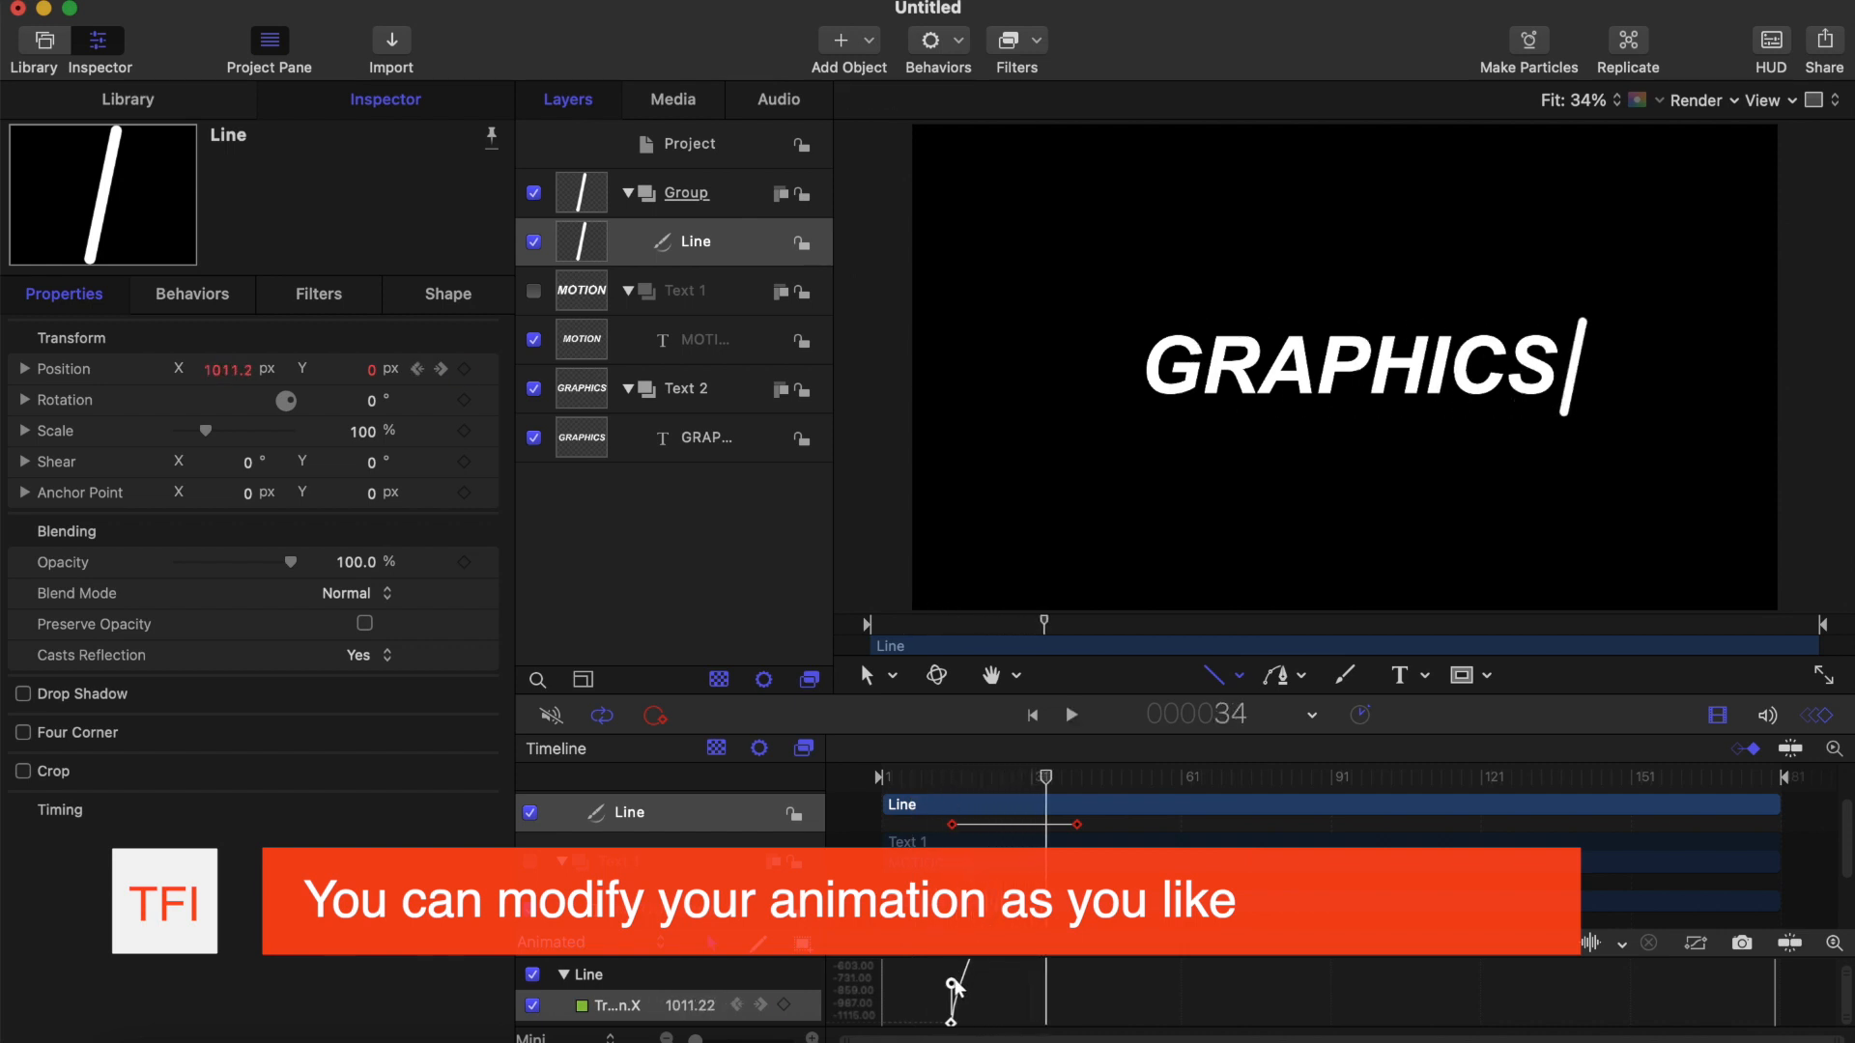
Step: Lengthen the first keyframe's upward handle for an even faster start and replay the line animation
drag(957, 985, 942, 969)
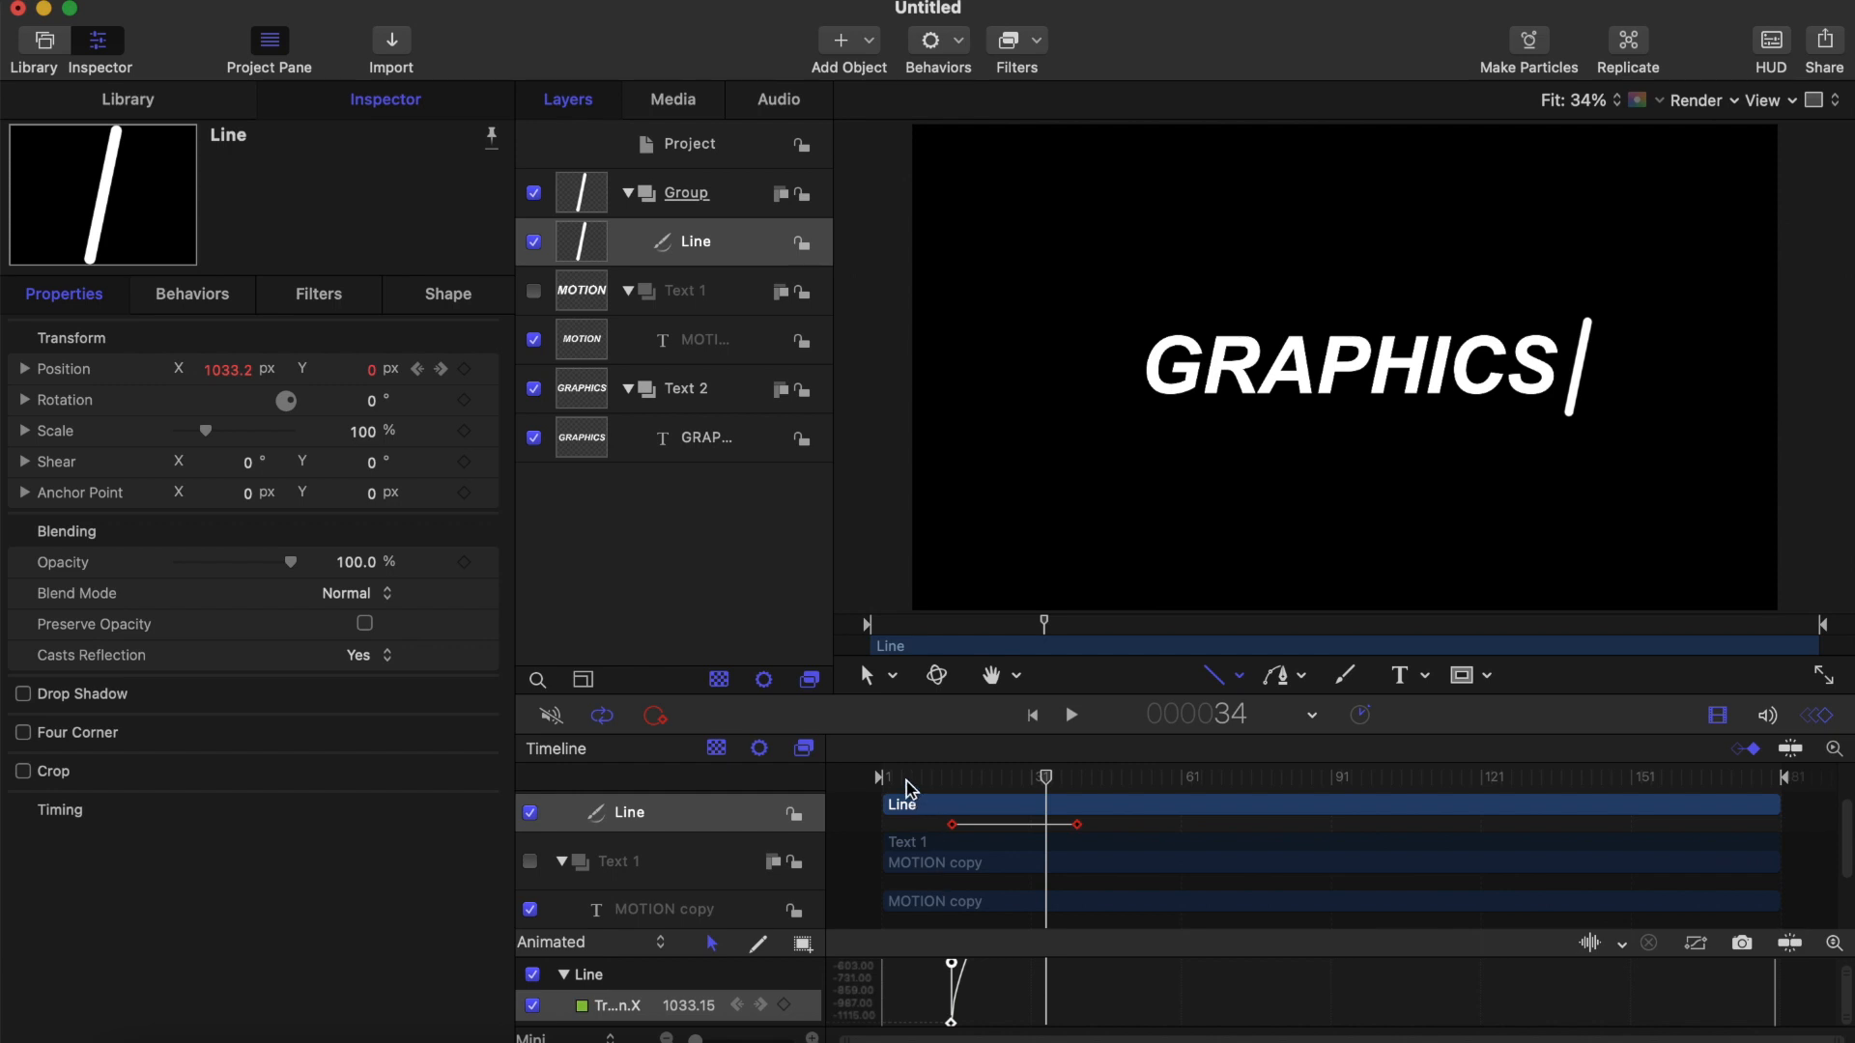
key(Home)
key(space)
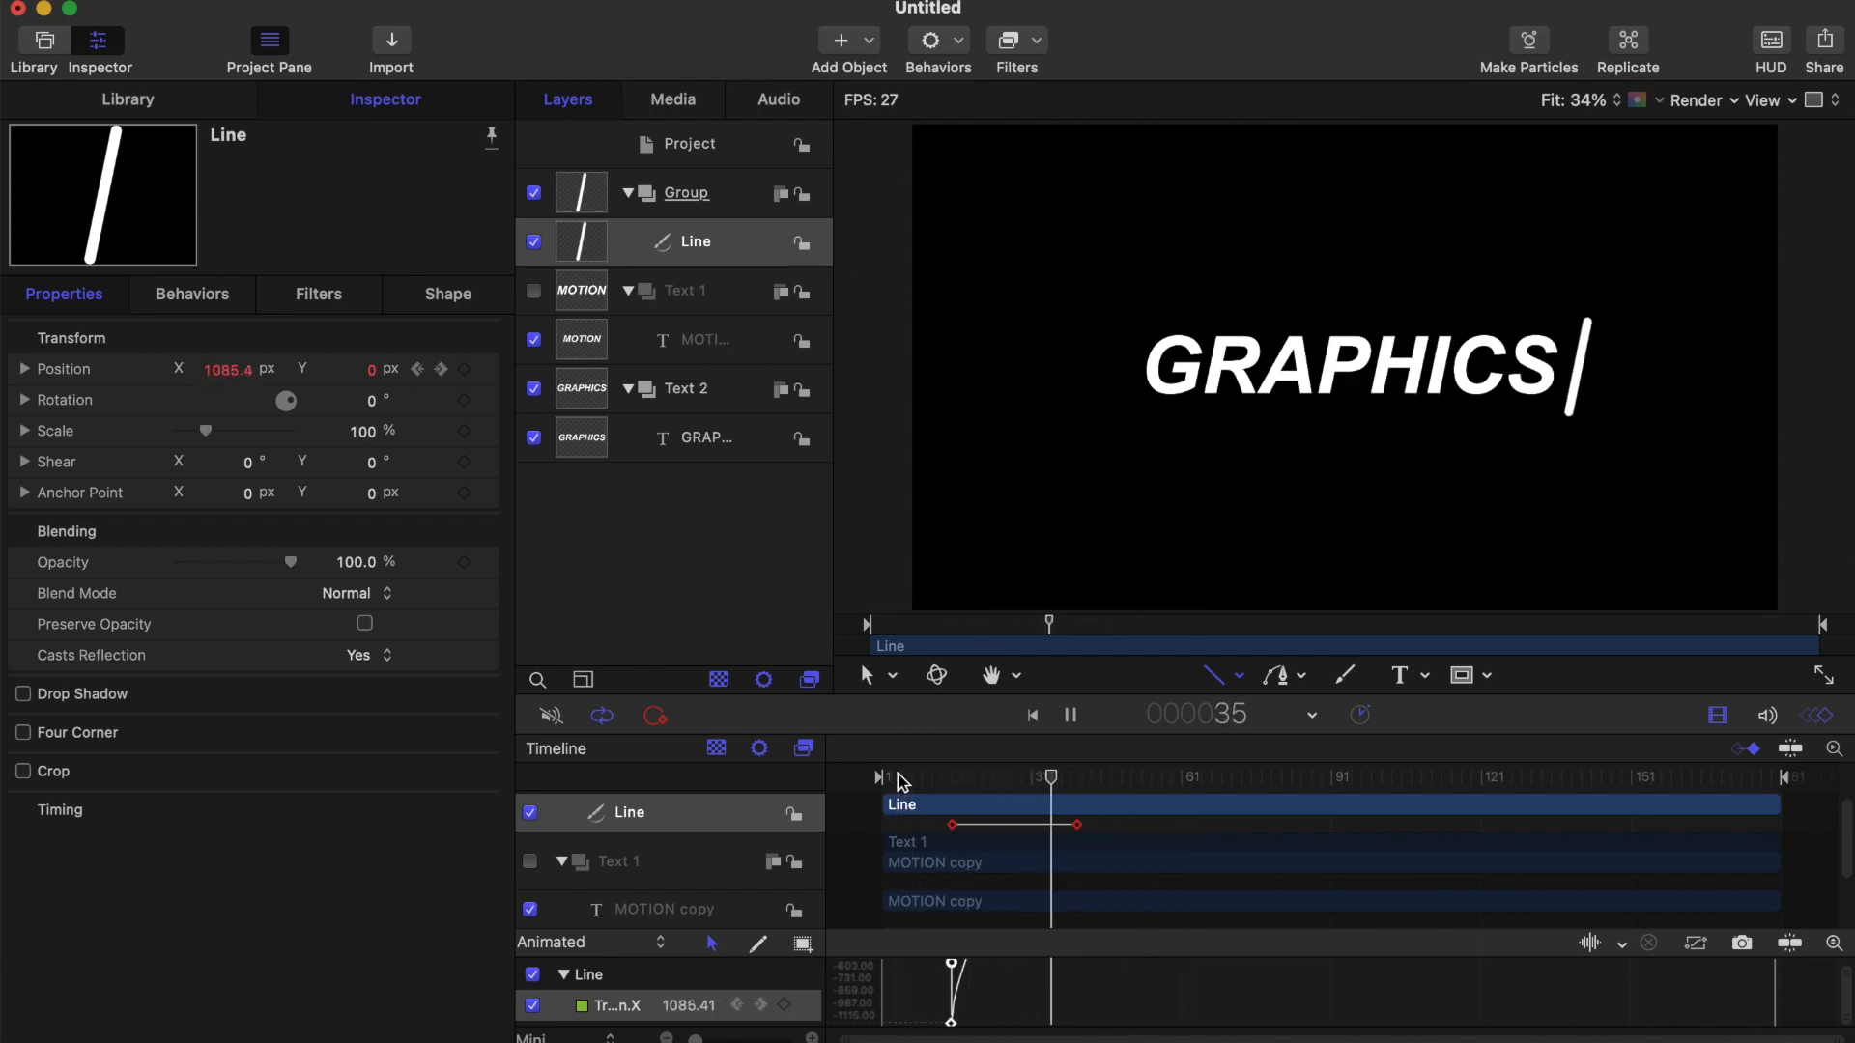
key(space)
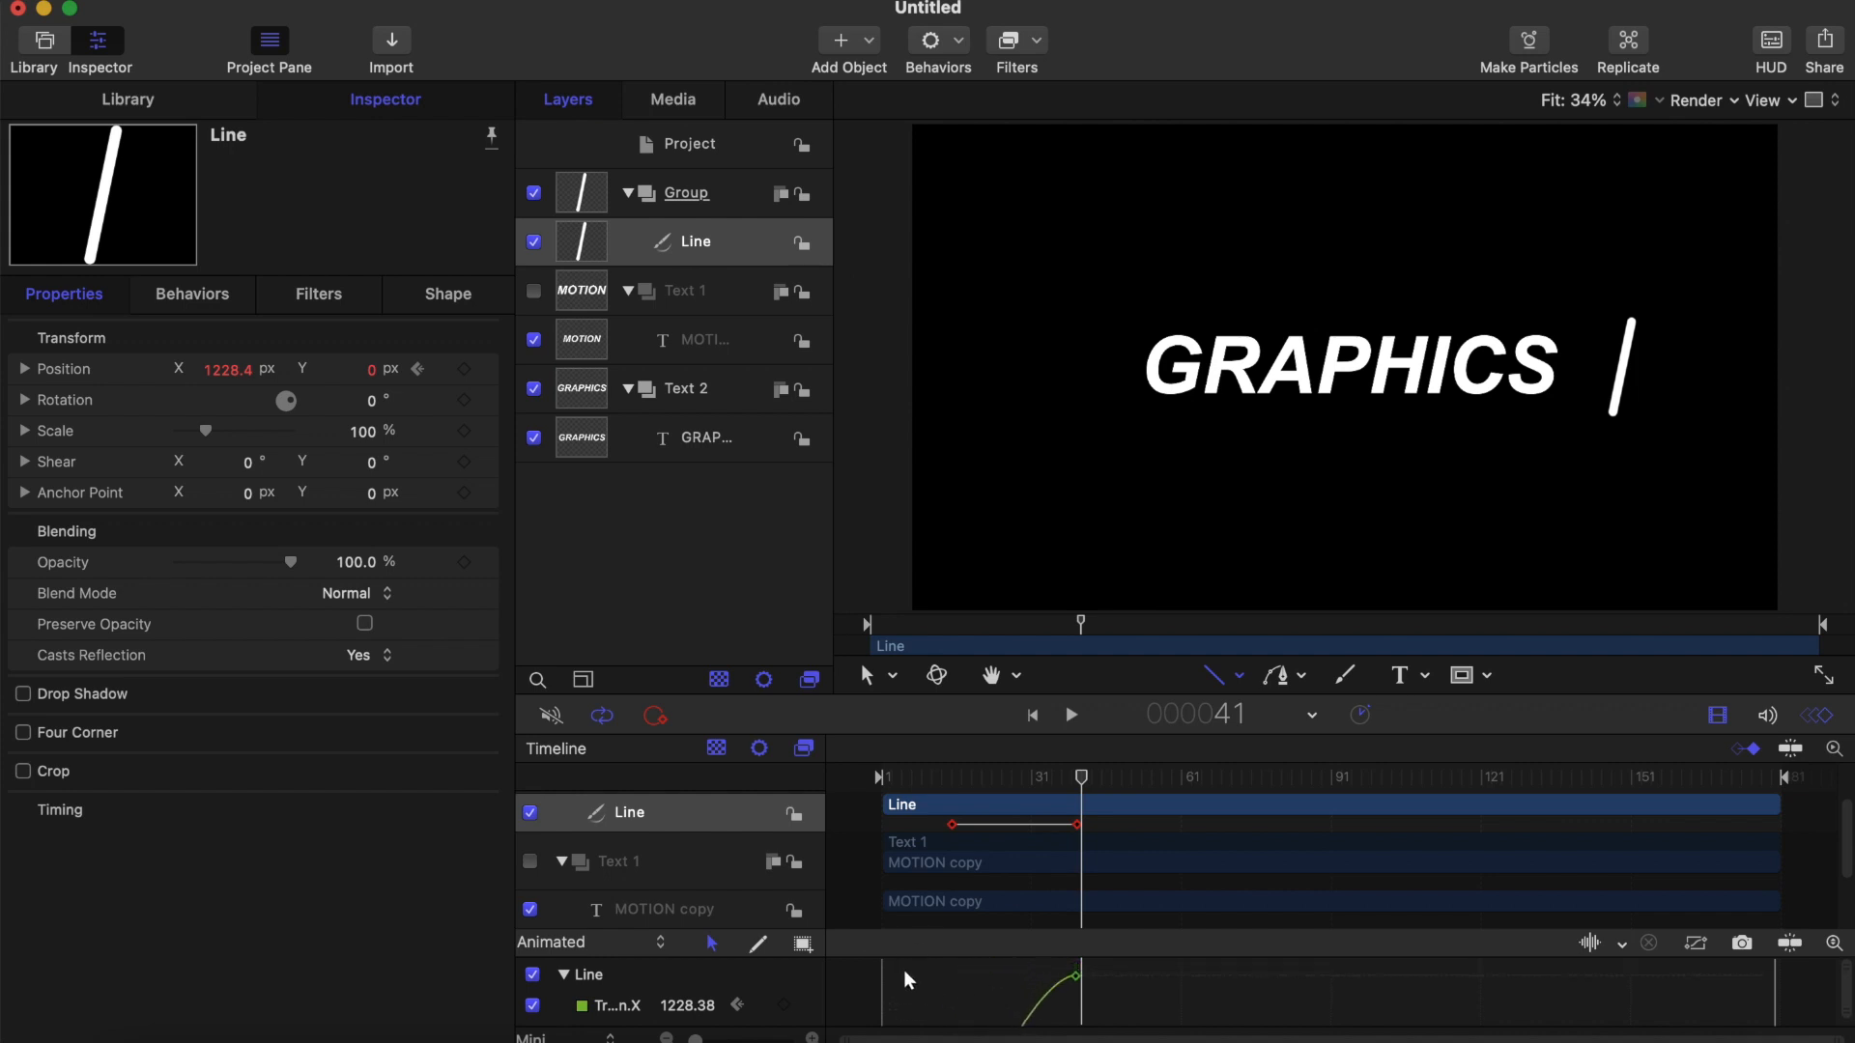
Step: Select both Position X keyframes of the line in the curve editor and copy them
drag(908, 980, 1169, 1037)
scroll(1145, 1002, down, 7)
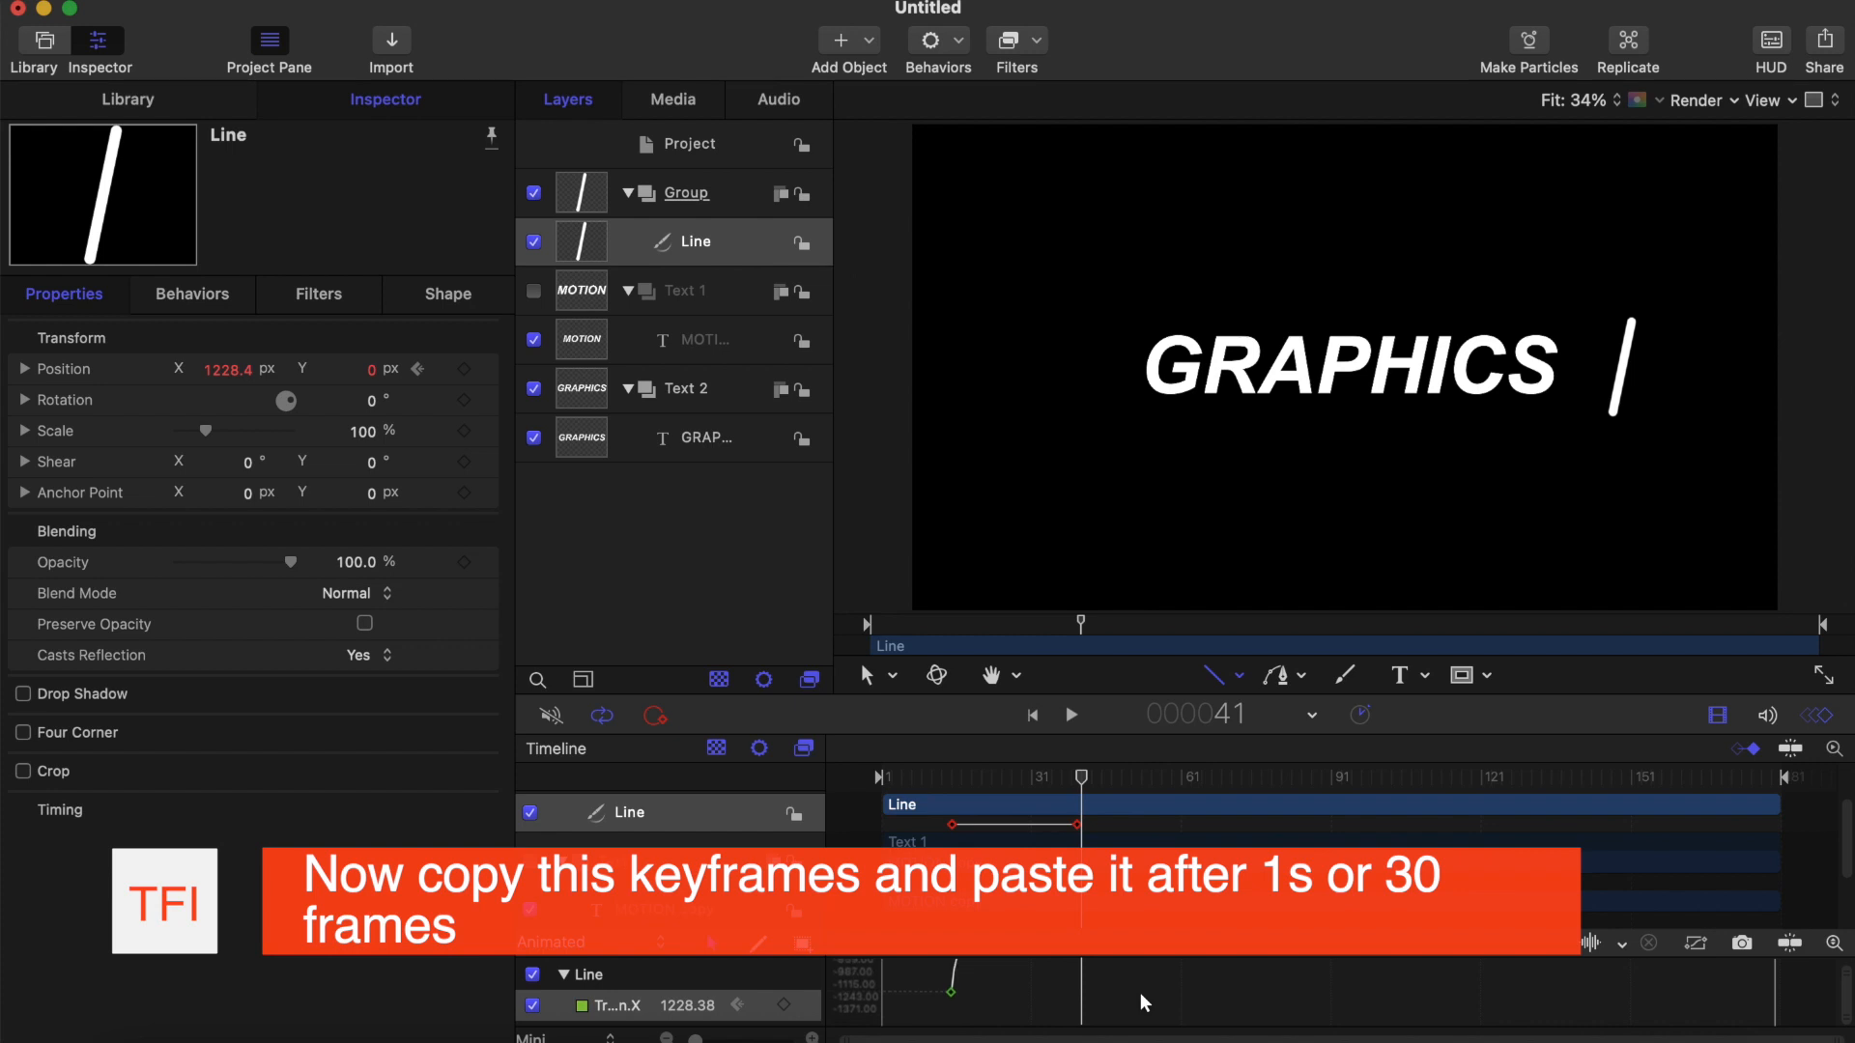
drag(913, 993, 1168, 513)
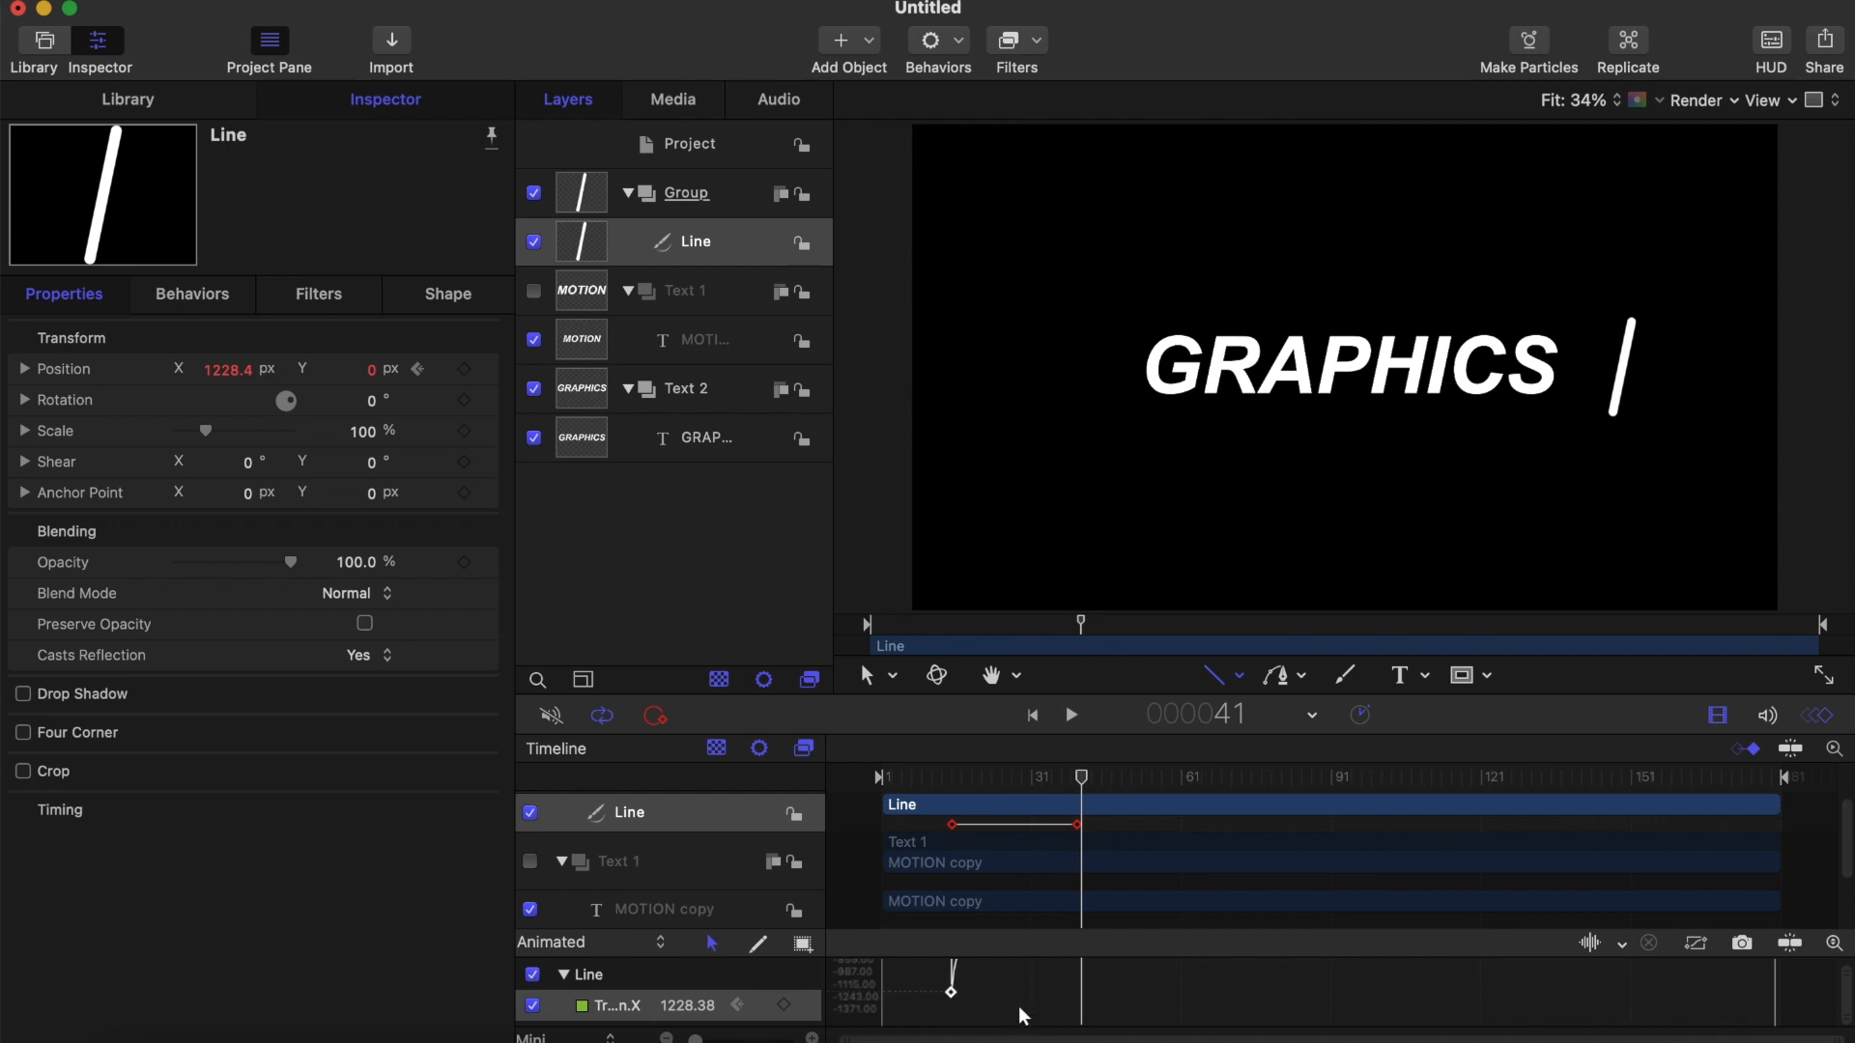
scroll(1021, 1016, up, 8)
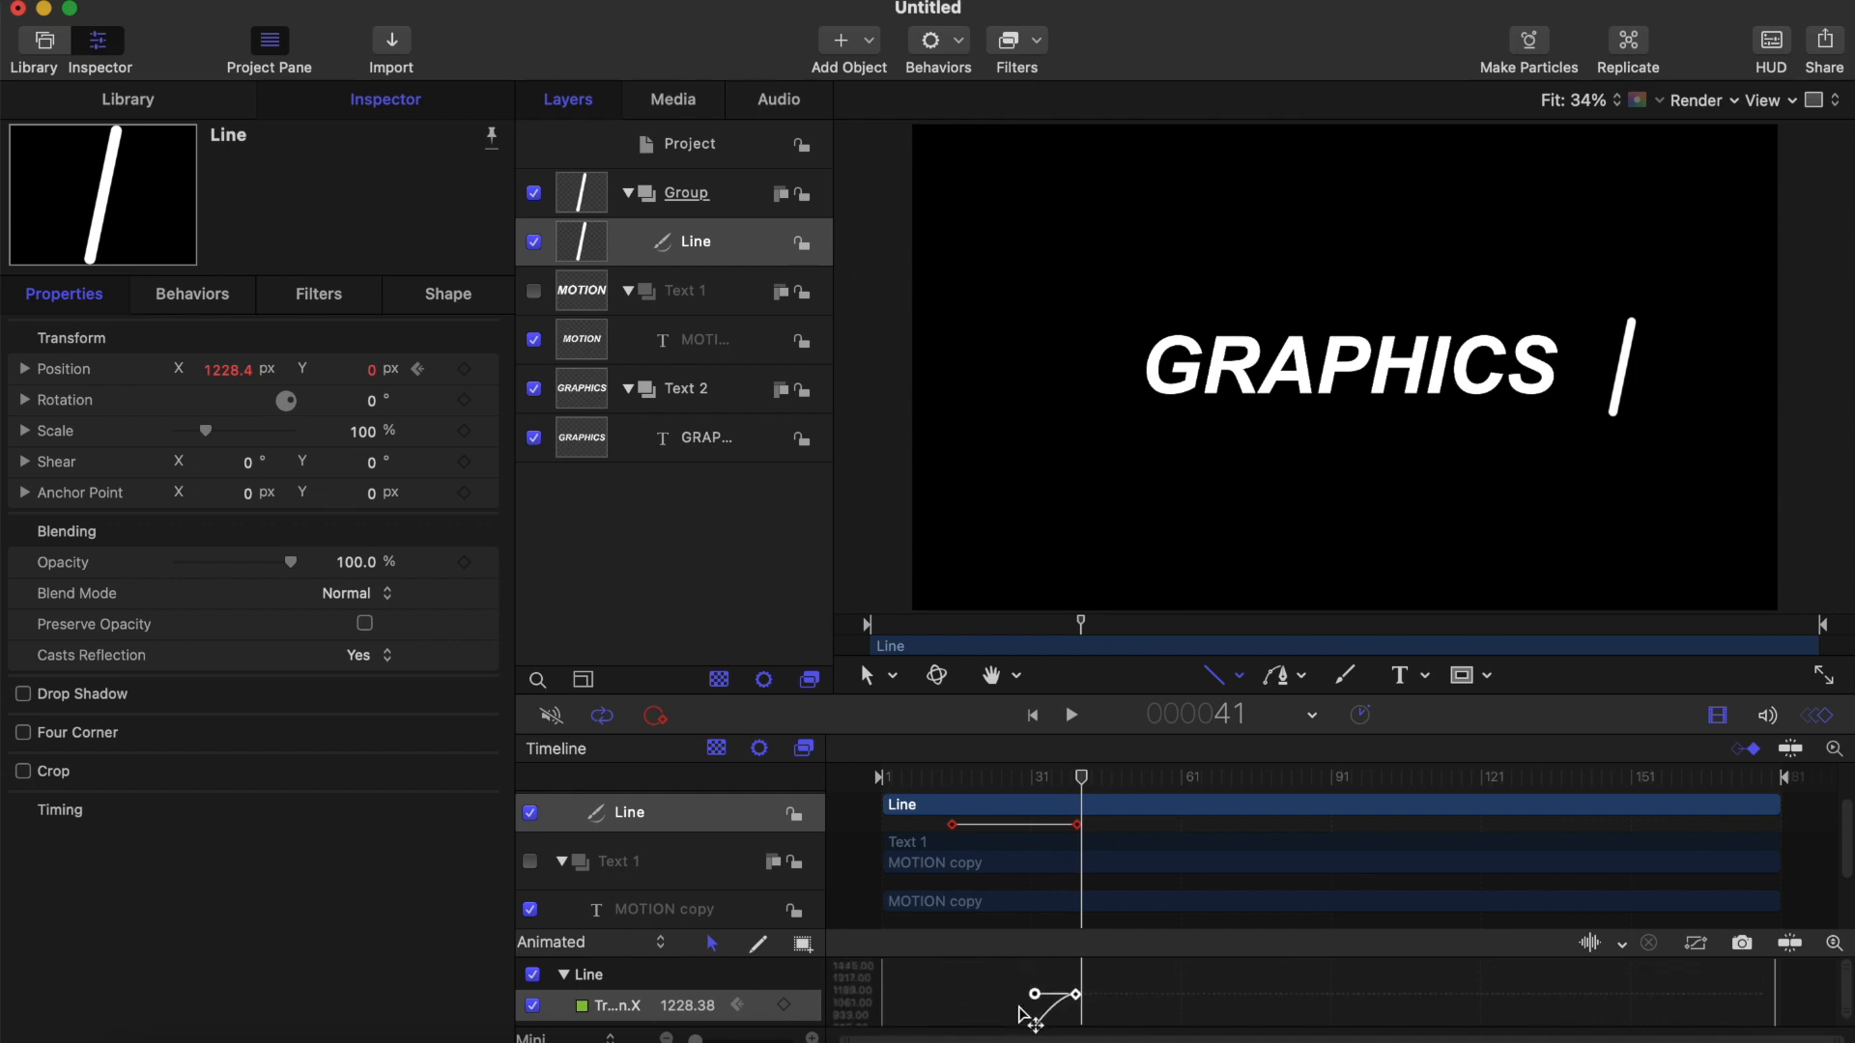
scroll(1023, 1016, down, 1)
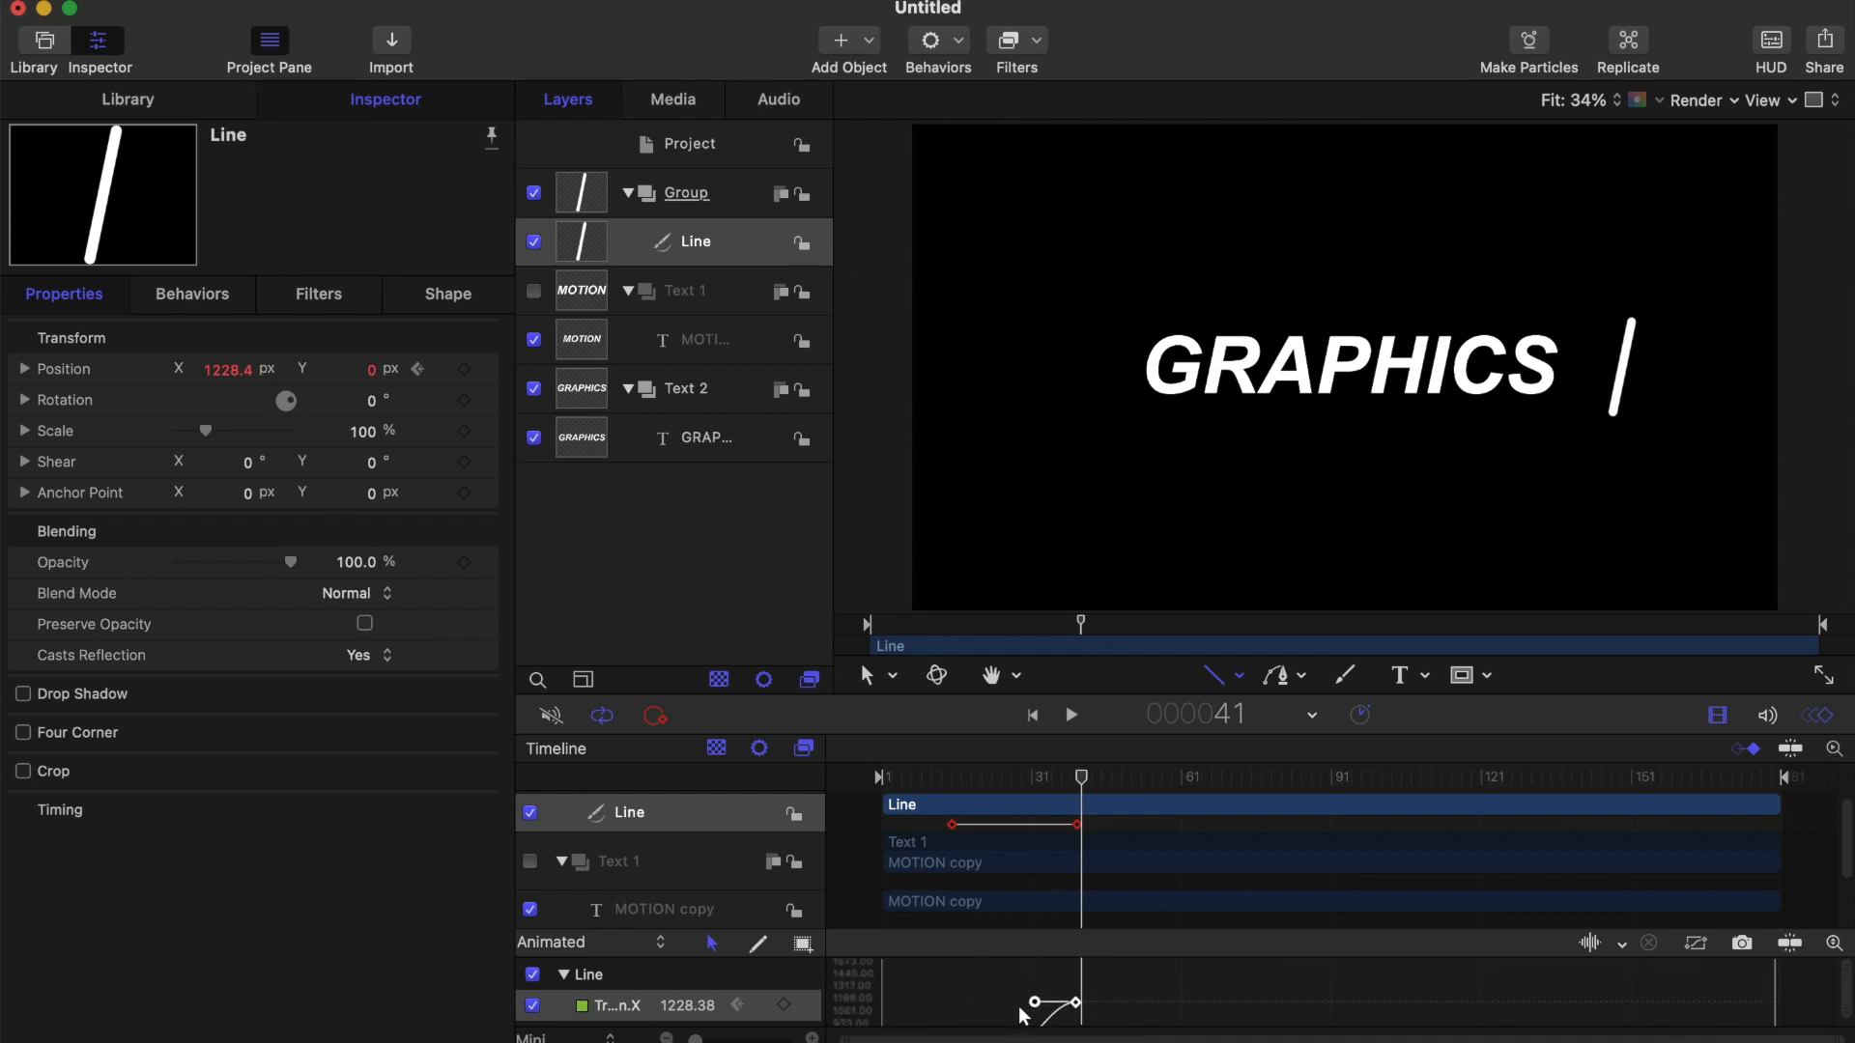
right_click(1079, 1009)
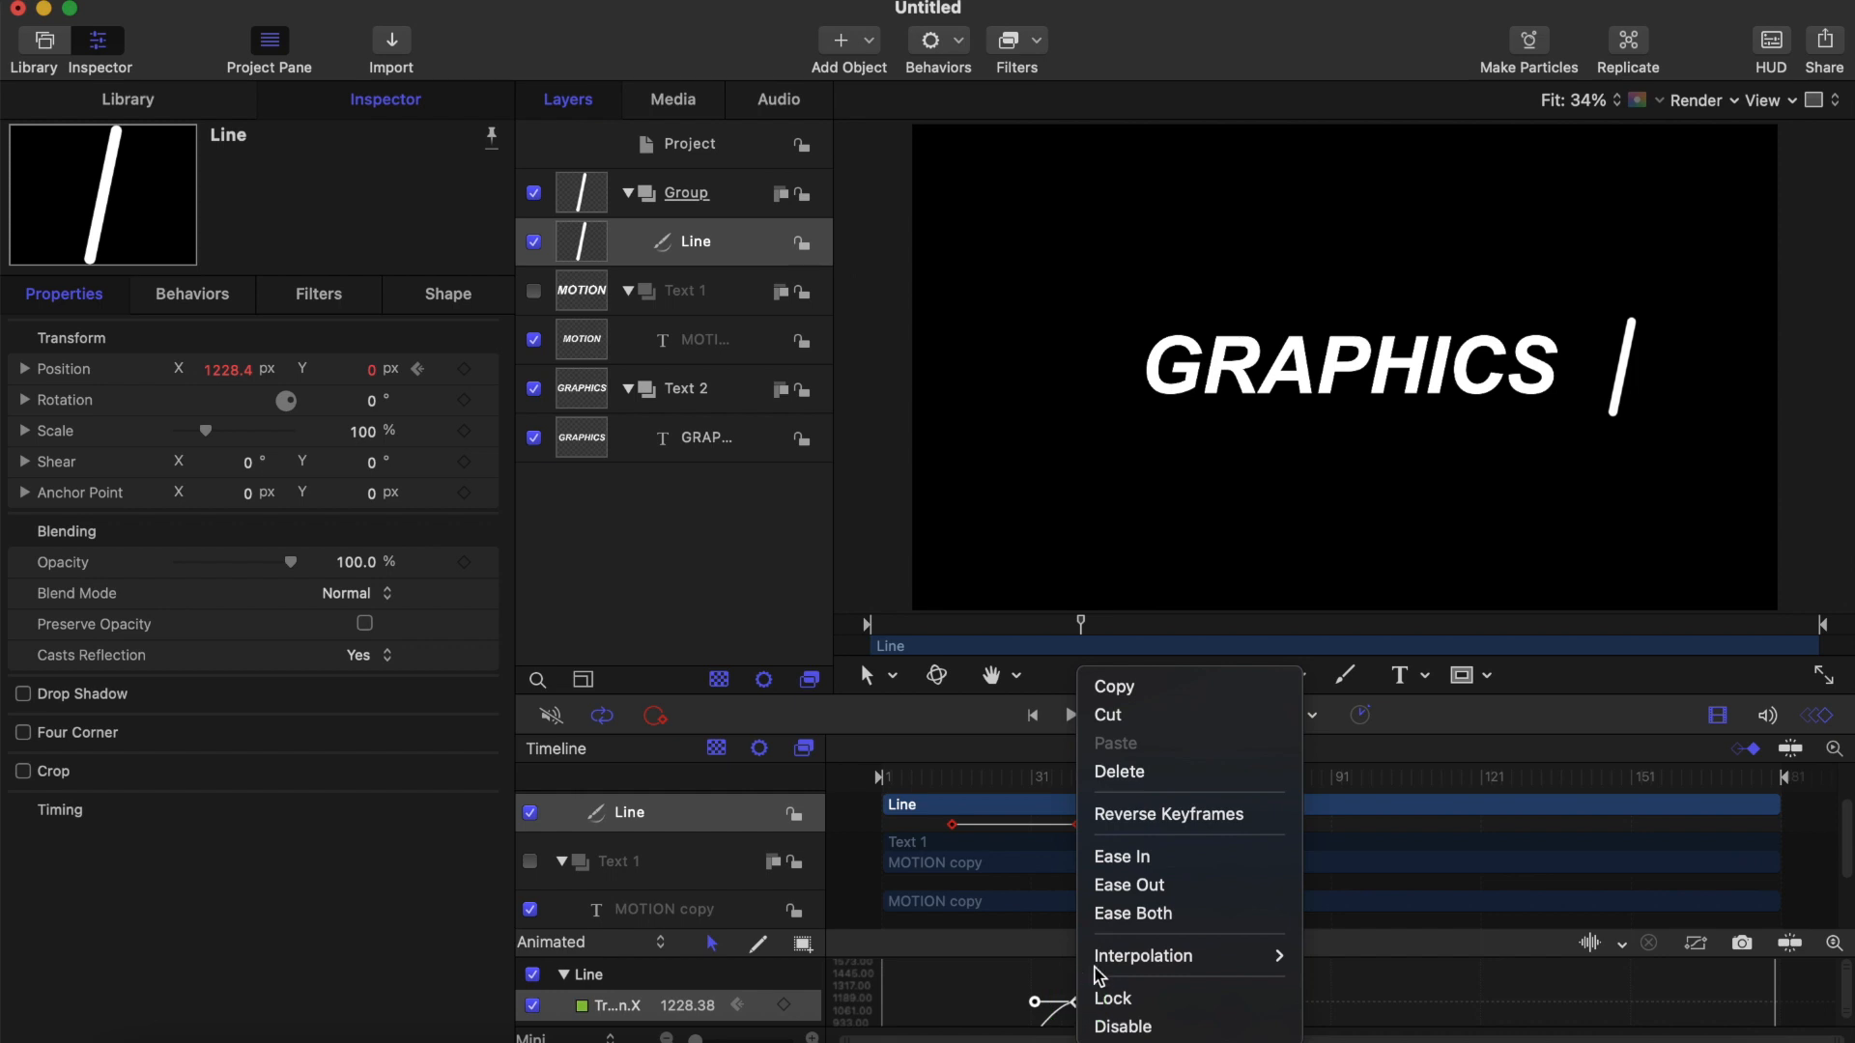
click(1157, 688)
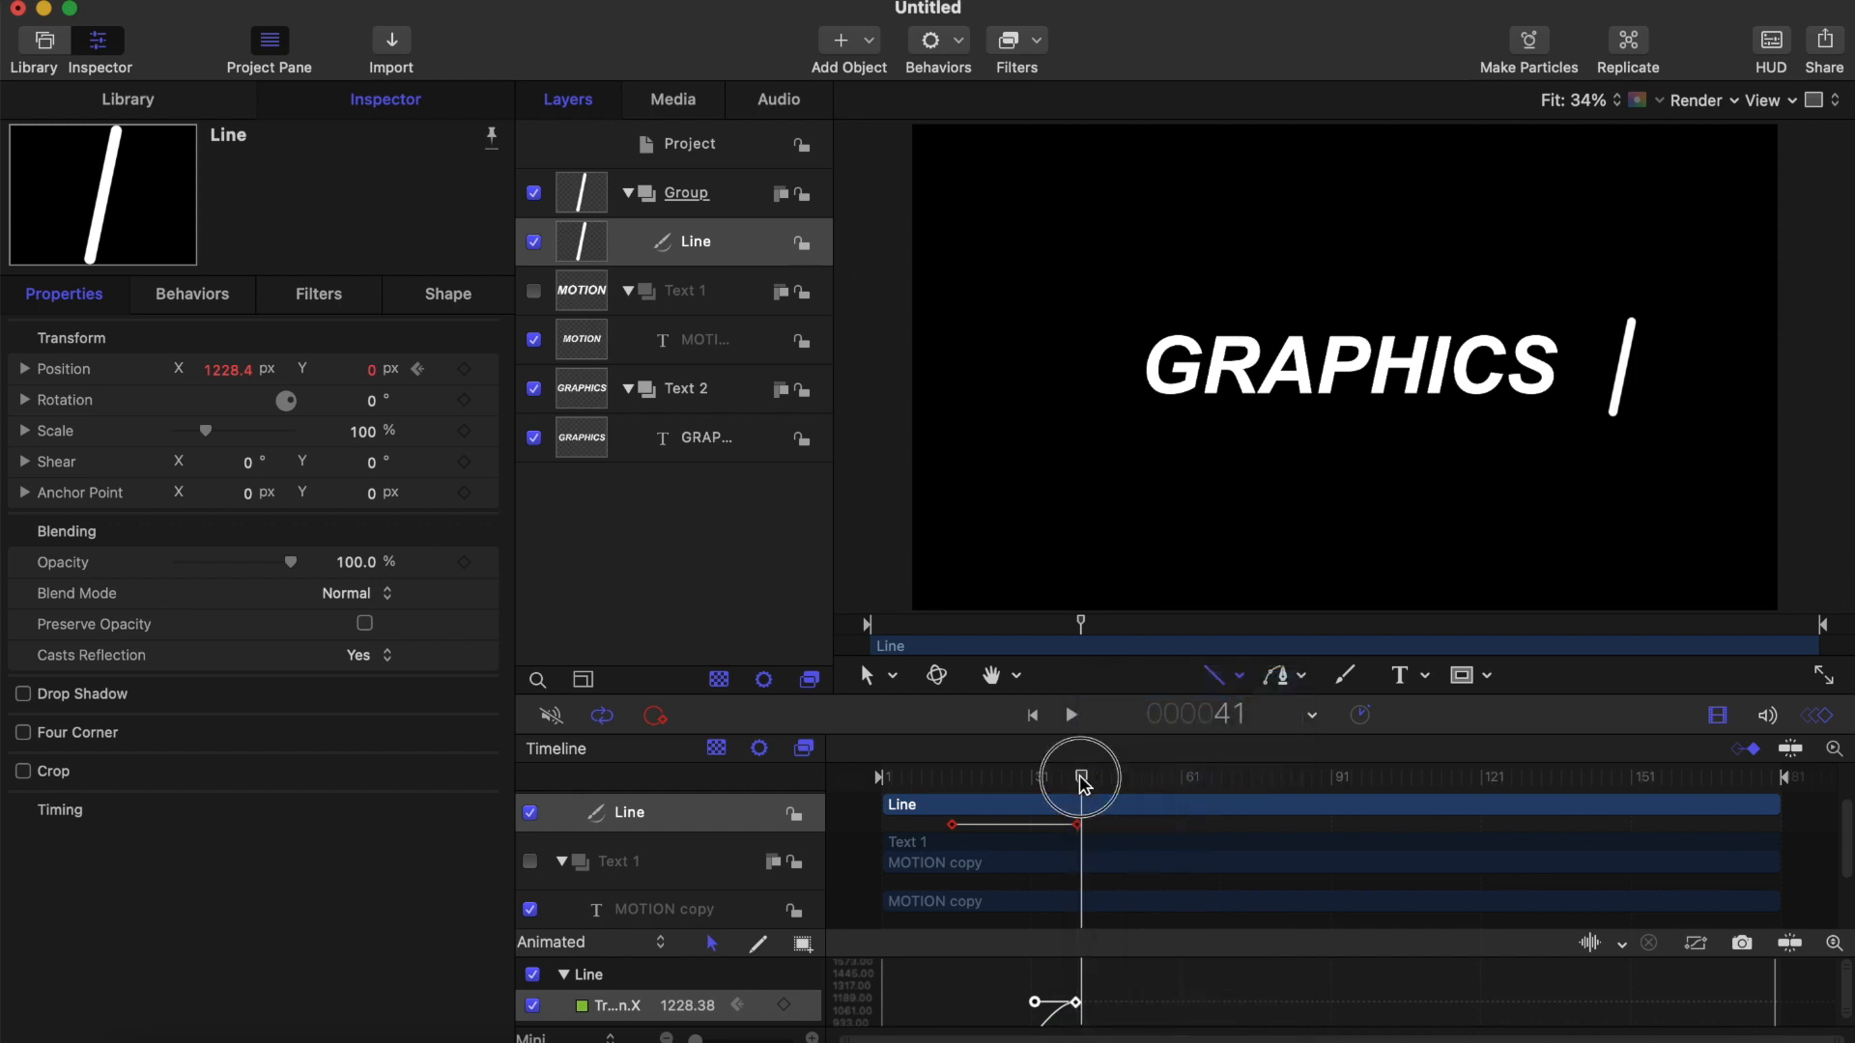
Step: Paste the copied line keyframes at frame 60
drag(1083, 784, 1076, 784)
key(space)
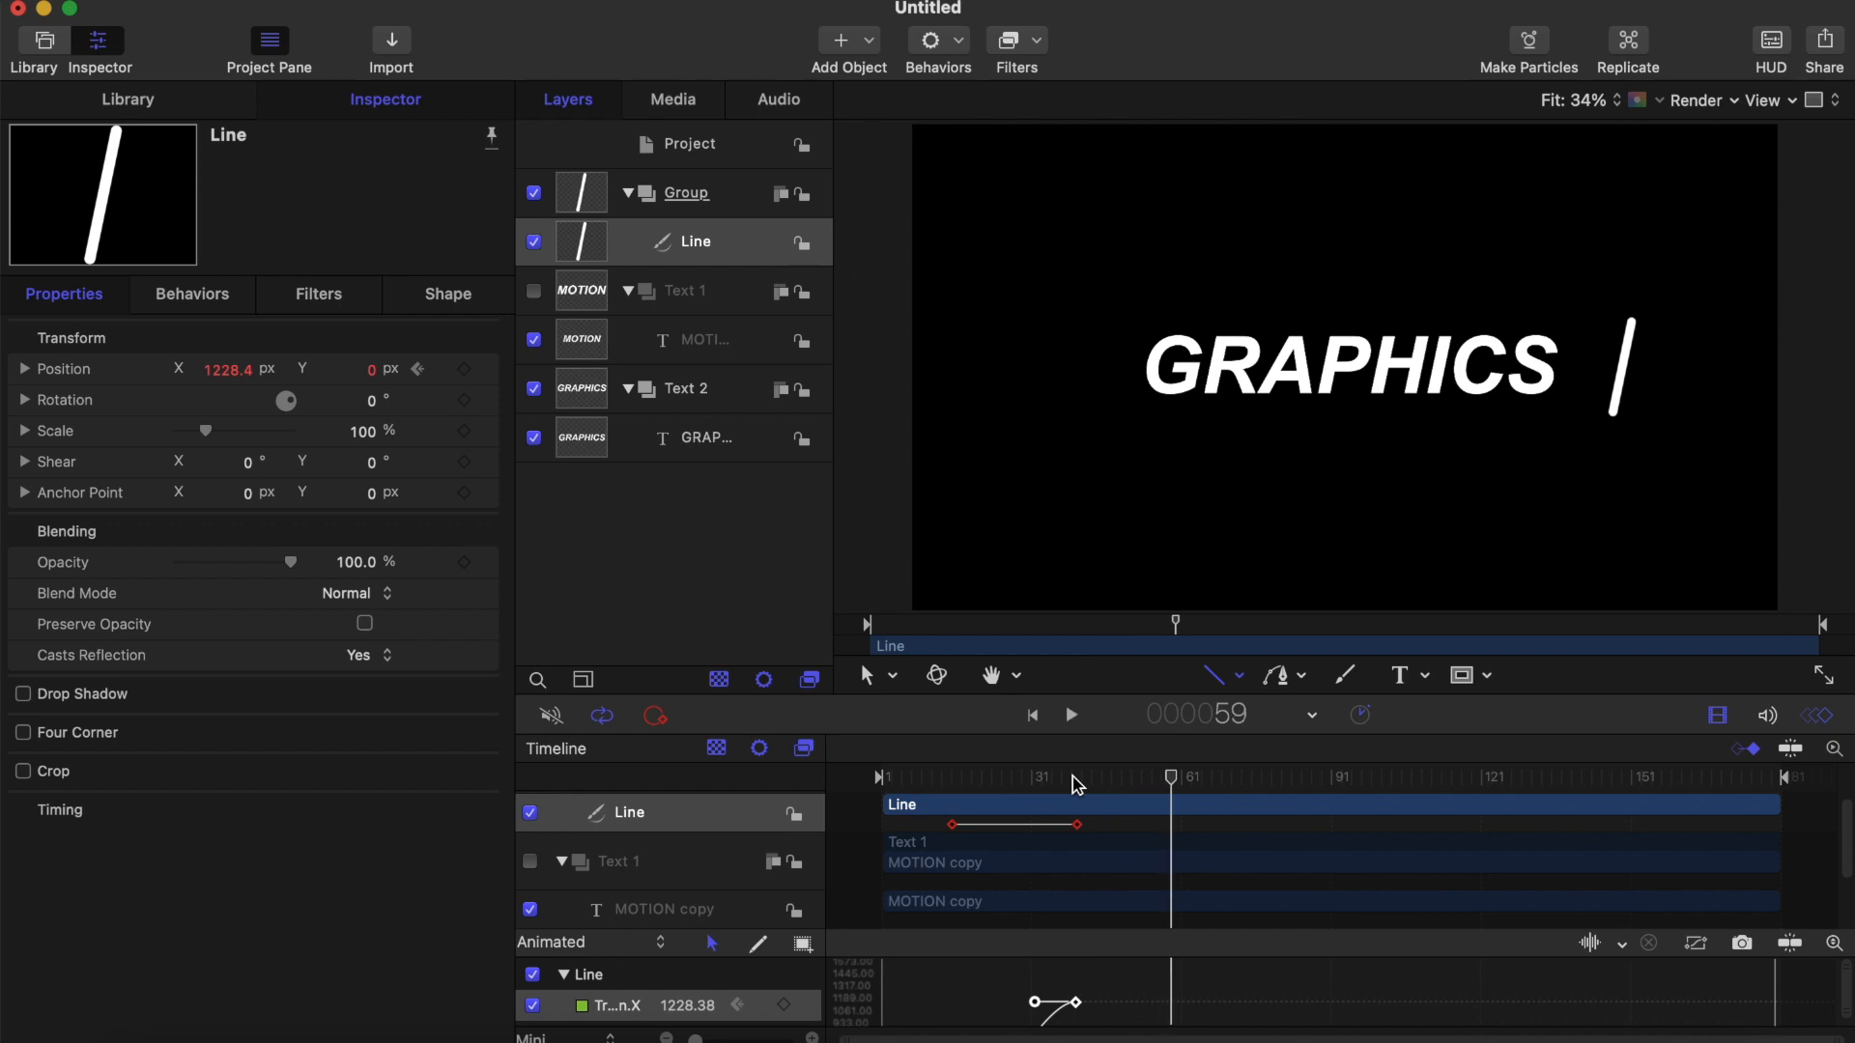
key(Right)
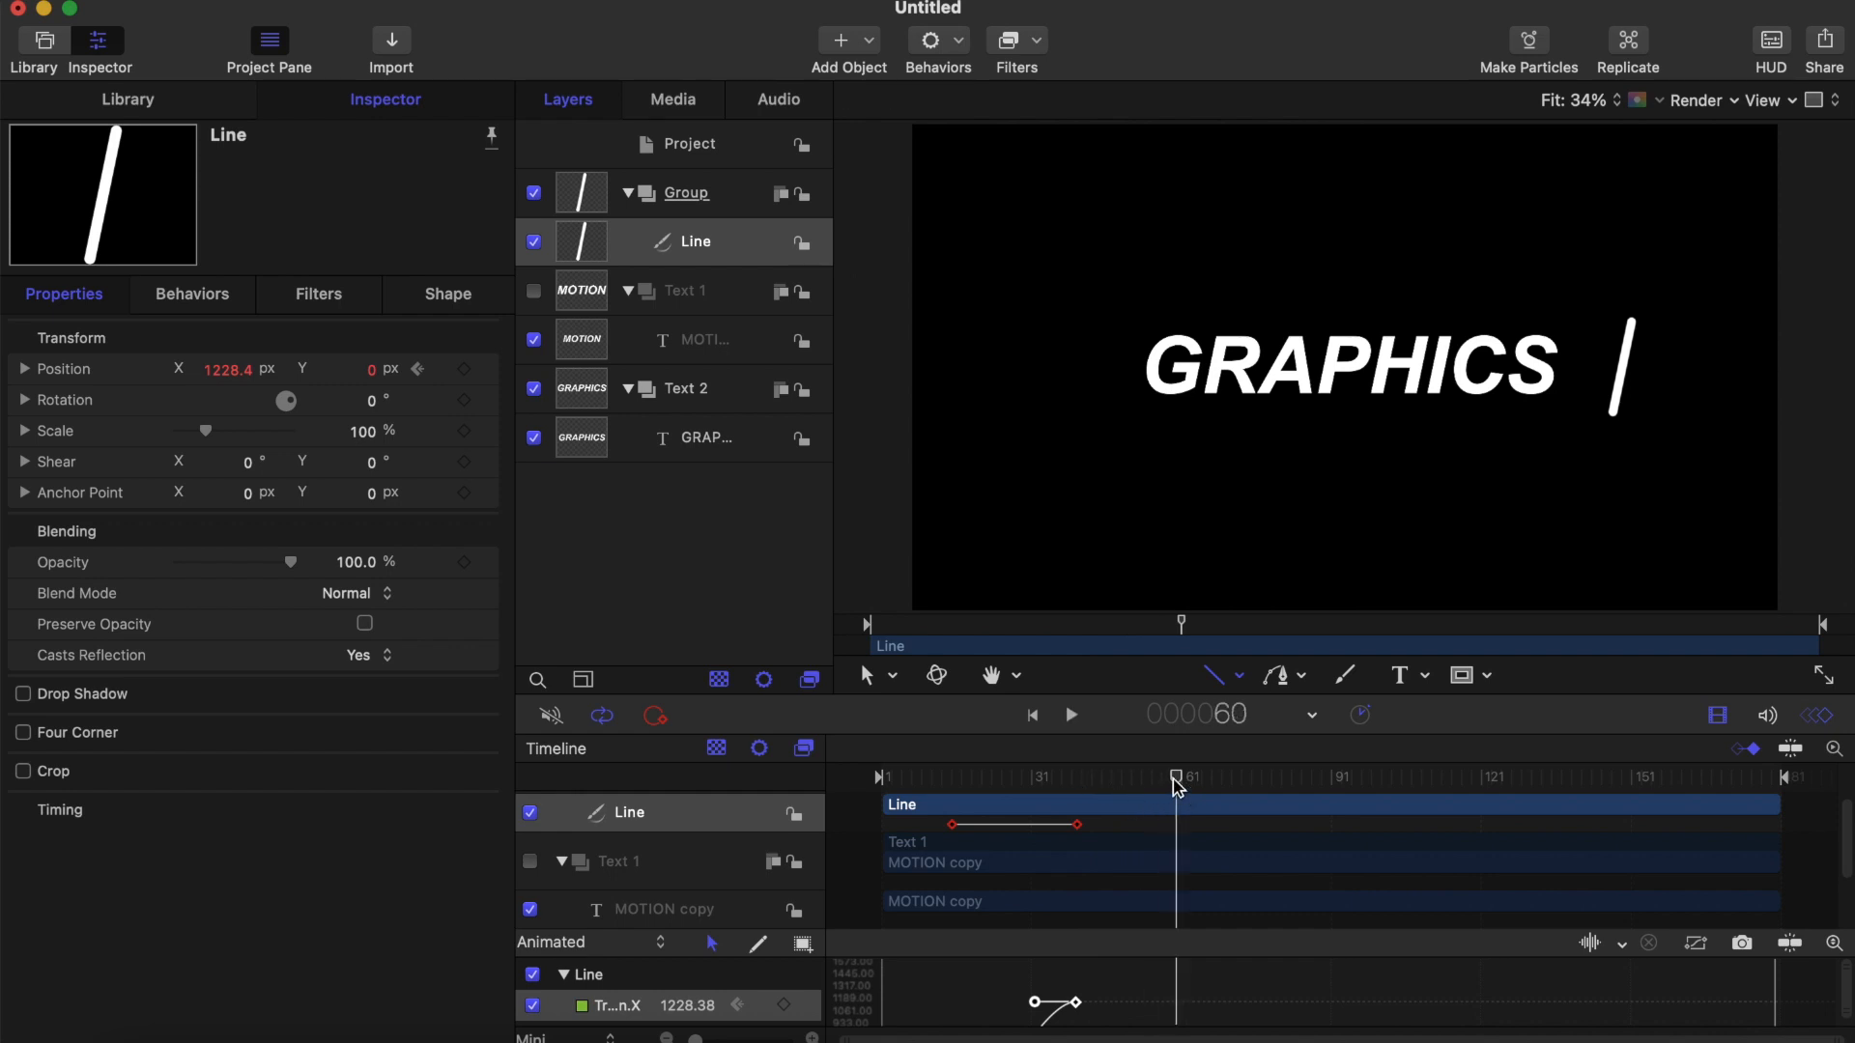
key(ctrl+v)
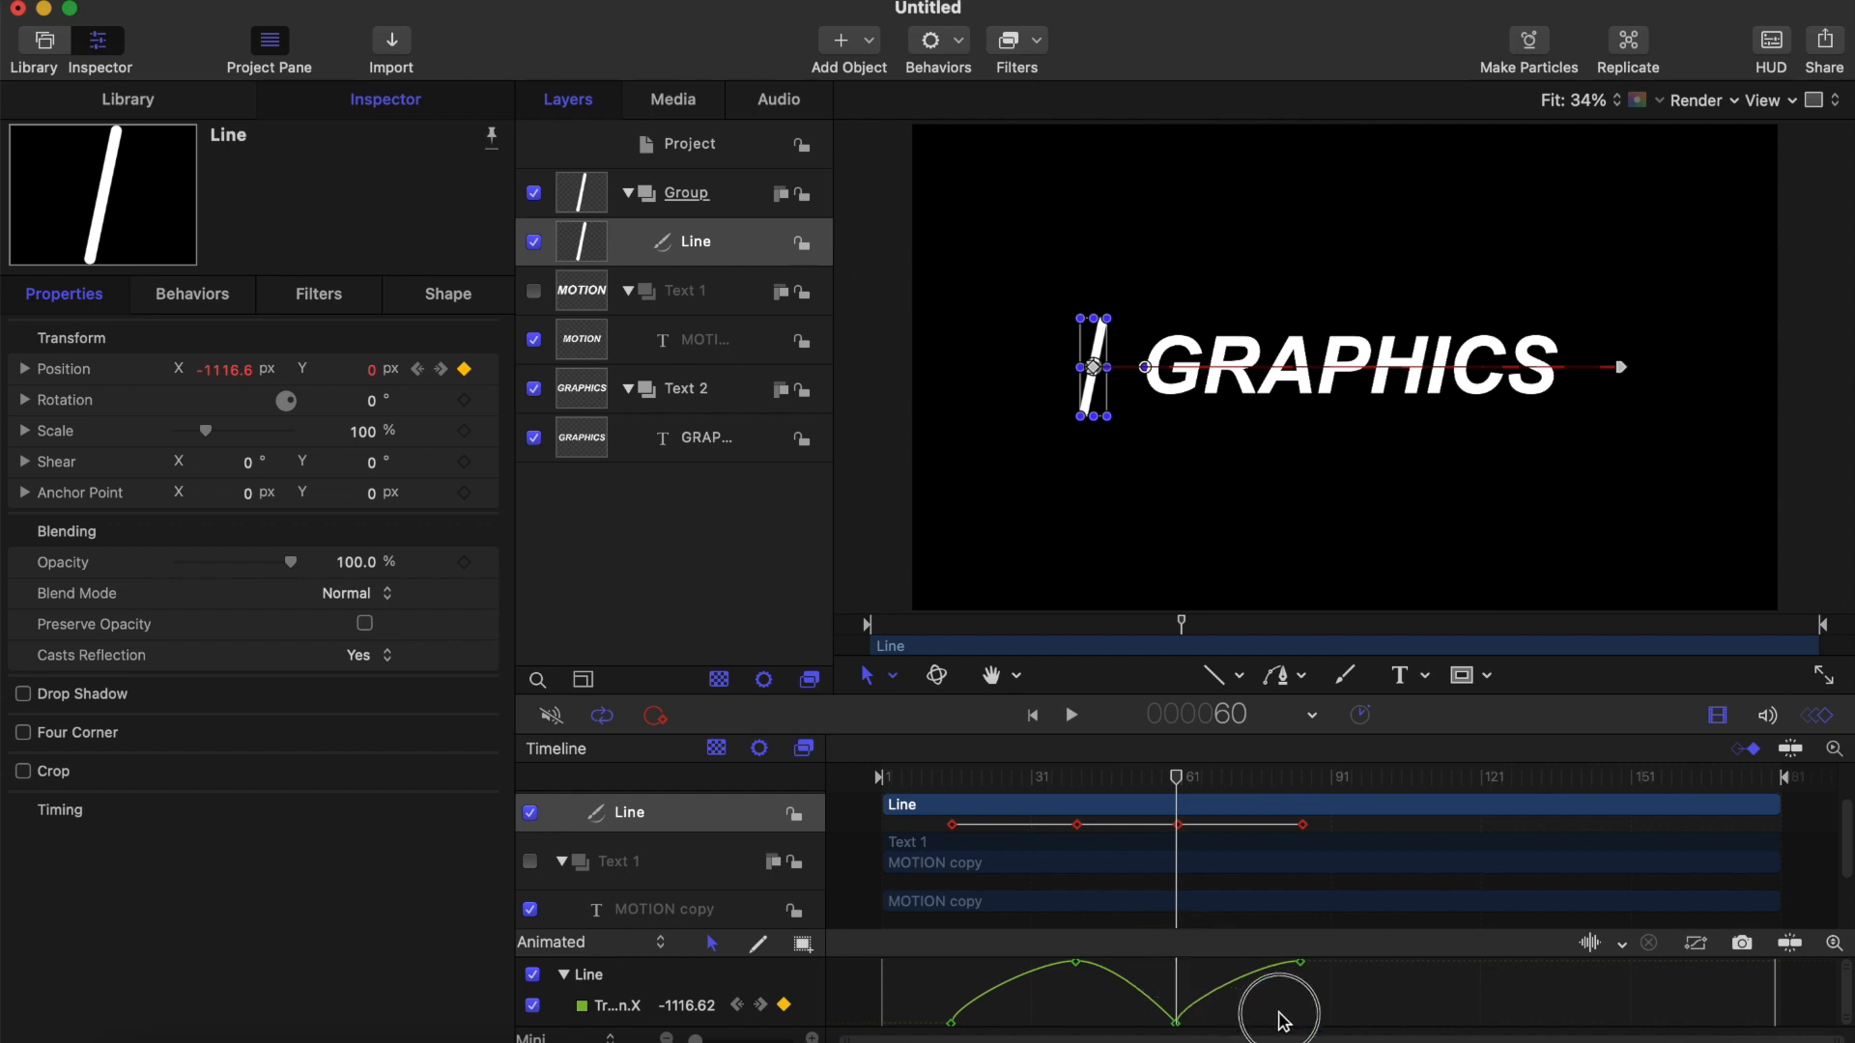
Step: Reverse the two pasted Position X keyframes so the line travels back from right to left
drag(1158, 973, 1284, 1014)
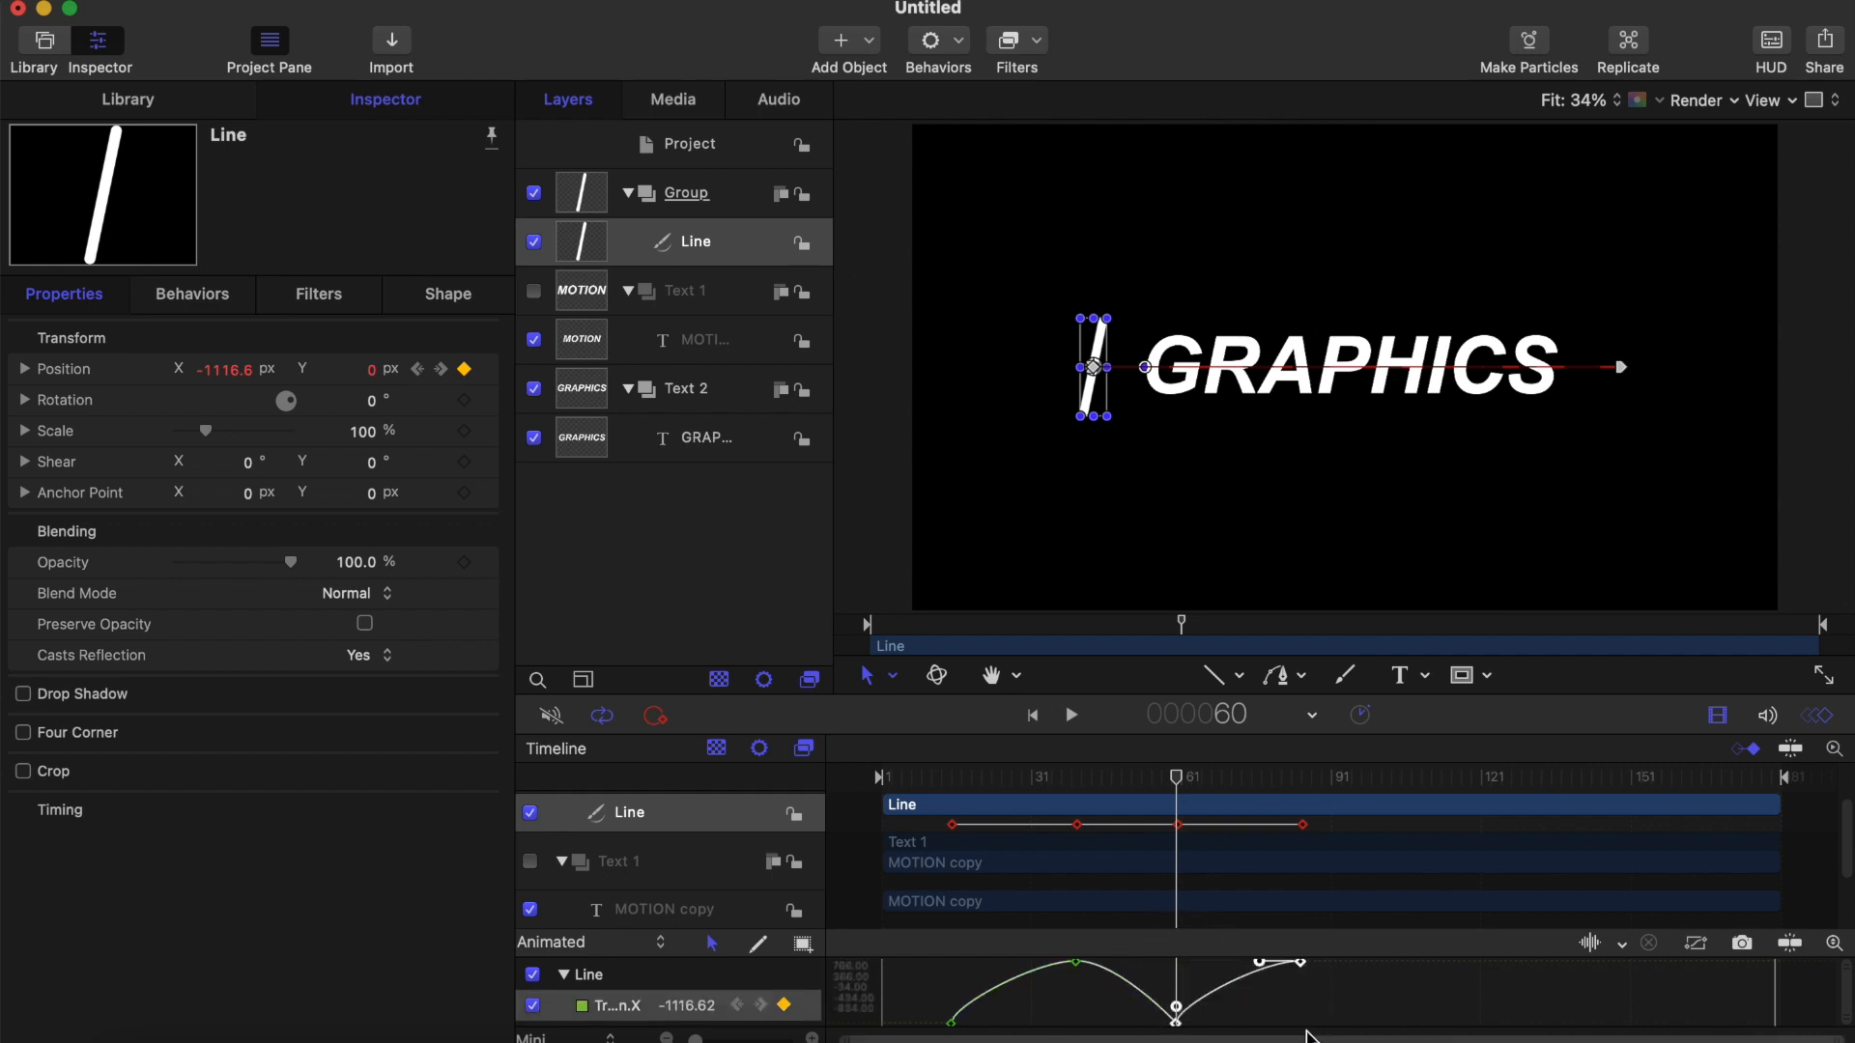
right_click(1303, 970)
click(1357, 828)
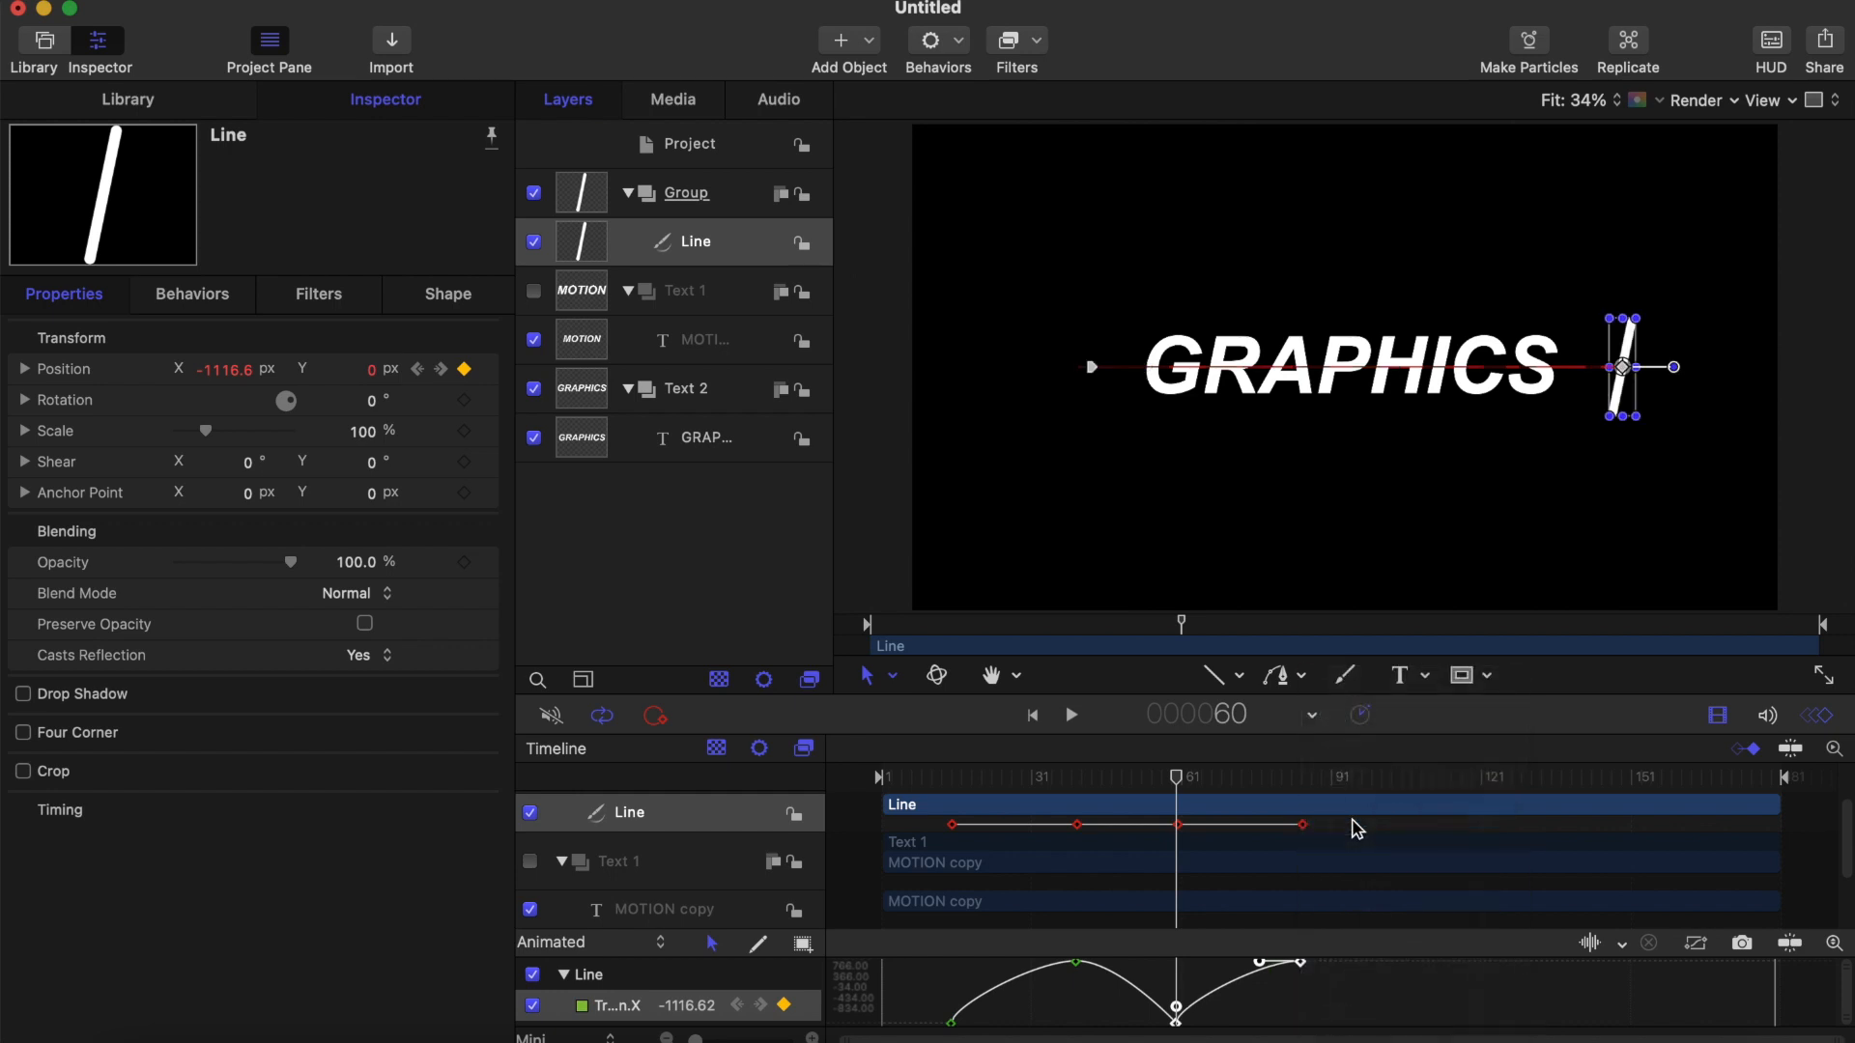
Step: Play the line's back-and-forth animation from the start and scrub back to frame 79 to check the return move
click(1176, 777)
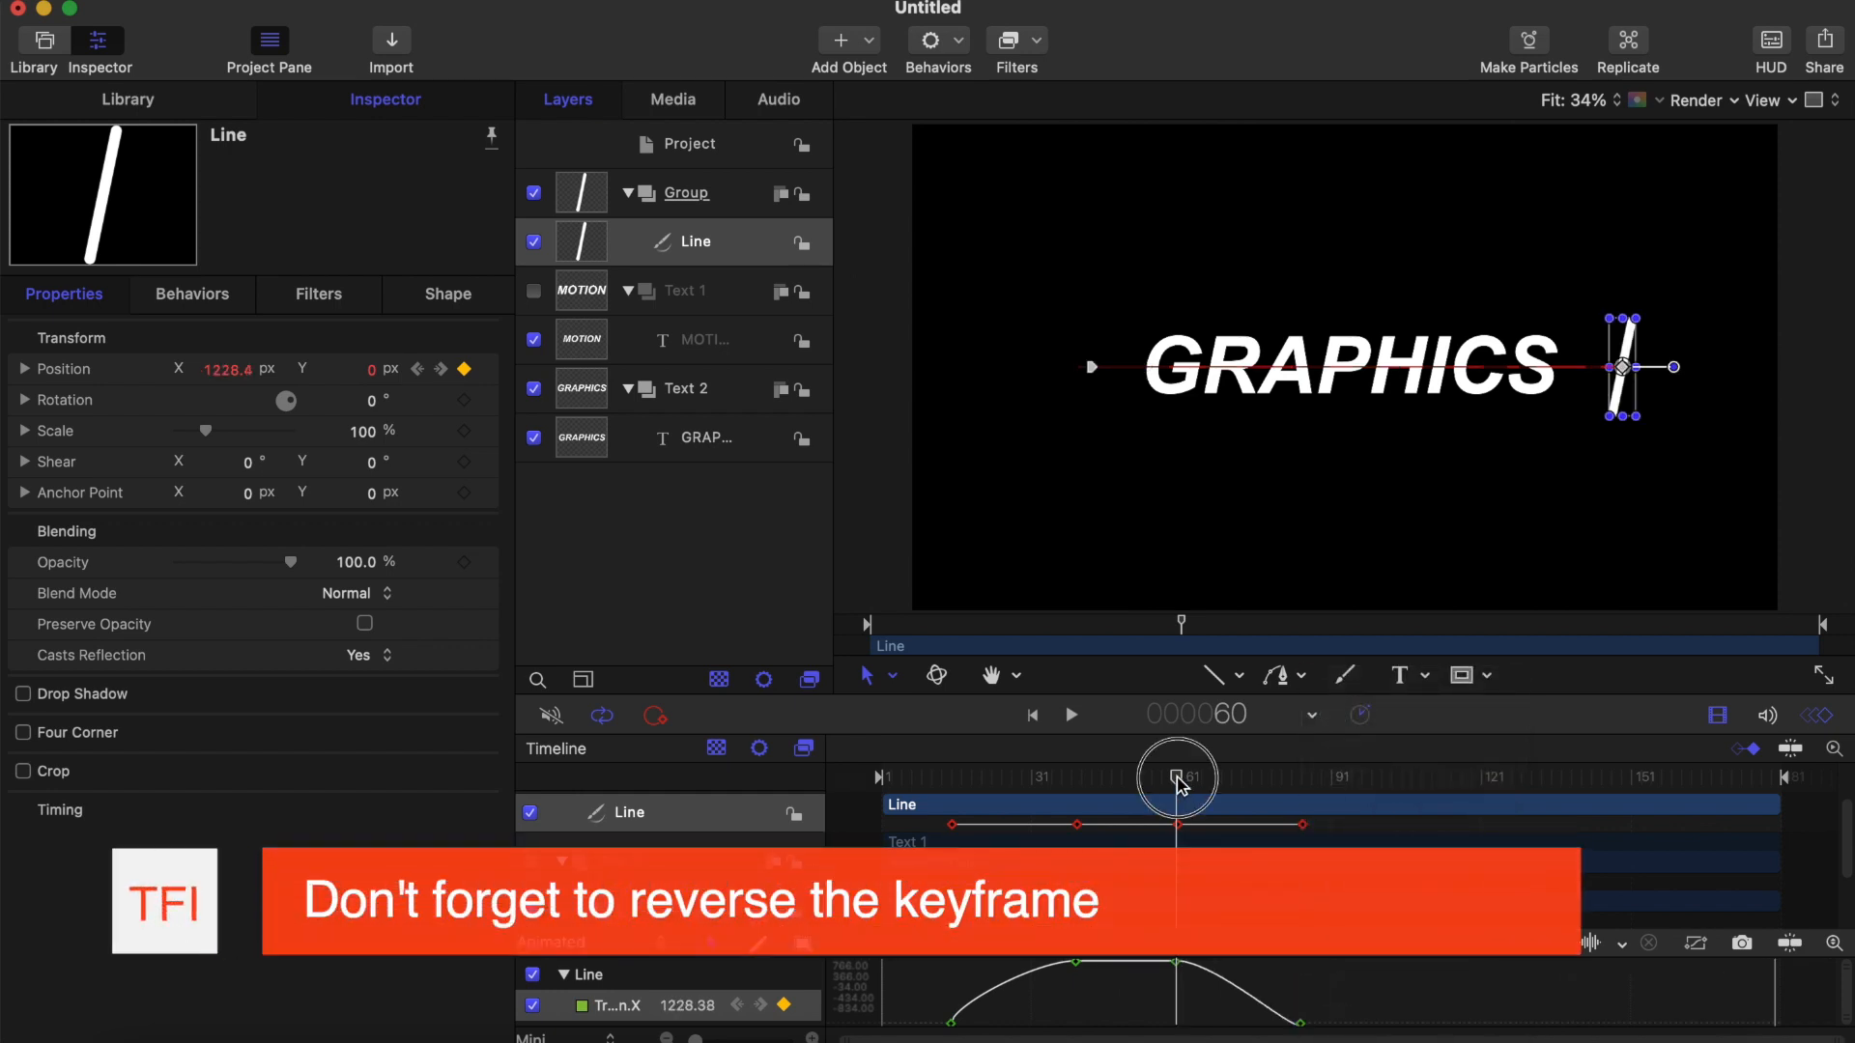
drag(1179, 782, 798, 808)
key(space)
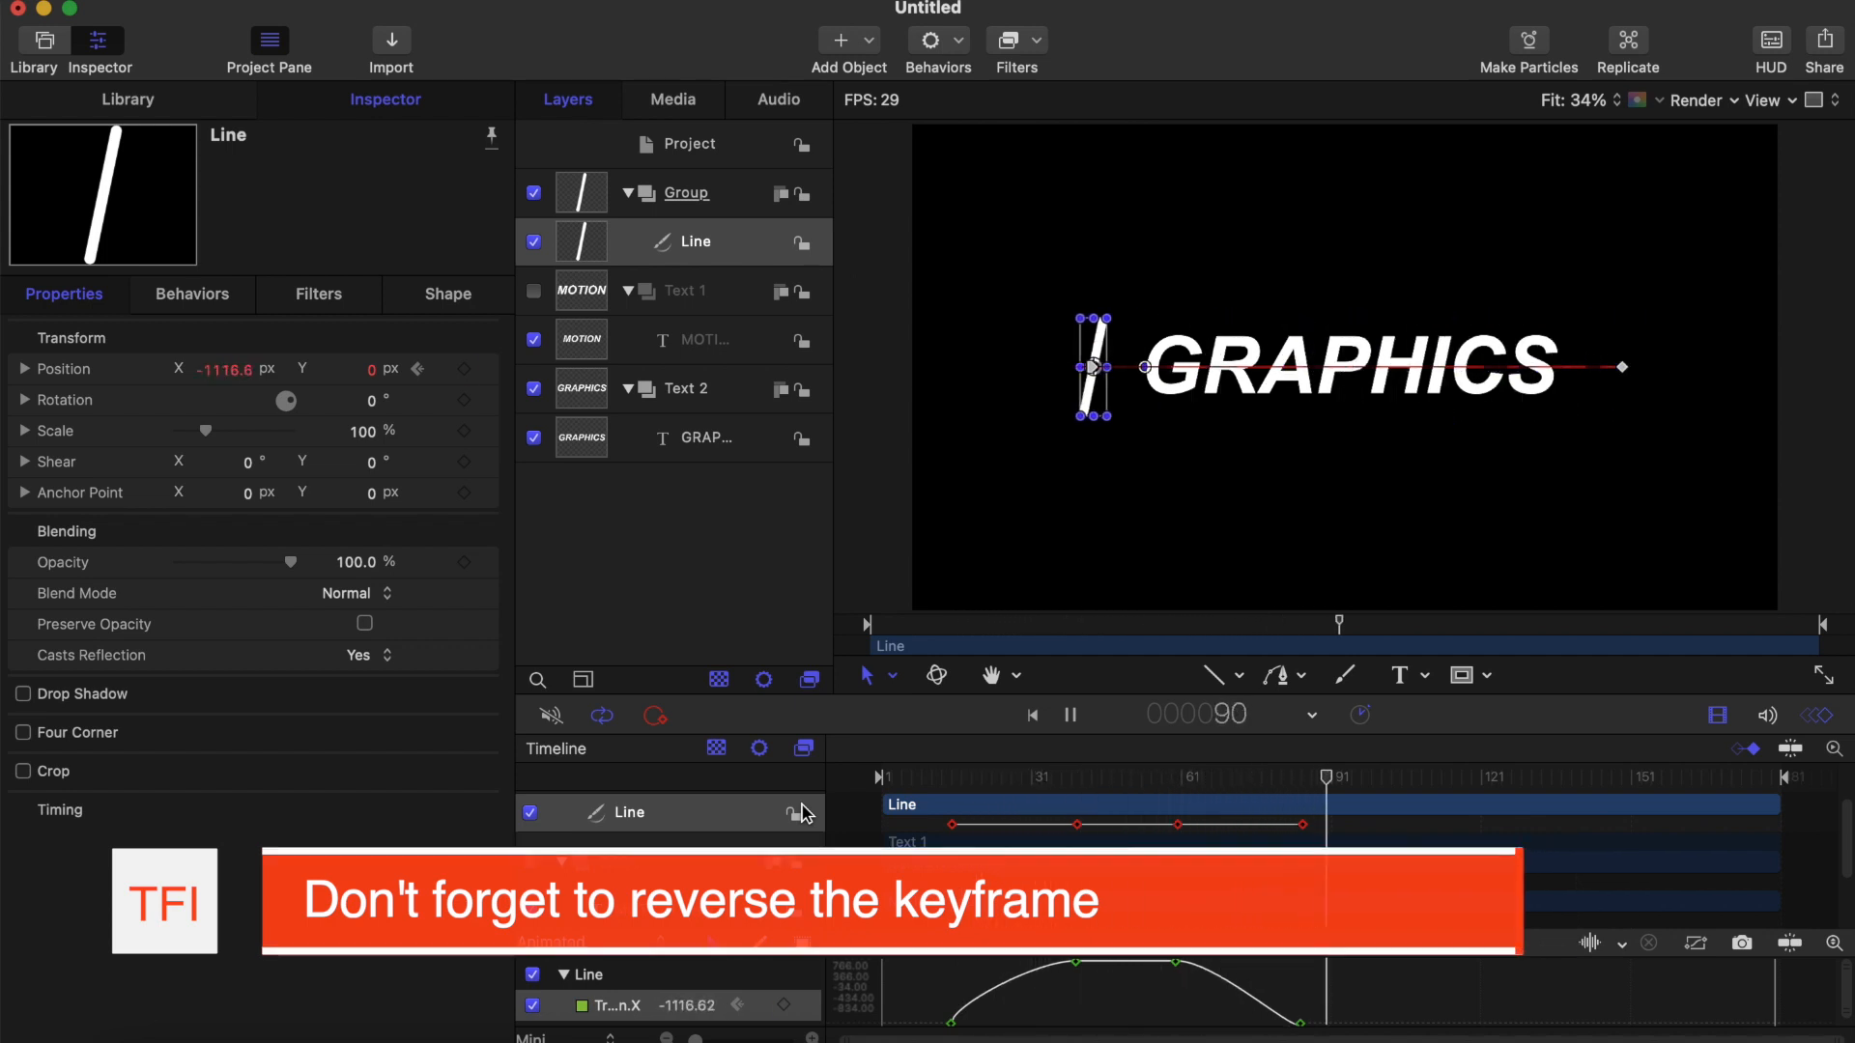
key(space)
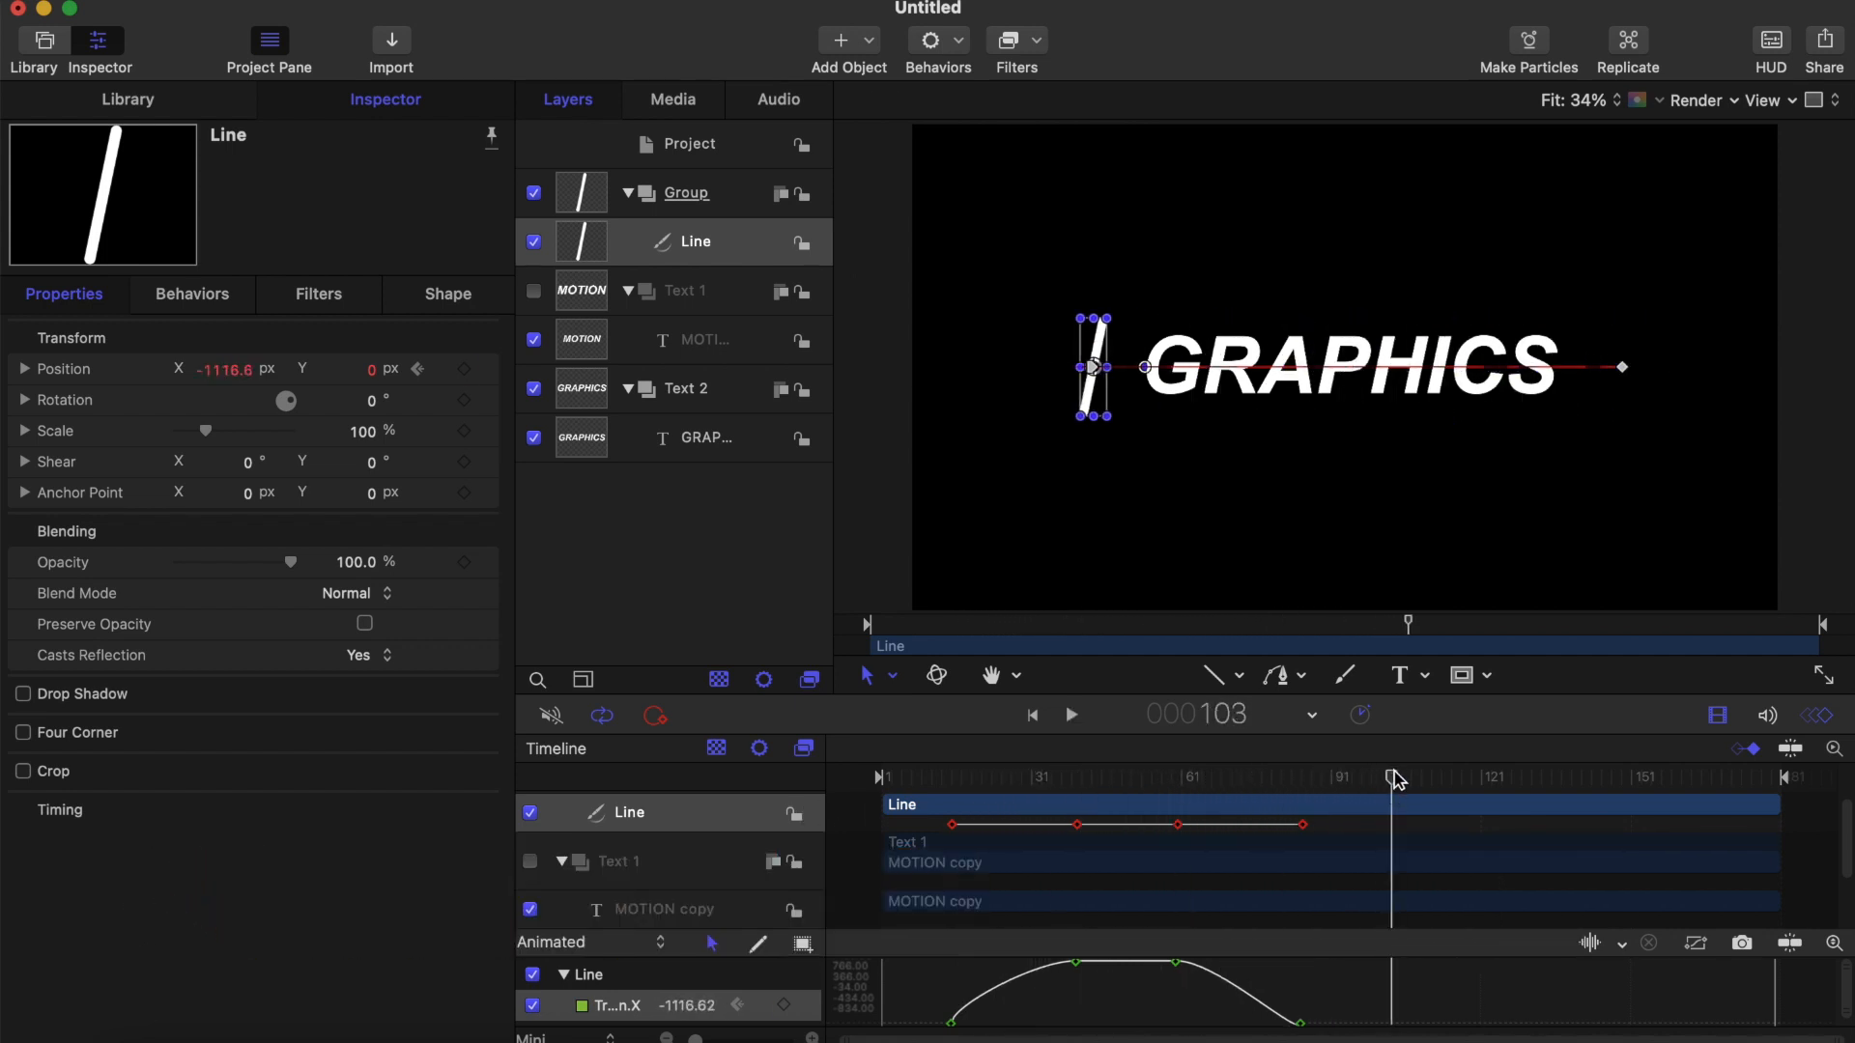
drag(1394, 778, 1275, 782)
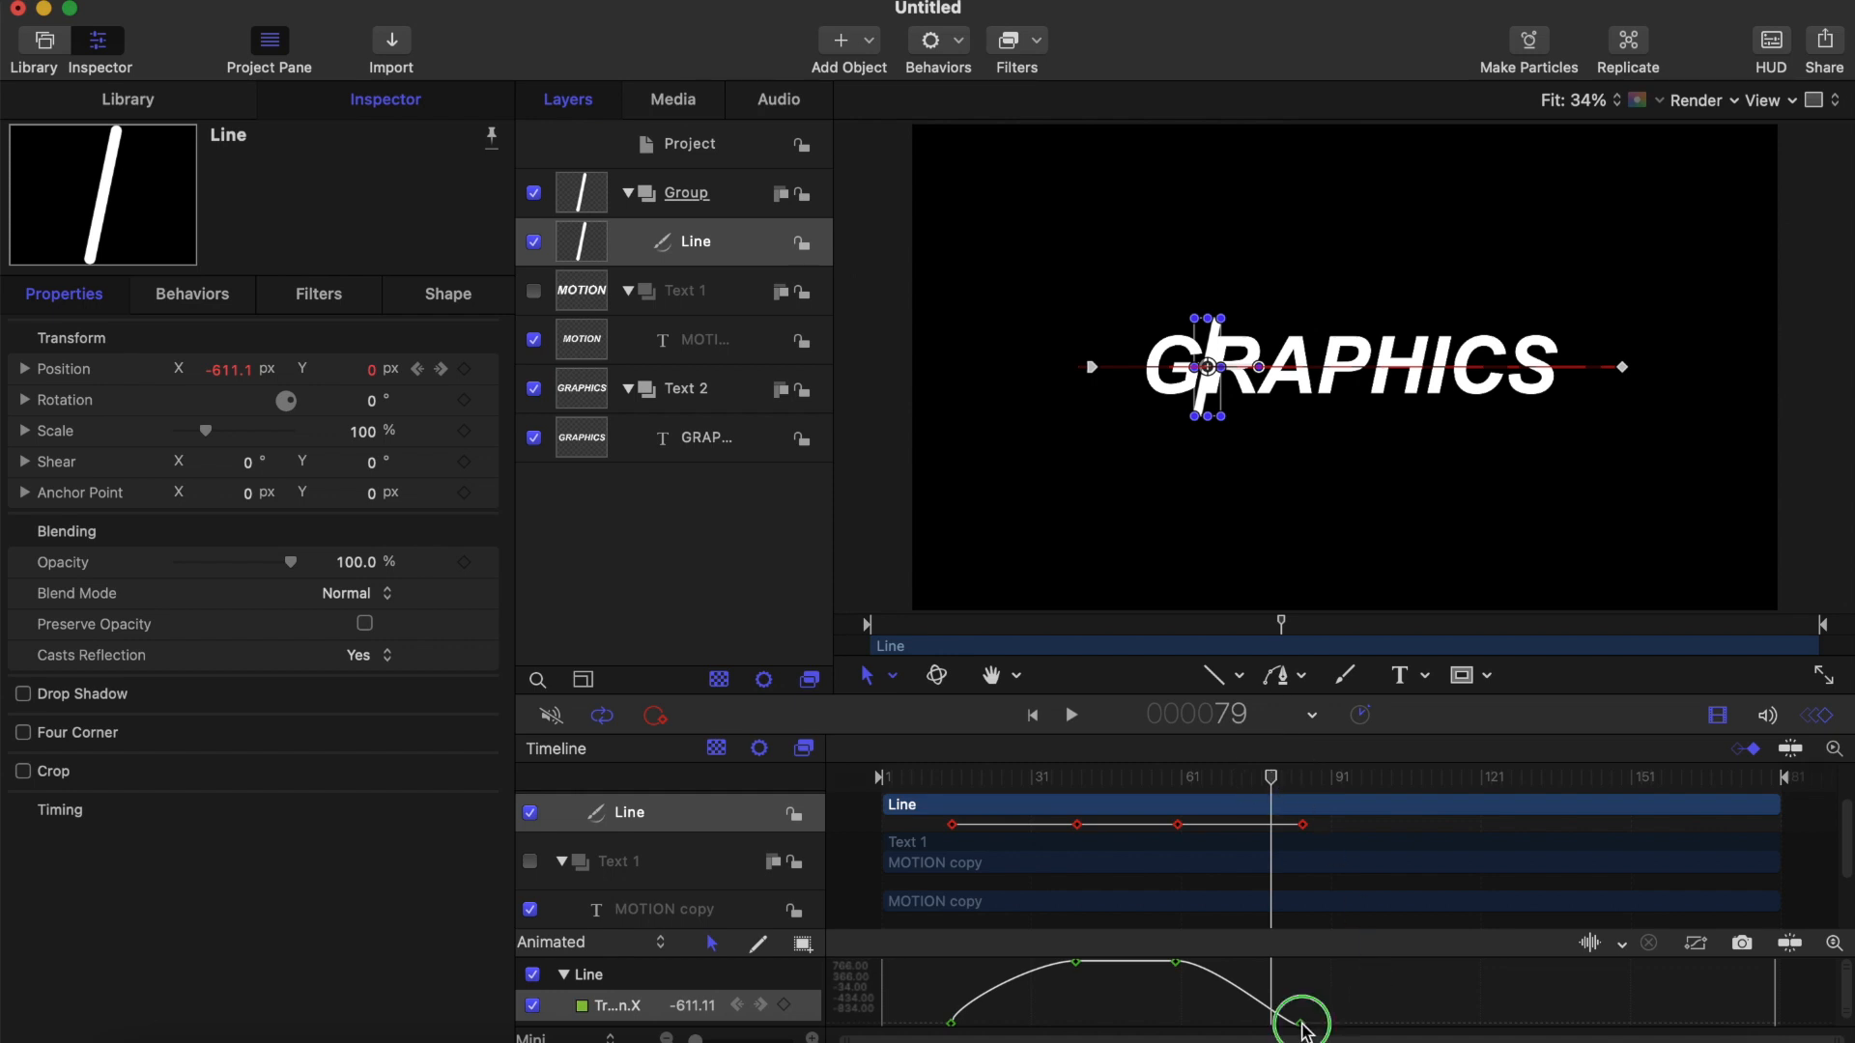
Step: Apply Ease Both to the line's last Position X keyframe and play the animation
right_click(1304, 1030)
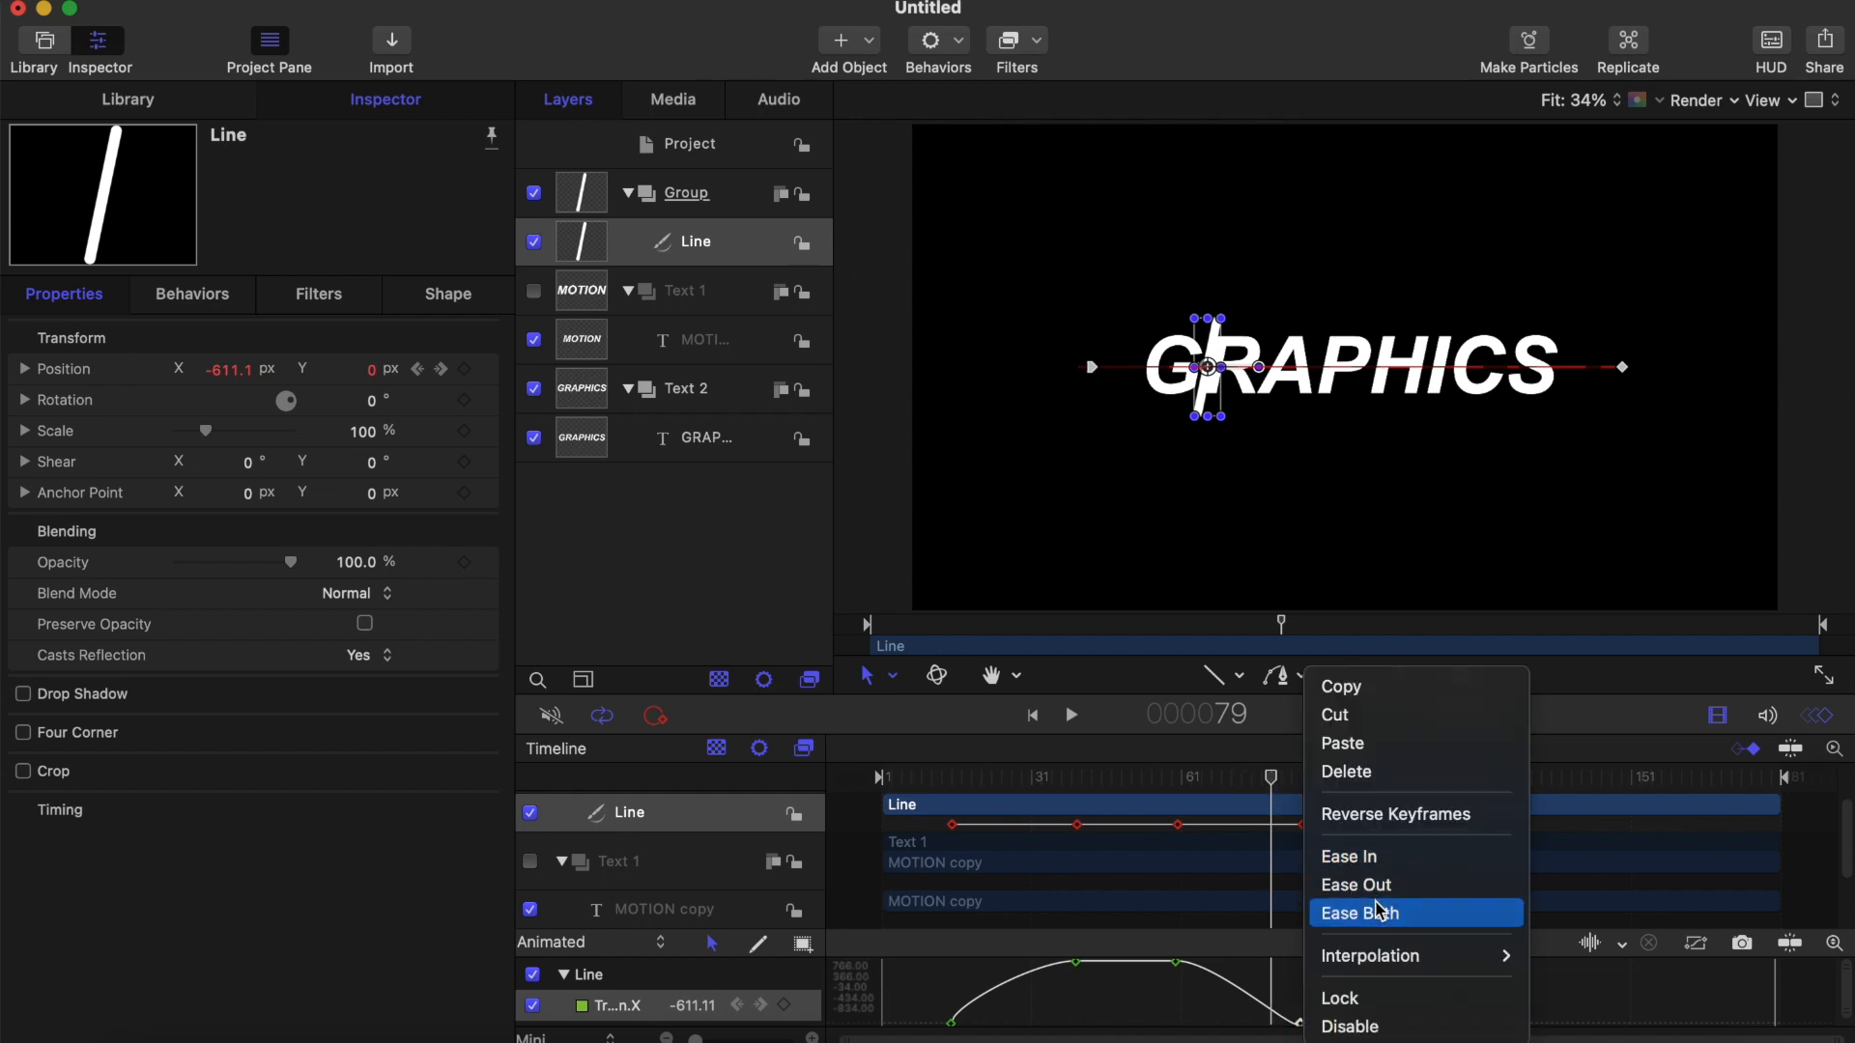
click(1381, 912)
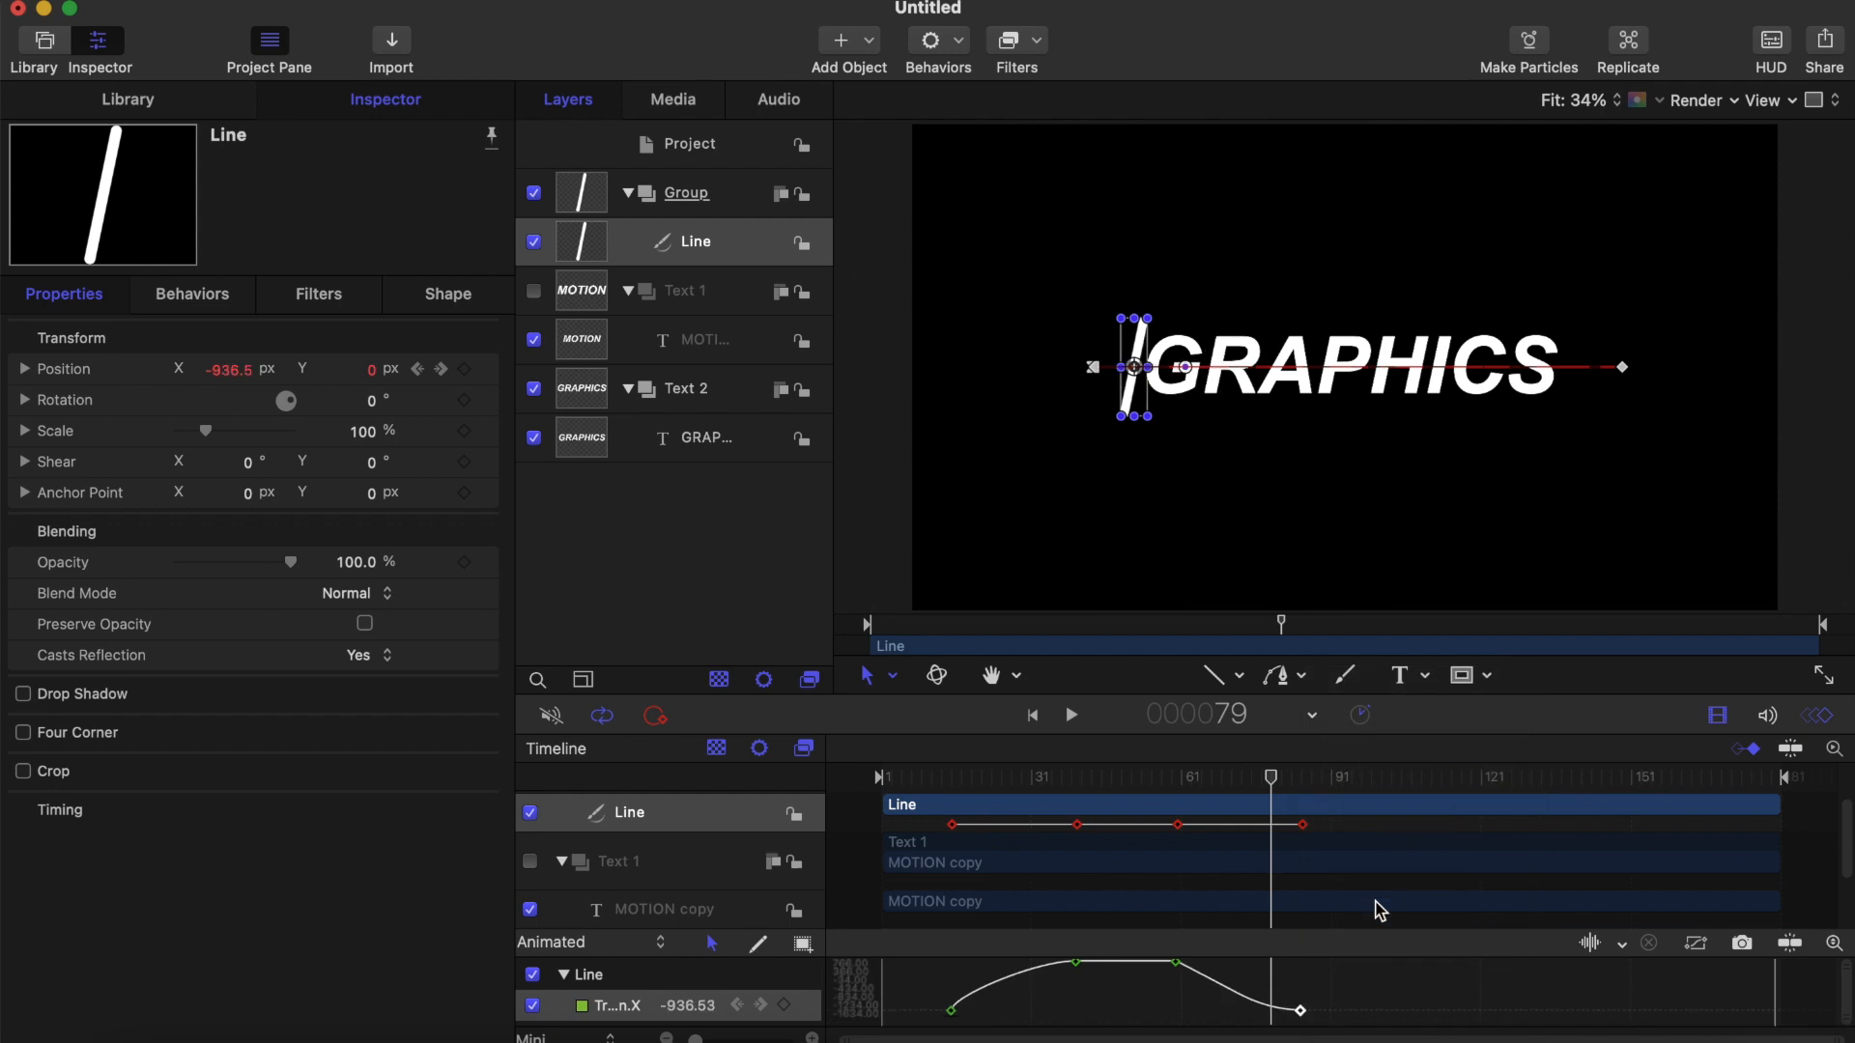
click(1162, 782)
key(space)
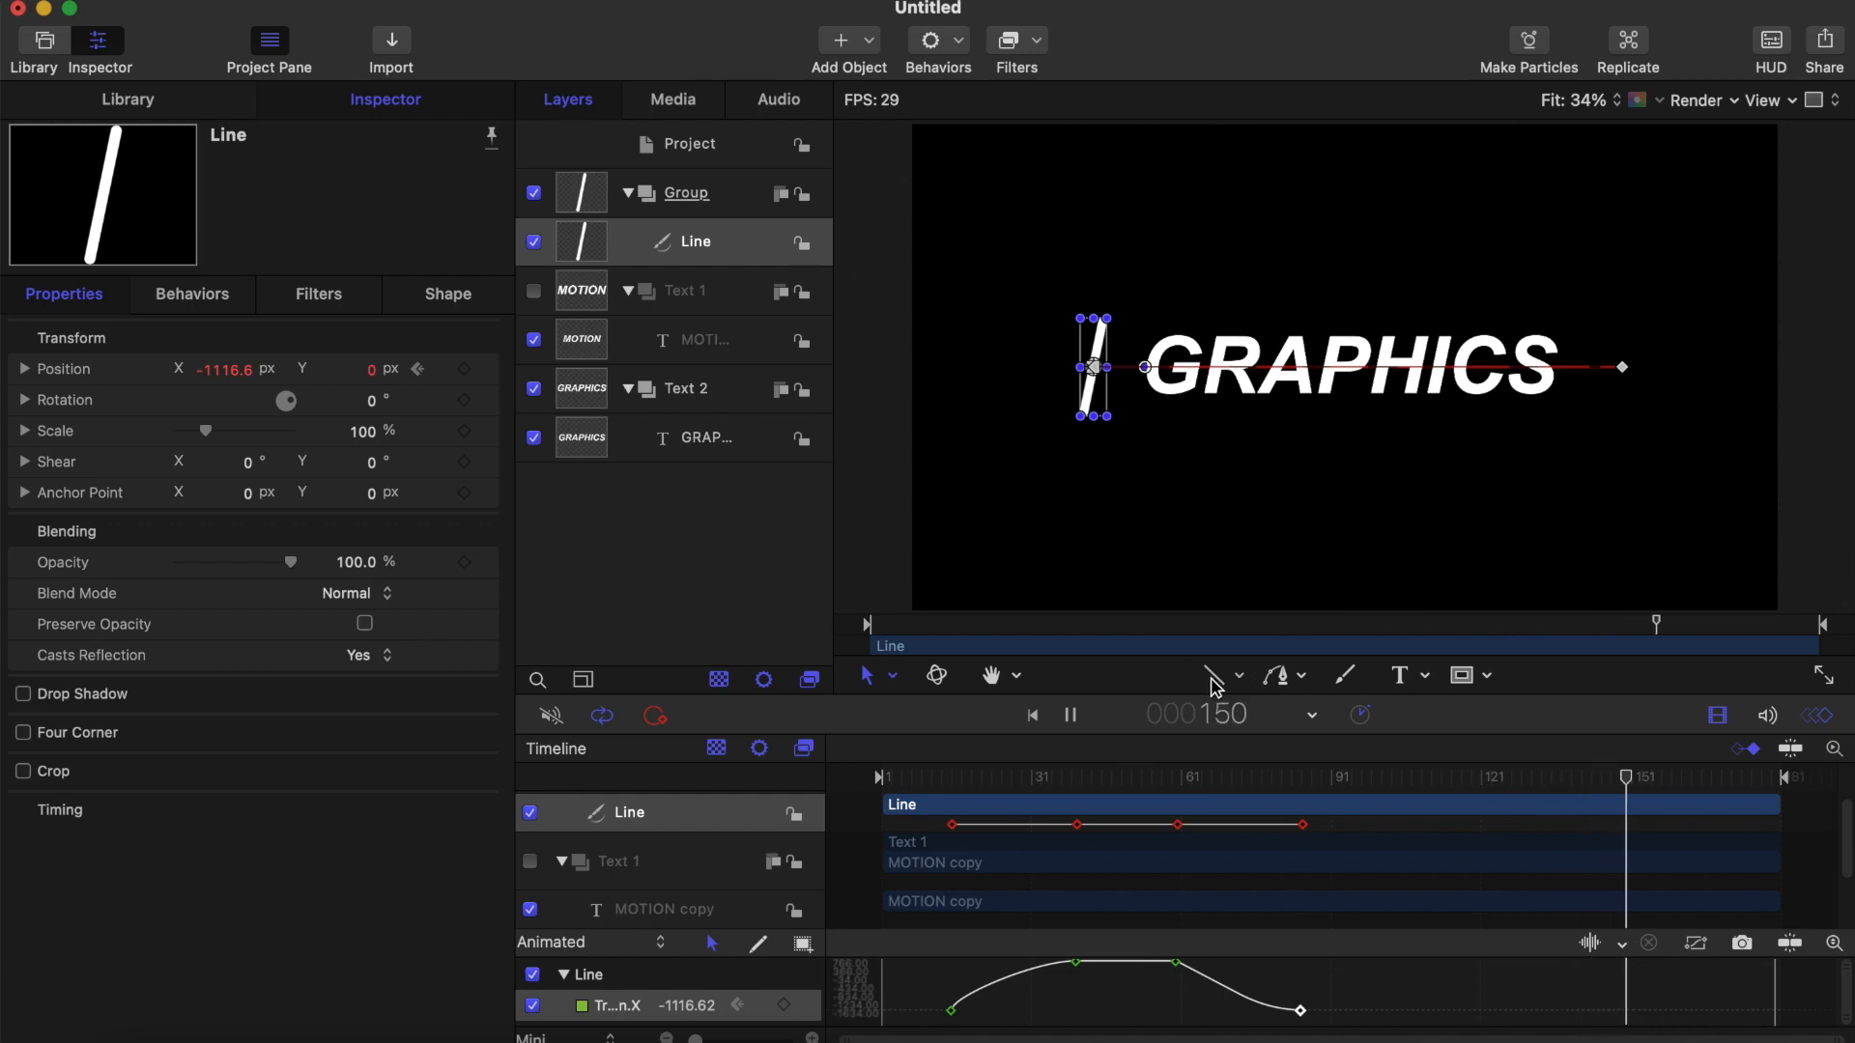
Step: Replay the line's back-and-forth sweep from frame 8 and return the playhead to frame 1
key(space)
click(919, 785)
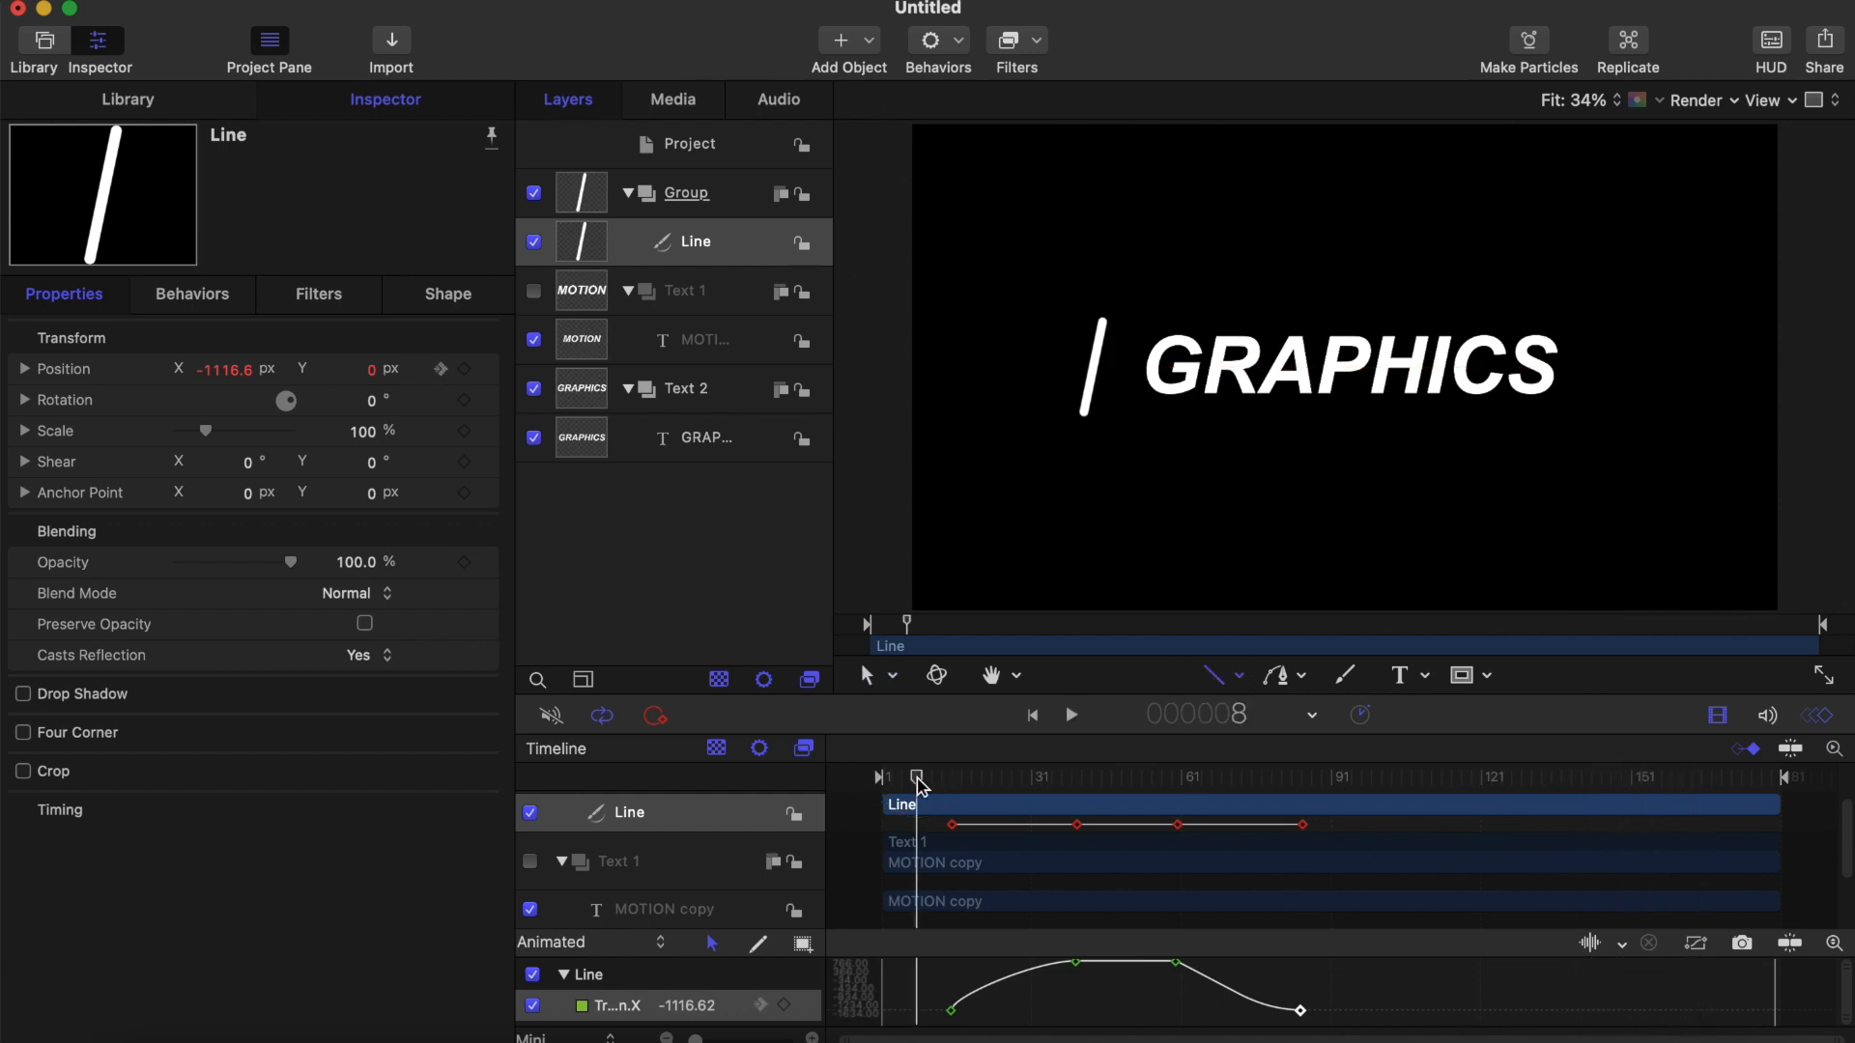
key(space)
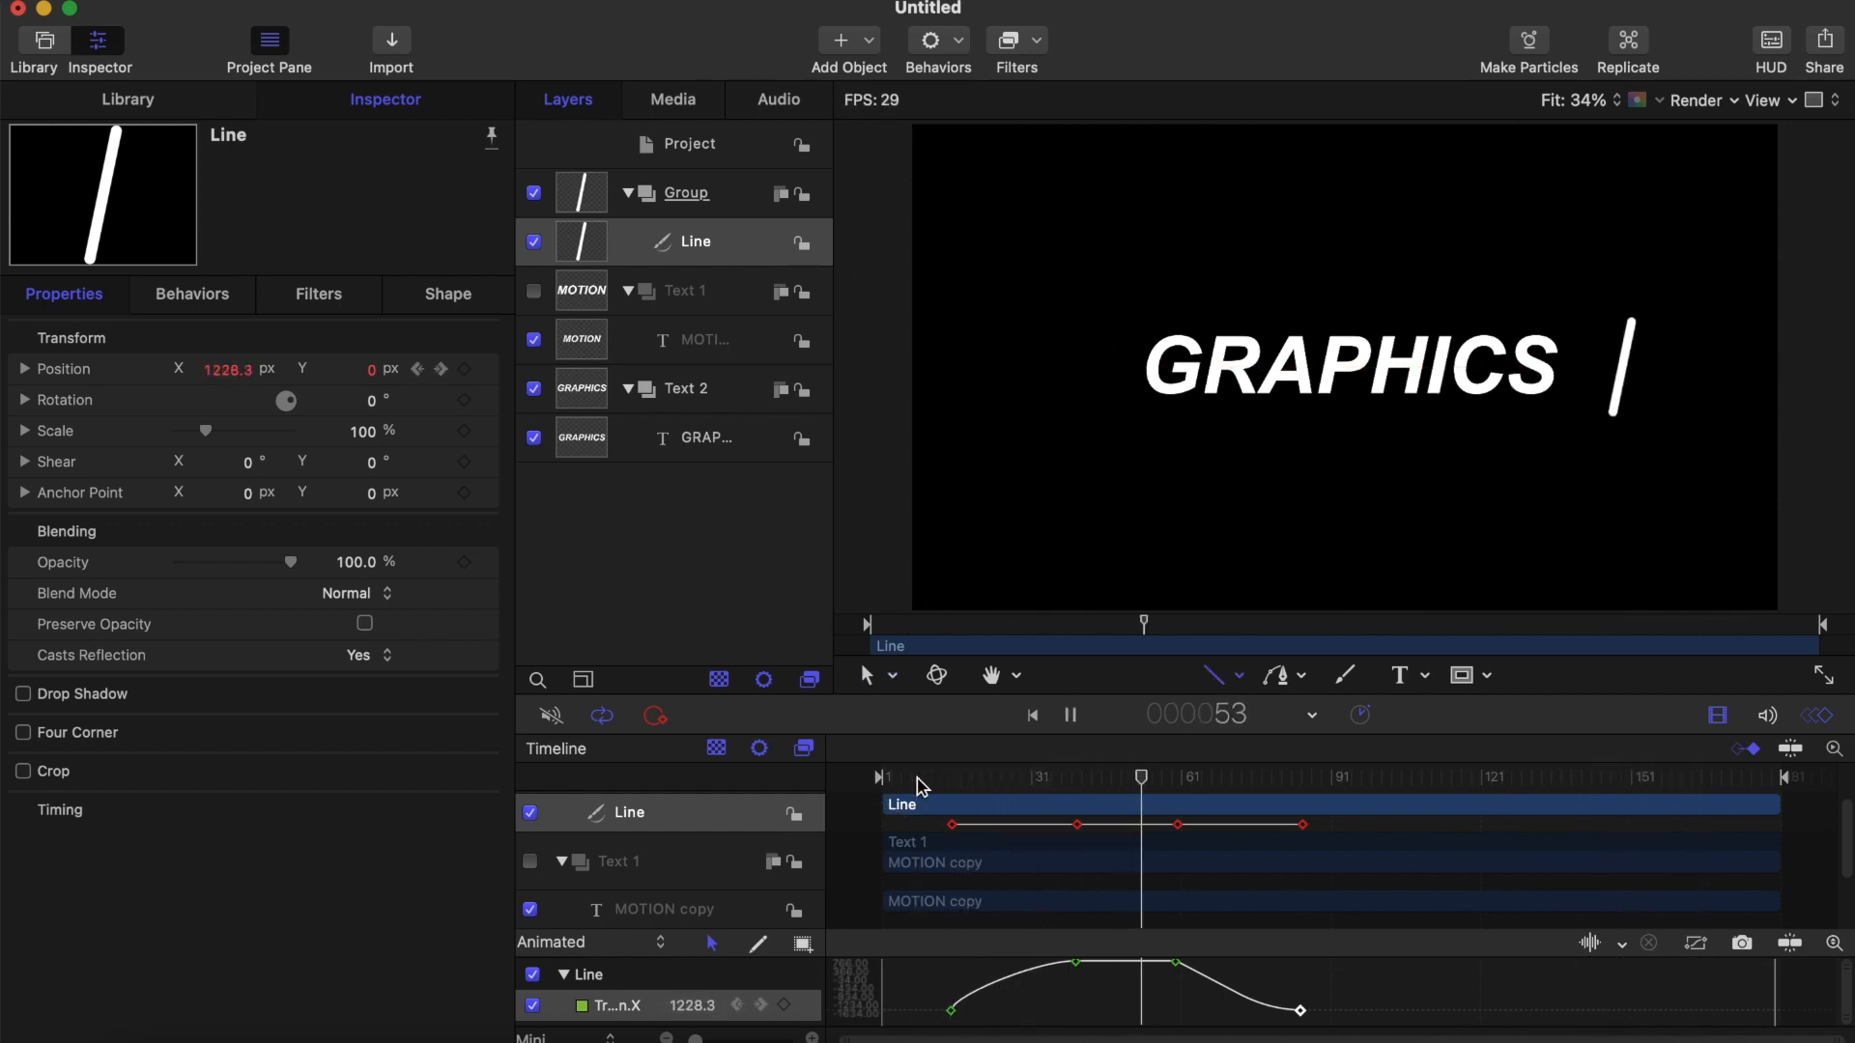
key(space)
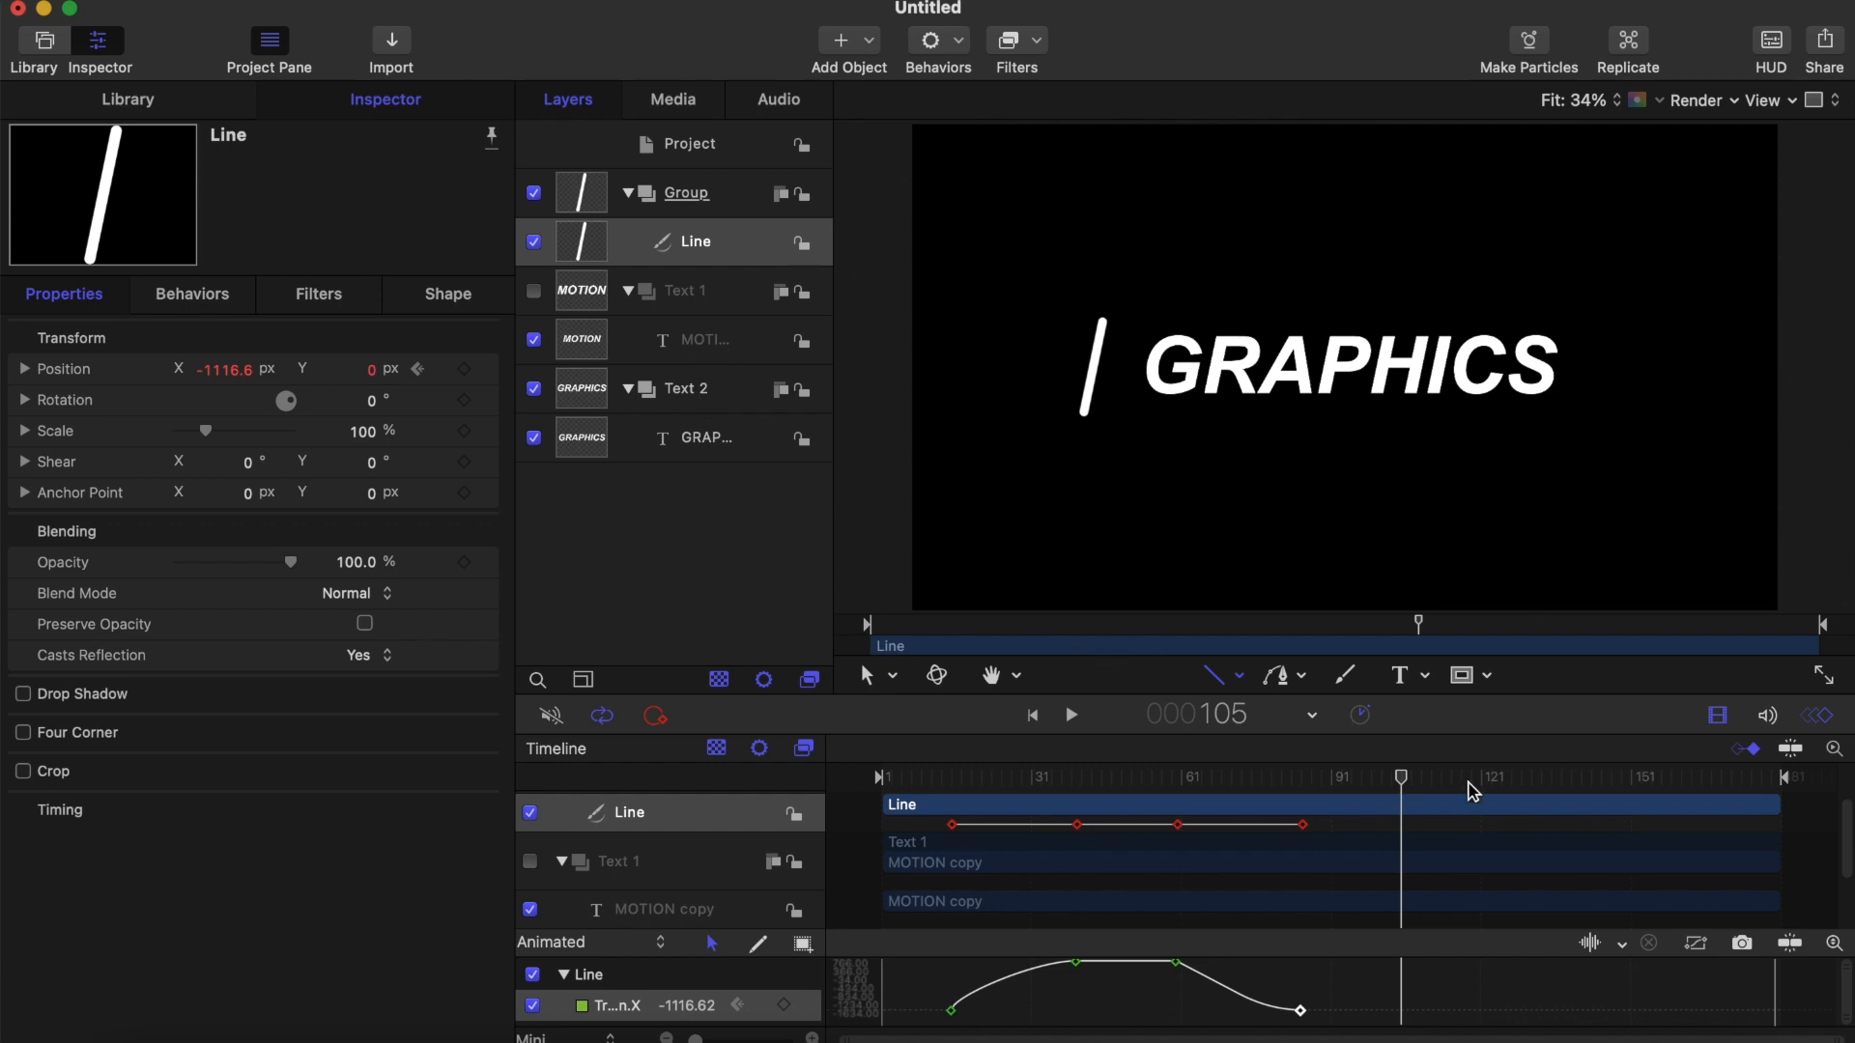
drag(1407, 787, 850, 787)
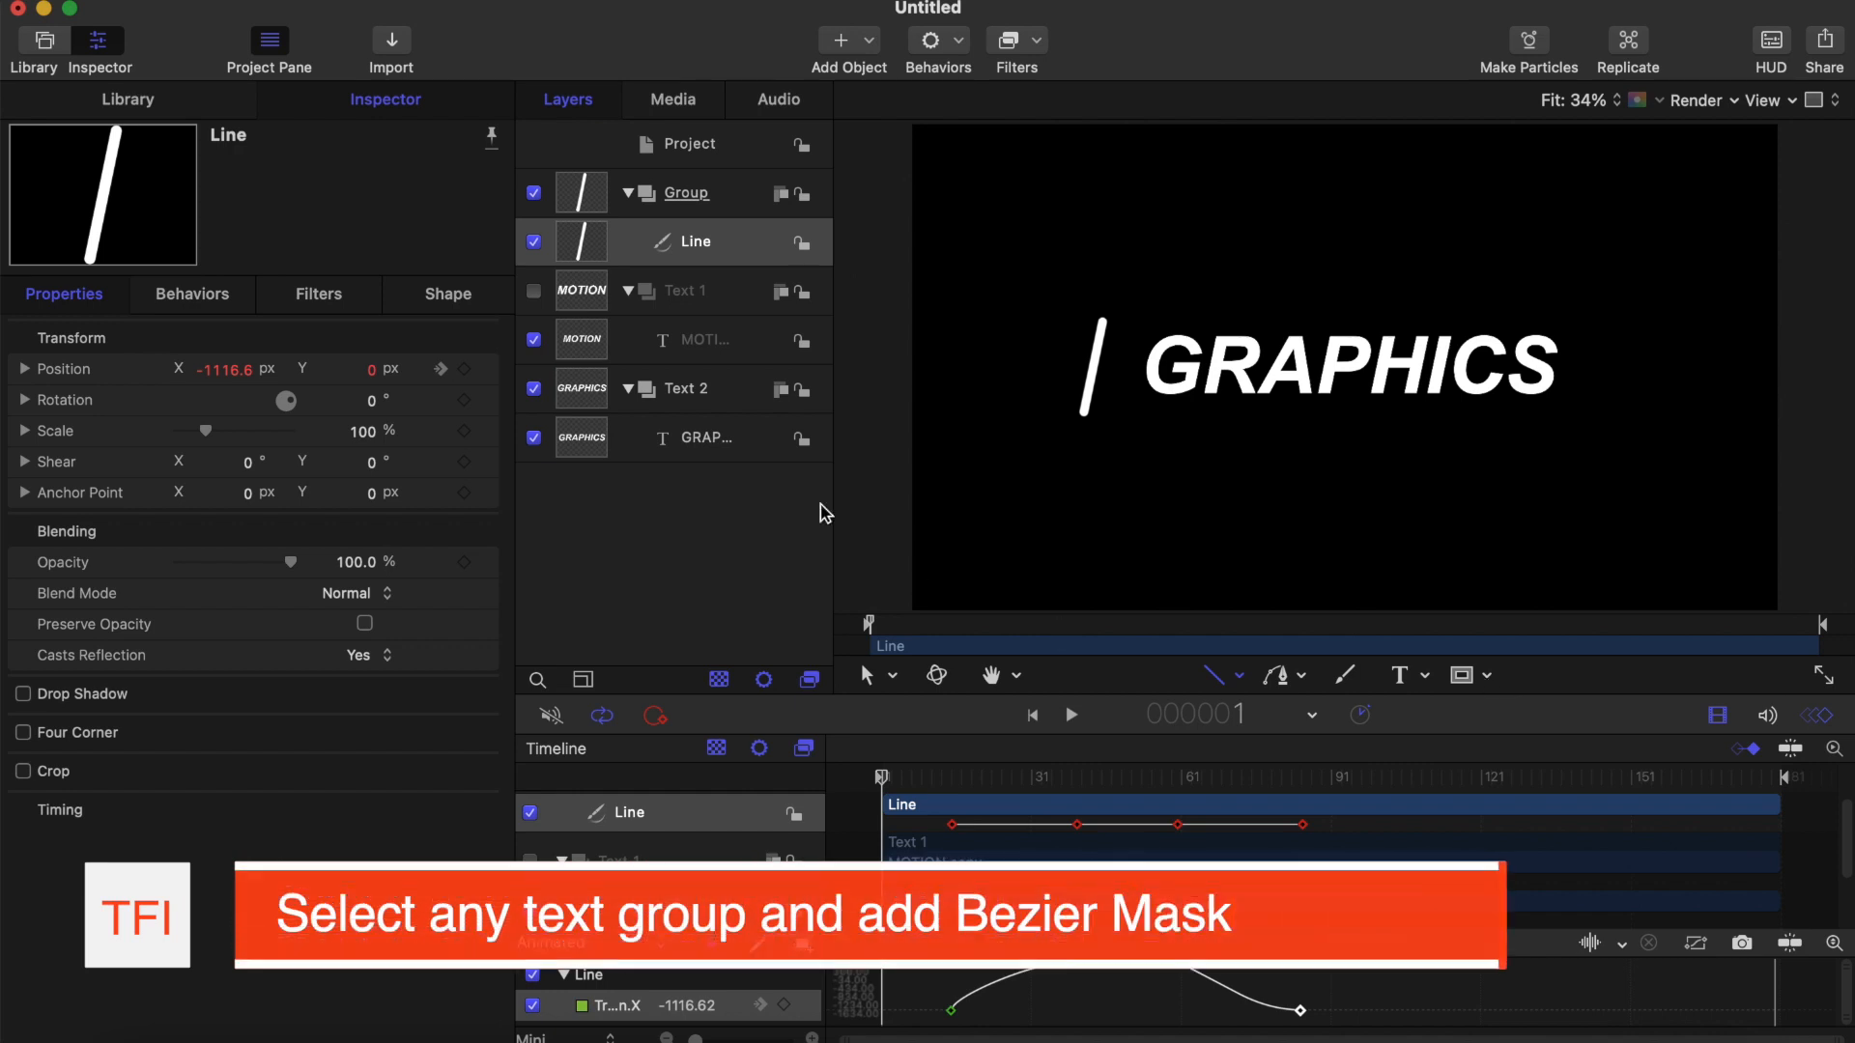
Step: Draw a closed four-point Bezier mask on the Text 2 group, covering the area left of the line with one slanted edge along the line
click(725, 396)
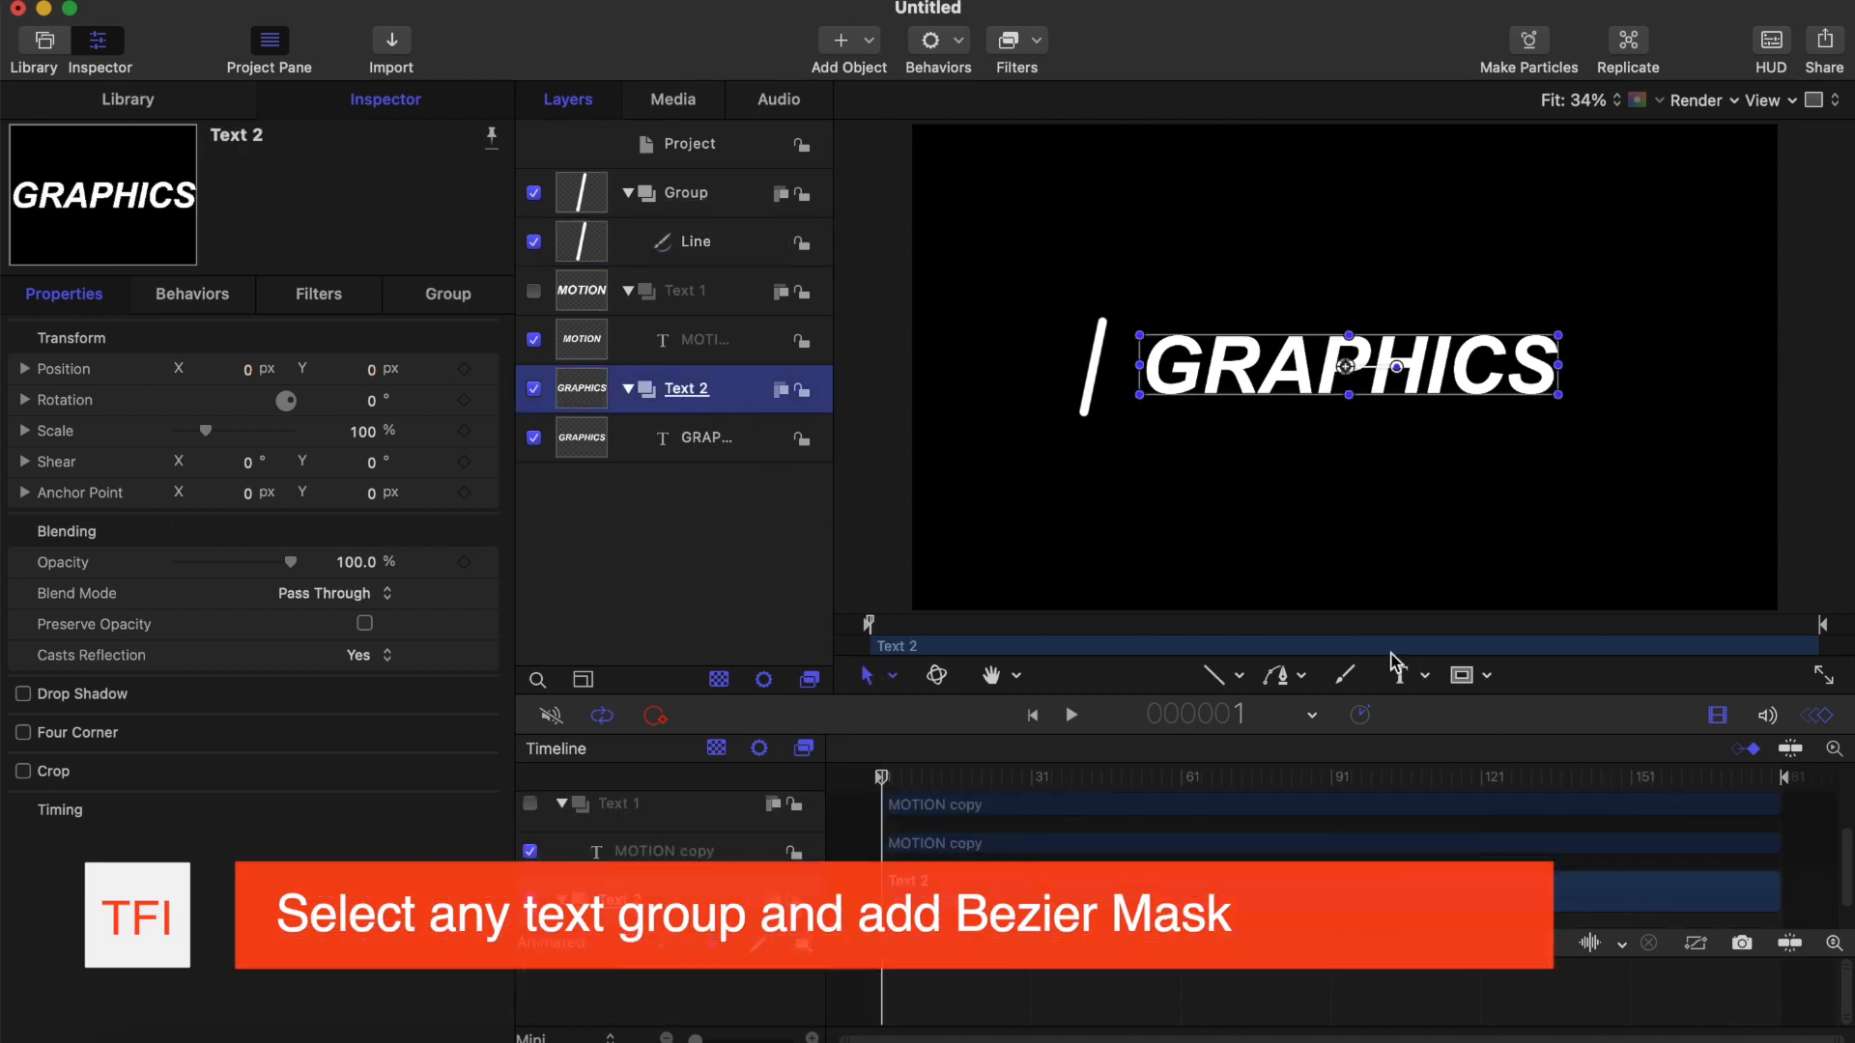
click(1423, 679)
click(1489, 676)
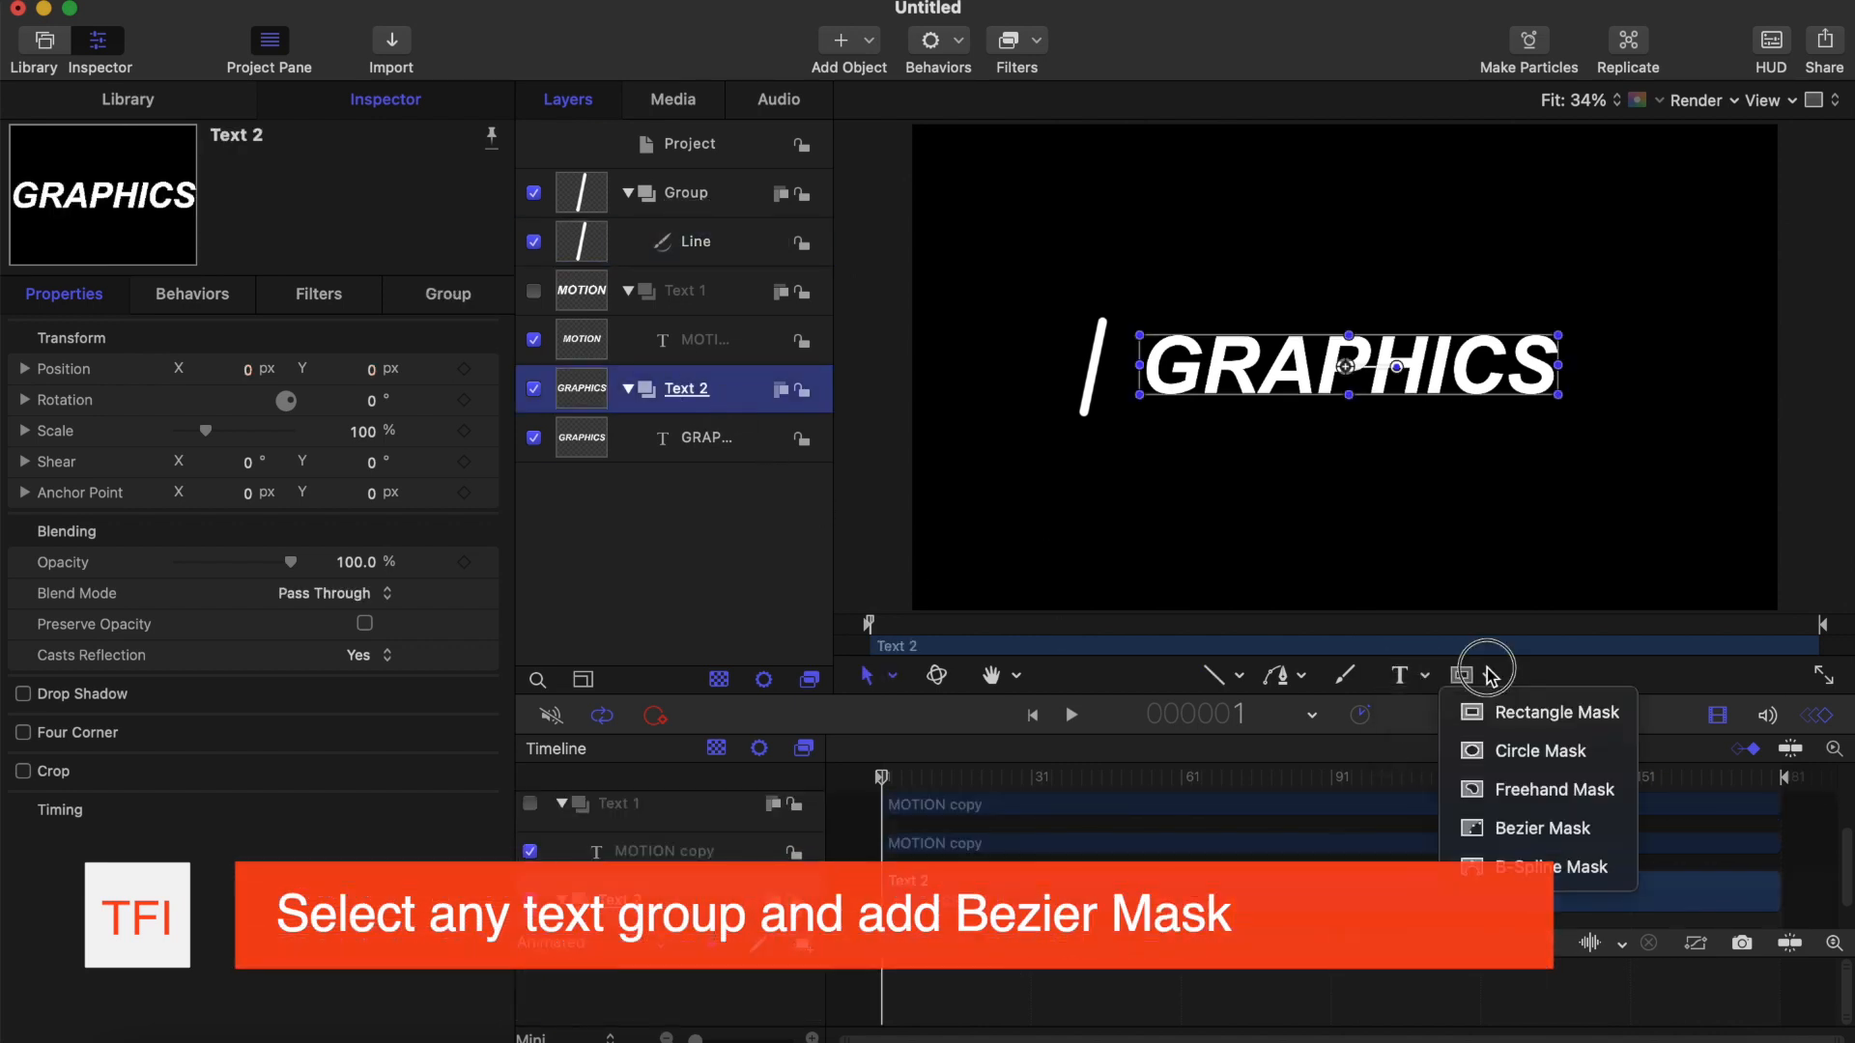
click(1524, 827)
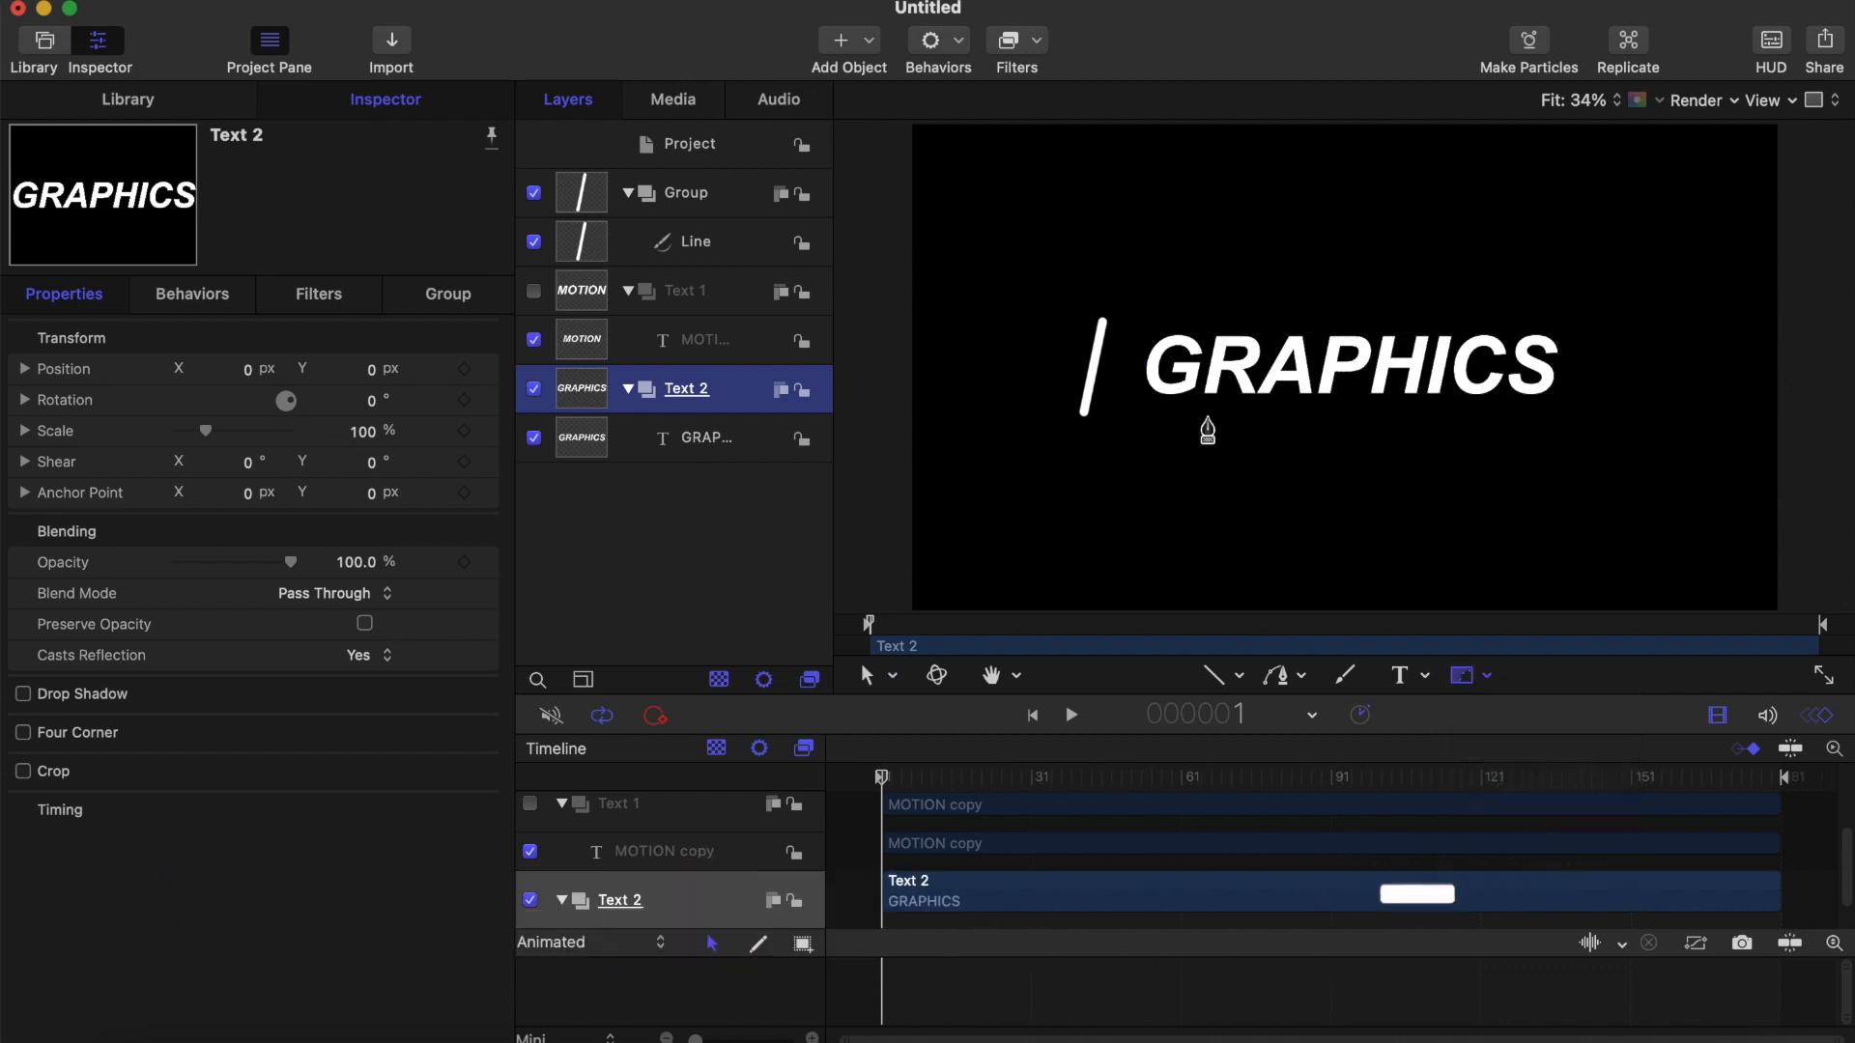
scroll(1059, 282, down, 2)
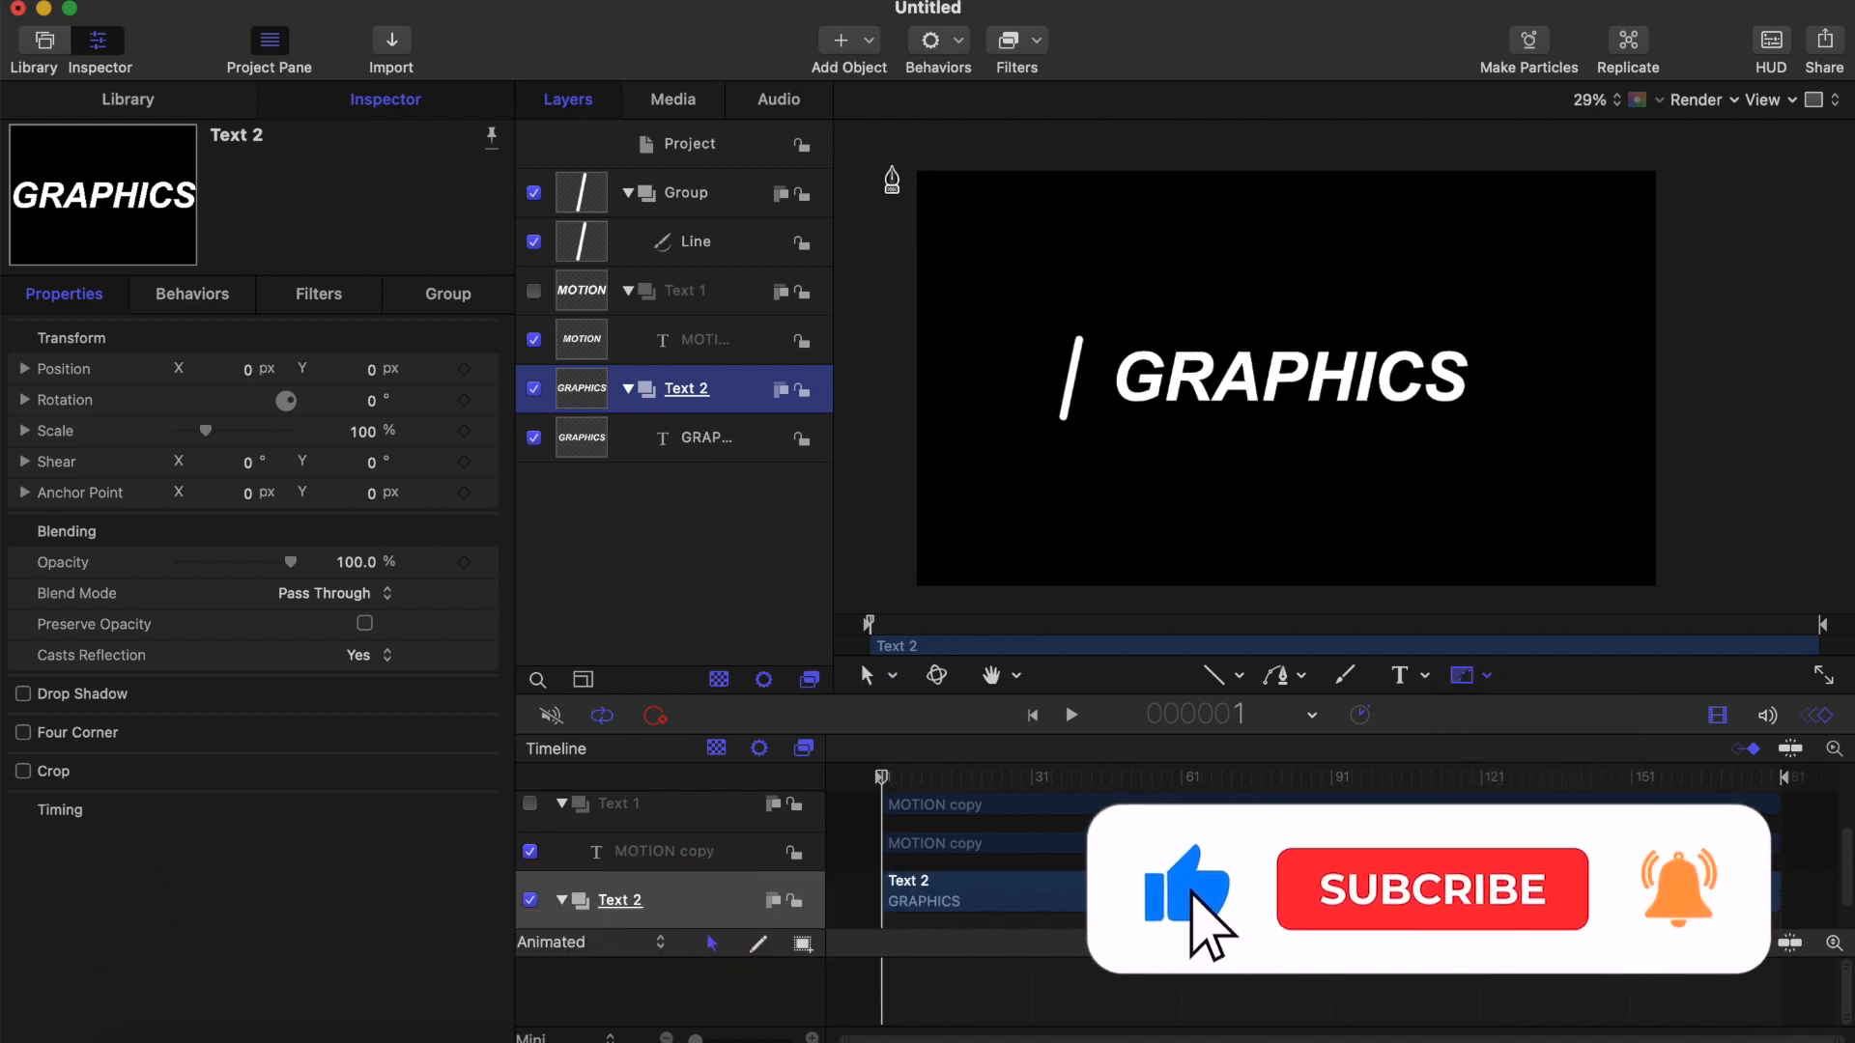
click(882, 161)
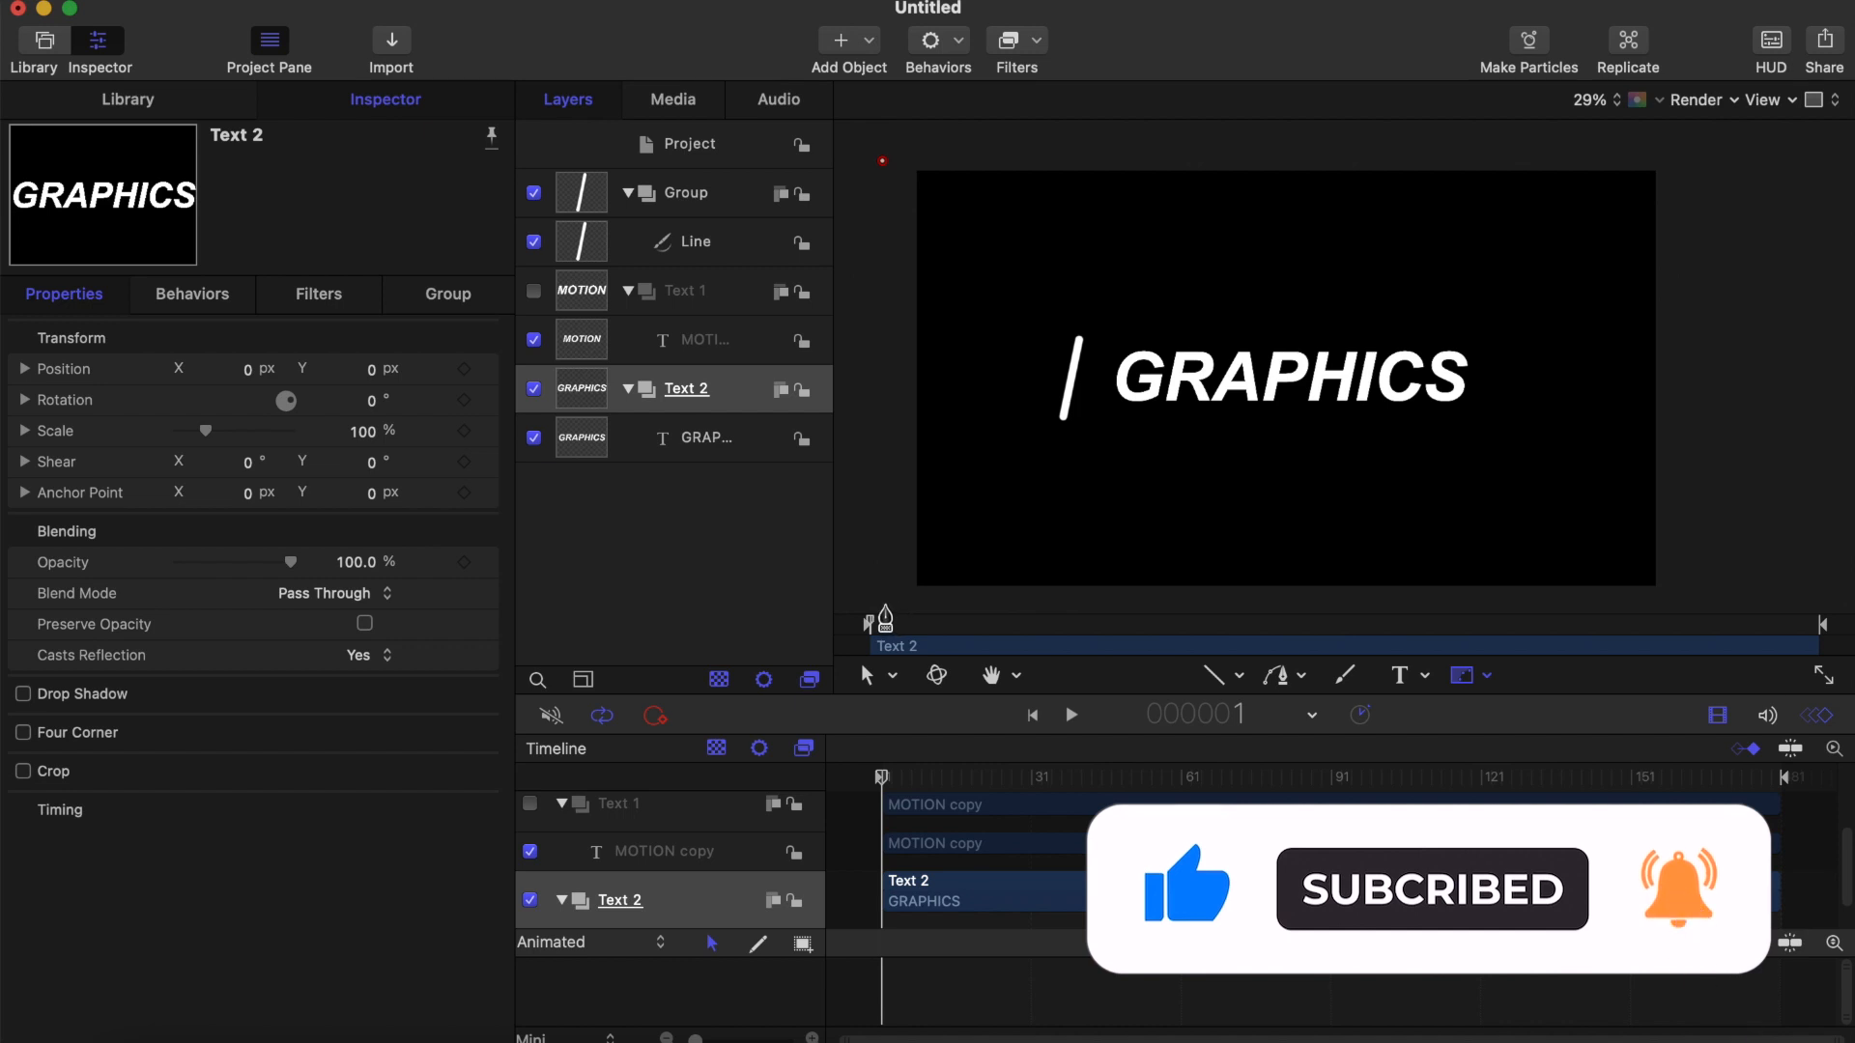
click(884, 602)
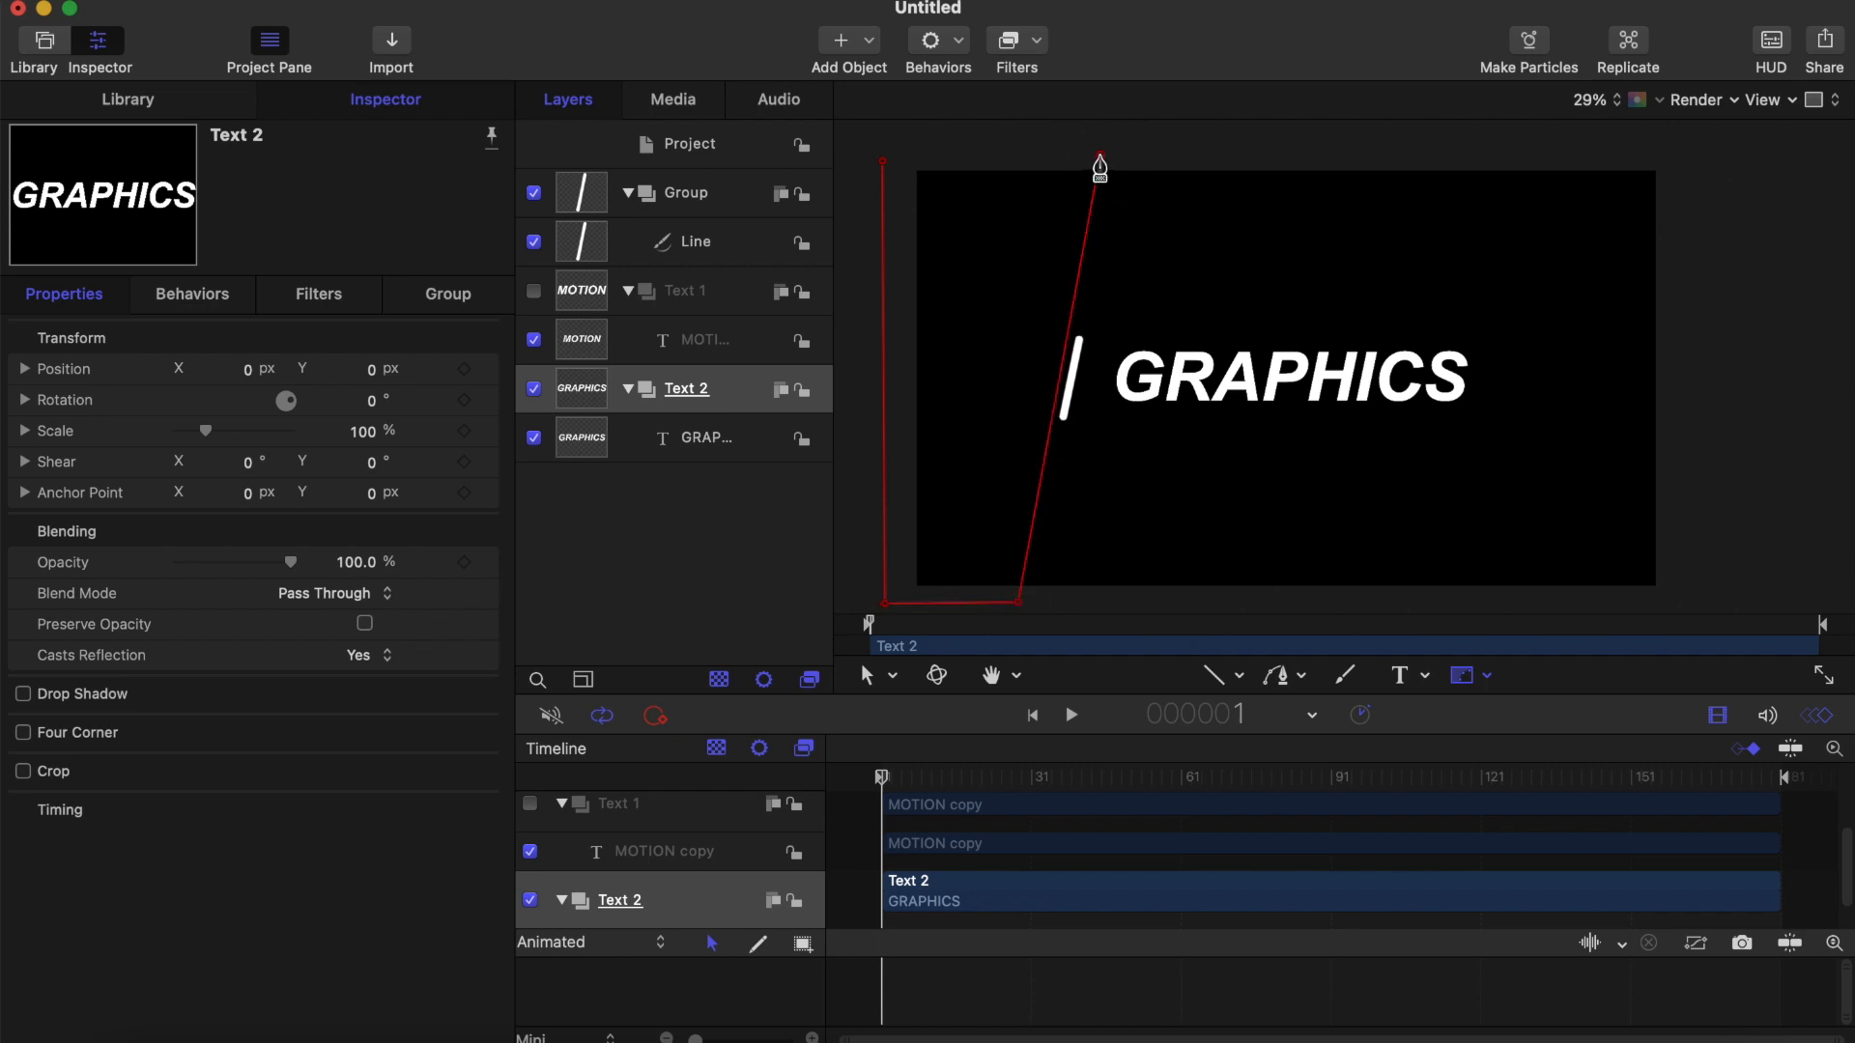
drag(1100, 157, 1112, 165)
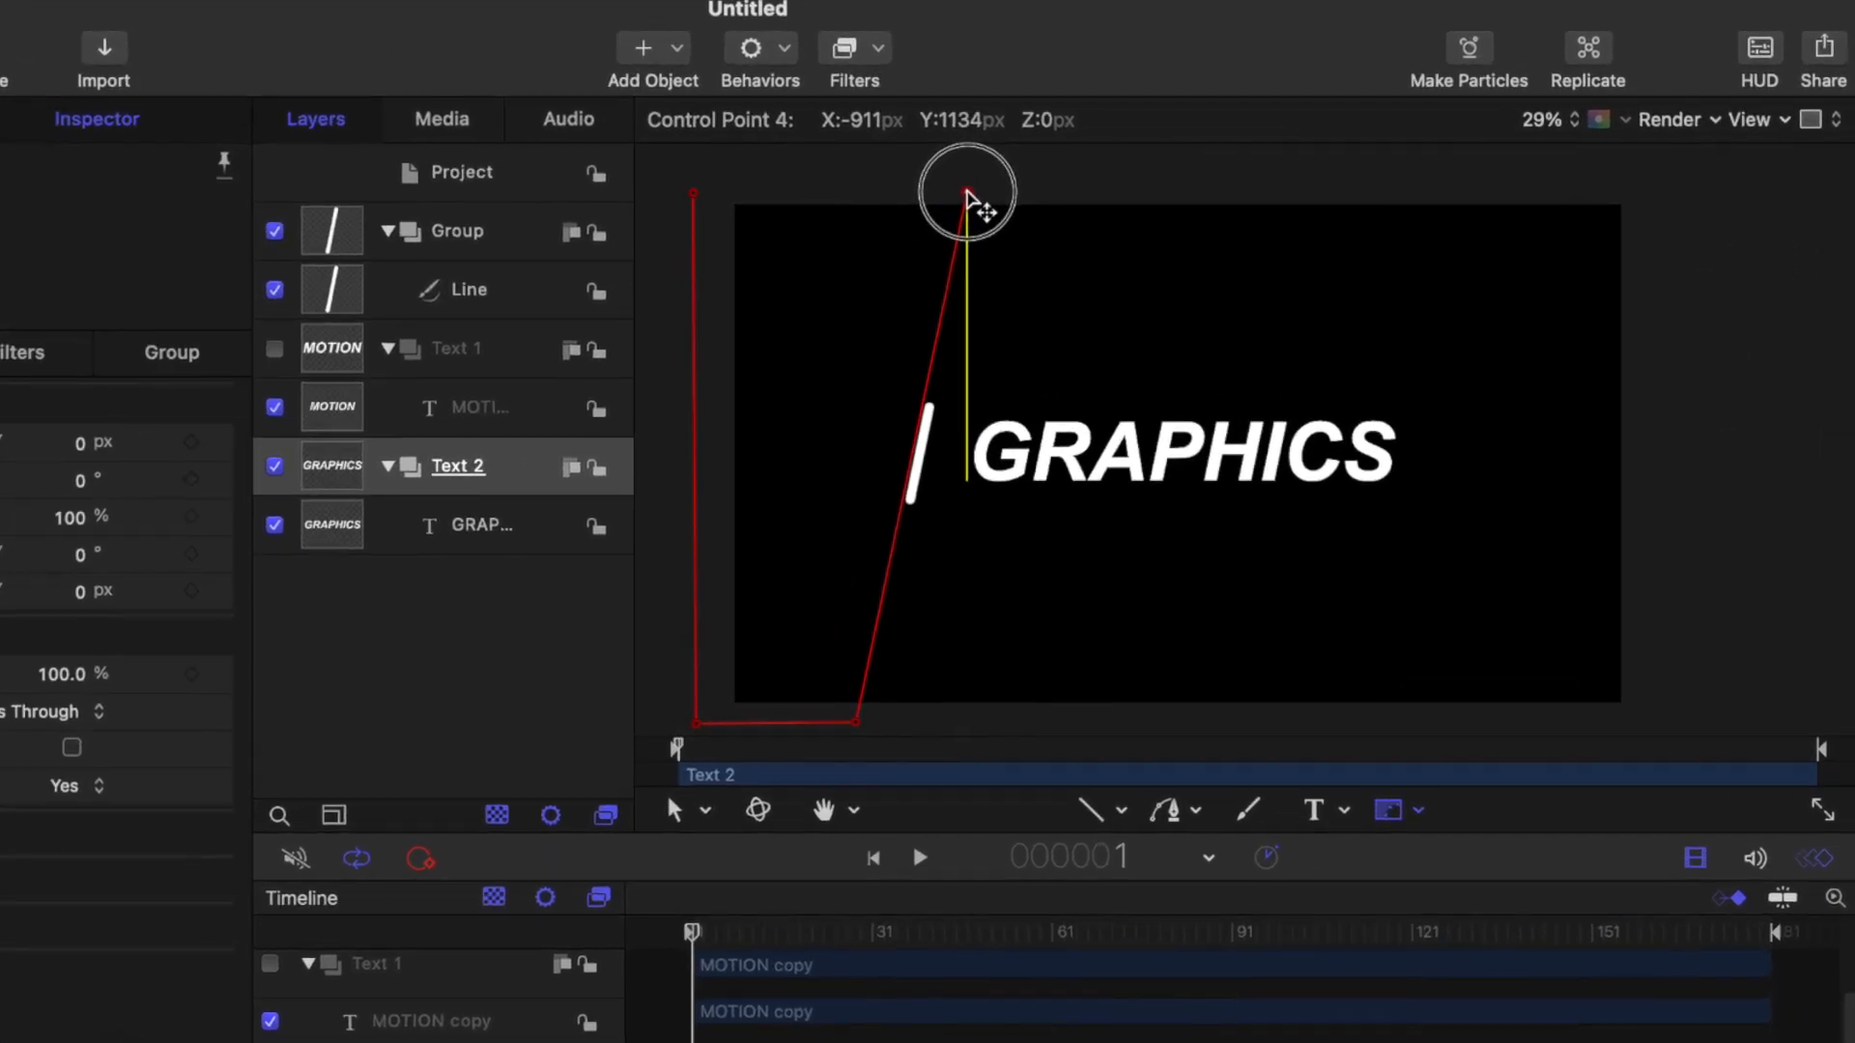
drag(969, 193, 970, 196)
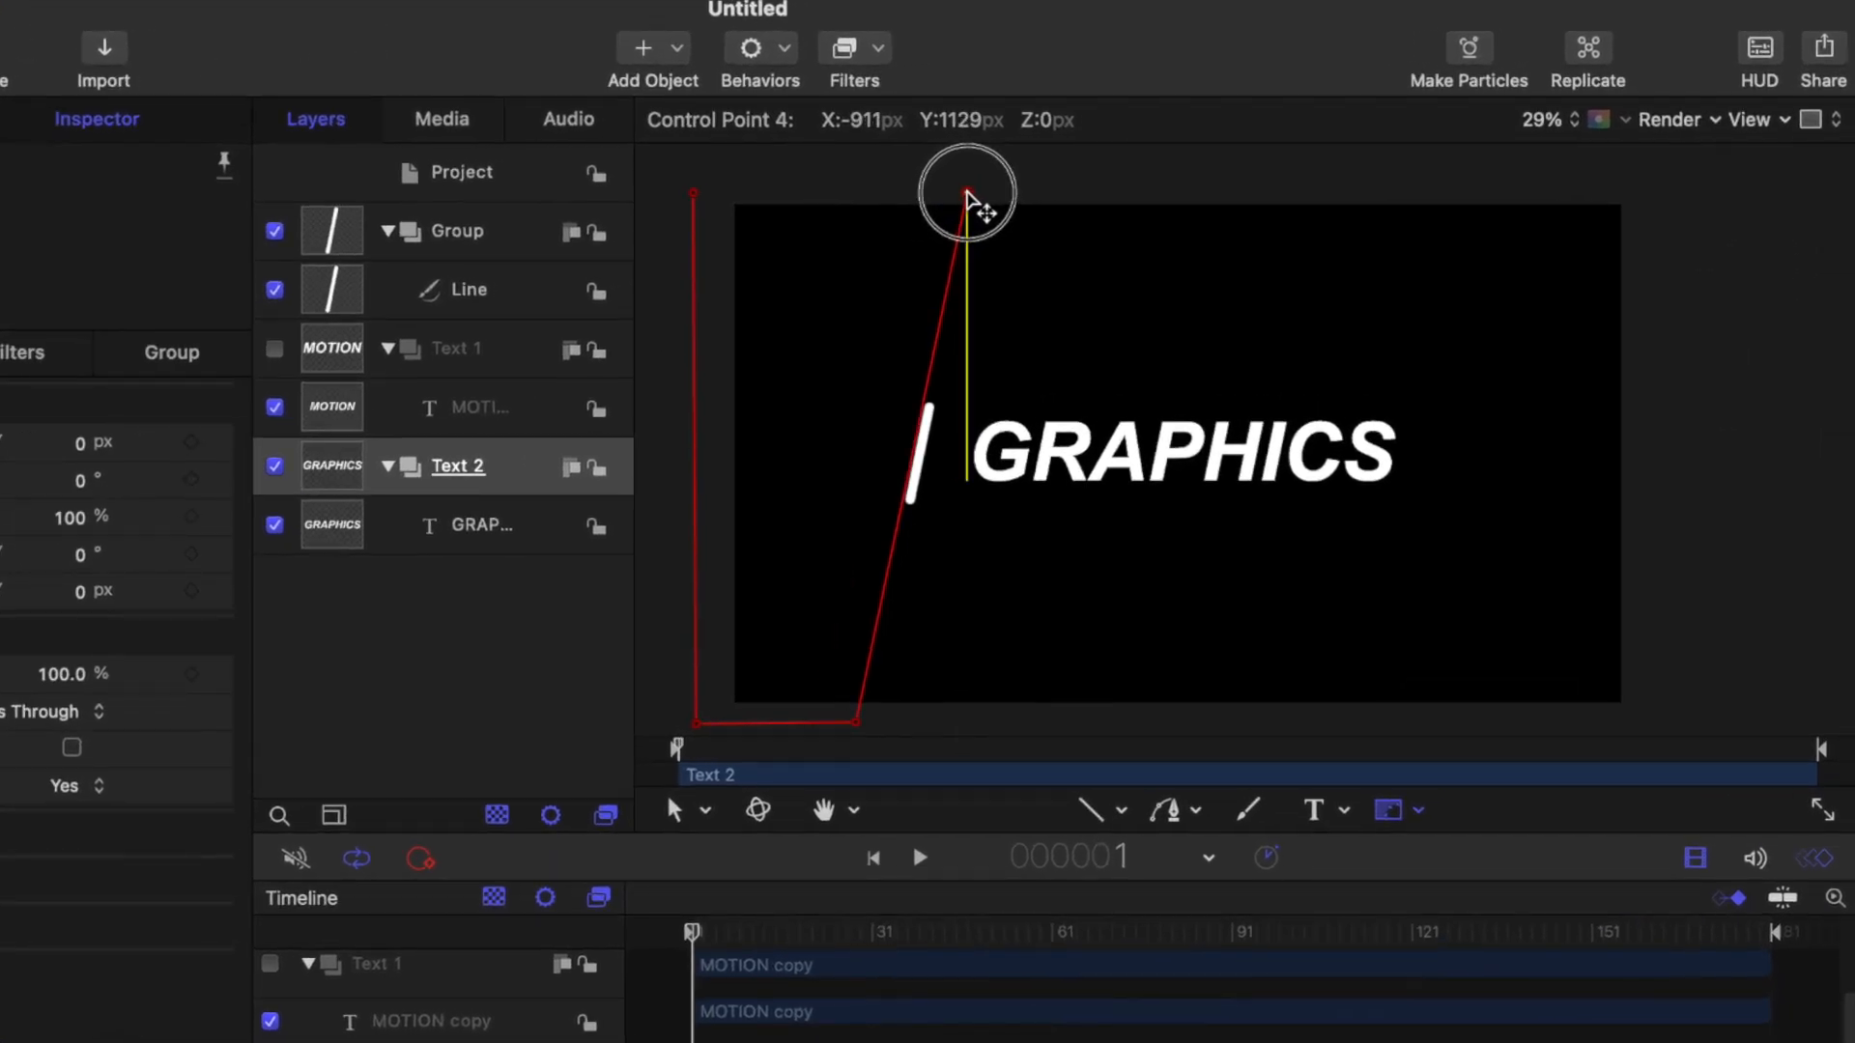
drag(968, 195, 968, 194)
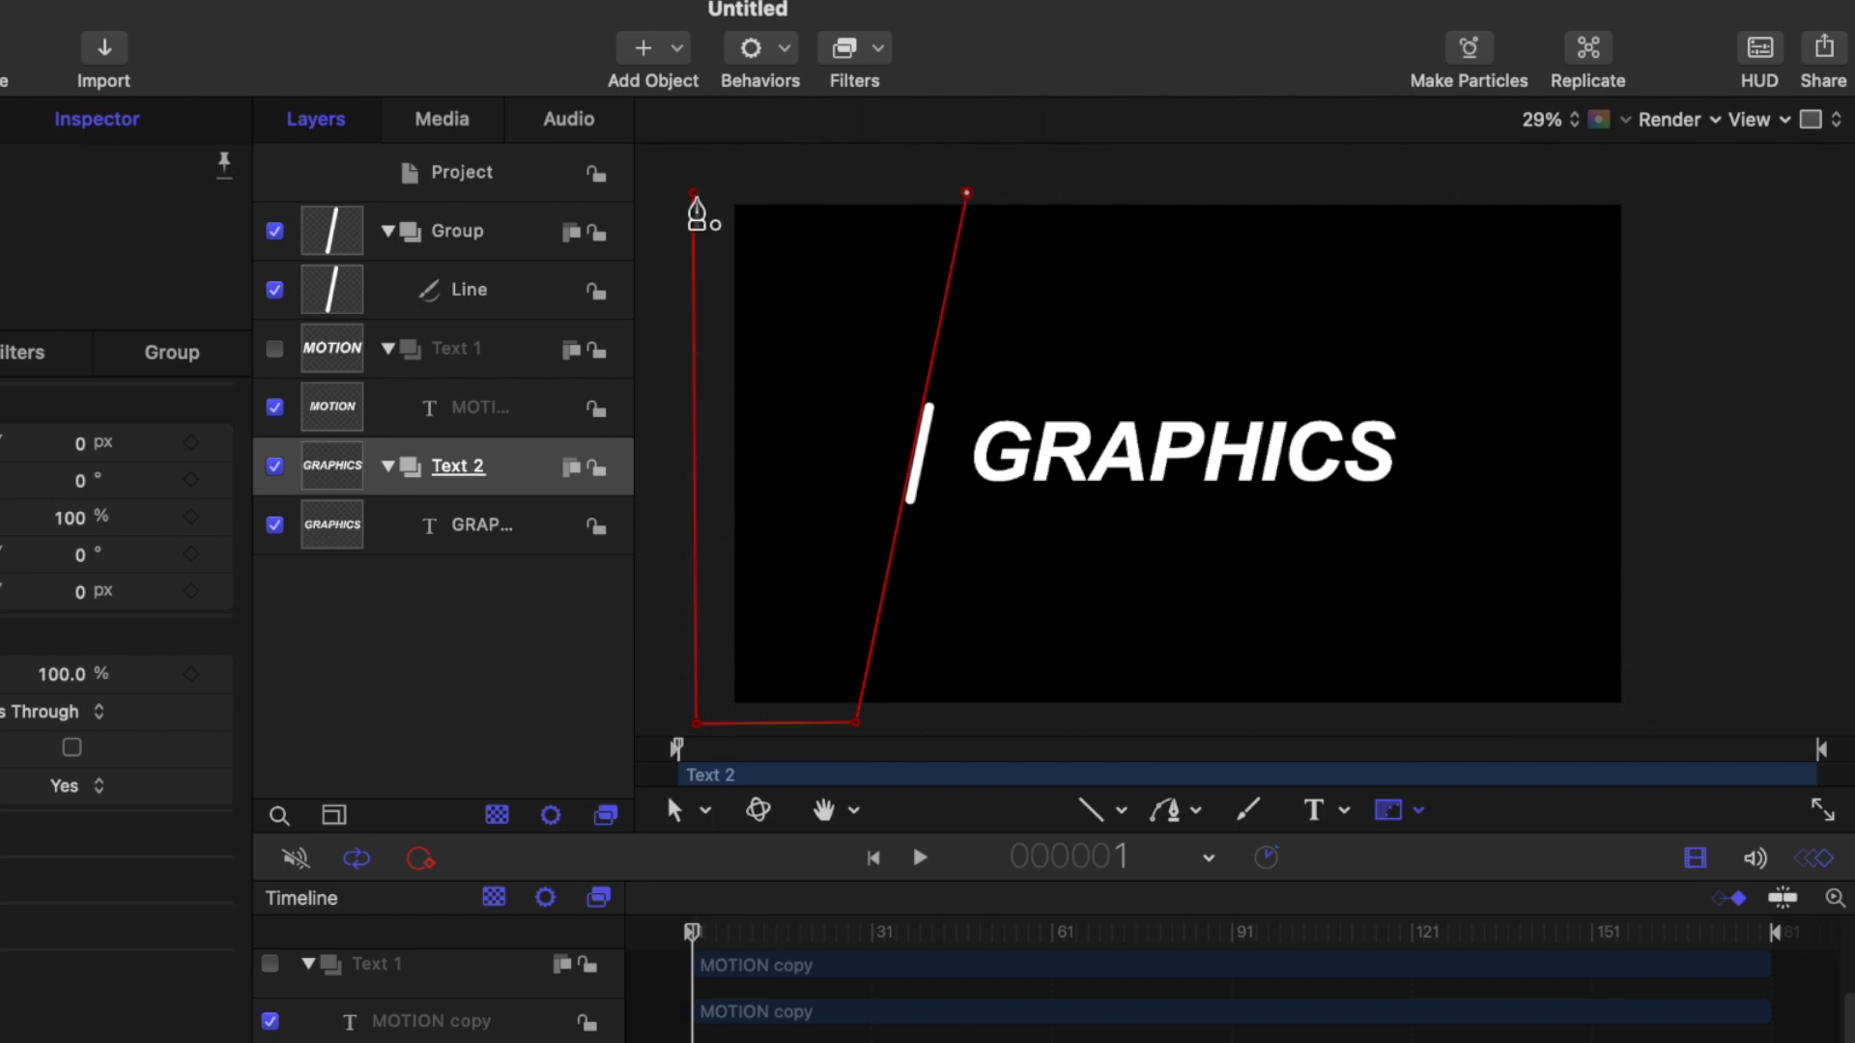
click(694, 193)
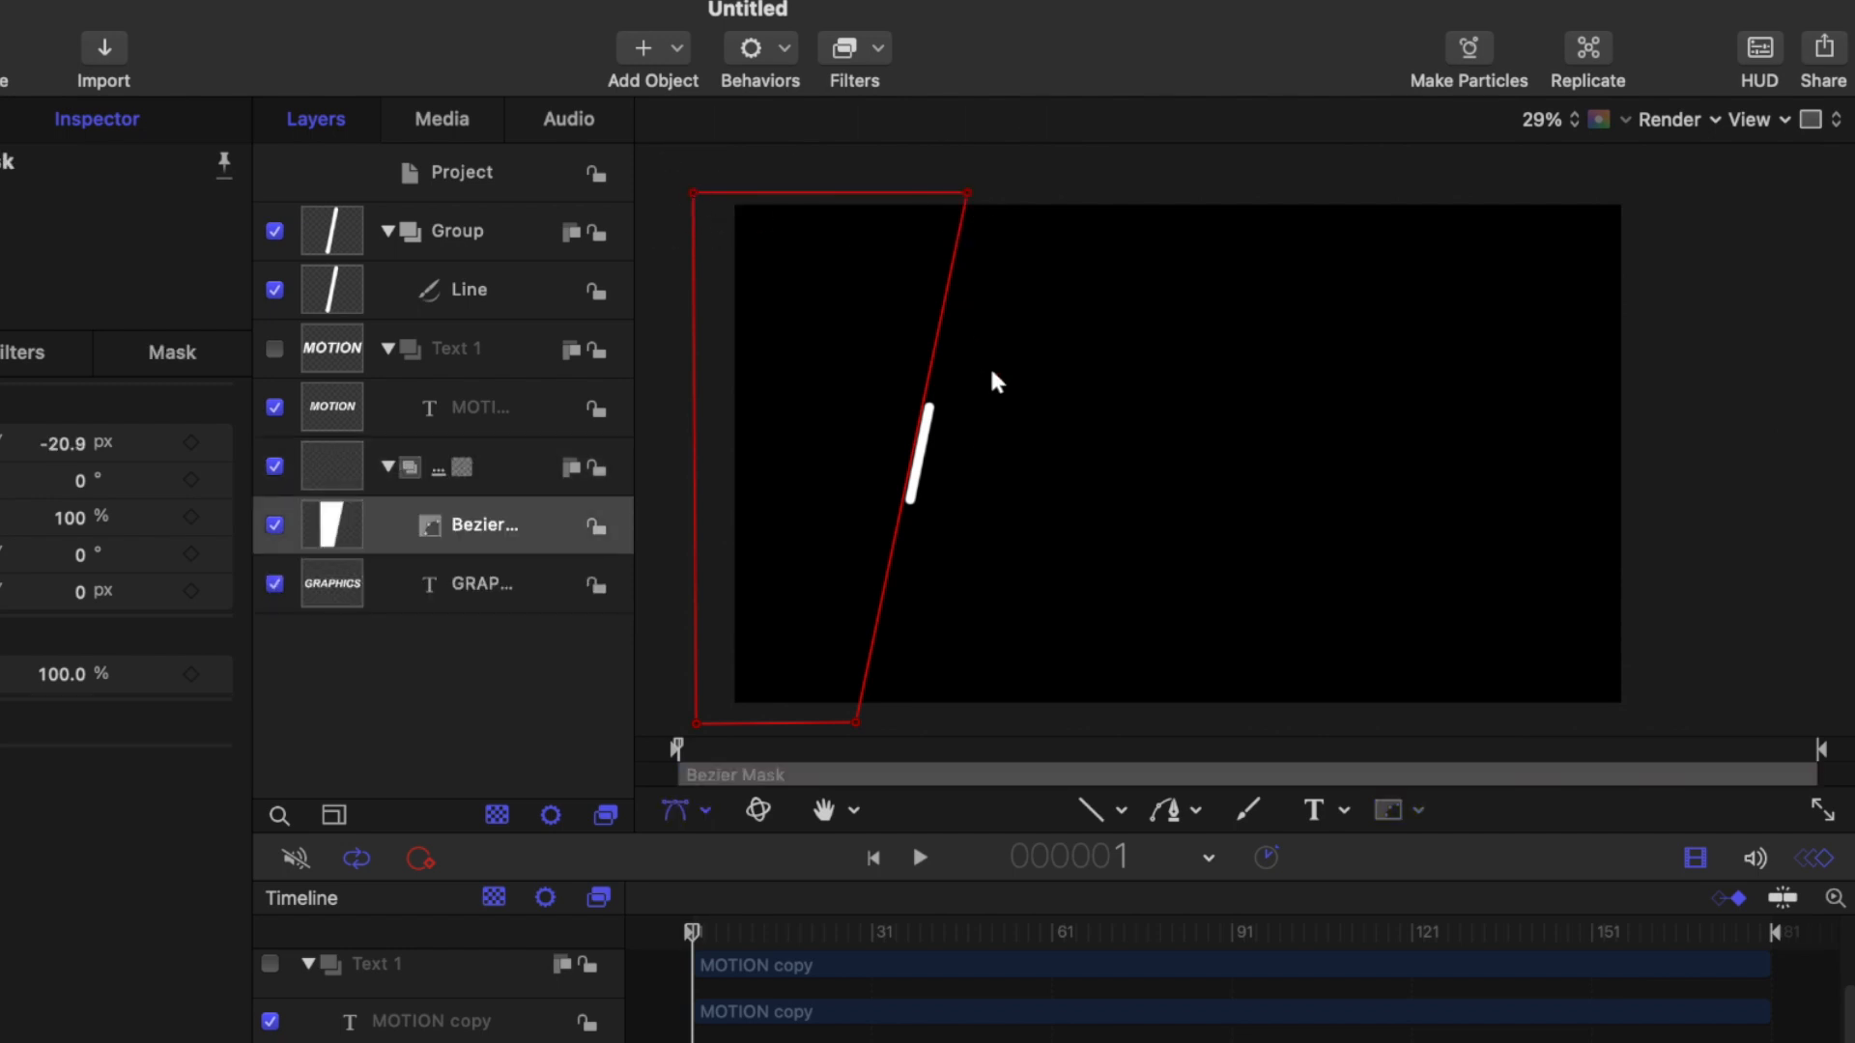
Step: Add a keyframe to the Bezier mask's Control Points at frame 15
scroll(929, 415, up, 3)
scroll(929, 415, down, 3)
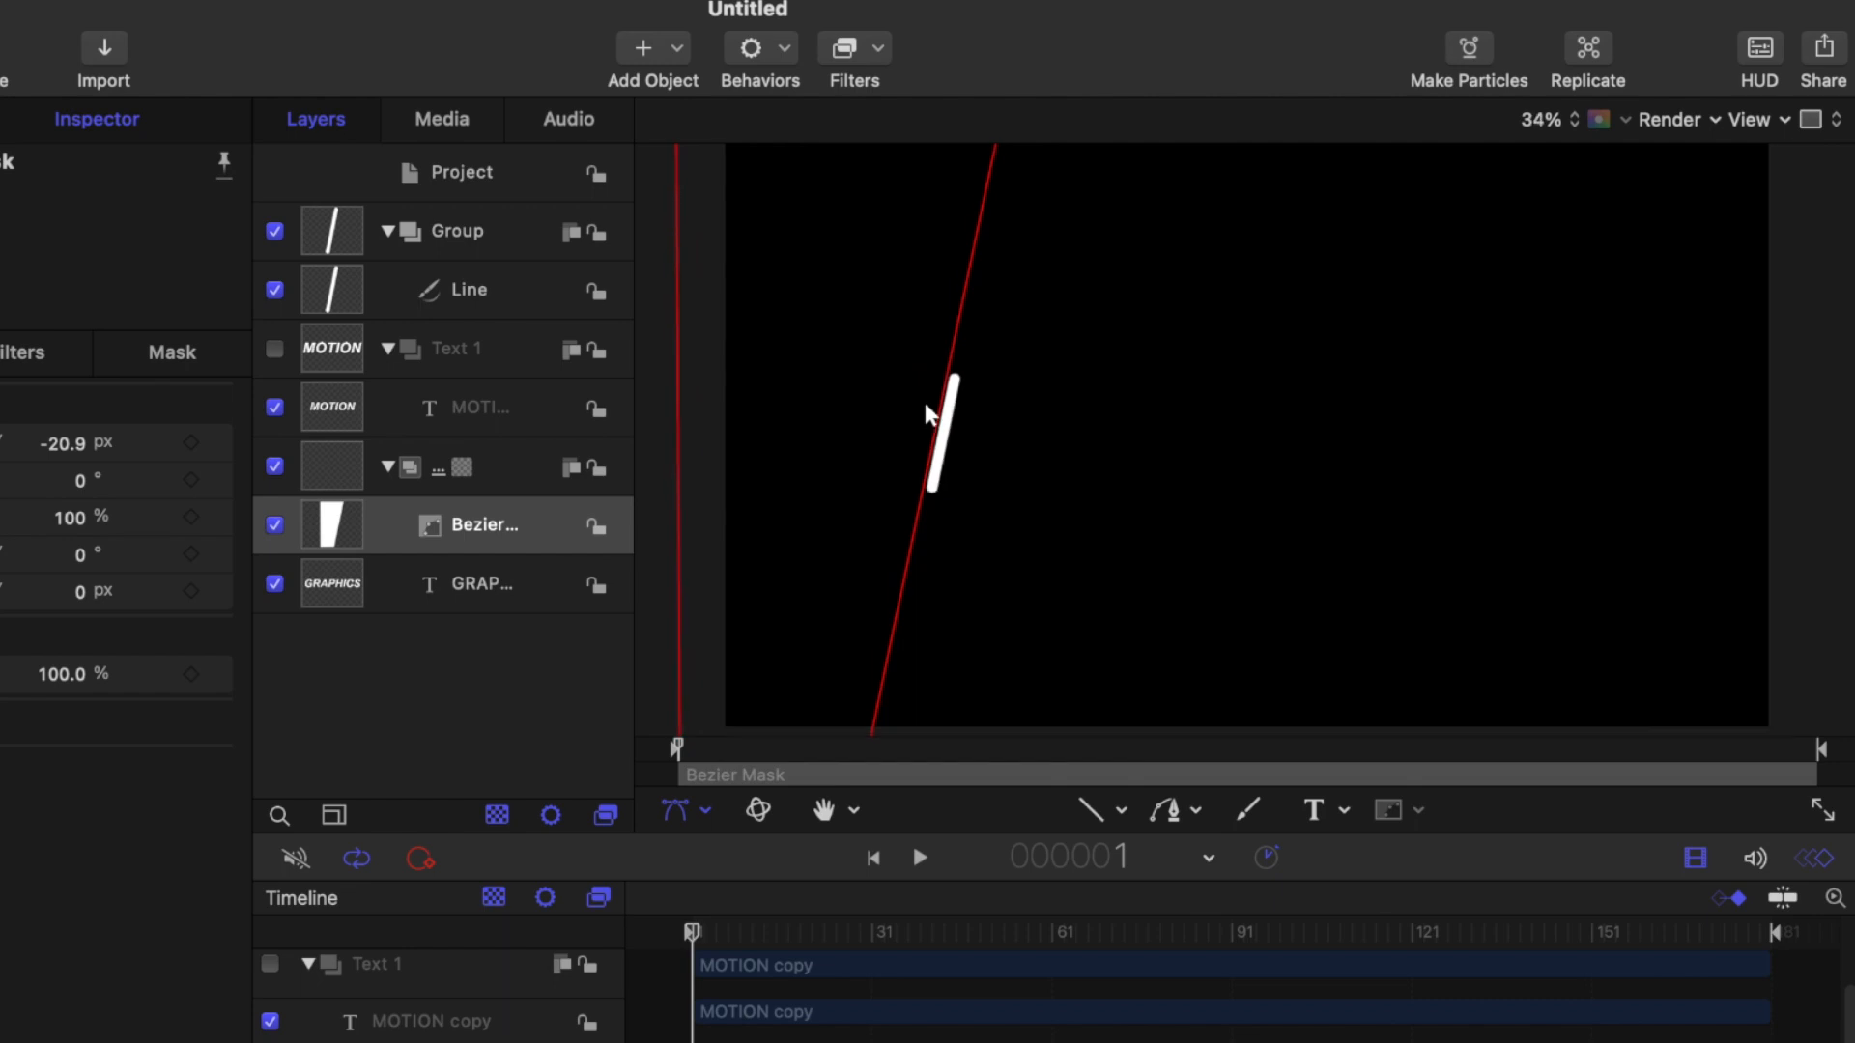
scroll(930, 415, up, 3)
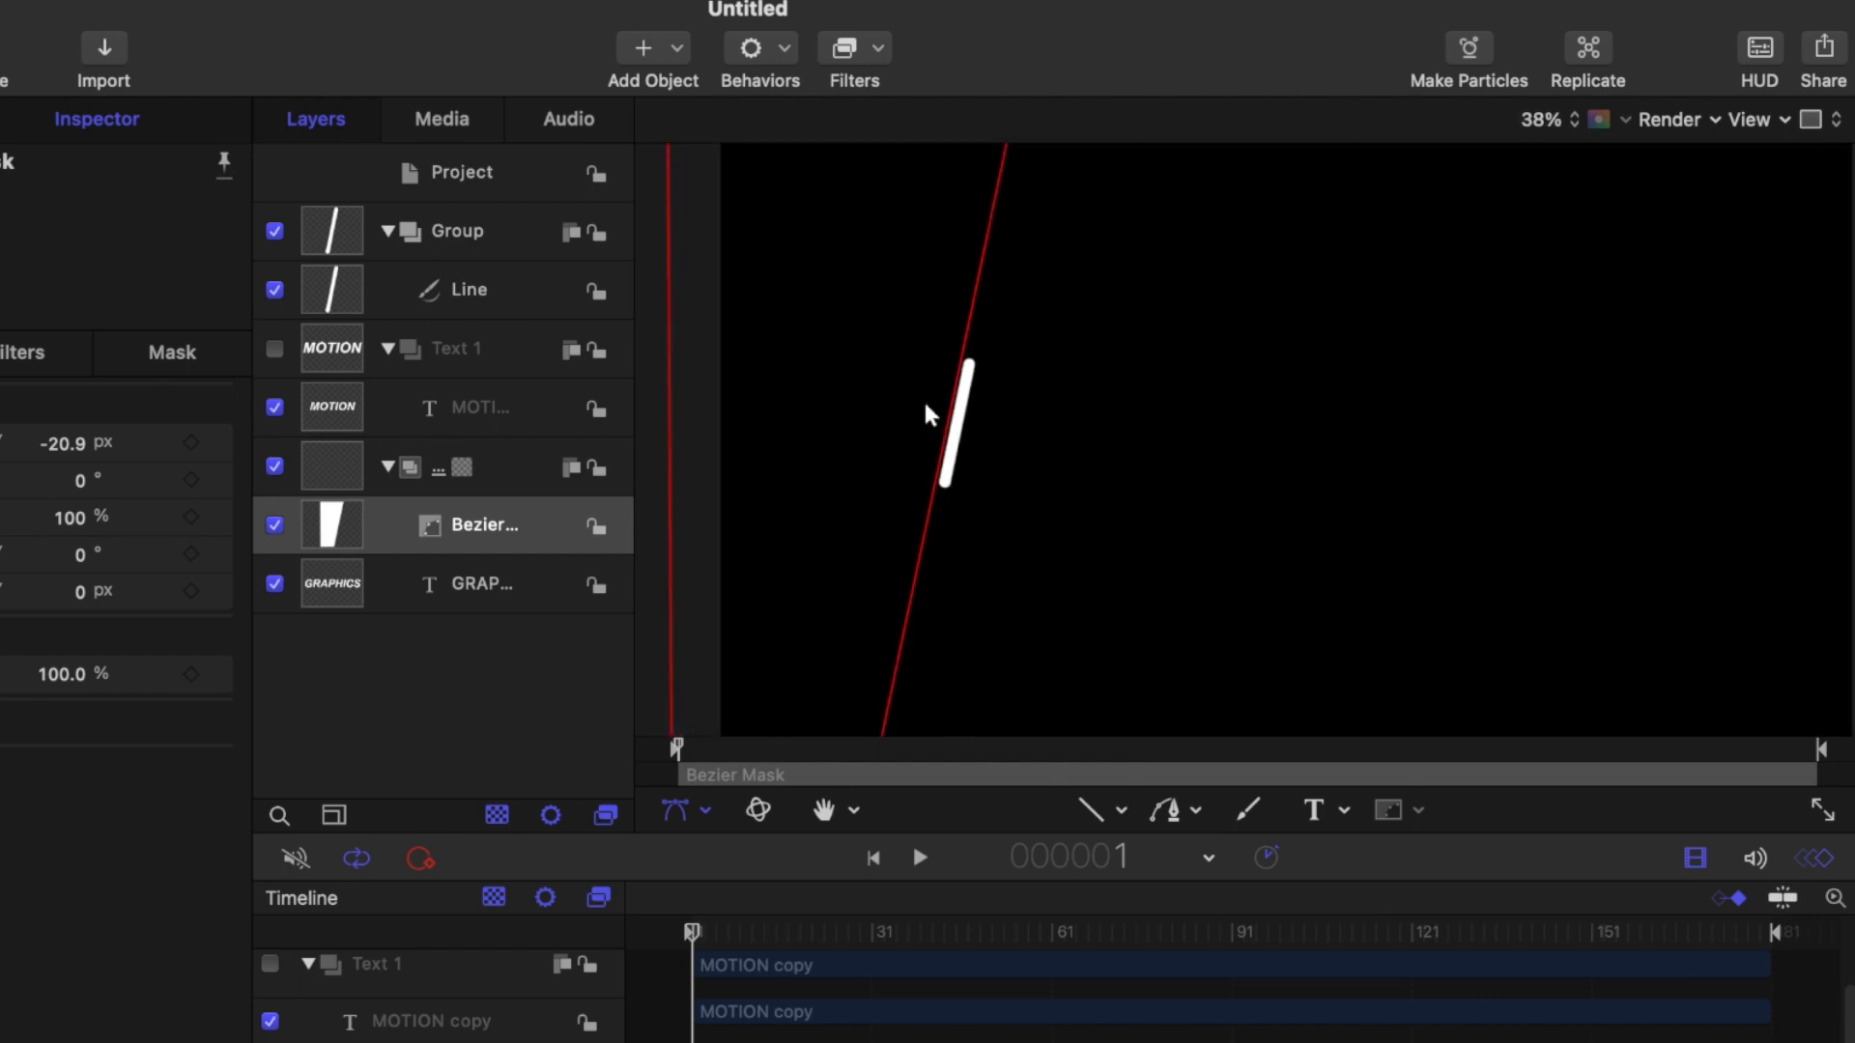
scroll(929, 415, down, 4)
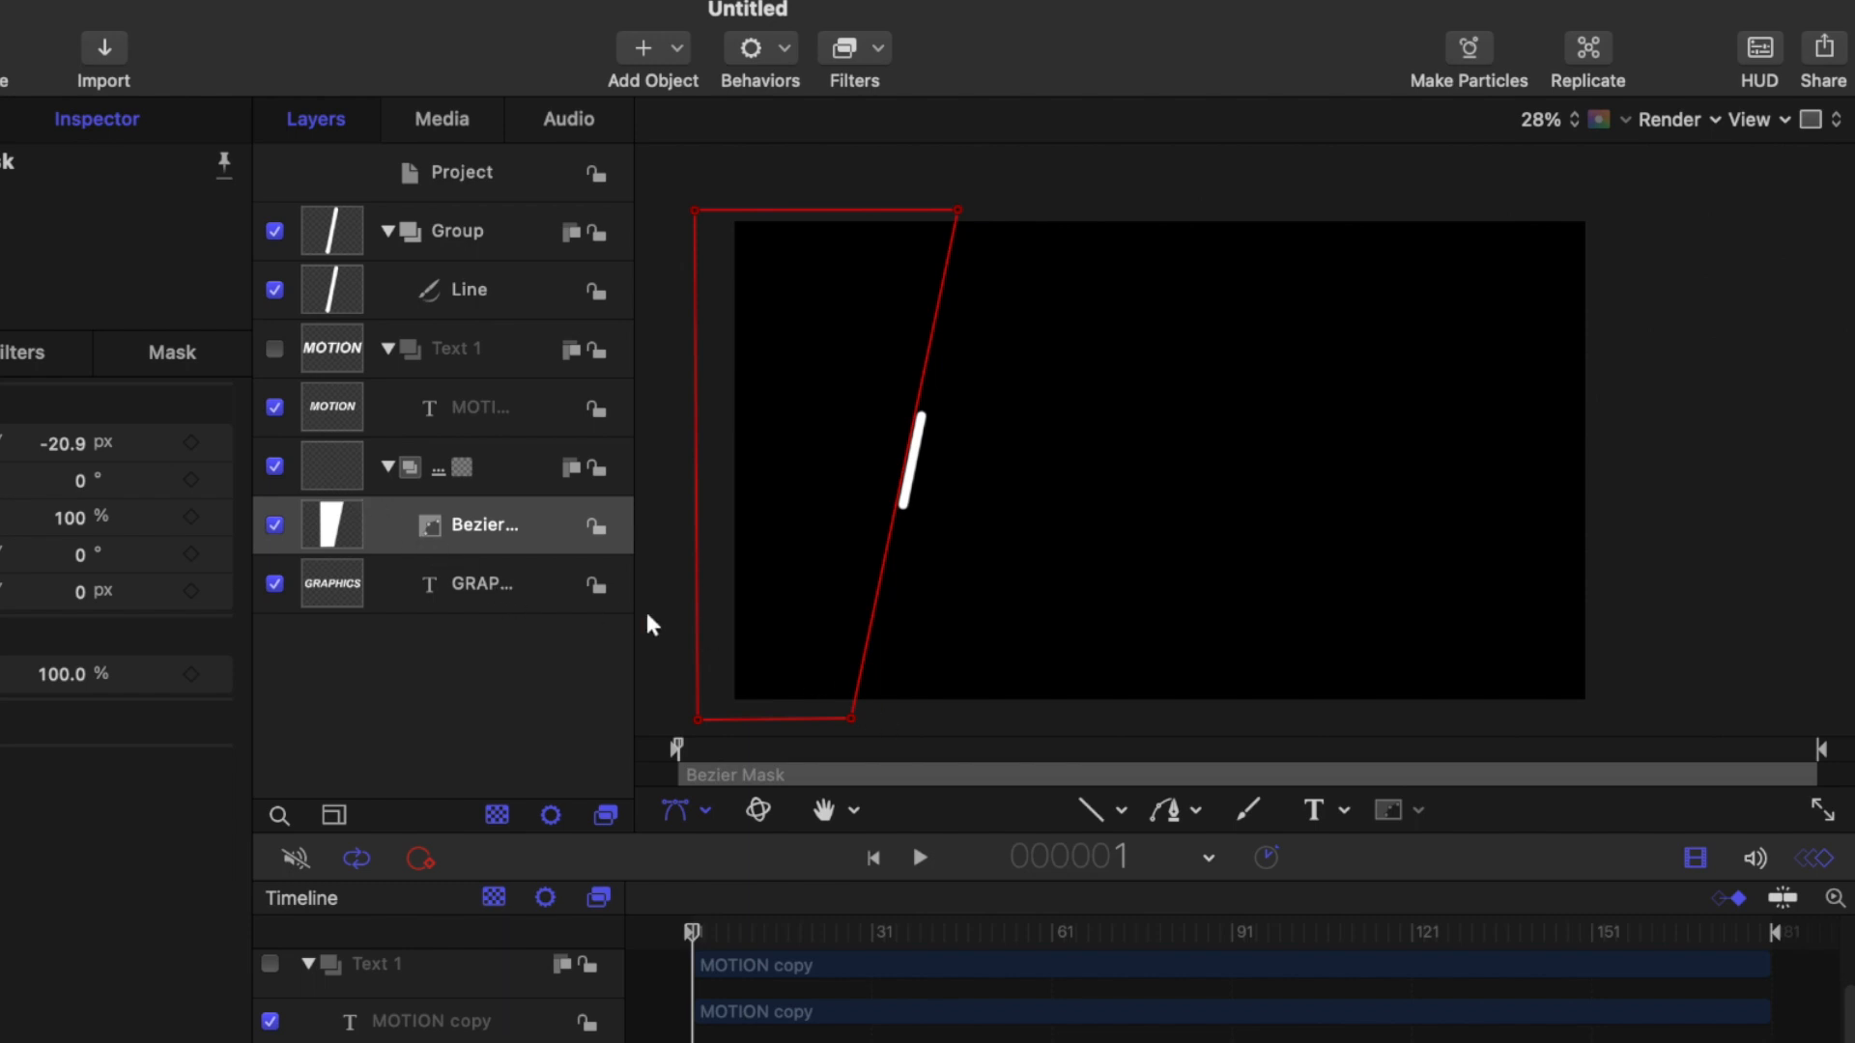
click(693, 930)
drag(692, 930, 777, 931)
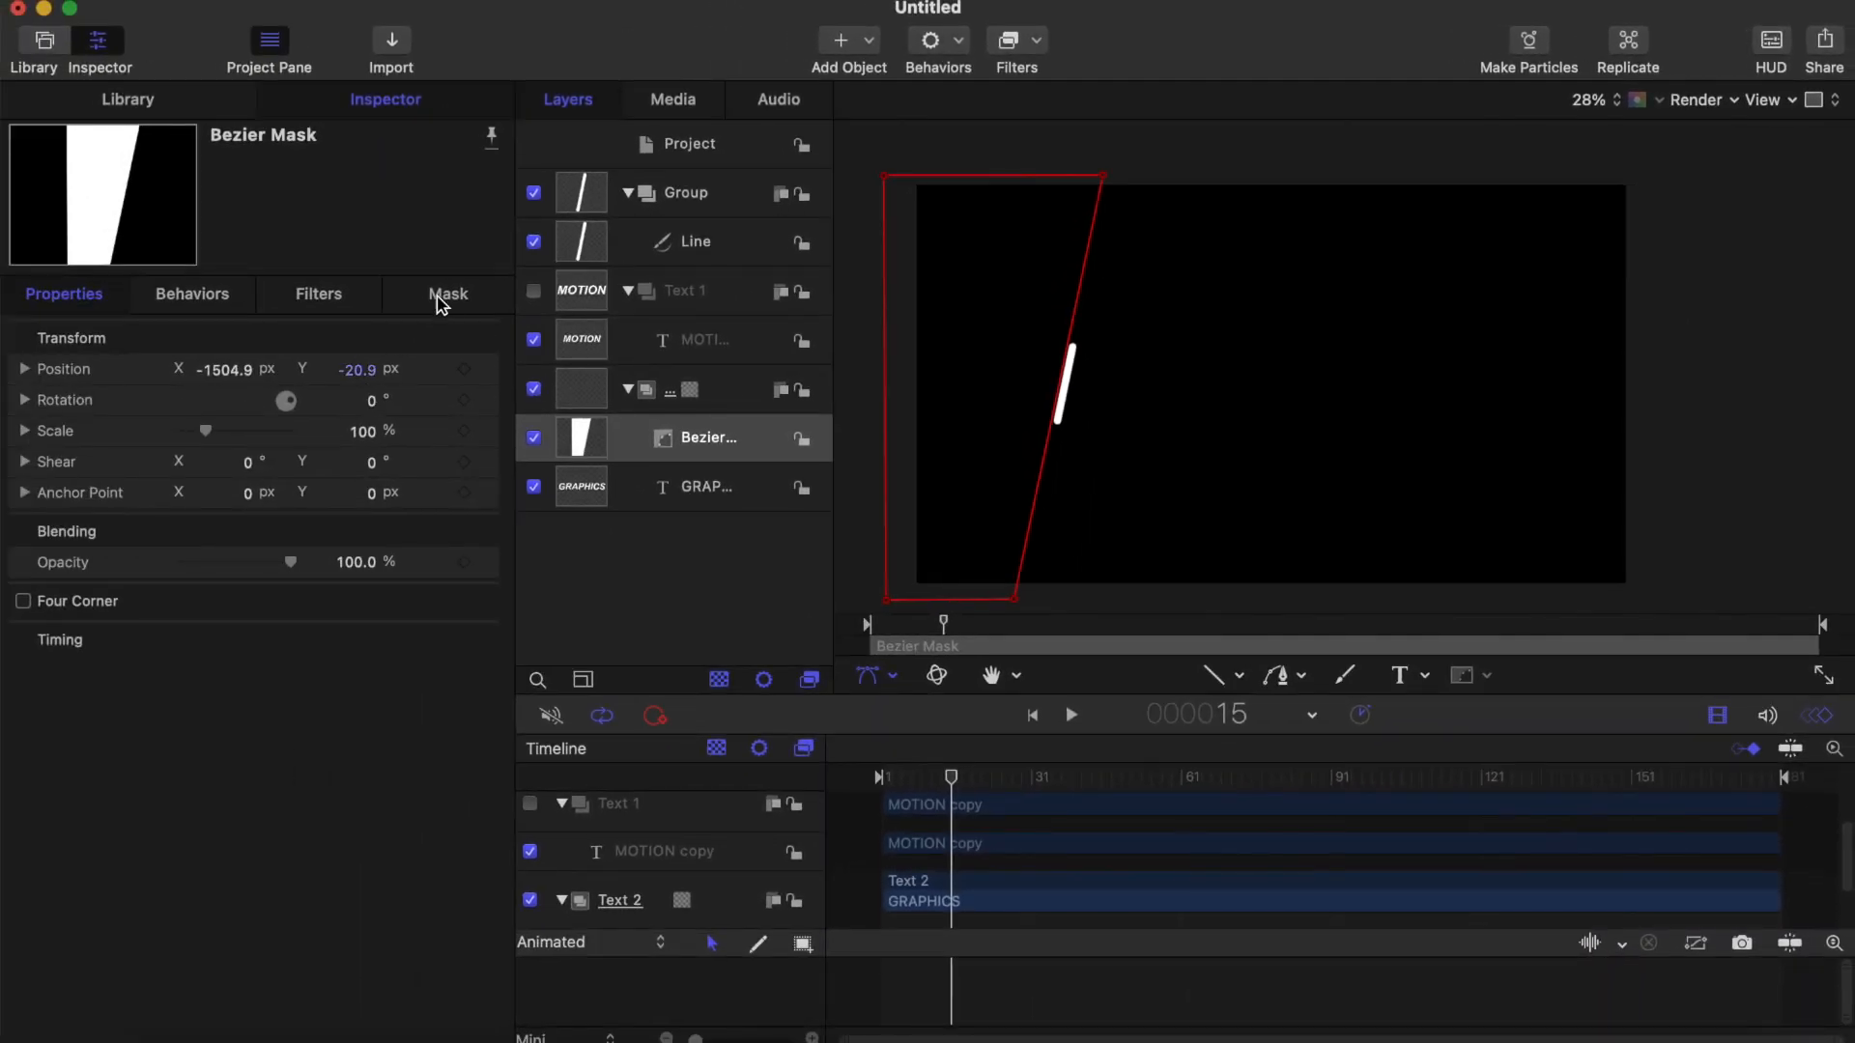
click(188, 348)
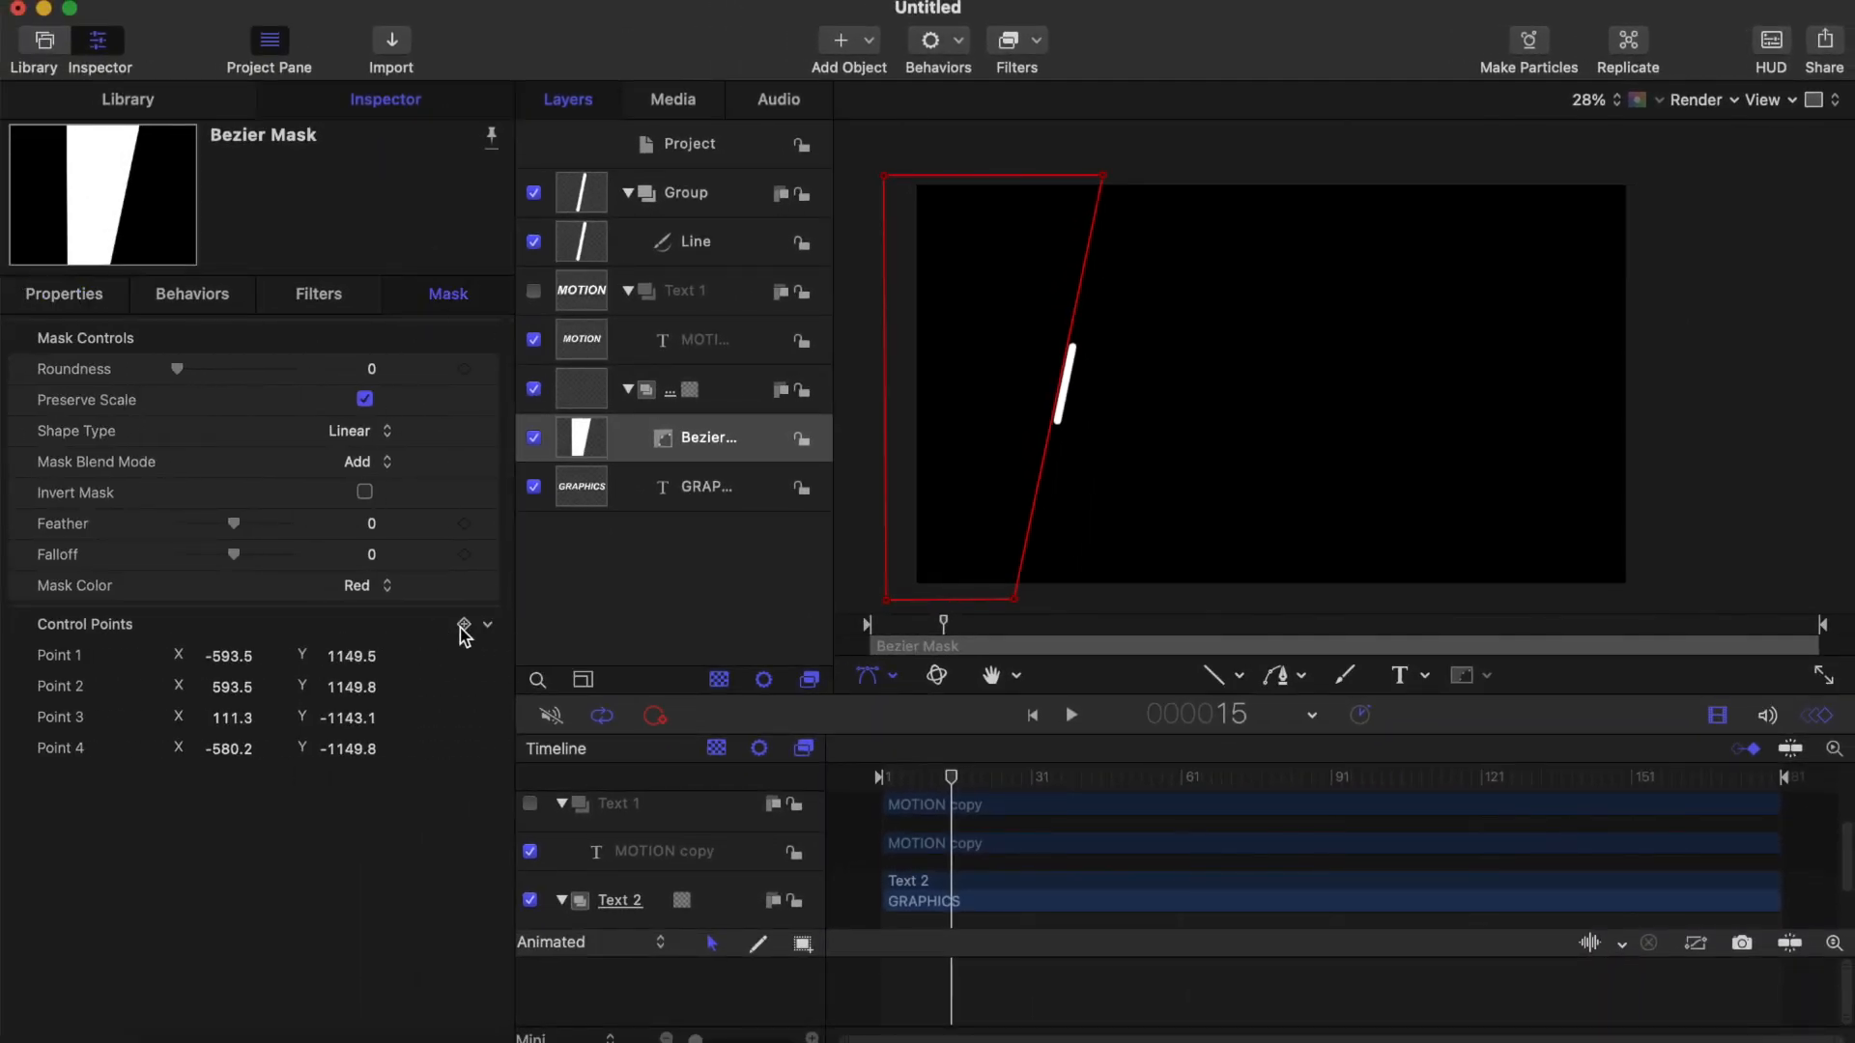
click(462, 625)
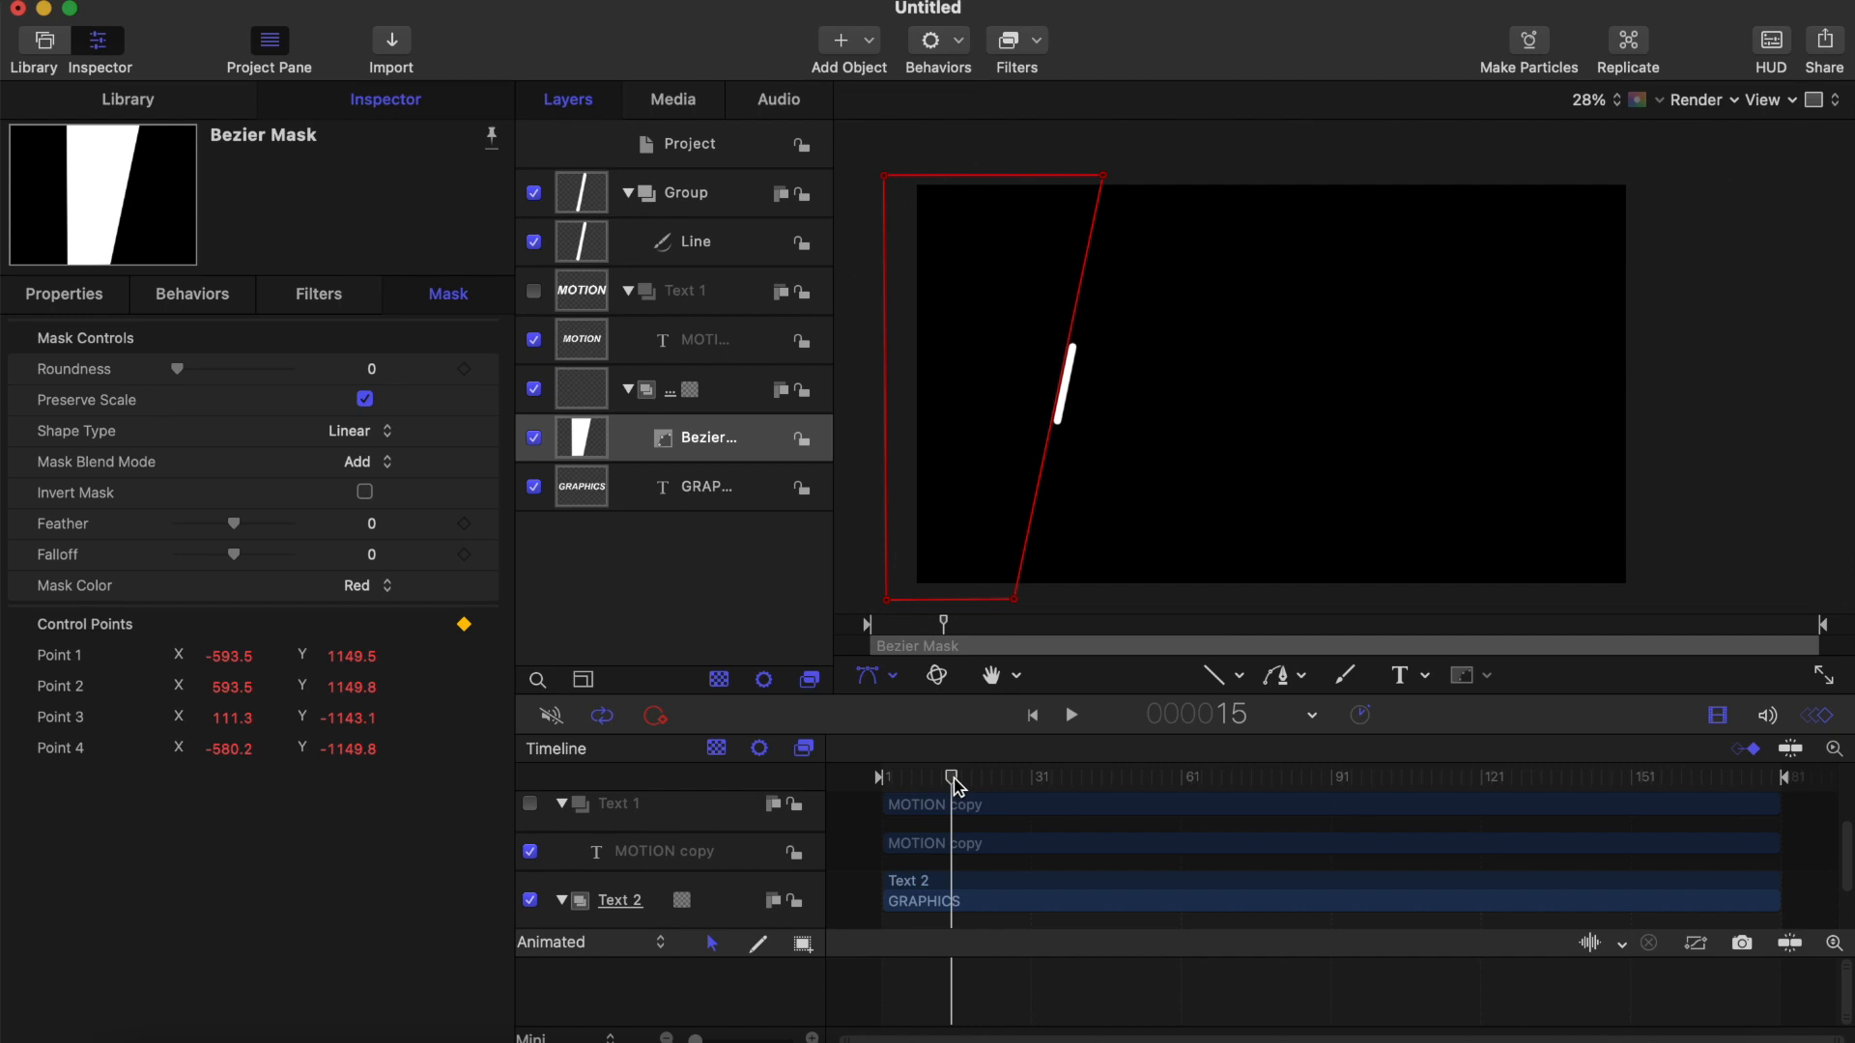
Step: At frame 16, shift the mask's slanted edge right so it lines up with the white line
drag(957, 785, 958, 784)
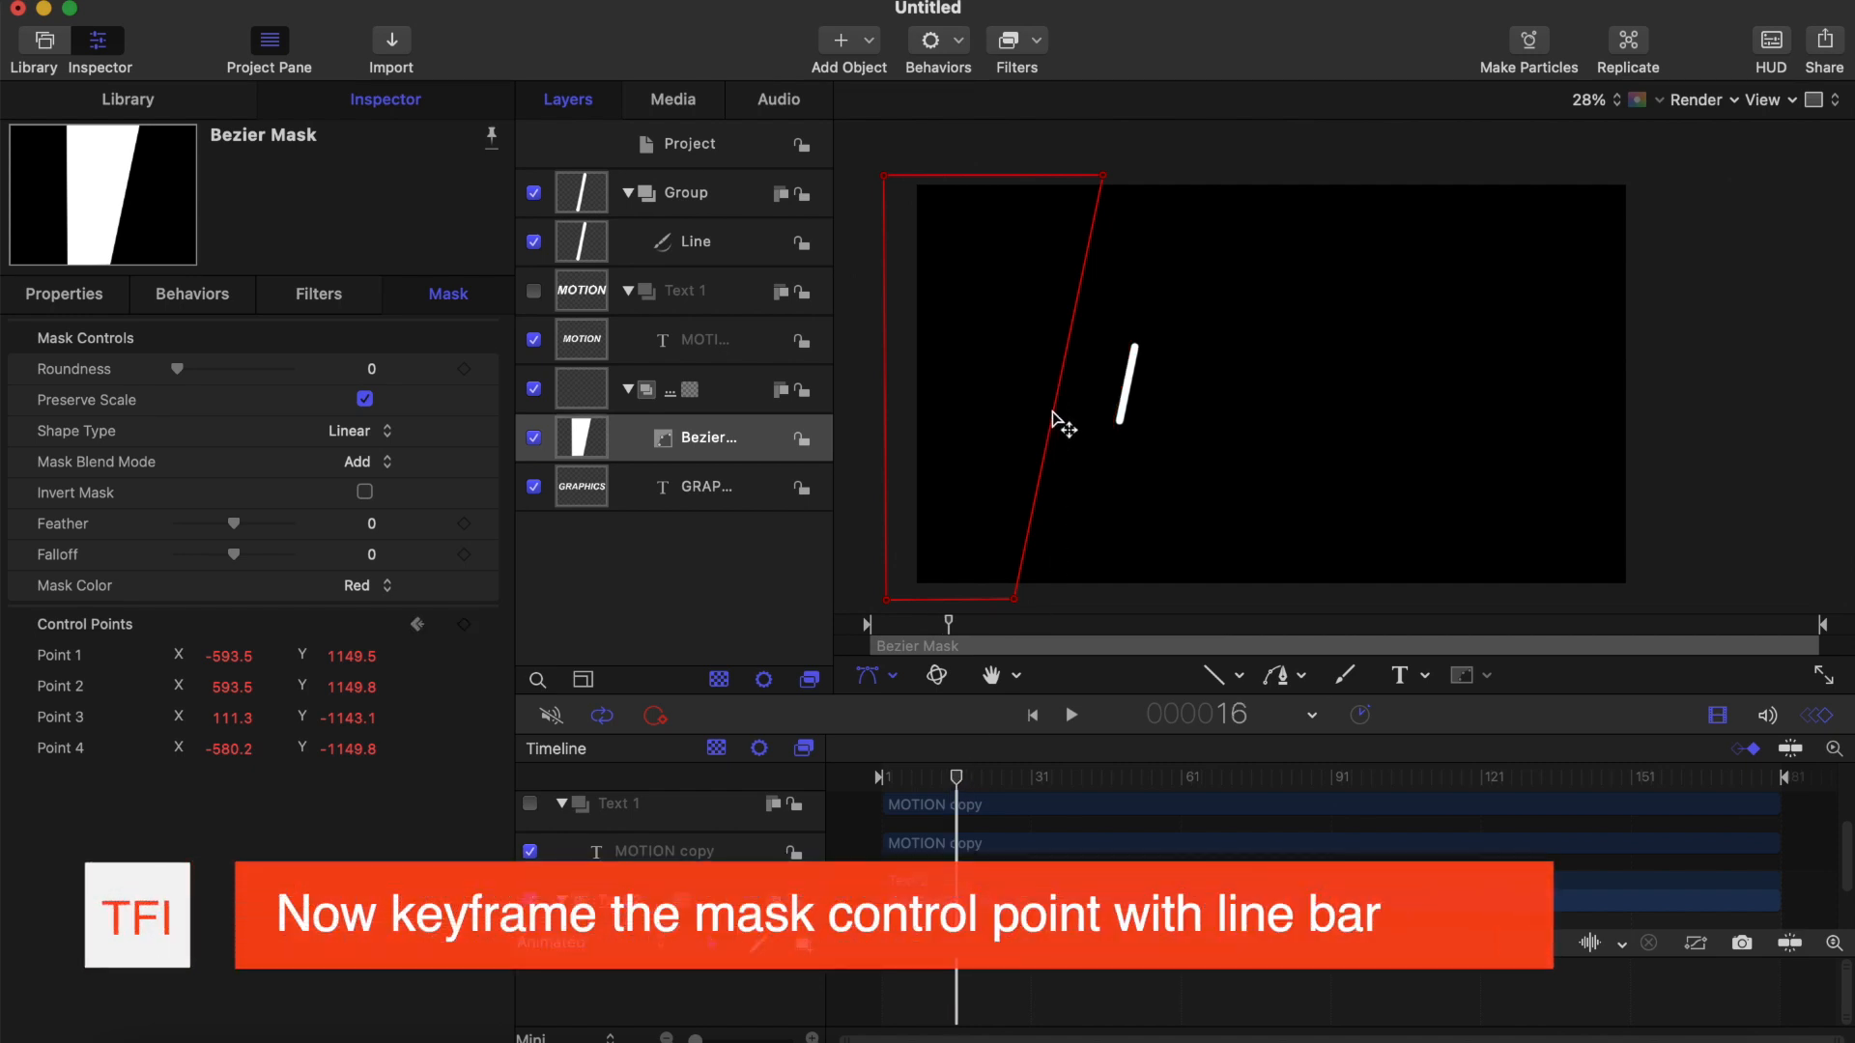
drag(1055, 416, 1115, 415)
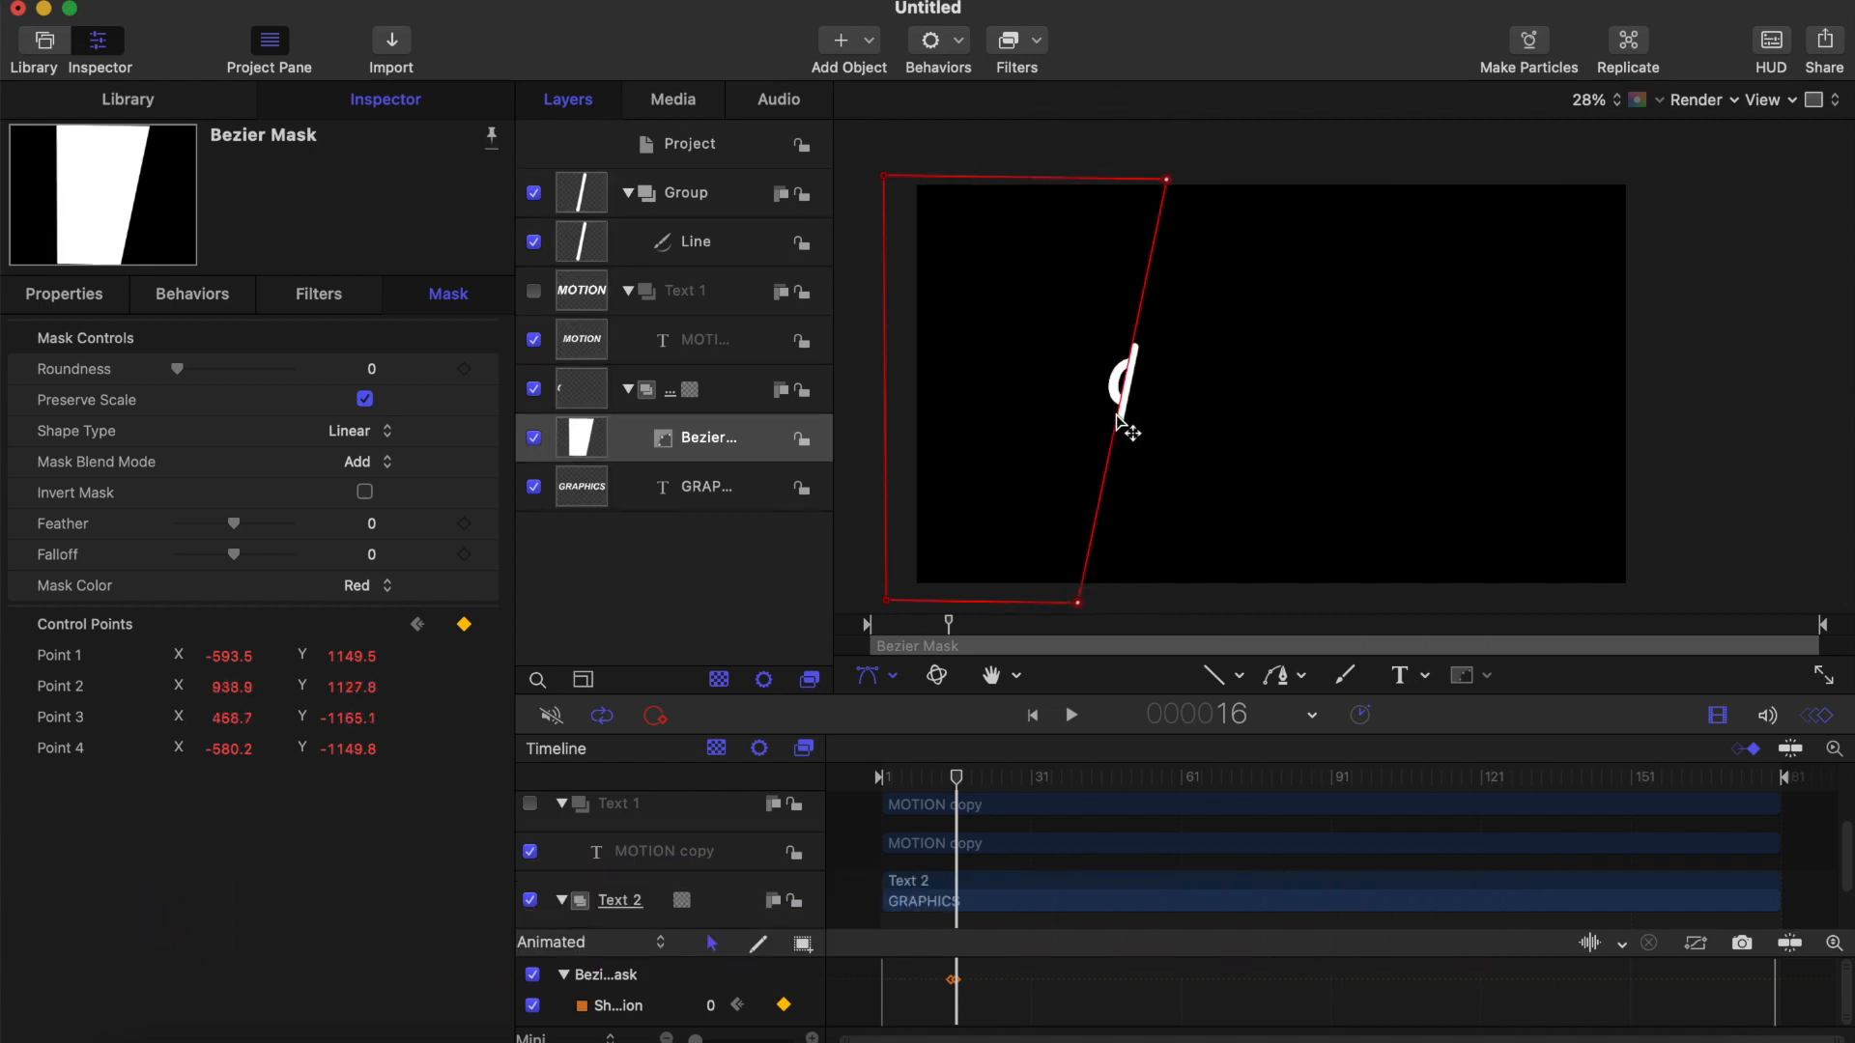
scroll(1115, 415, up, 1)
scroll(1117, 423, up, 4)
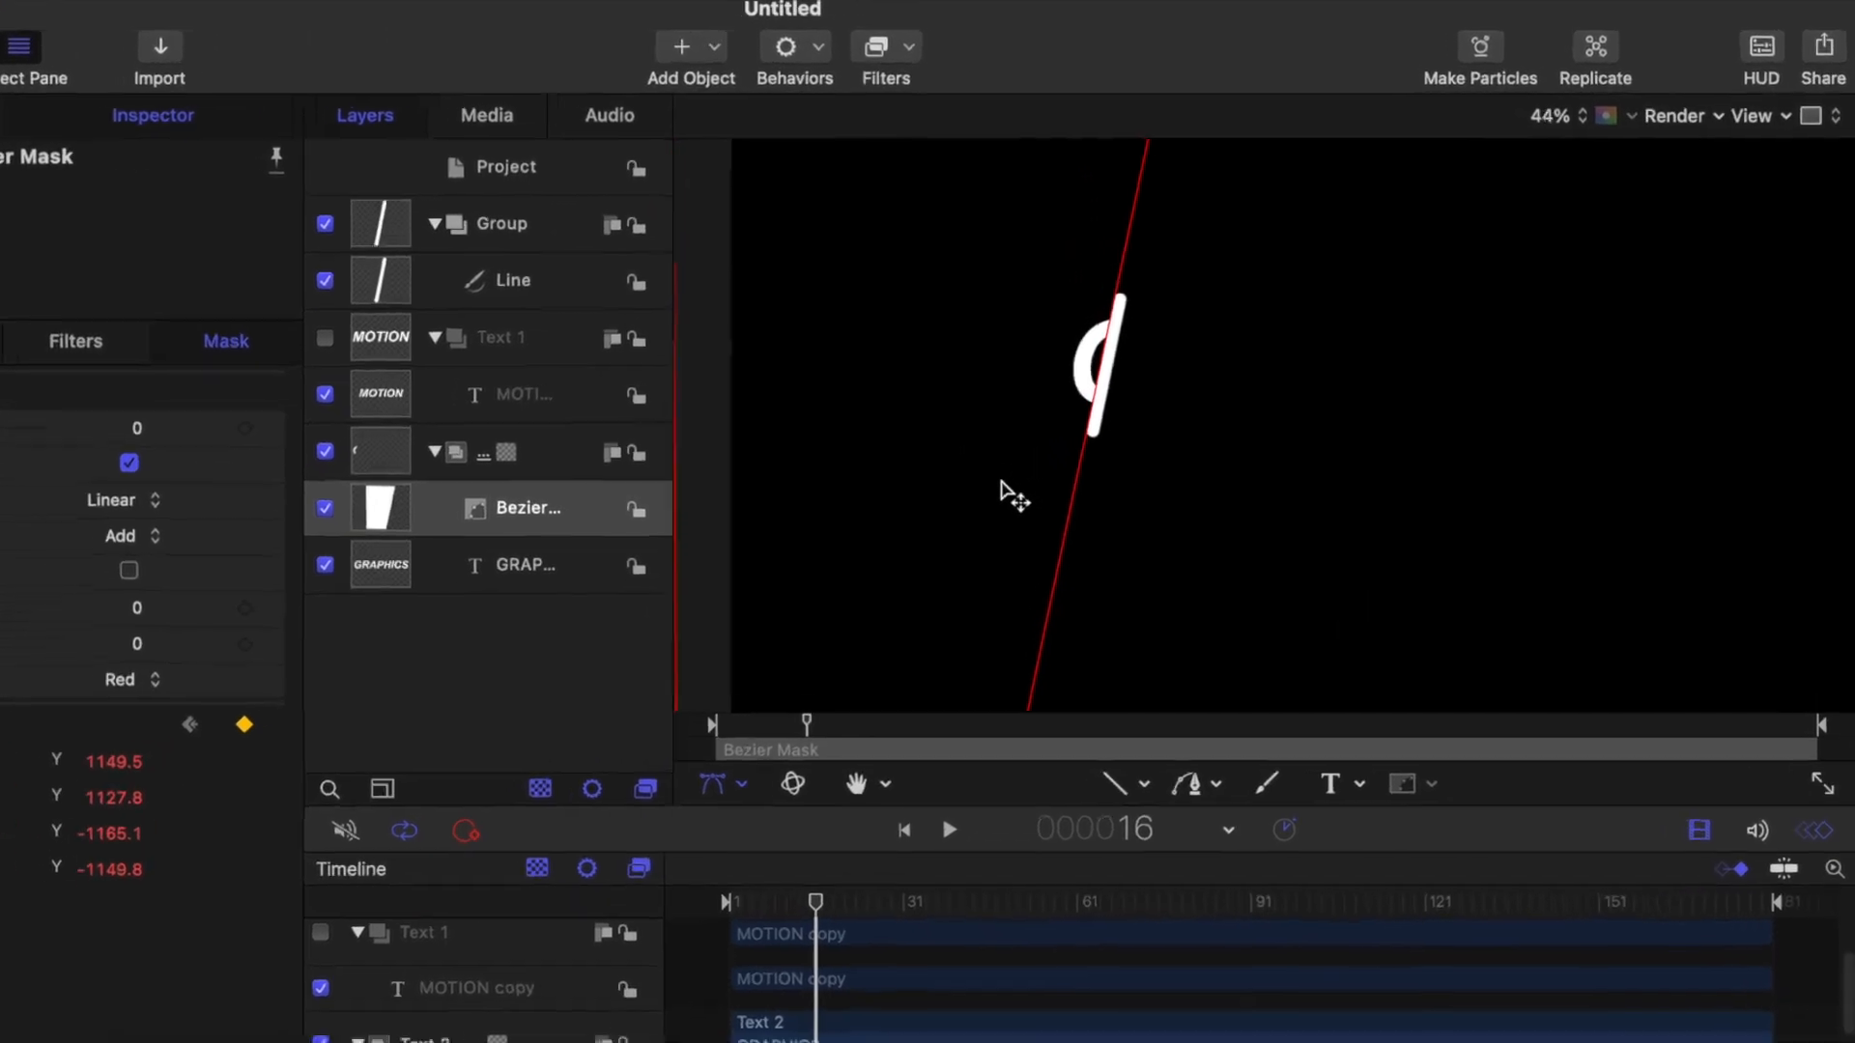
scroll(1001, 480, up, 4)
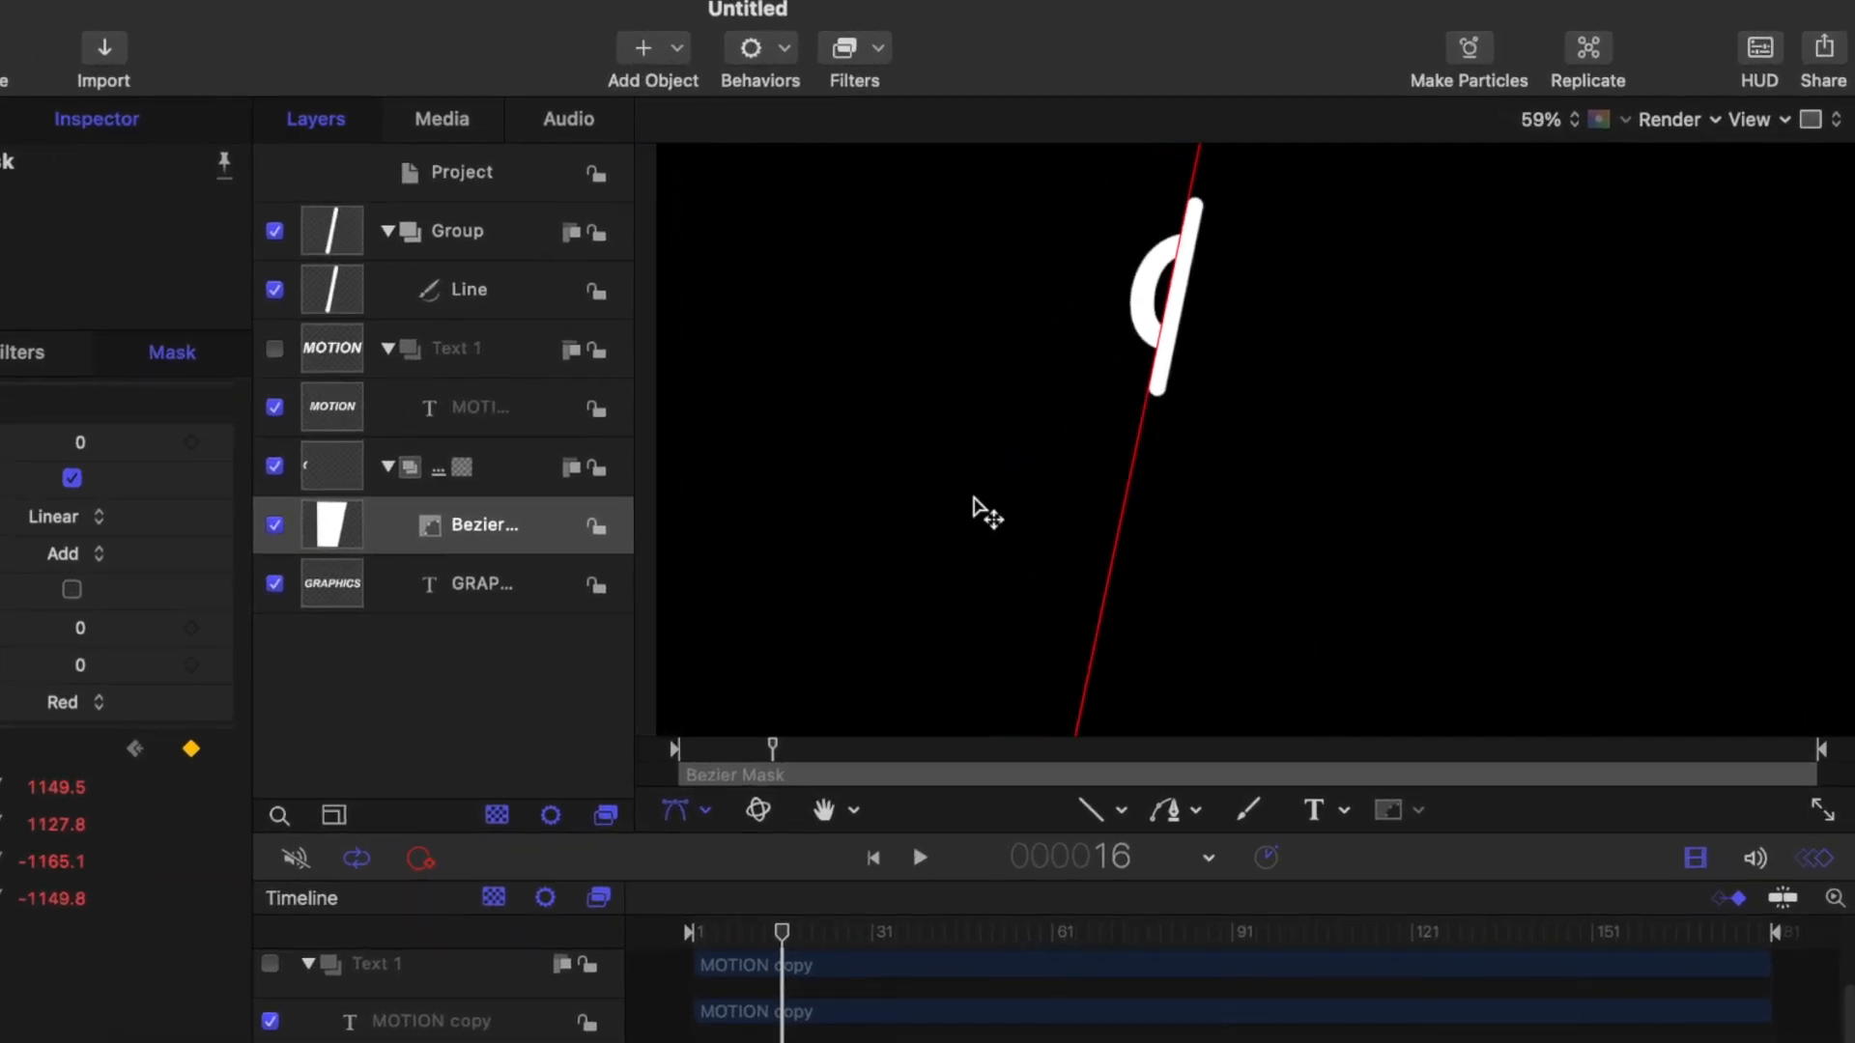
scroll(985, 512, up, 3)
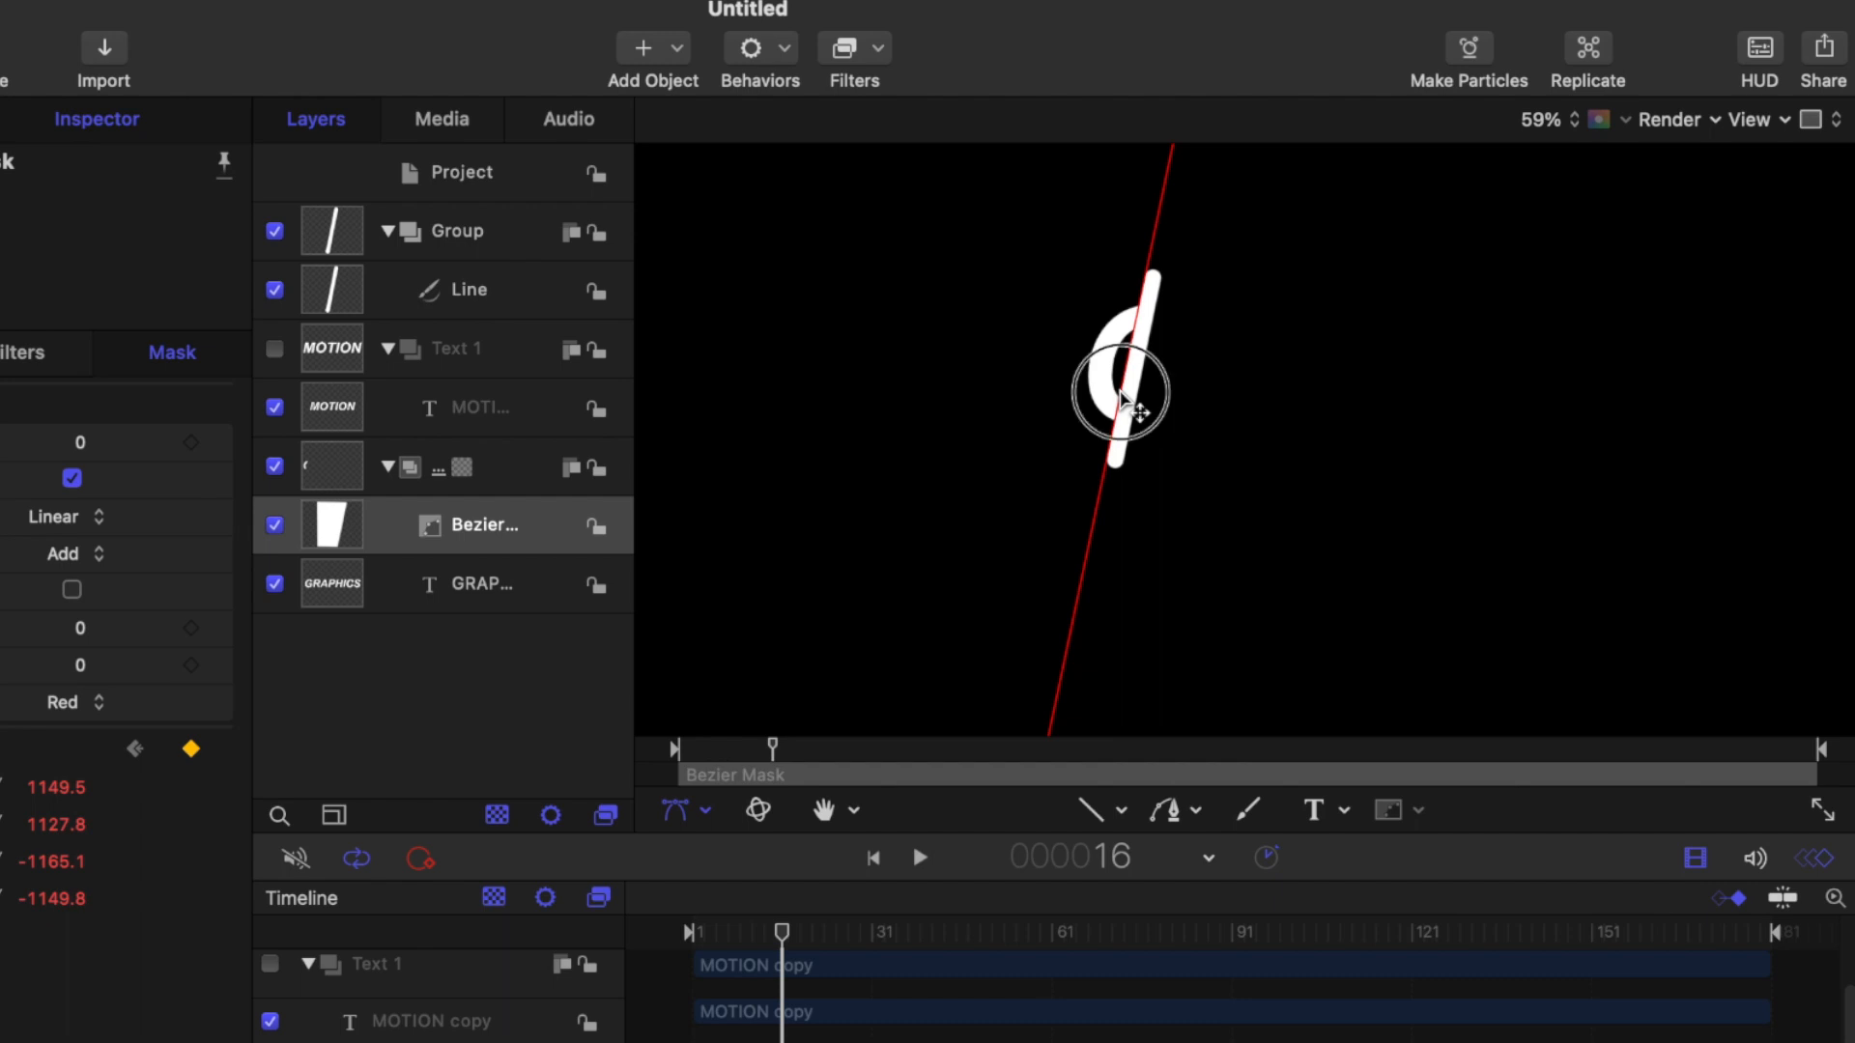
drag(1123, 398, 1122, 398)
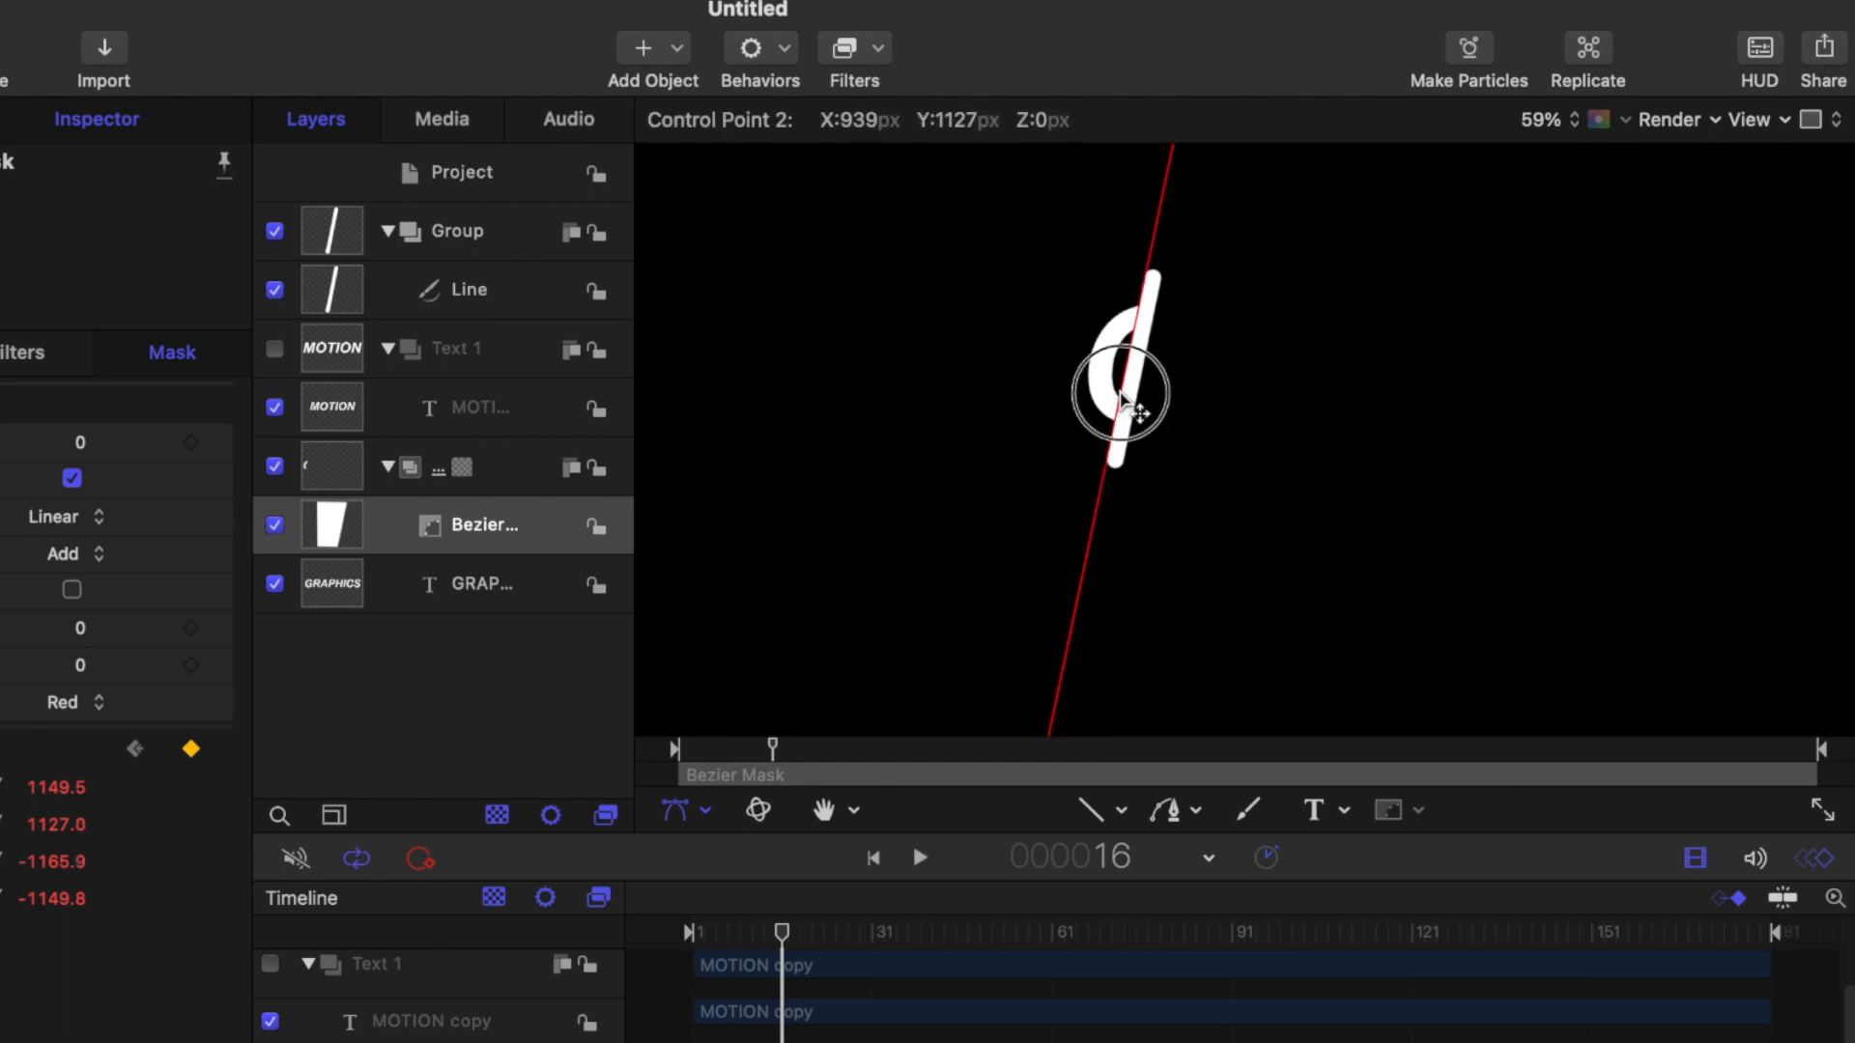
Step: Move the mask's slanted edge onto the line at frames 17 and 18
key(Right)
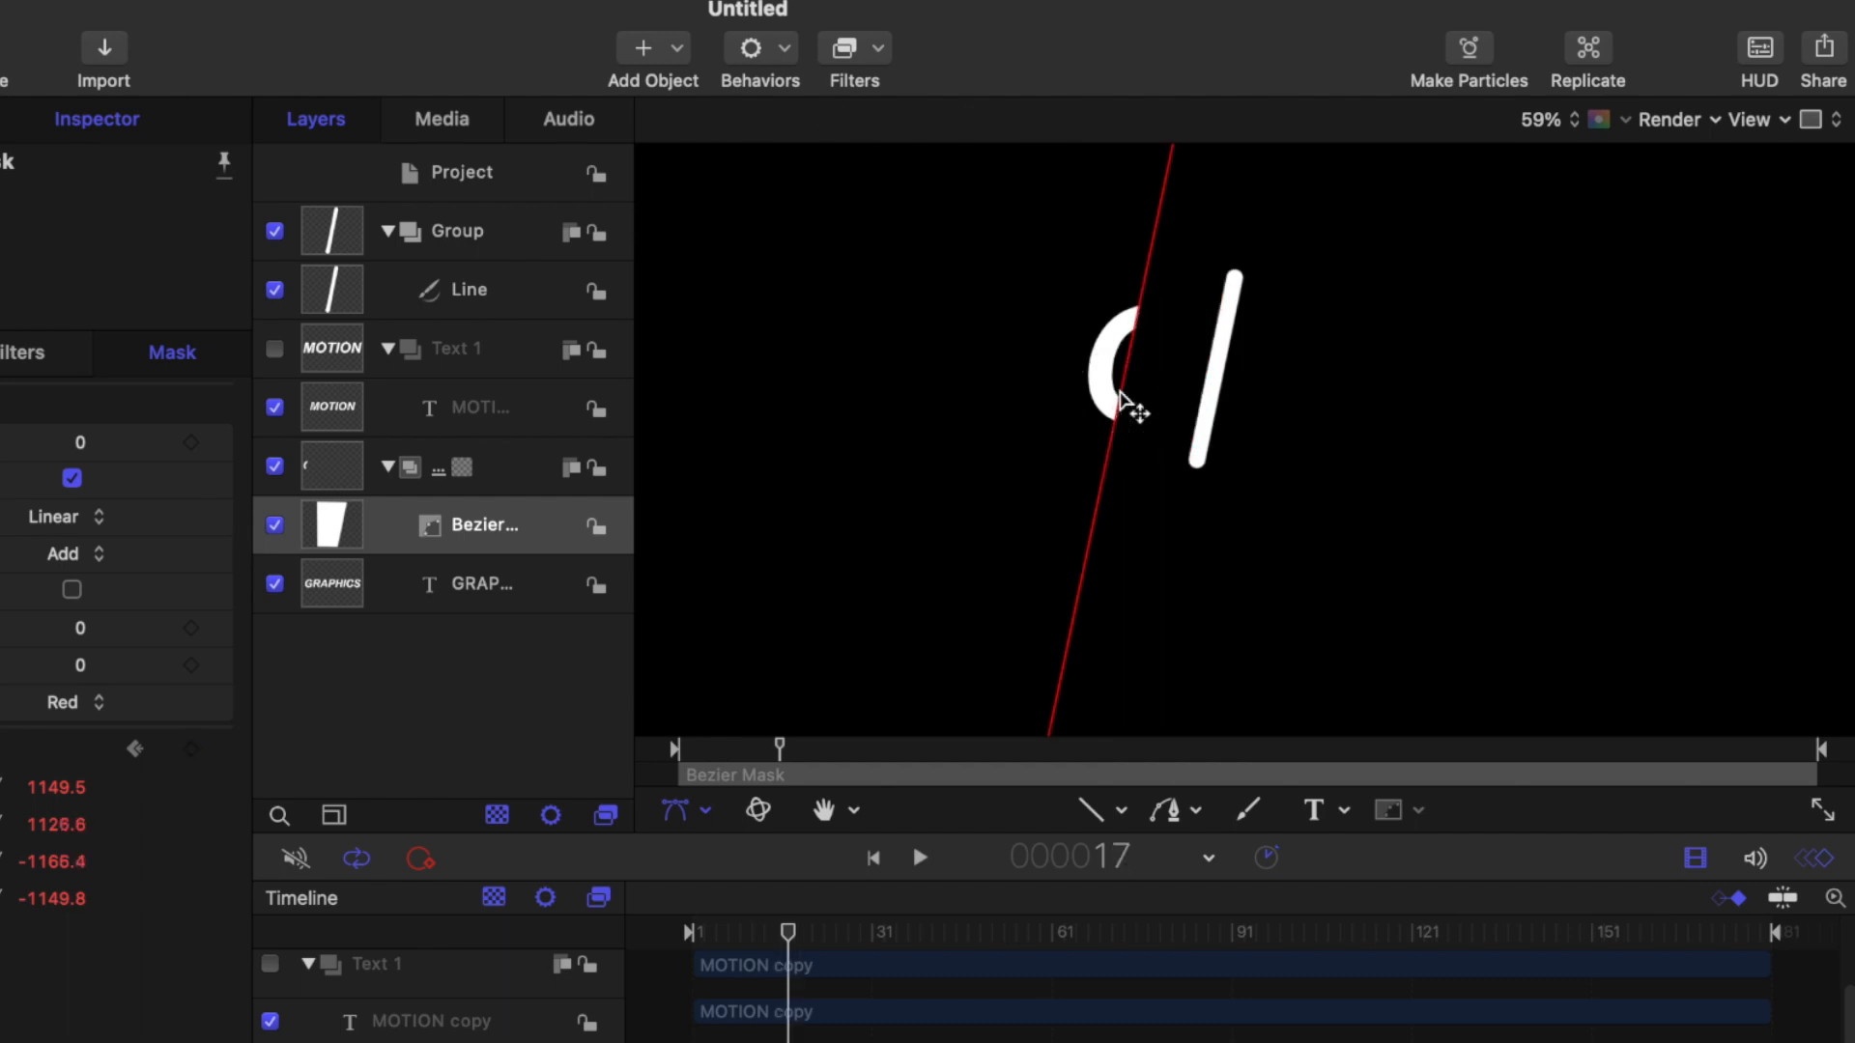
drag(1123, 401, 1205, 405)
key(Right)
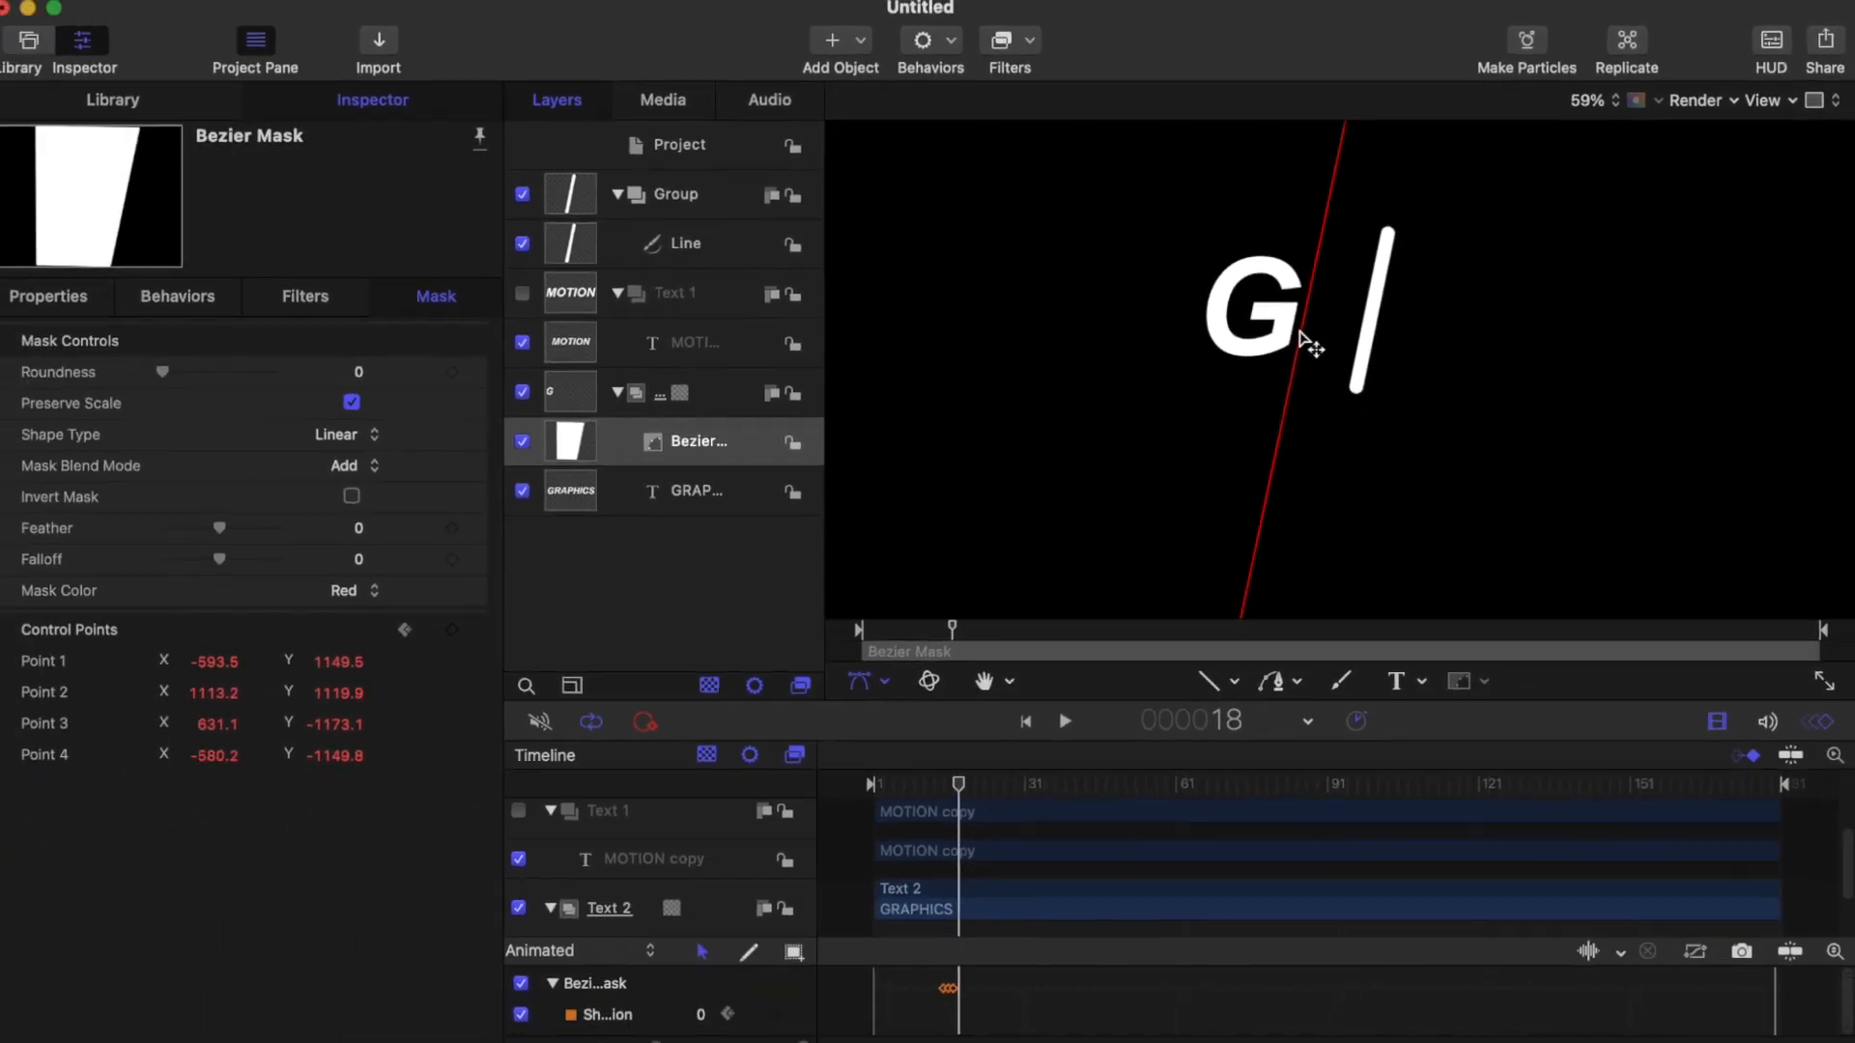
drag(1301, 334, 1413, 343)
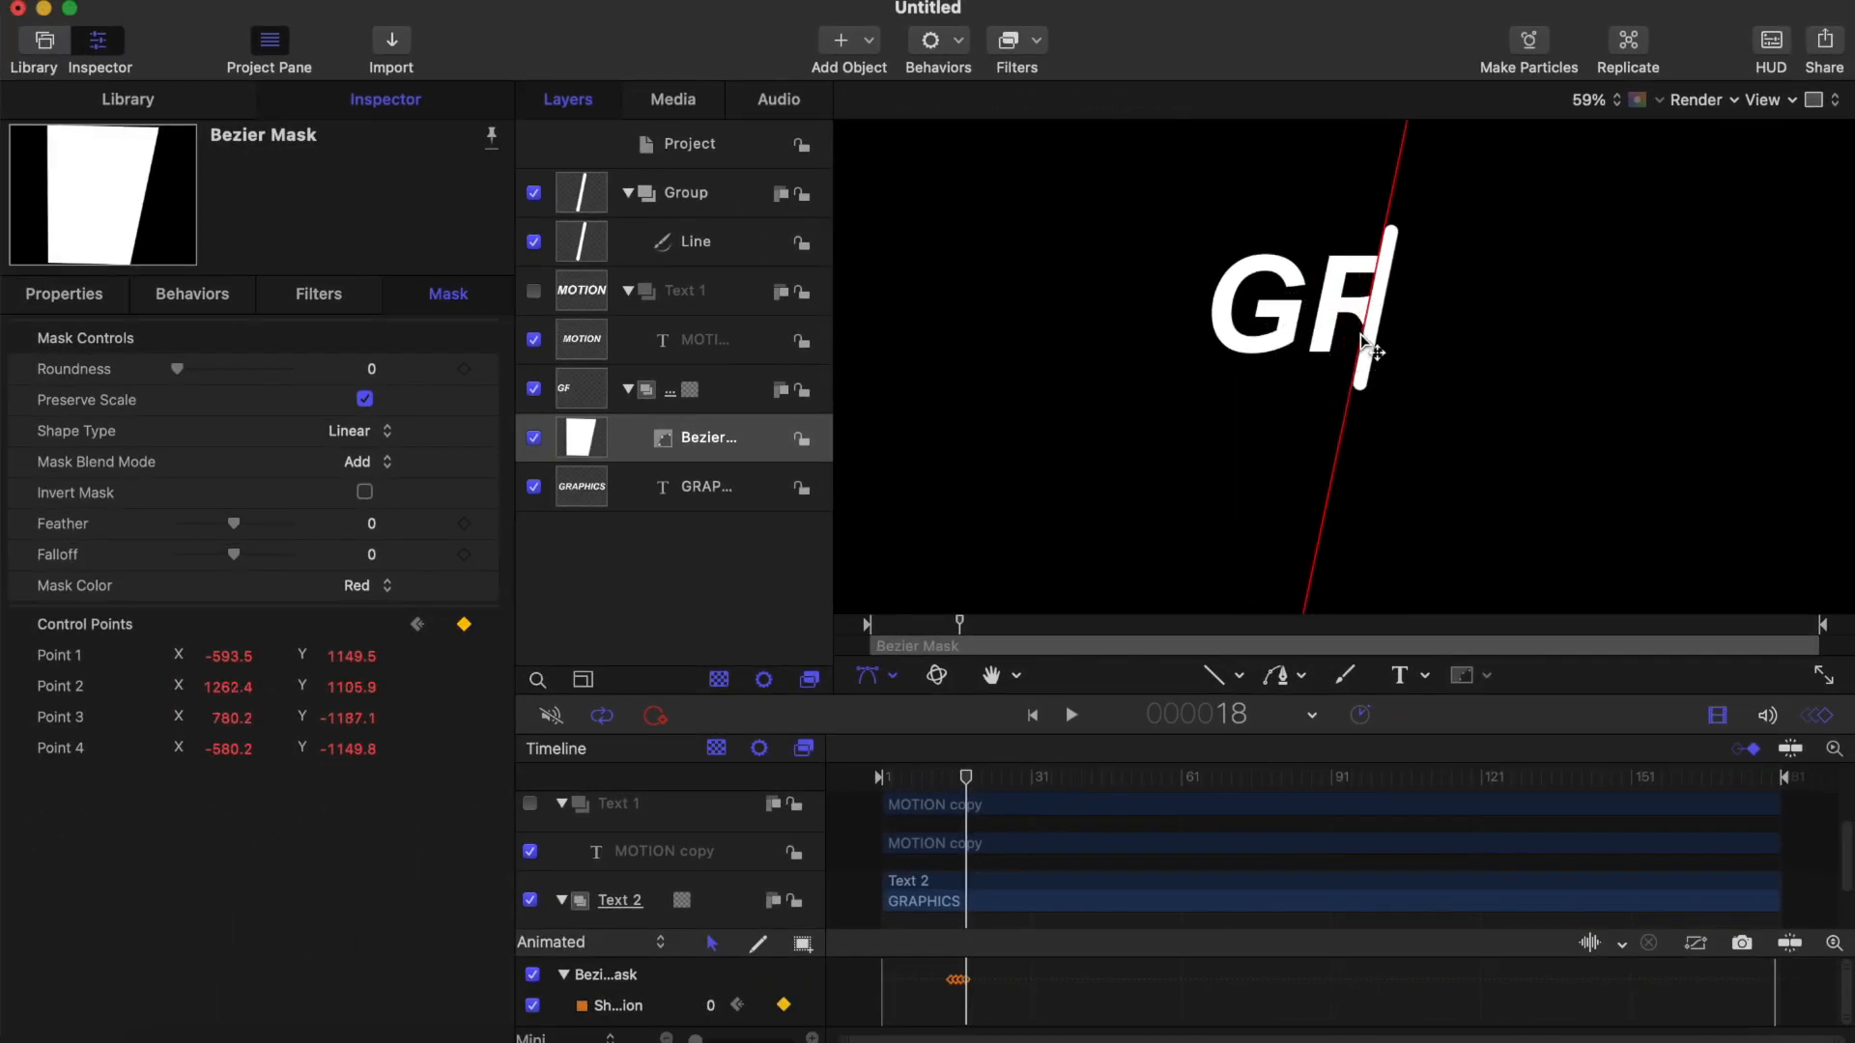
Step: Keyframe the mask's slanted edge to follow the line frame by frame from frame 19 to 22
key(Right)
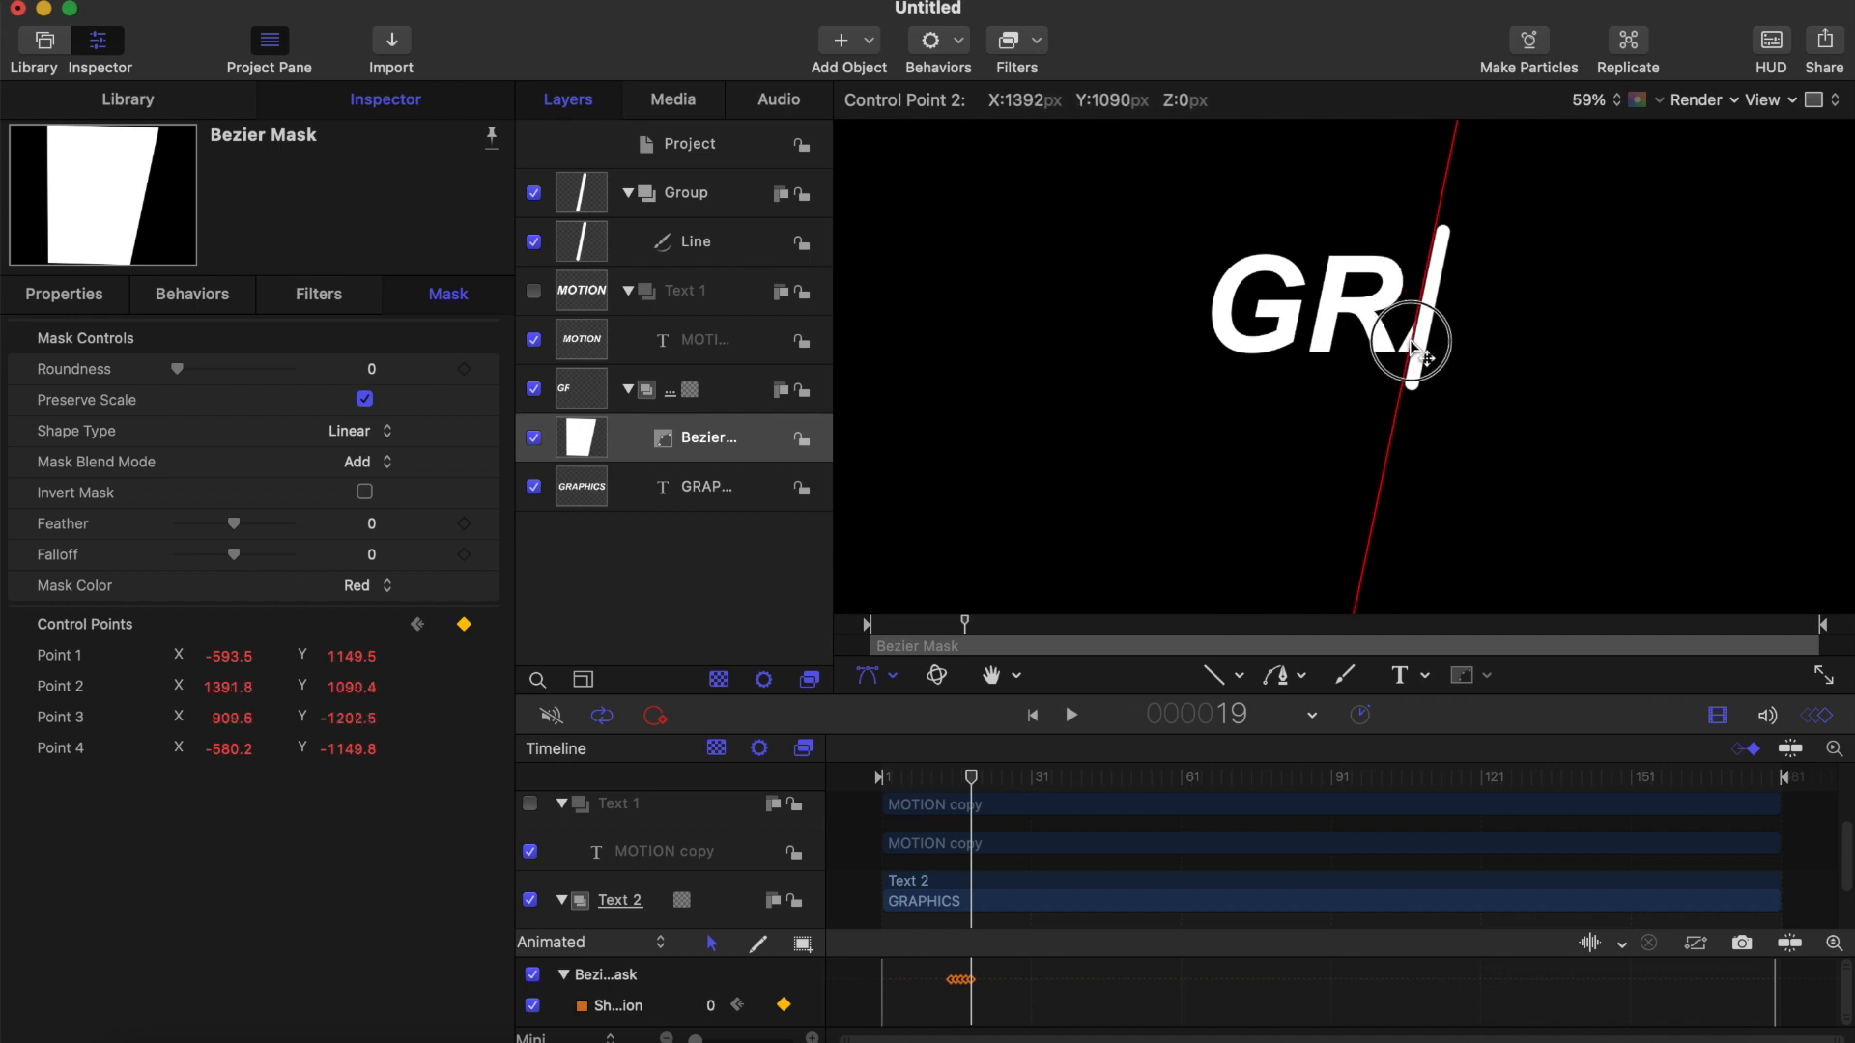
drag(1423, 355, 1547, 376)
key(Right)
key(Right)
key(Right)
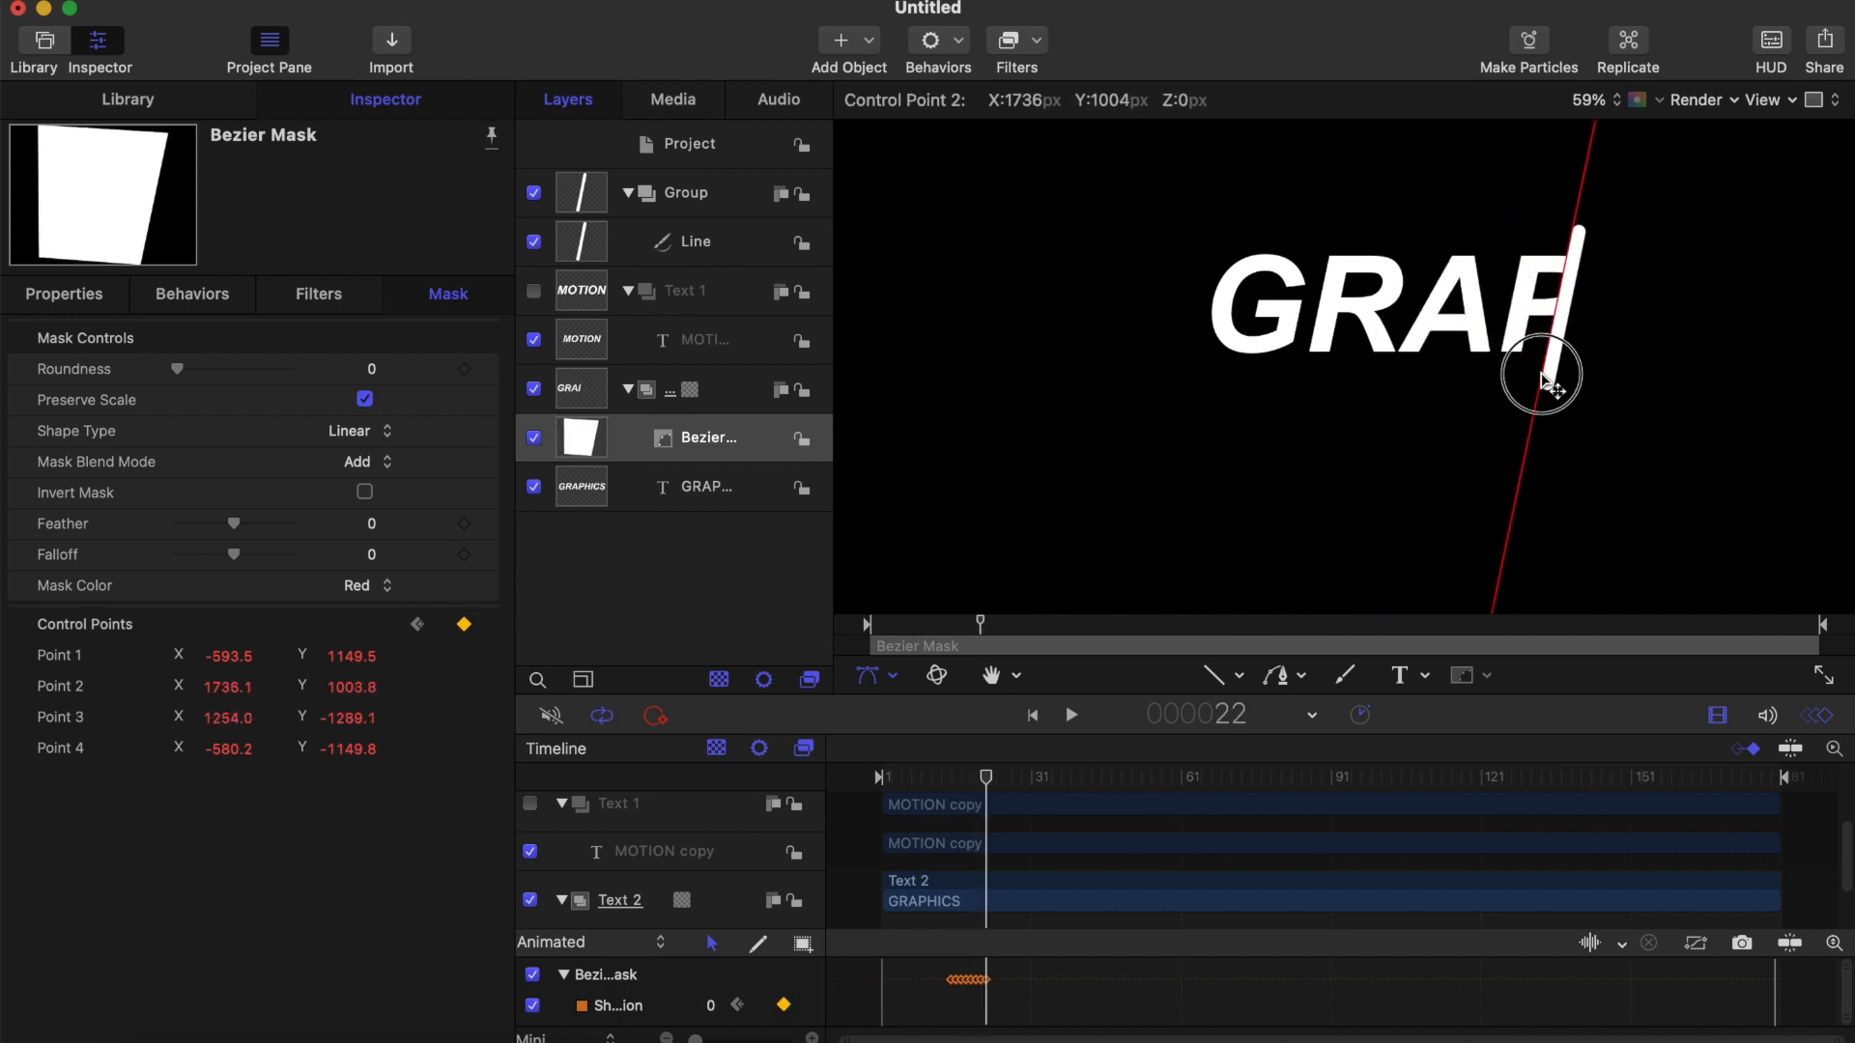
Step: Keyframe the mask's slanted edge to follow the white line frame by frame from frame 23 to 36
scroll(1536, 376, right, 5)
key(Right)
drag(1357, 333, 1396, 336)
key(Right)
drag(1396, 336, 1755, 419)
key(Right)
key(Right)
key(Right)
key(Right)
key(Right)
key(Right)
key(Right)
key(Right)
key(Right)
key(Right)
key(Right)
key(Right)
key(Left)
key(Left)
key(Right)
key(Right)
key(Right)
Step: Move the mask's slanted edge onto the line at each frame from 37 to 40
scroll(1751, 418, right, 5)
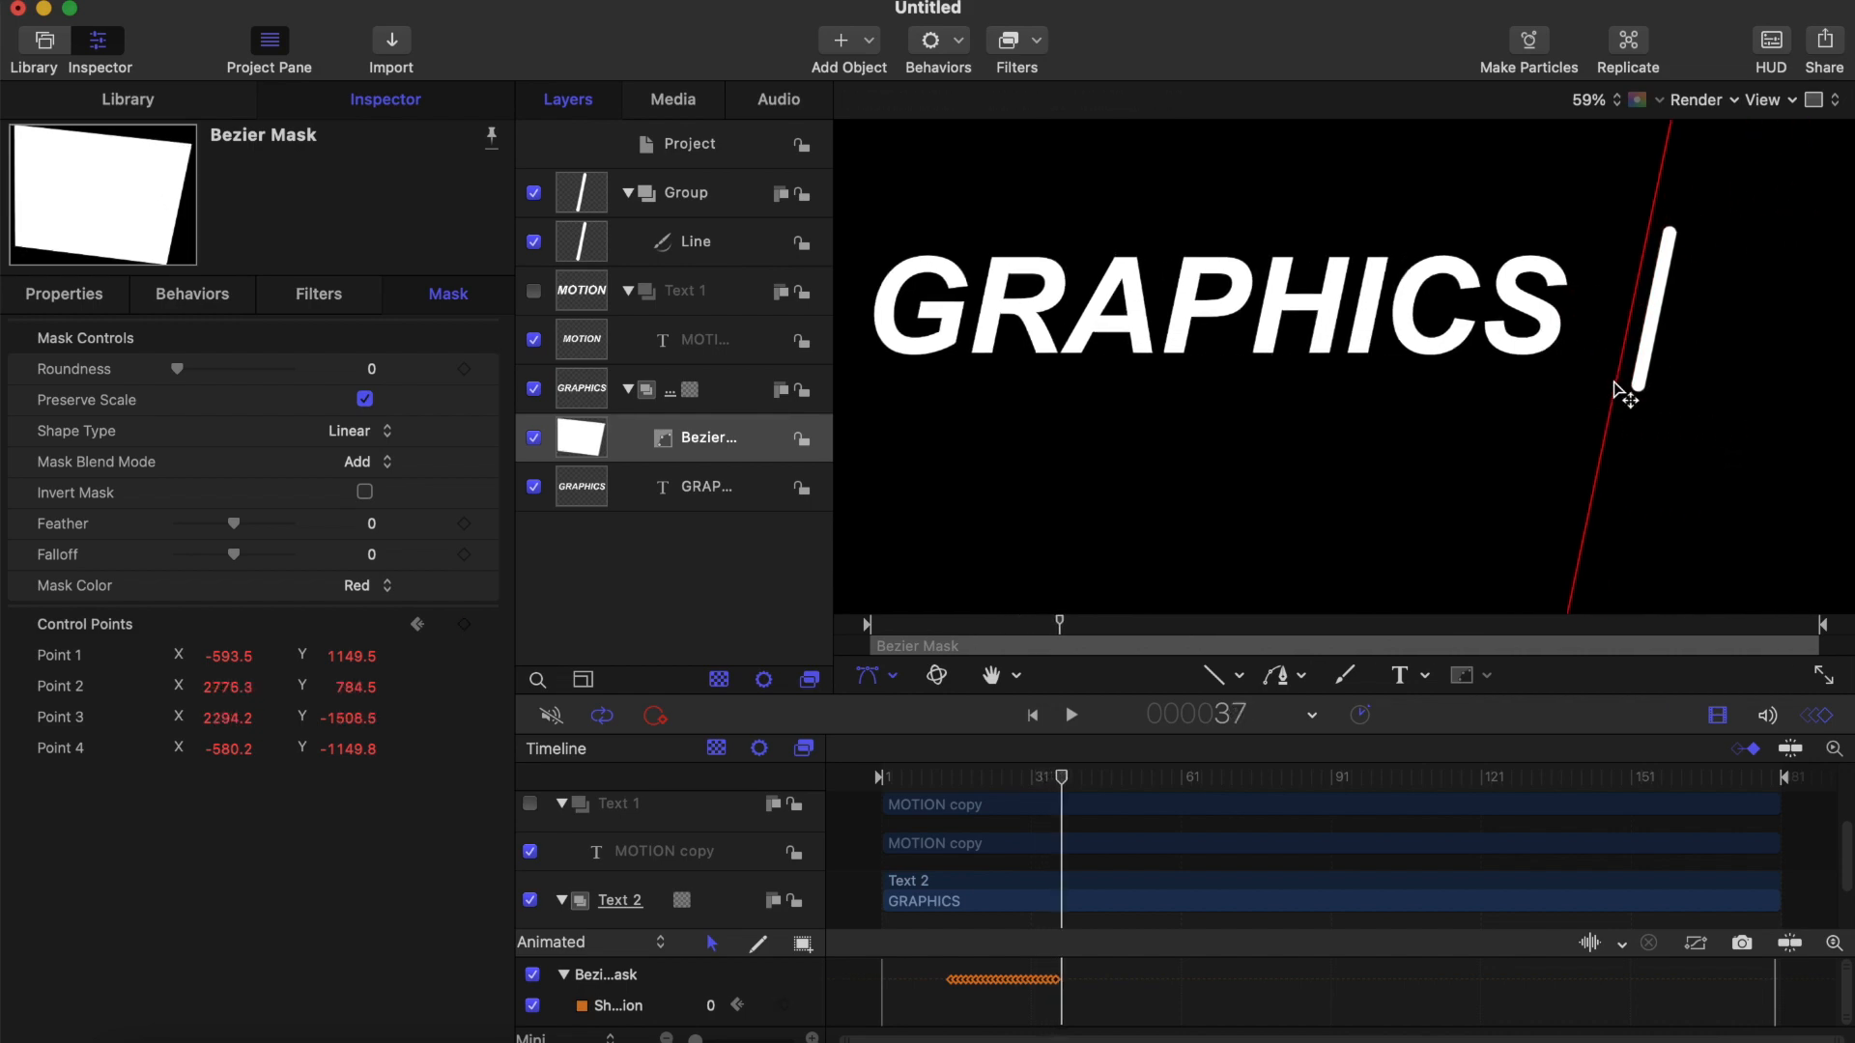
drag(1611, 382, 1646, 398)
key(Right)
key(Right)
key(Right)
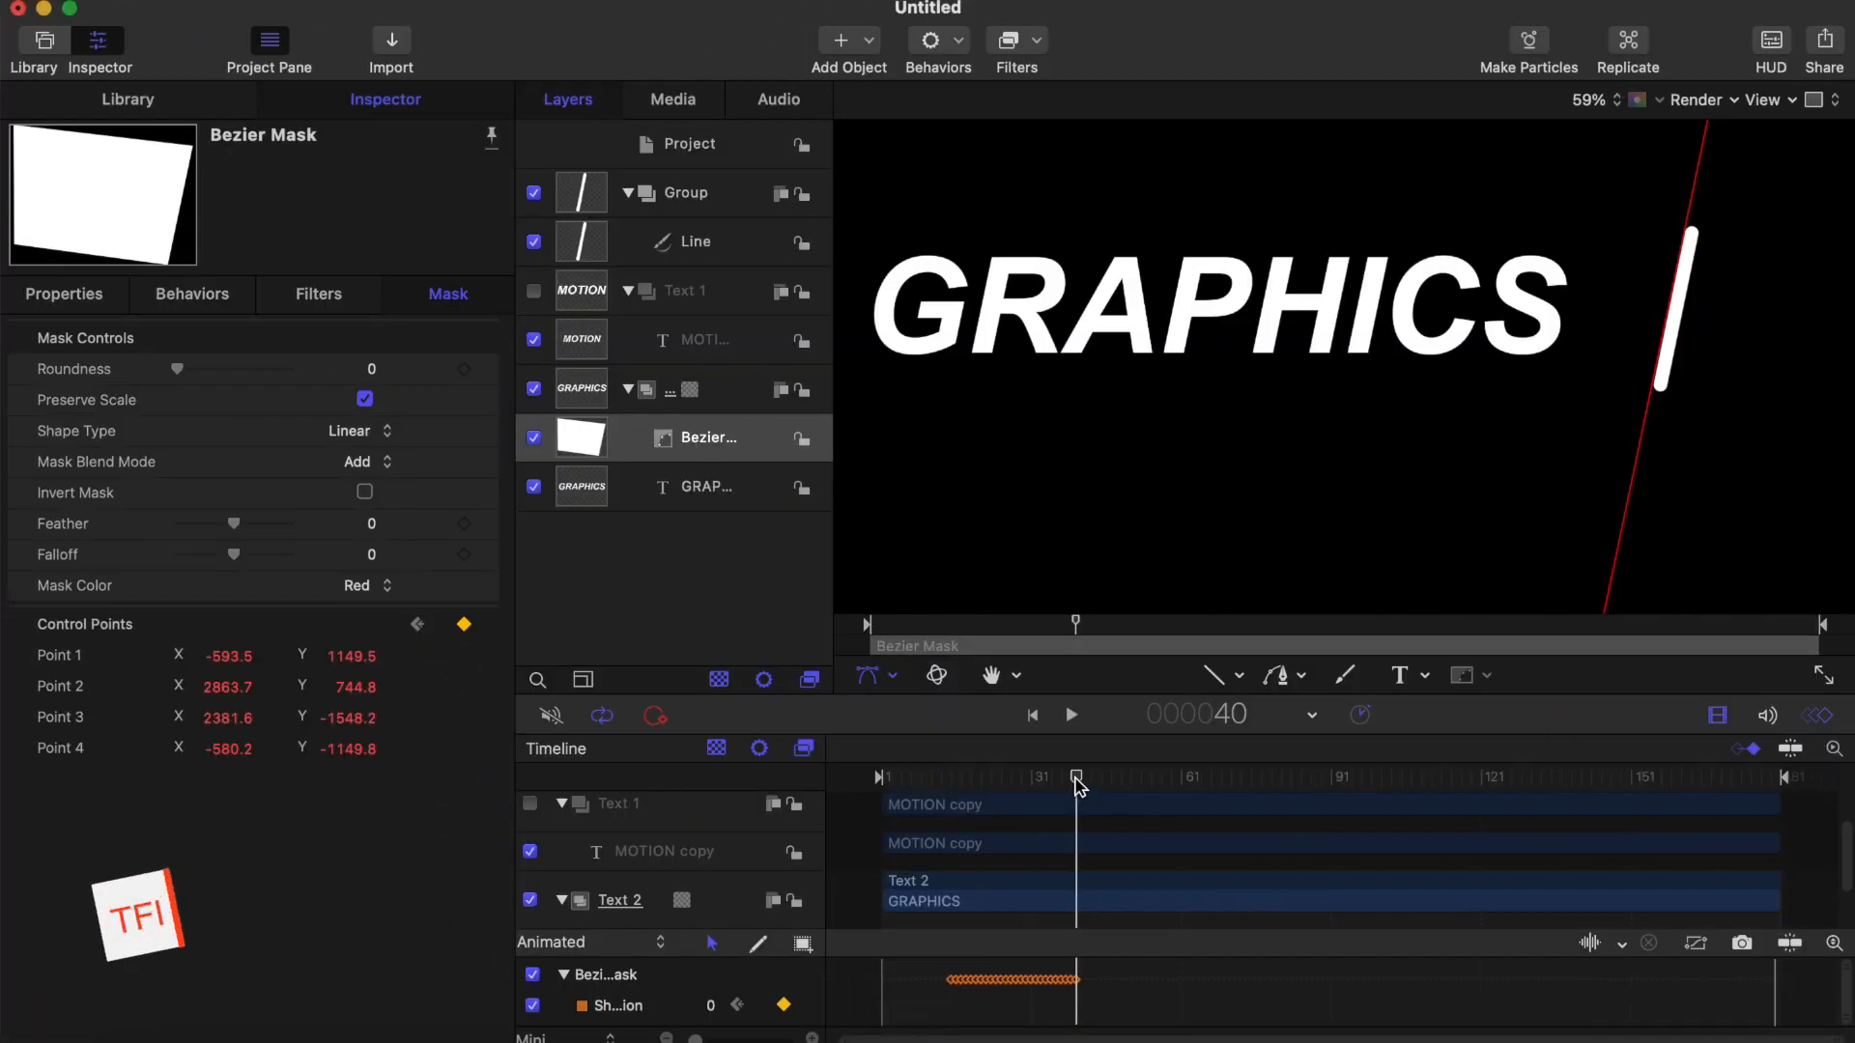
Step: Add a Control Points keyframe at frame 60 that holds the mask's shape before the line's return sweep
drag(1077, 779, 1198, 800)
drag(1187, 795, 1176, 798)
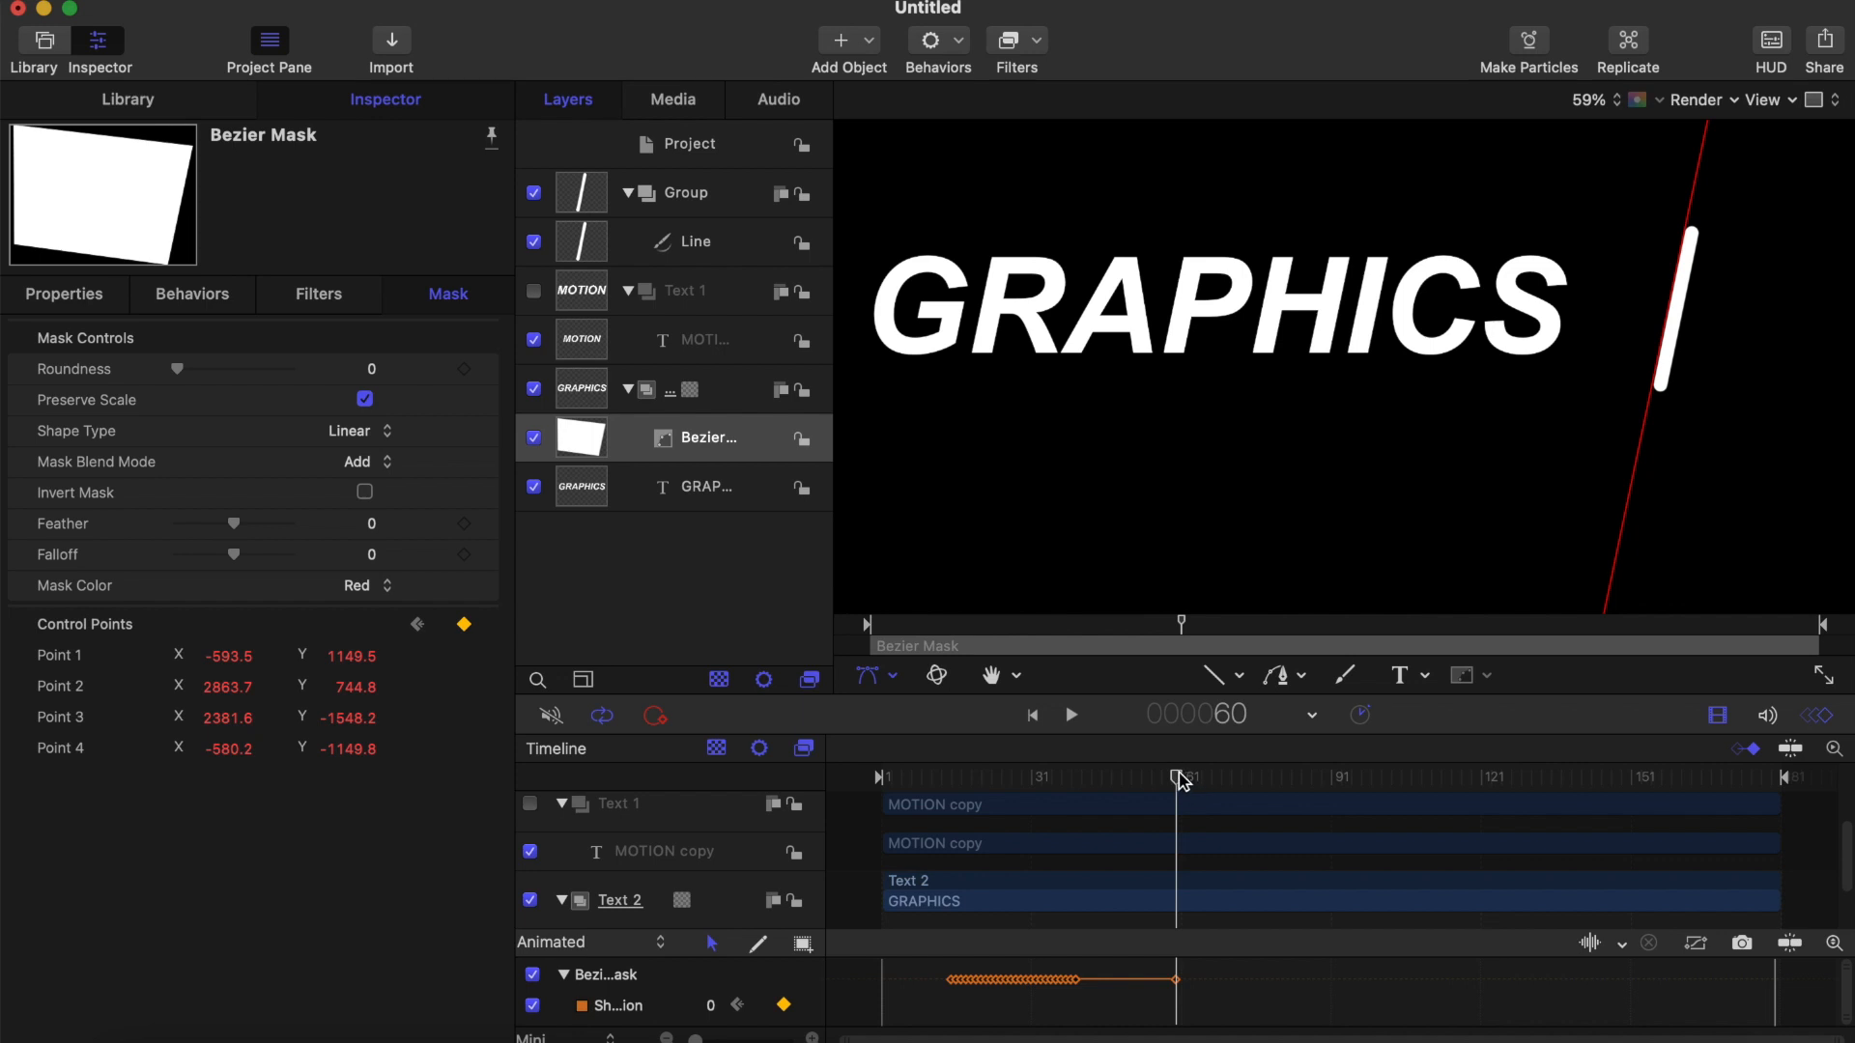
Step: Shift the mask's slanted edge back onto the returning line at frames 61 to 63
drag(1180, 781, 1184, 780)
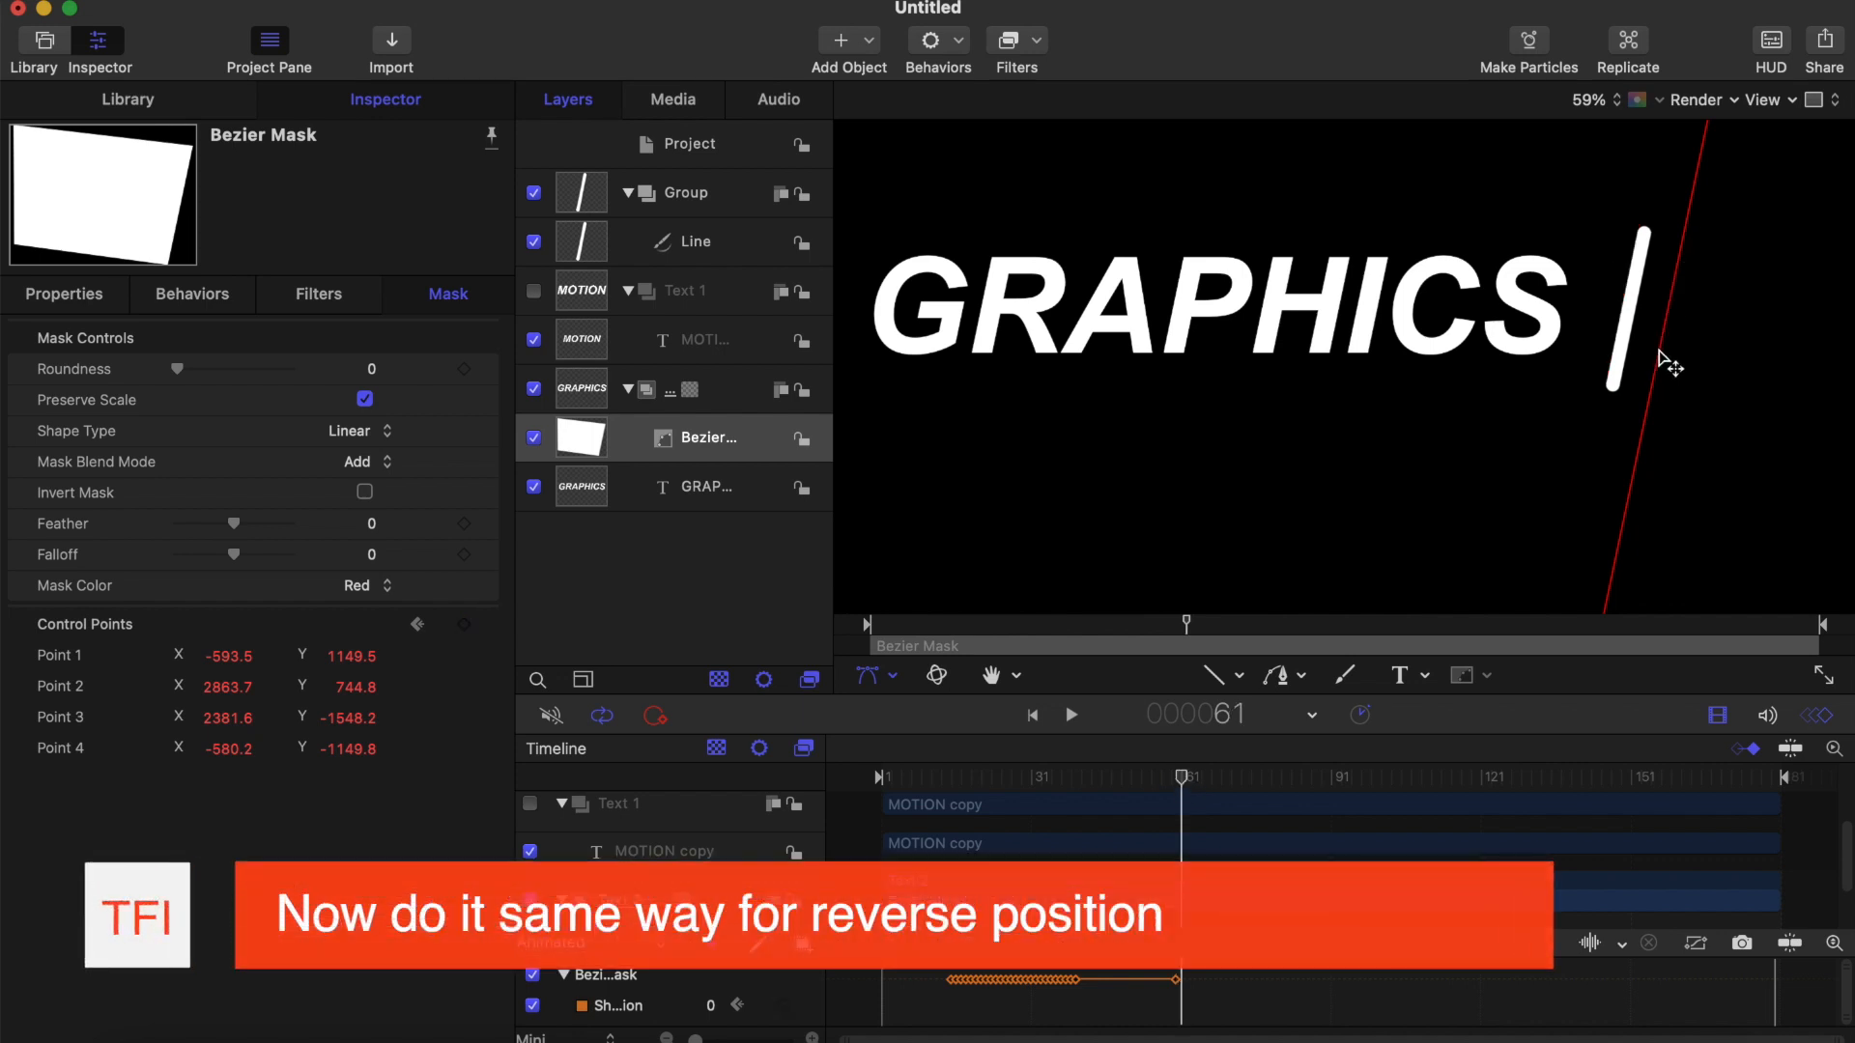
drag(1660, 352, 1616, 355)
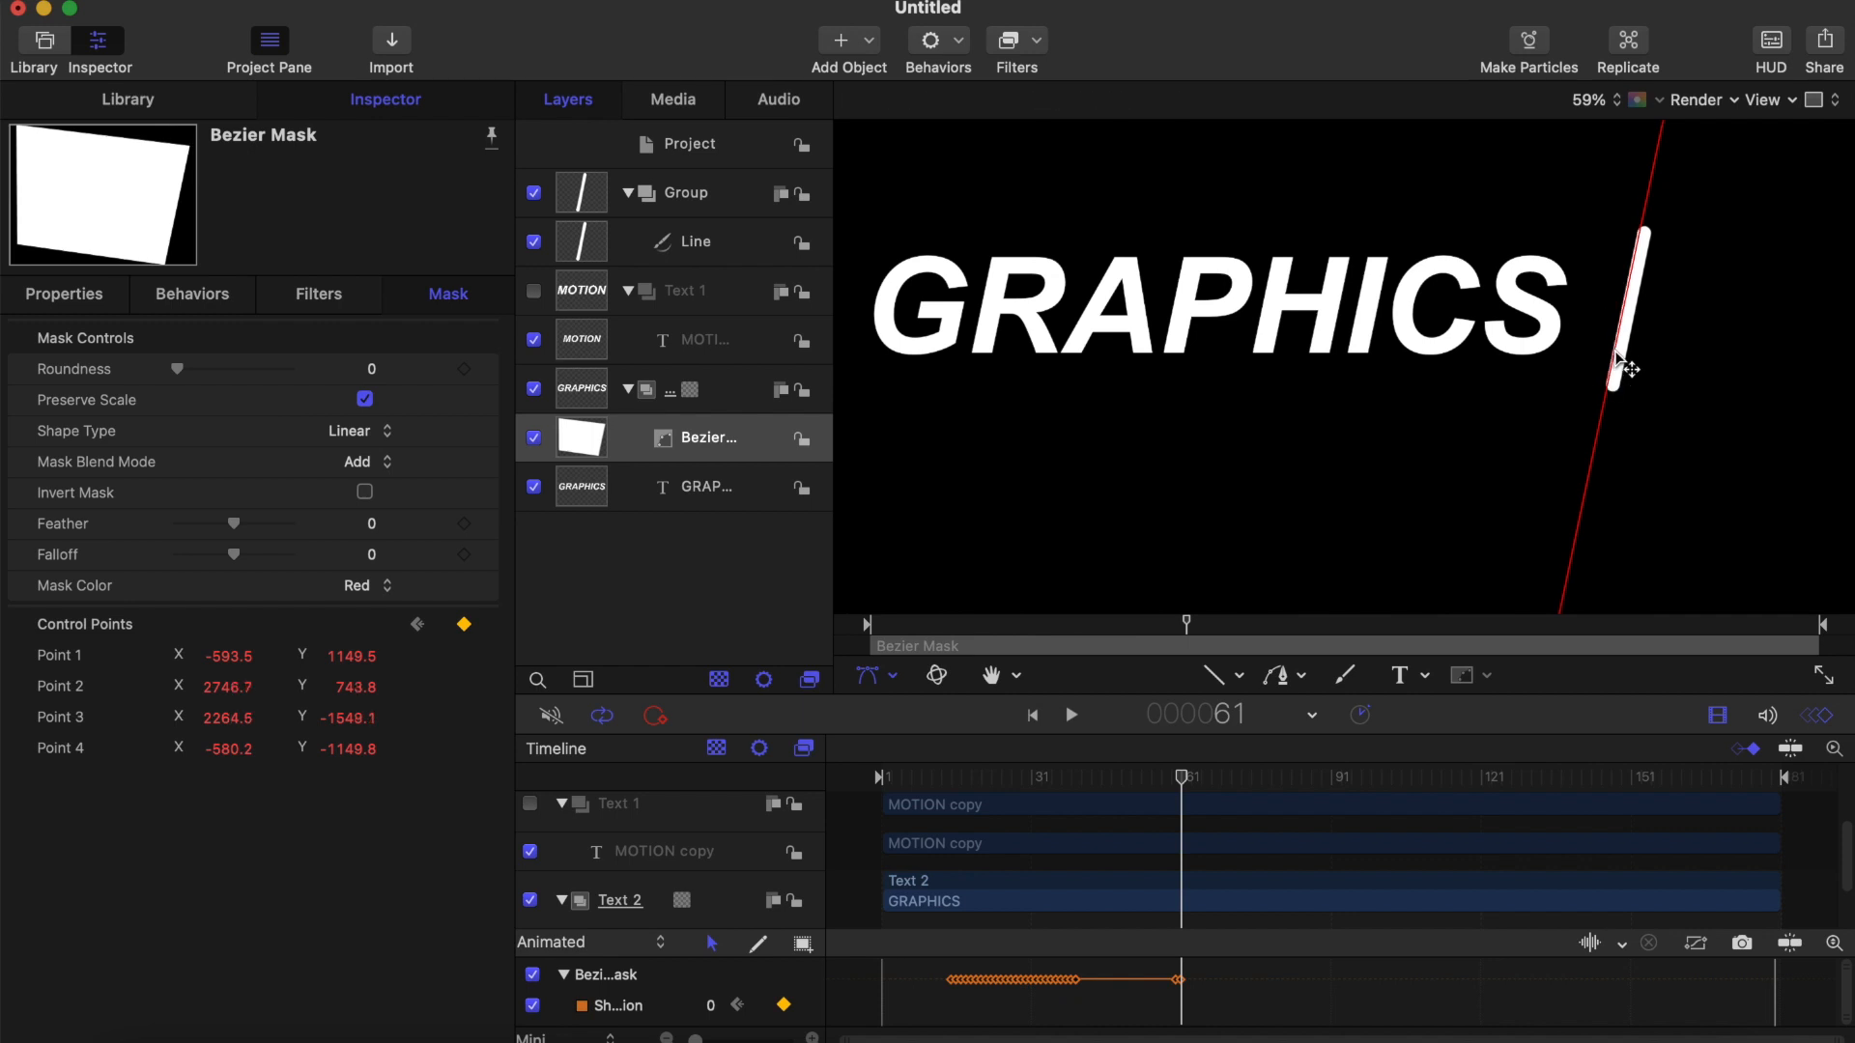
drag(1723, 375, 881, 317)
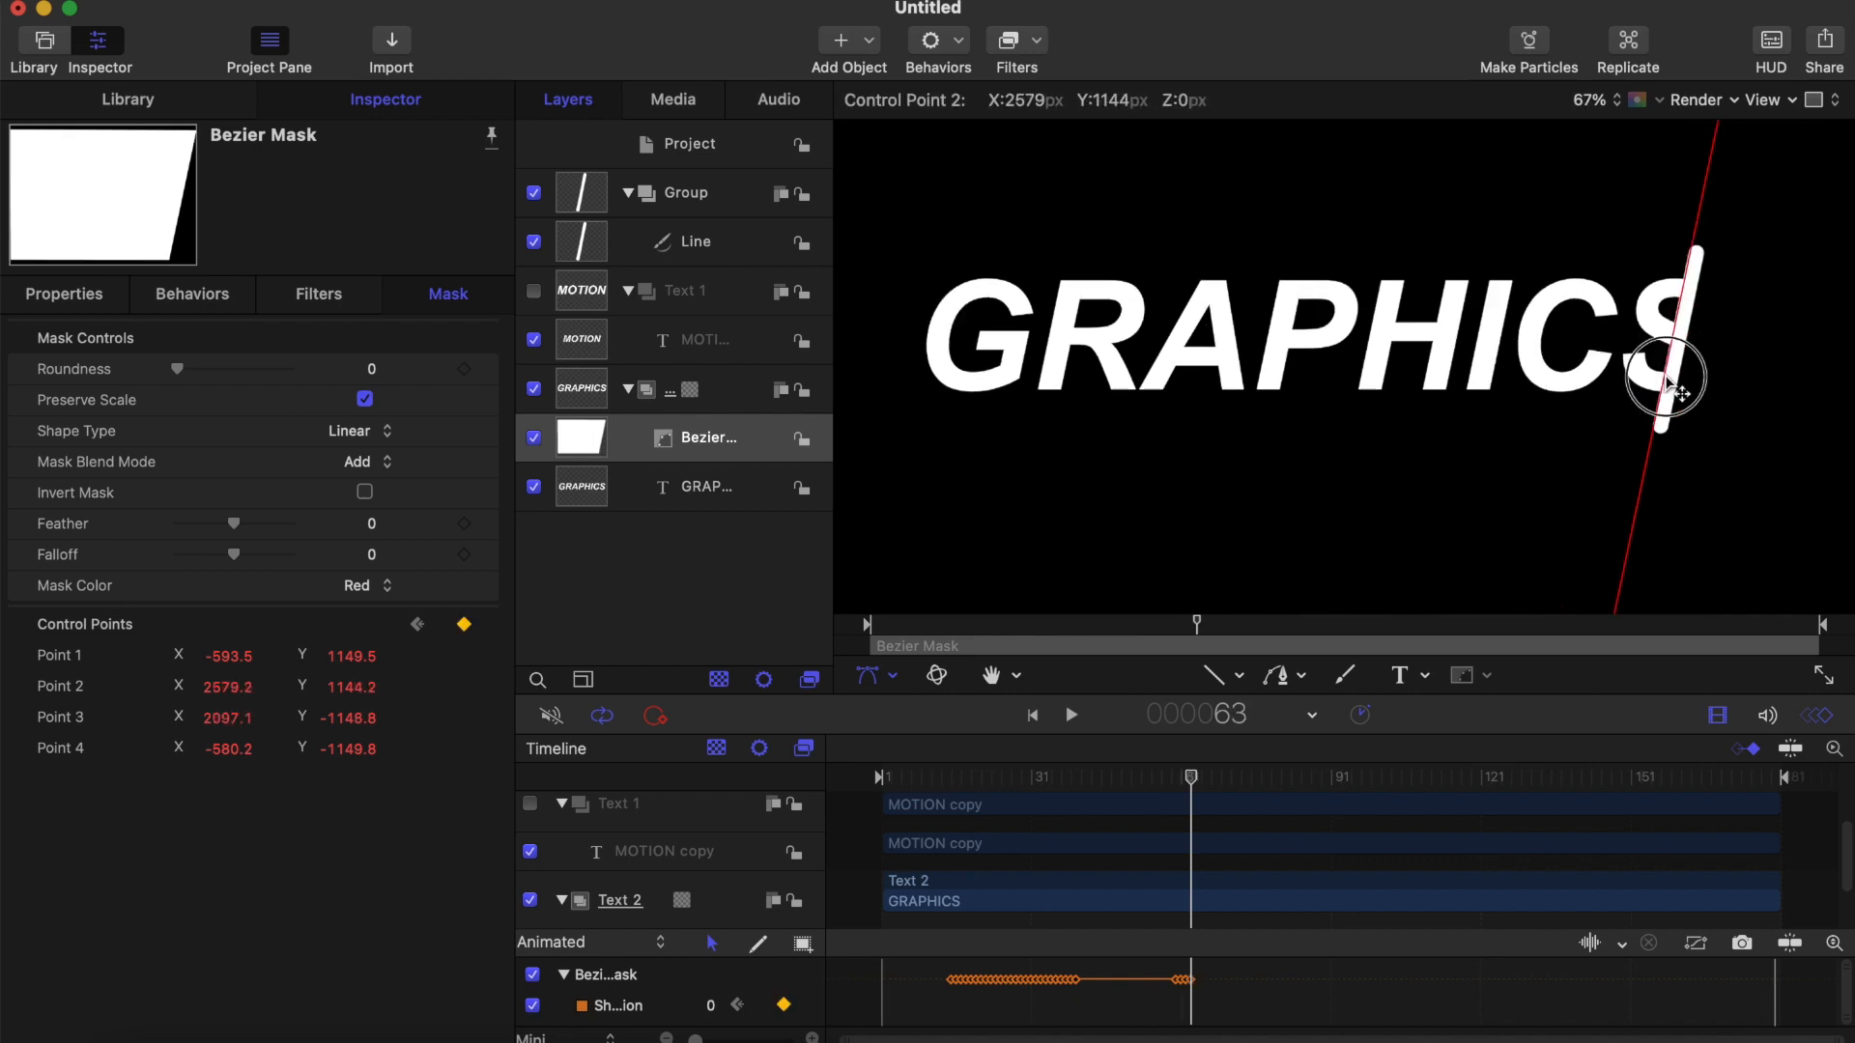
Step: Keyframe the mask's slanted edge to follow the returning line frame by frame from frame 64 until it clears the GRAPHICS text
key(Right)
key(Right)
key(Right)
key(Right)
key(Right)
key(Right)
key(Right)
key(Right)
key(Right)
key(Right)
key(Right)
key(Right)
key(Right)
key(Right)
key(Right)
key(Right)
key(Right)
key(Right)
scroll(927, 333, left, 5)
drag(1092, 327, 1031, 327)
key(Right)
key(Right)
key(Right)
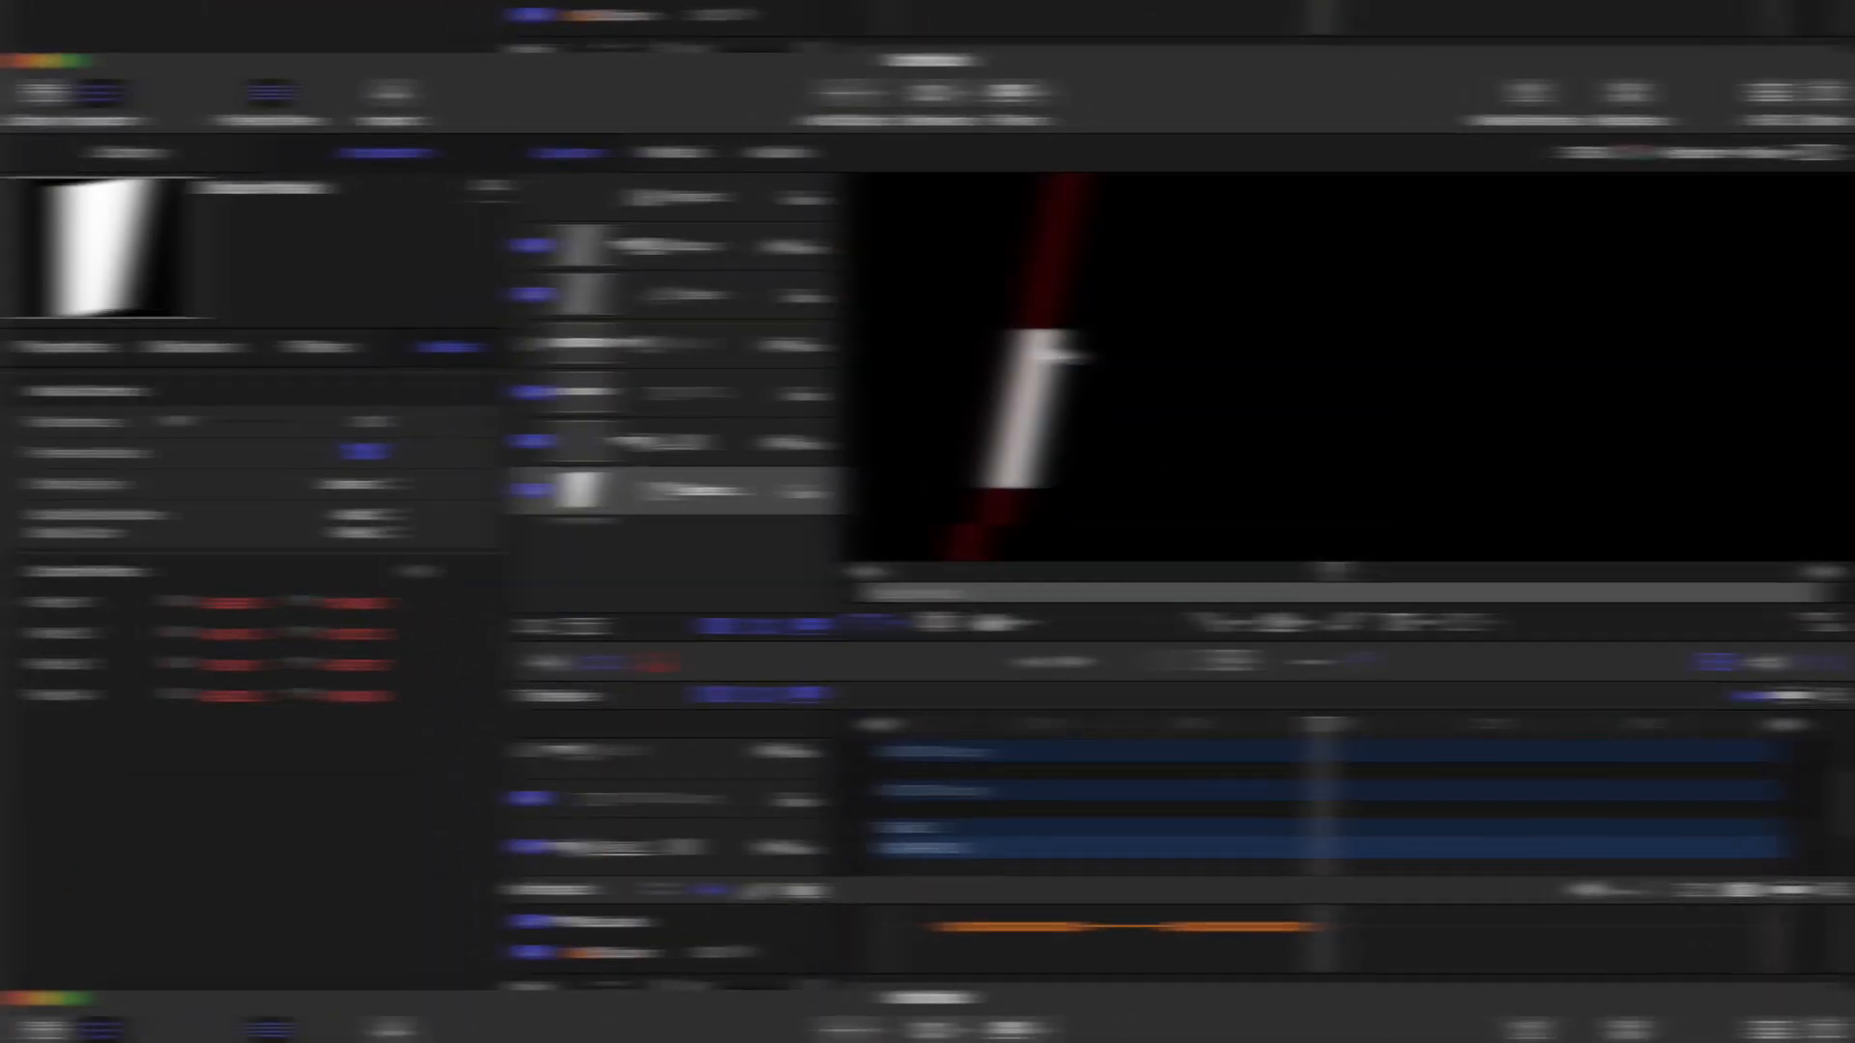
Step: Copy the Bezier mask from the GRAPHICS group, paste it into the Text 1 group and turn that group's visibility on
scroll(1055, 304, down, 3)
scroll(1054, 304, left, 5)
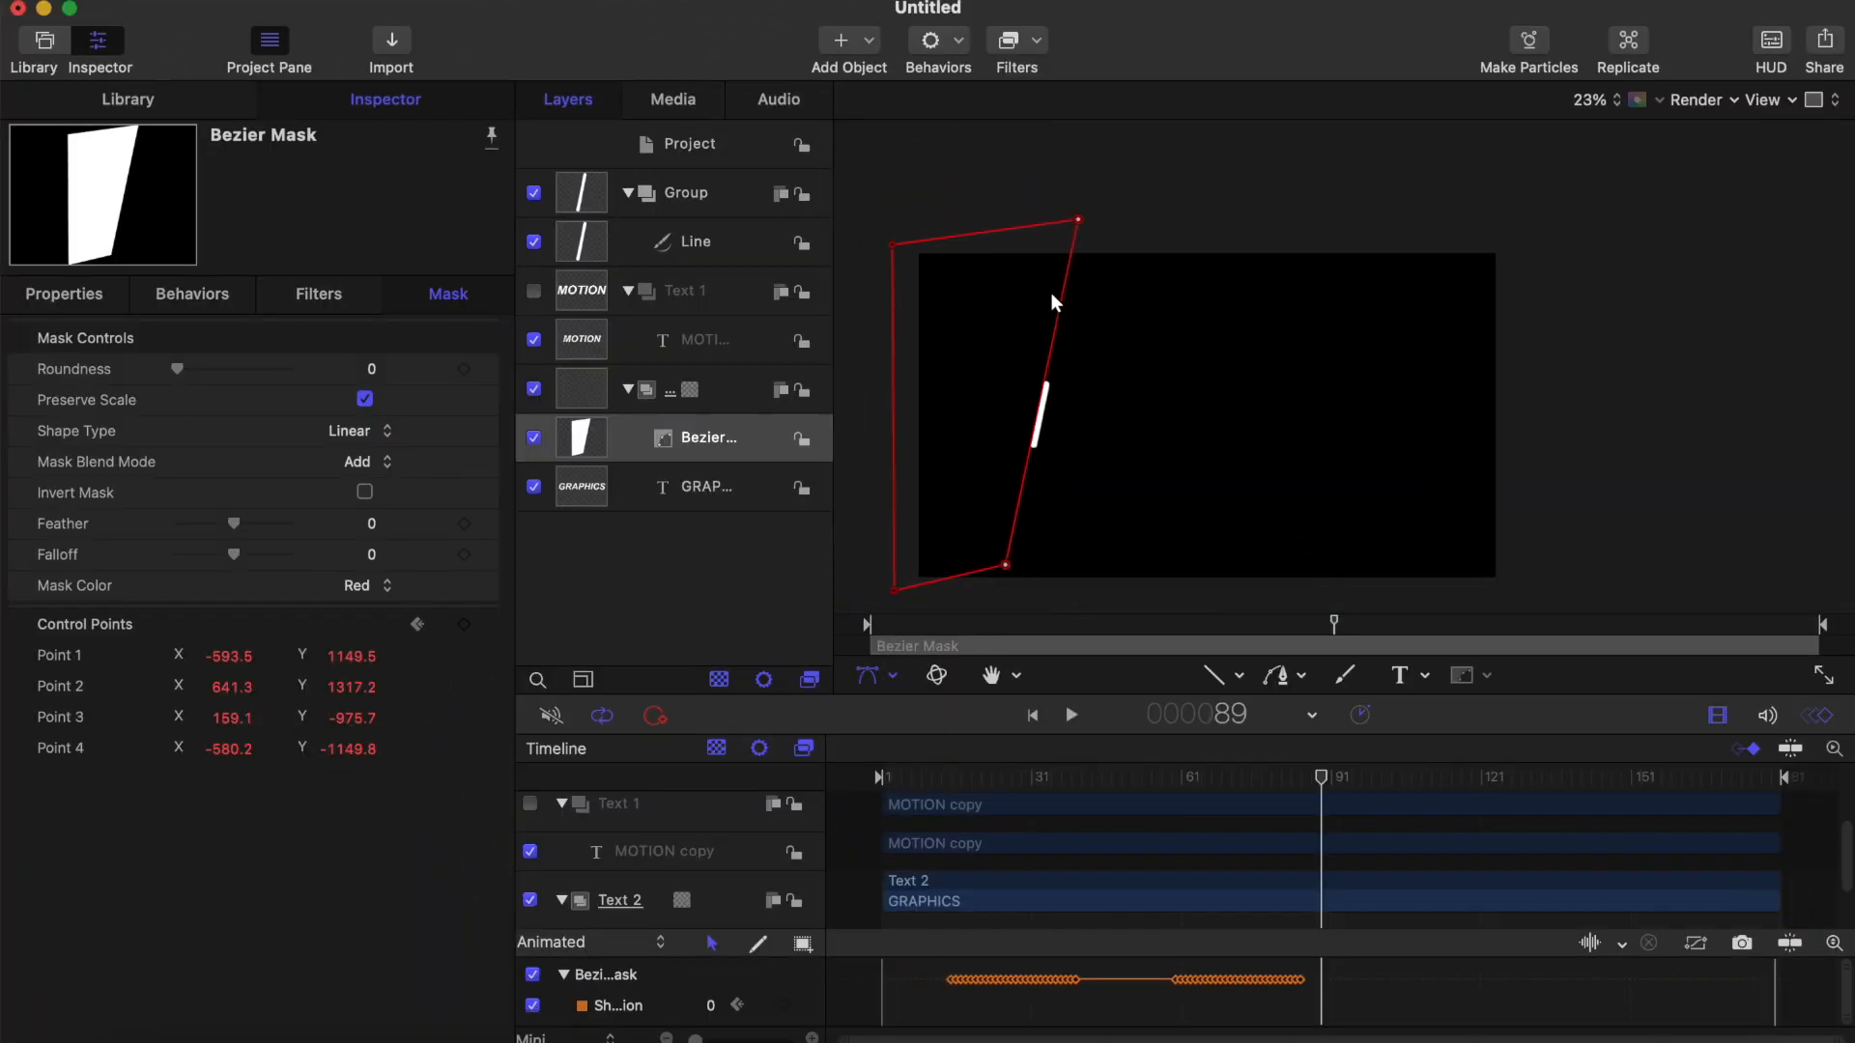
right_click(684, 444)
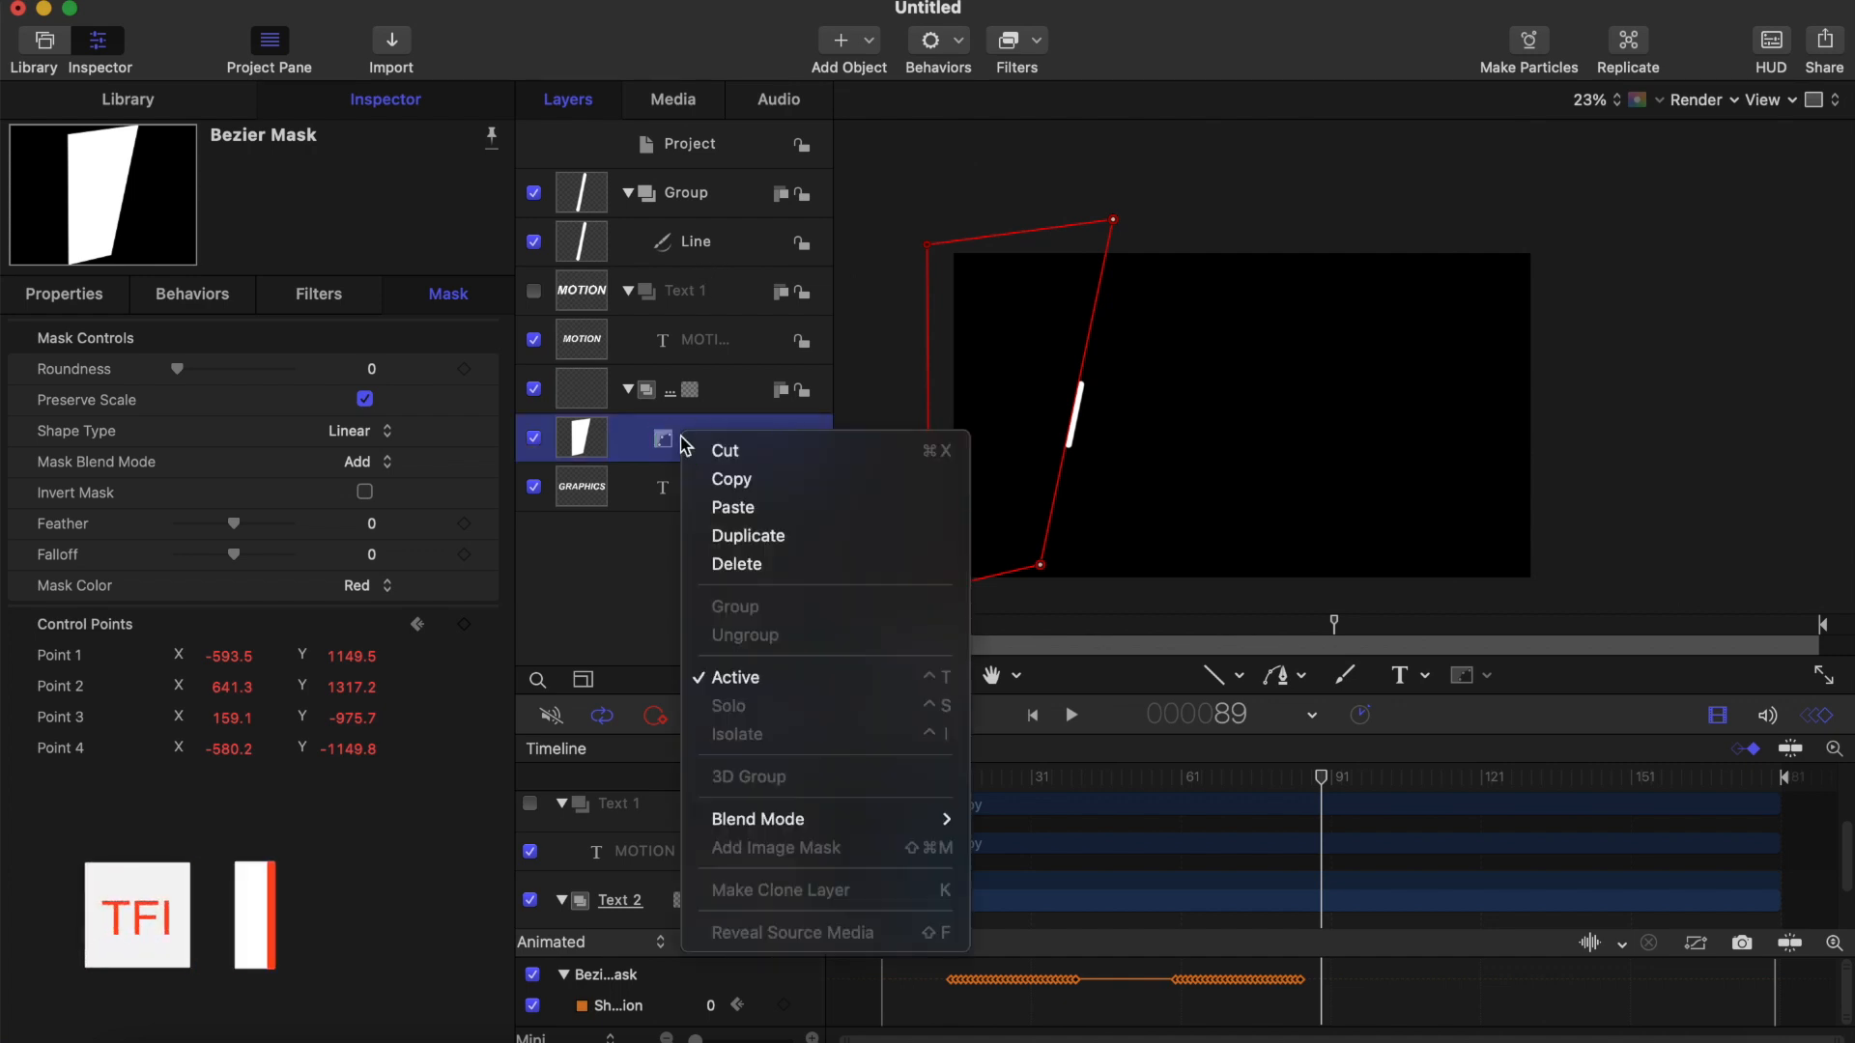
click(733, 479)
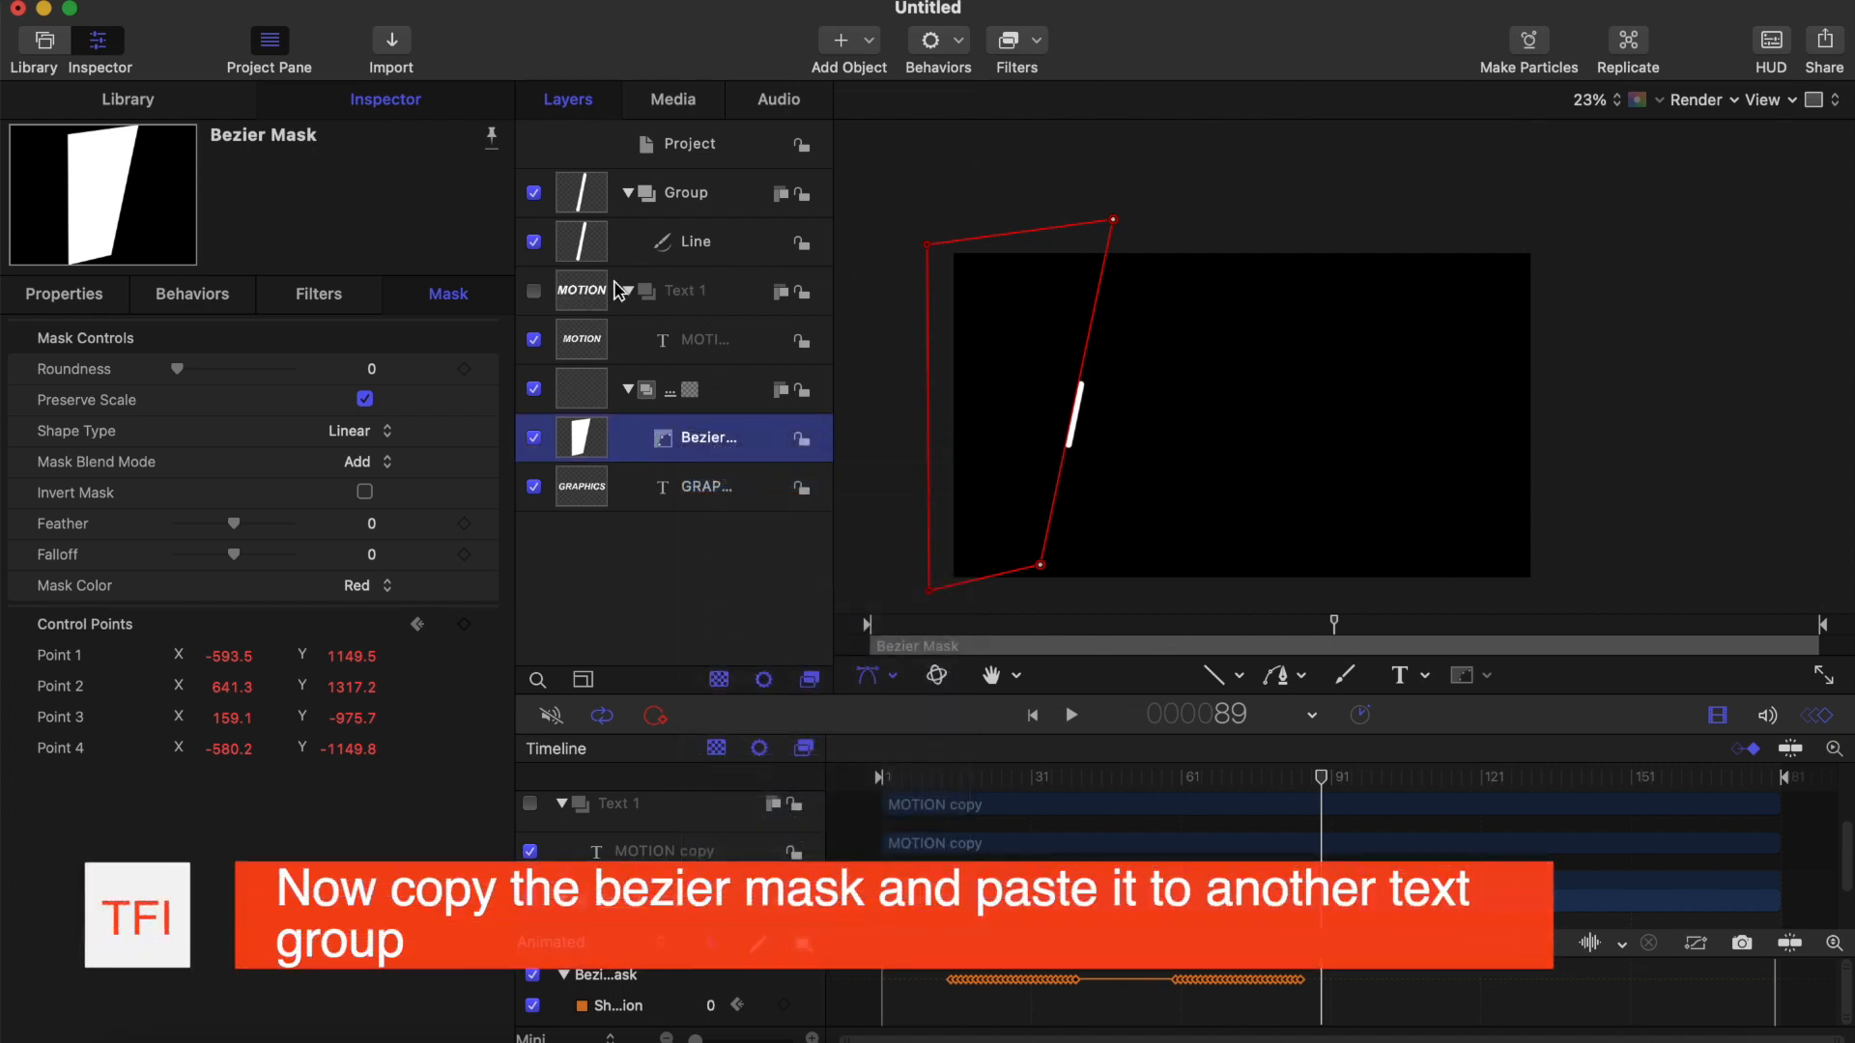
click(679, 309)
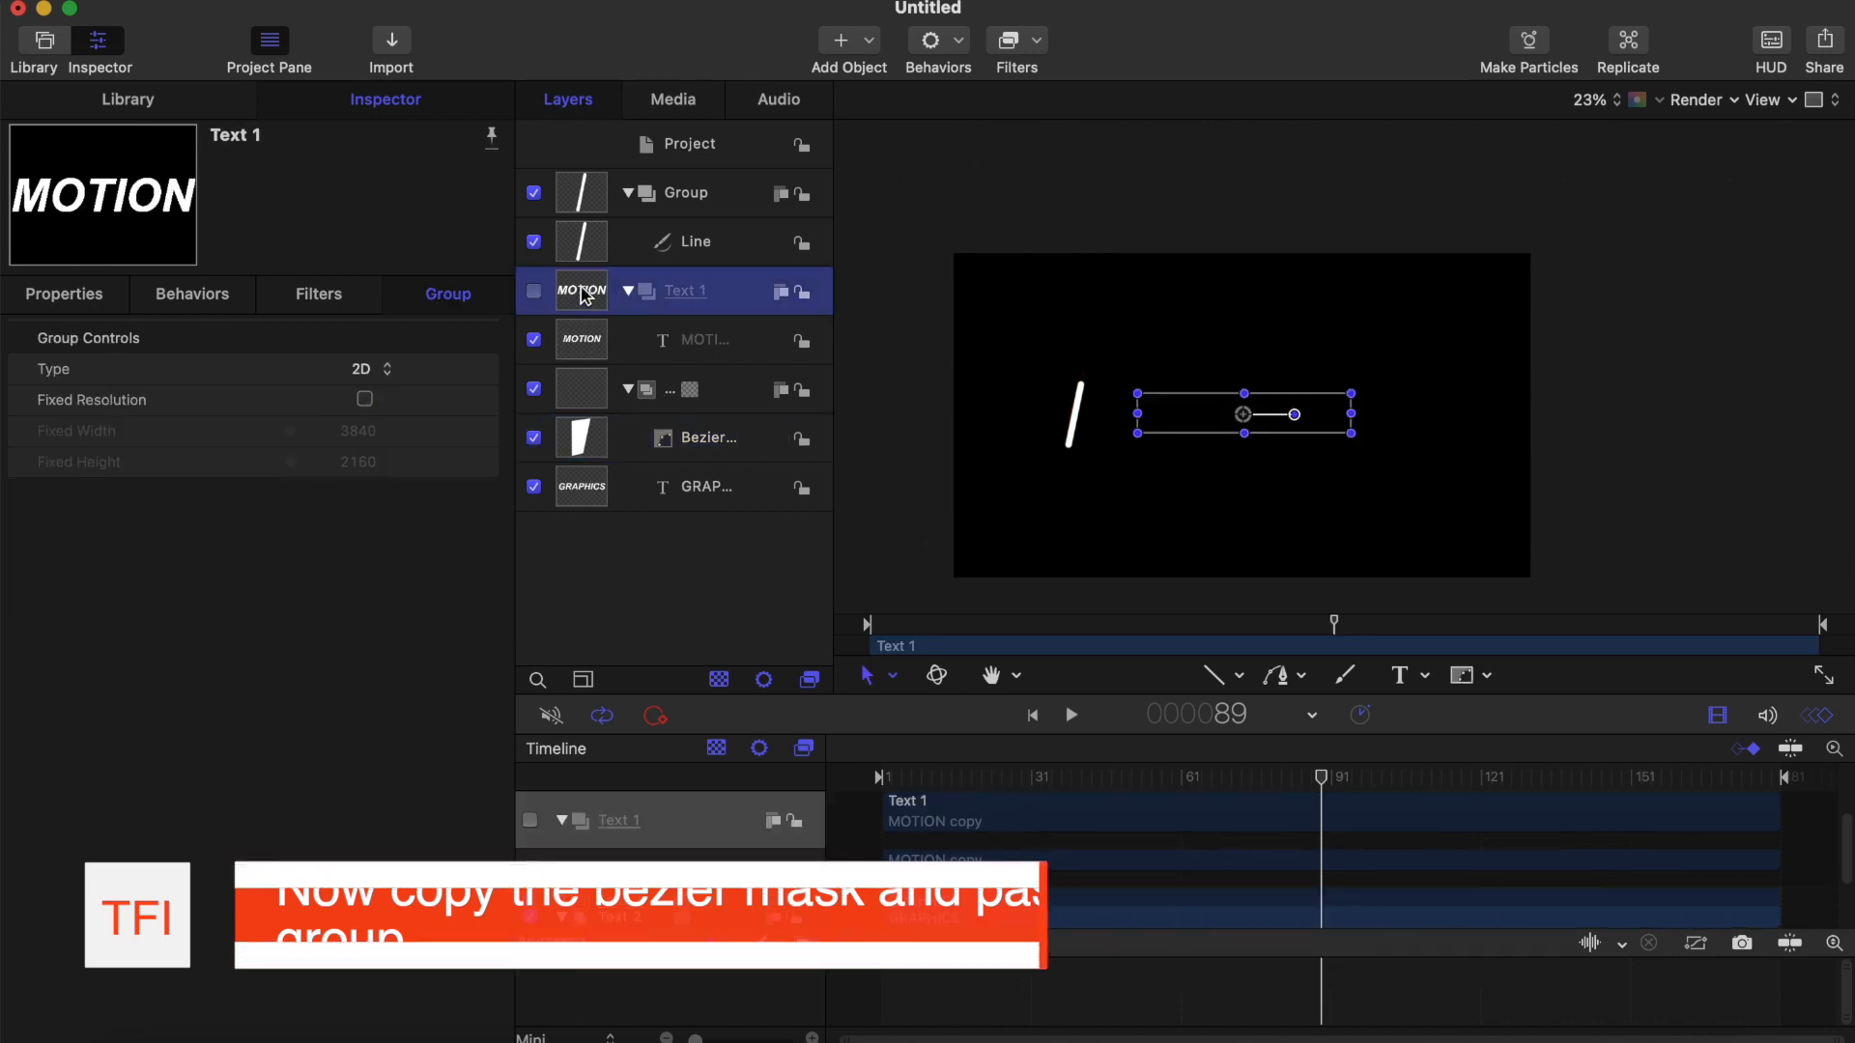
right_click(676, 291)
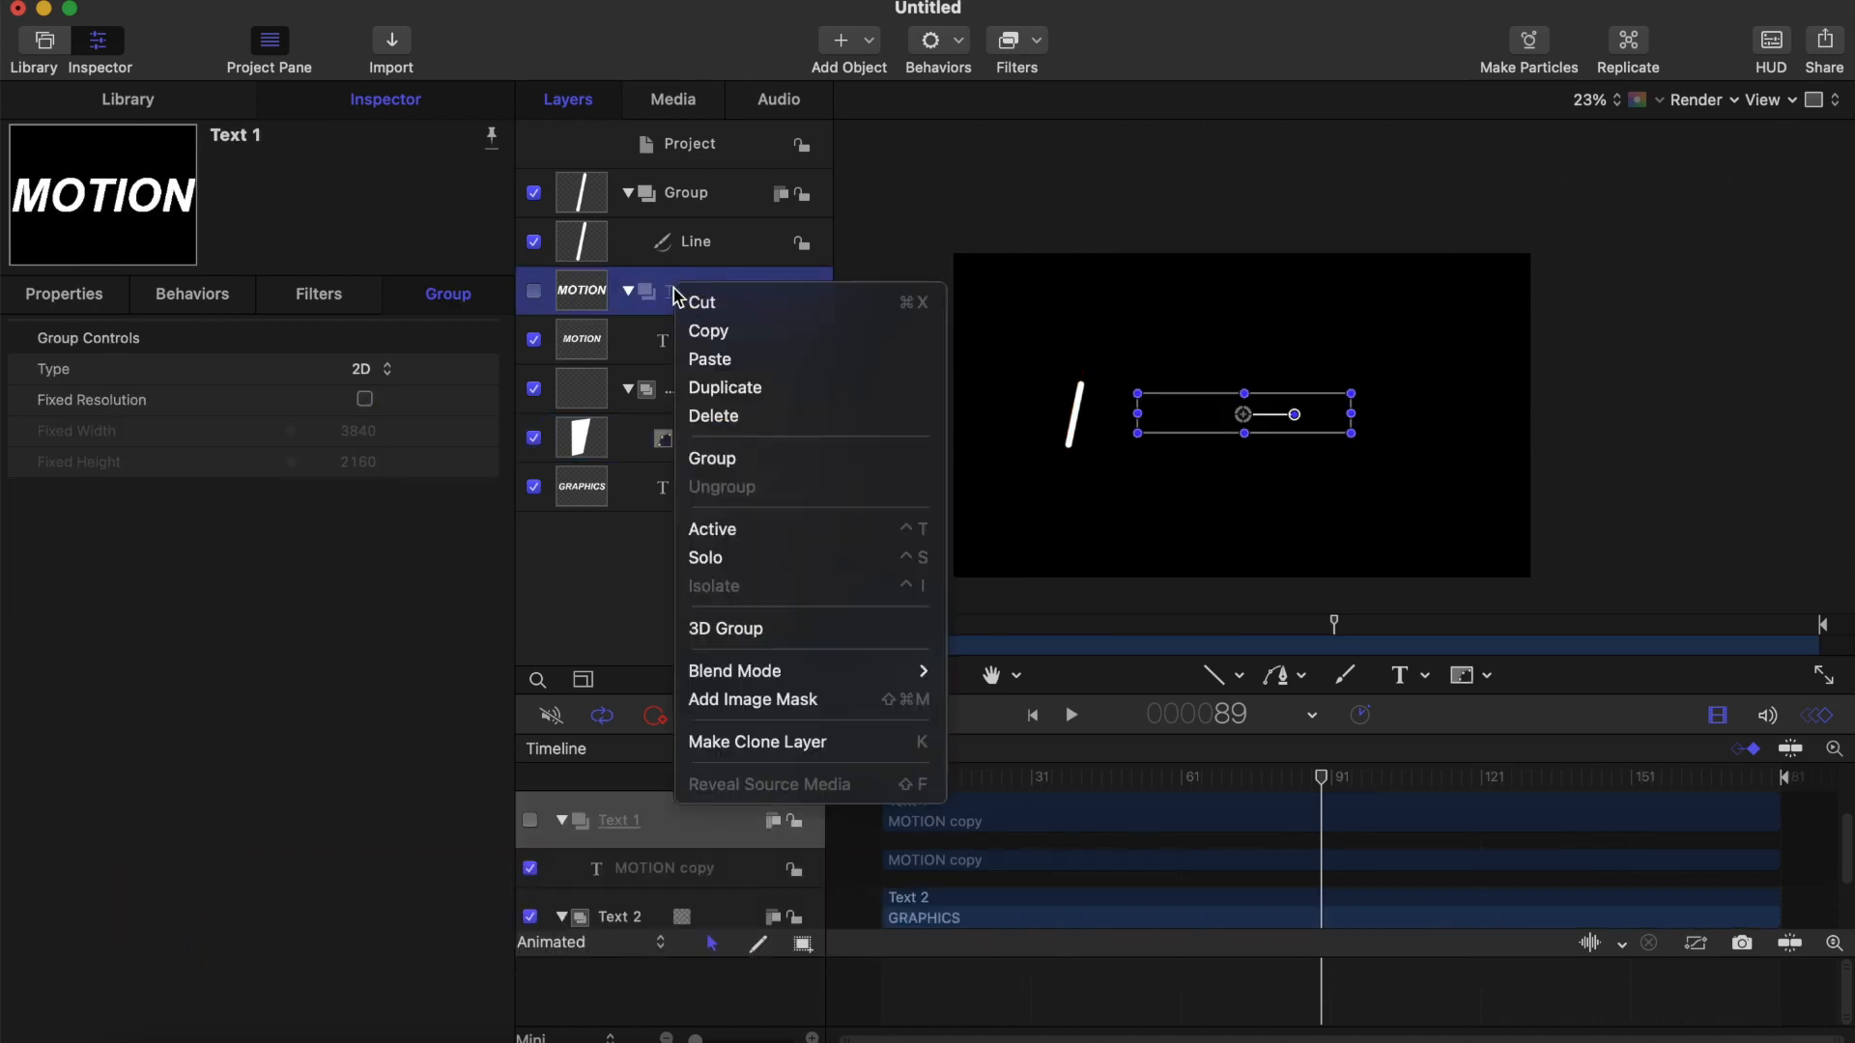
click(726, 359)
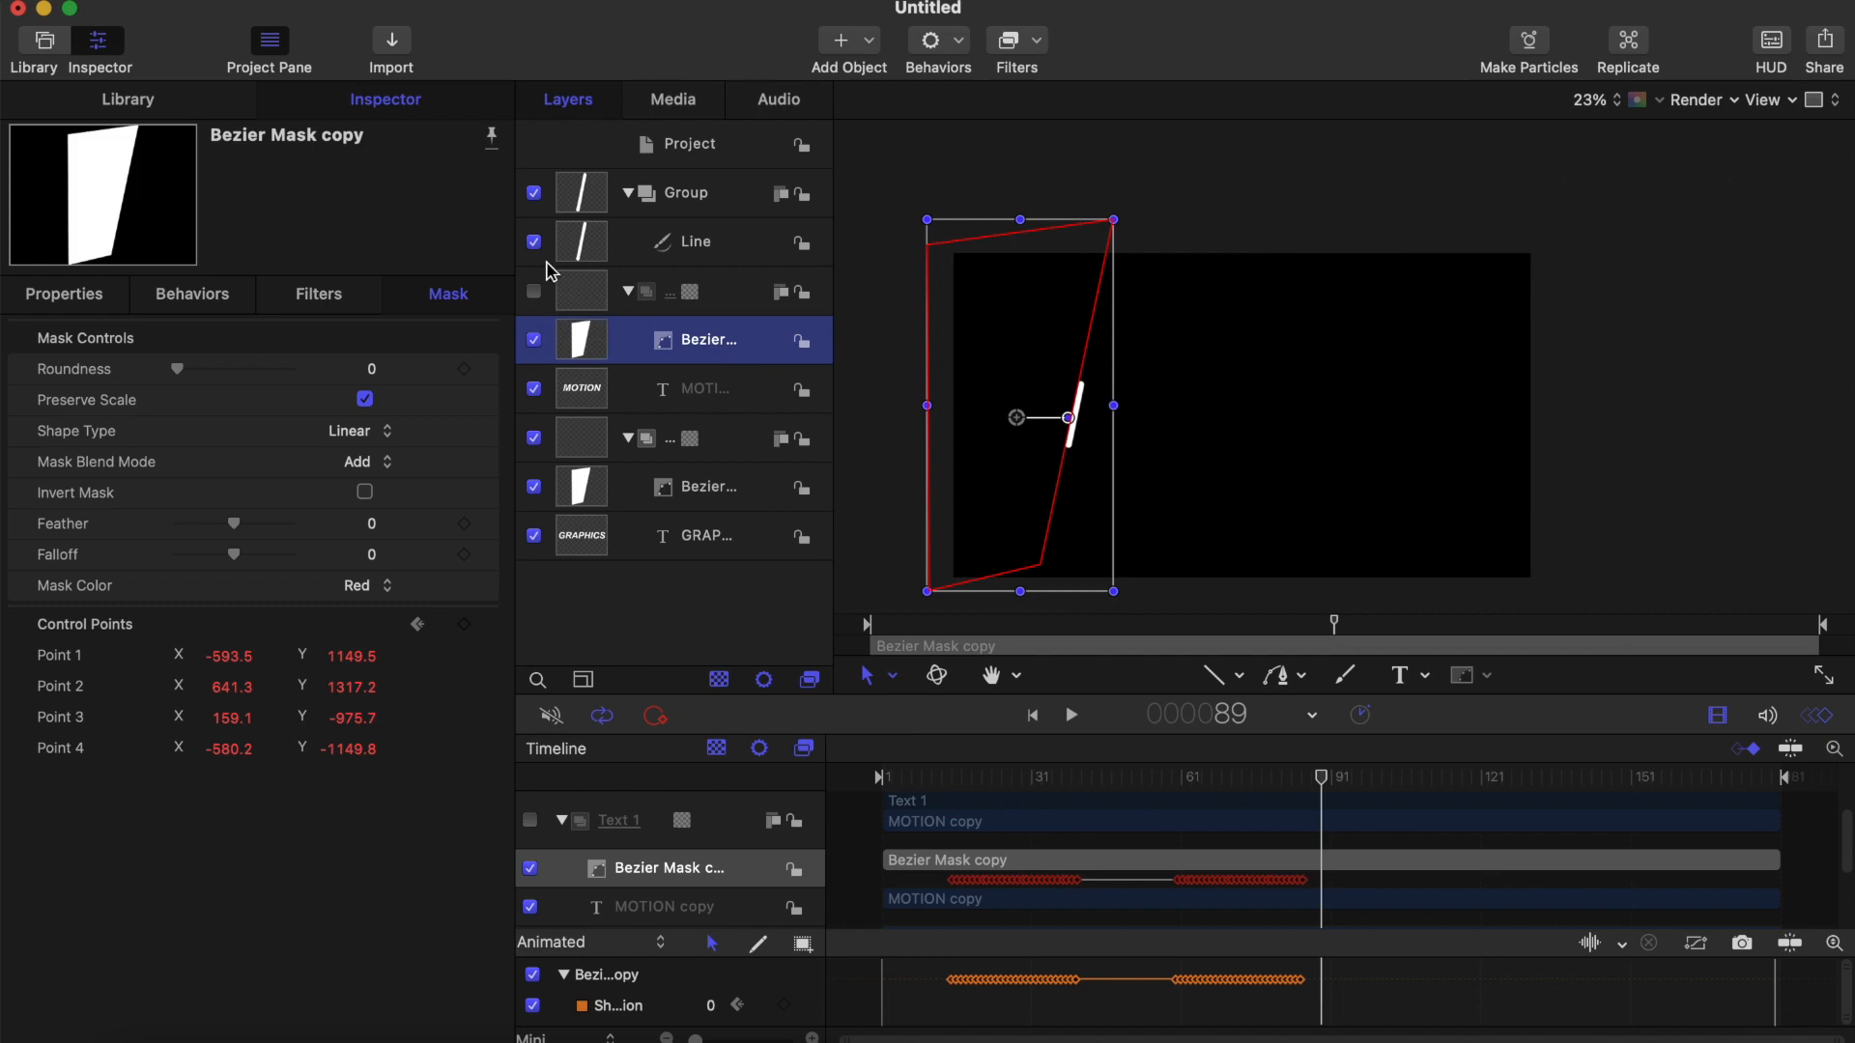
click(534, 291)
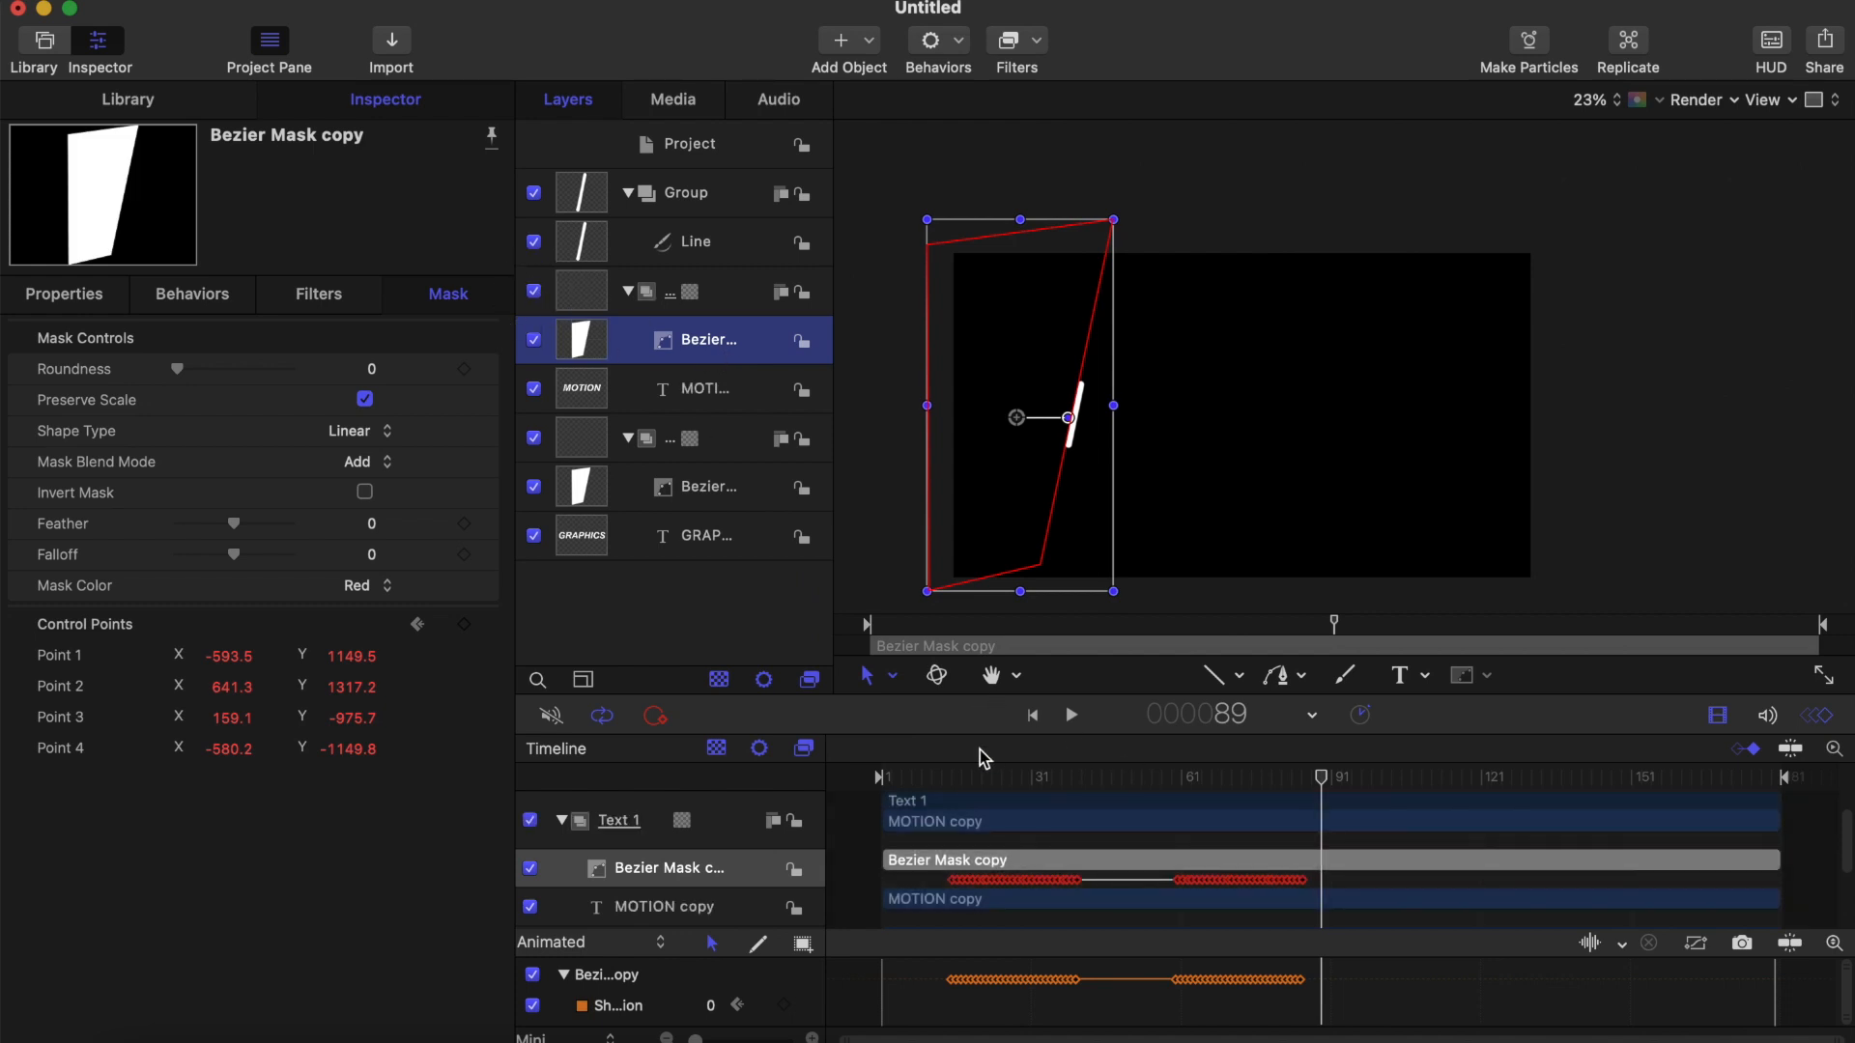
Step: Play the animation from the start to check how both masked texts are revealed
drag(968, 778, 799, 775)
key(space)
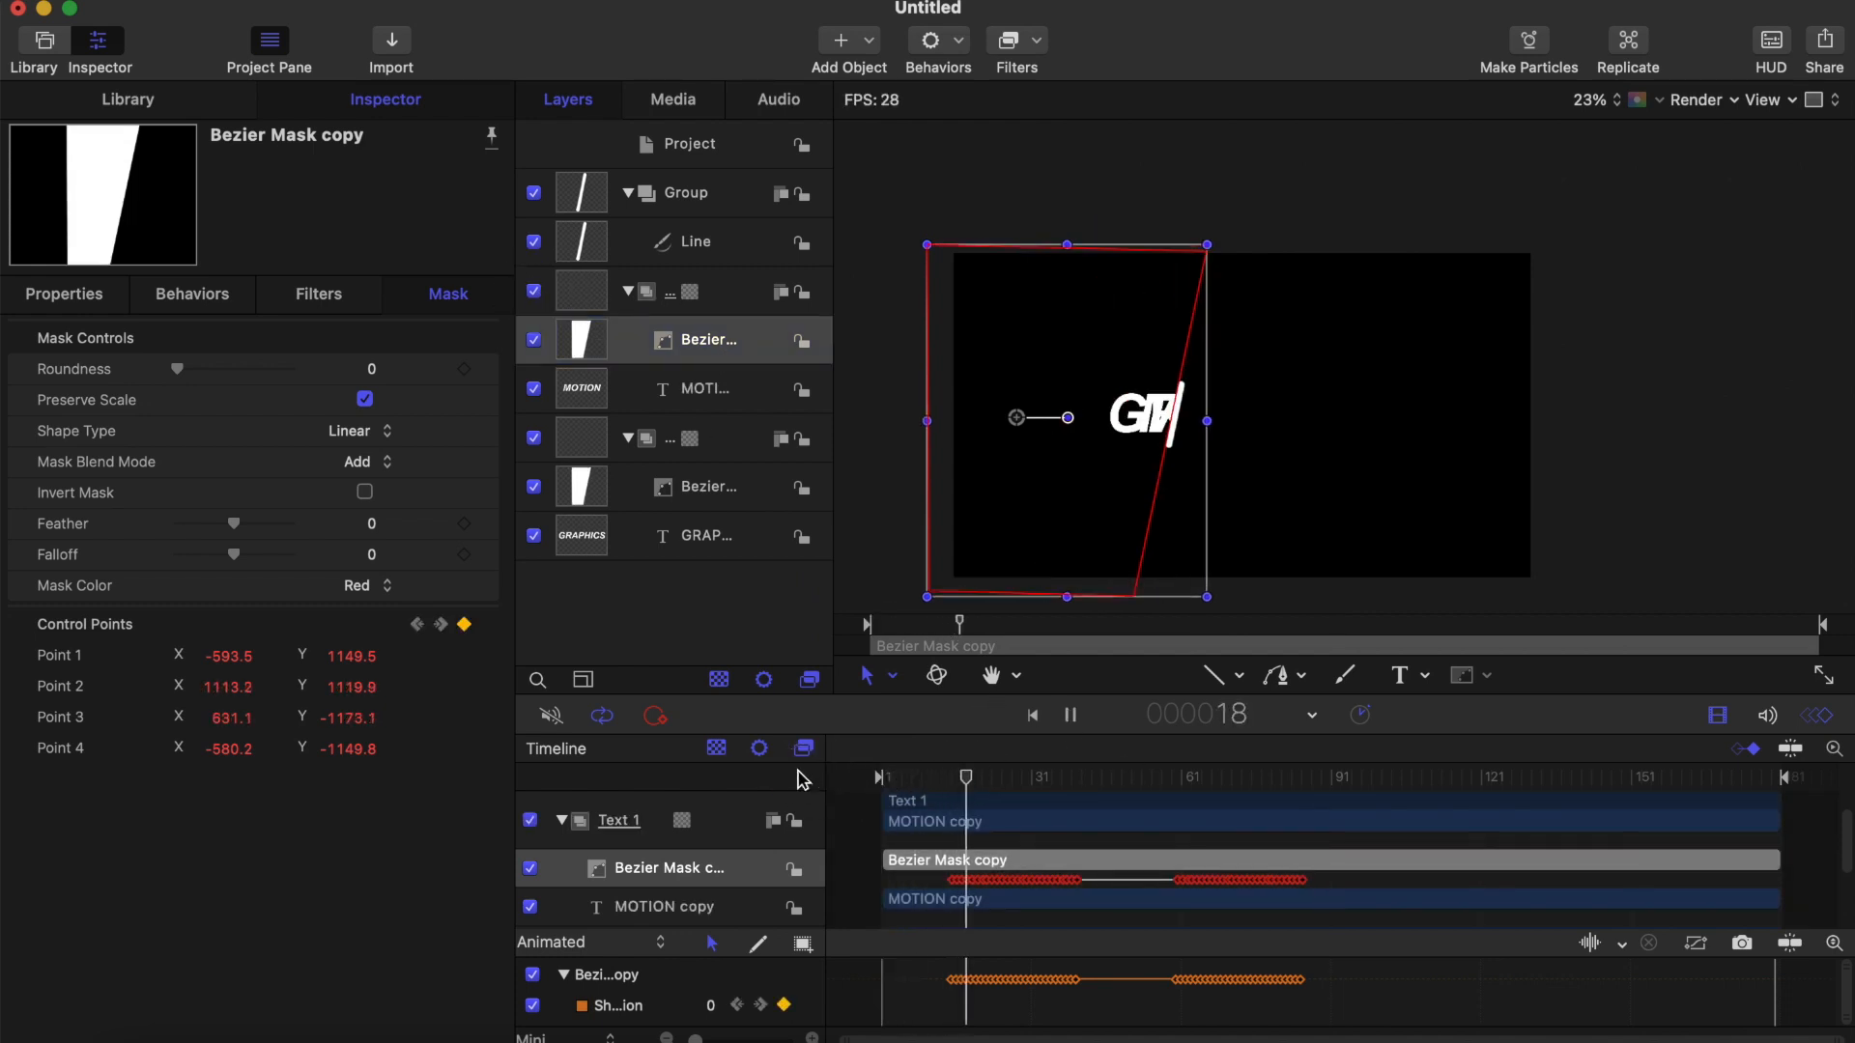
key(space)
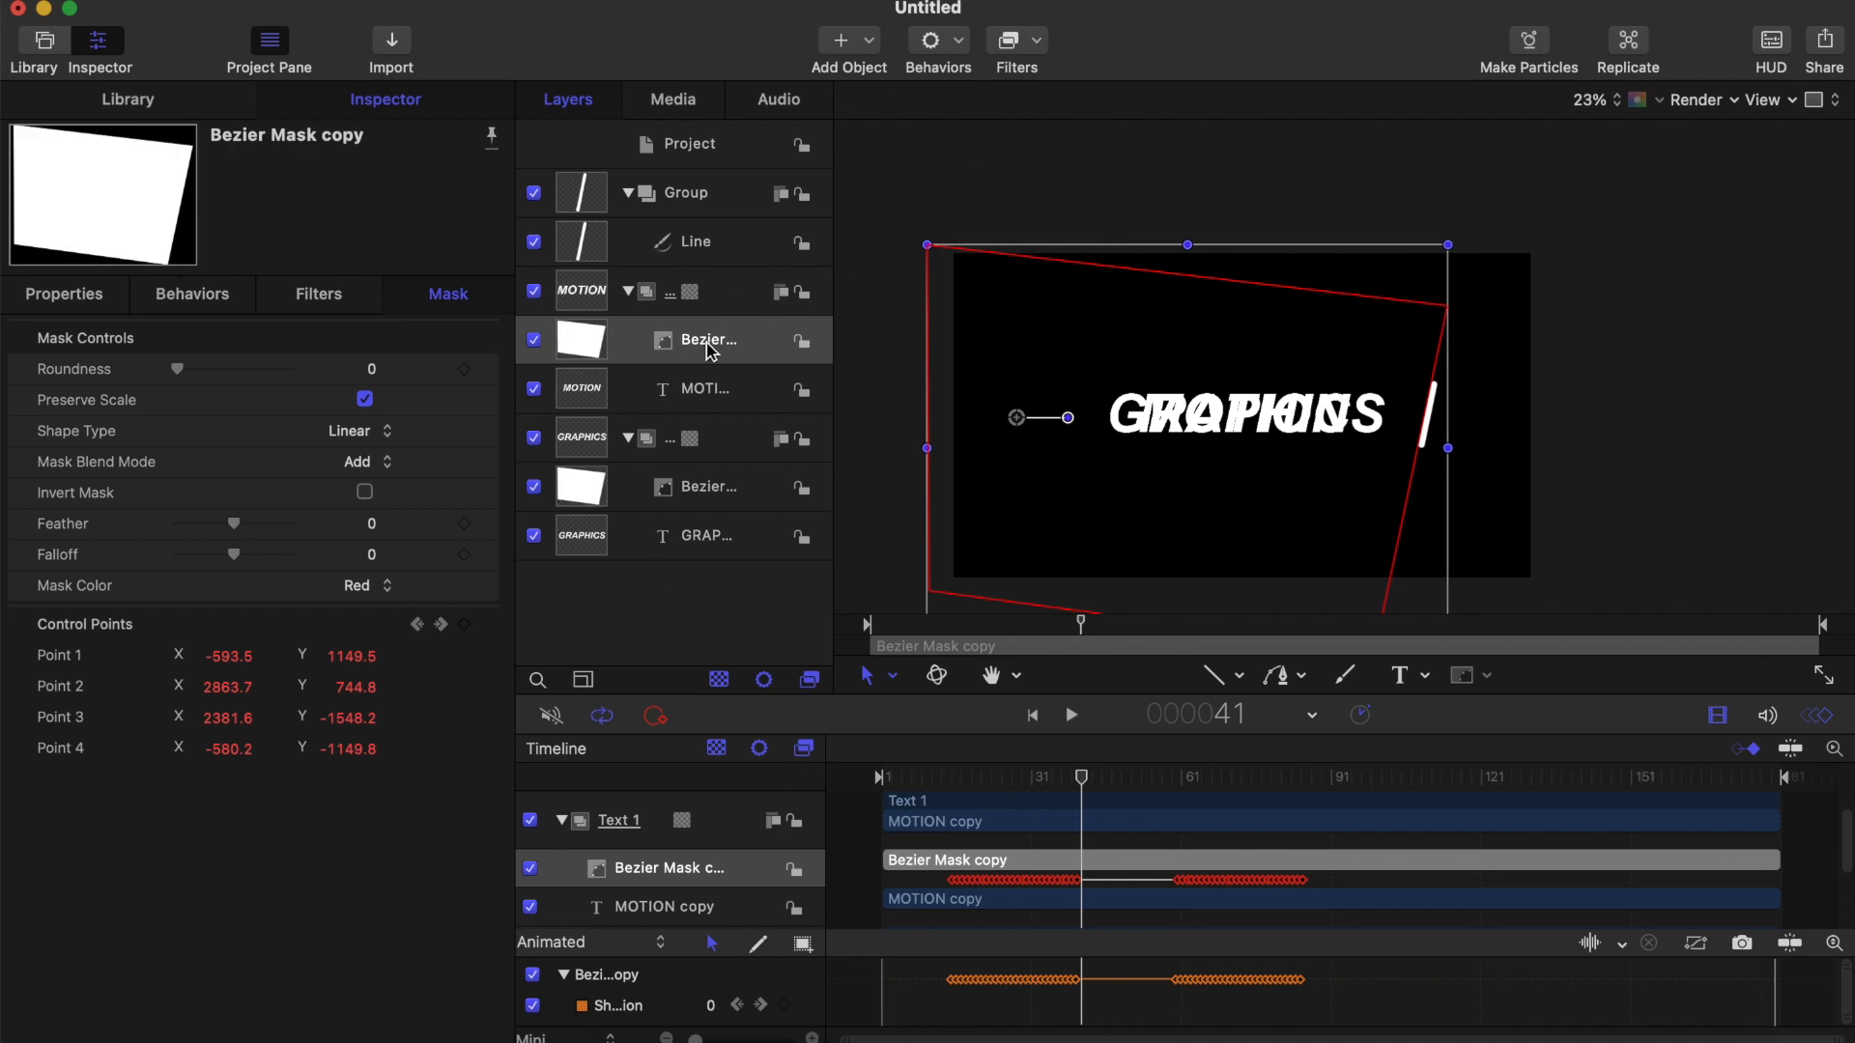
Step: Try the Subtract blend mode on the MOTION group's mask copy and play the animation from the start
click(356, 464)
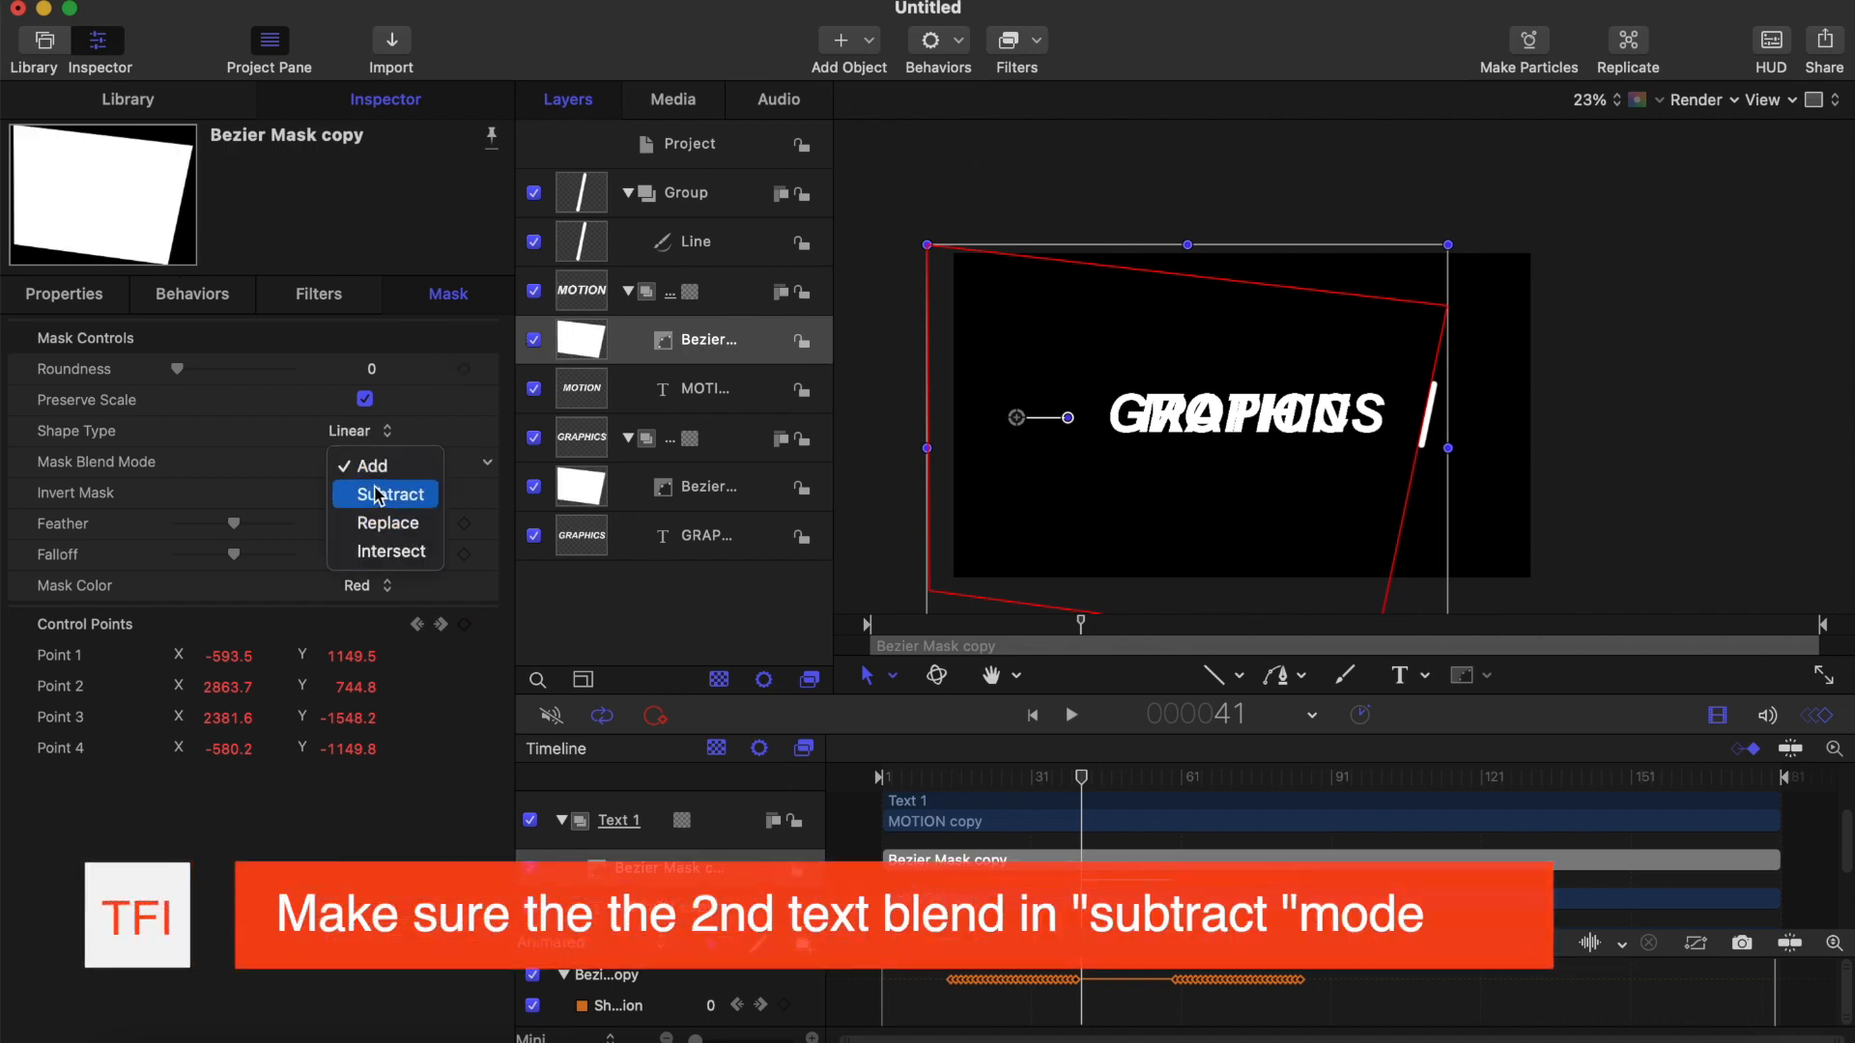
click(375, 494)
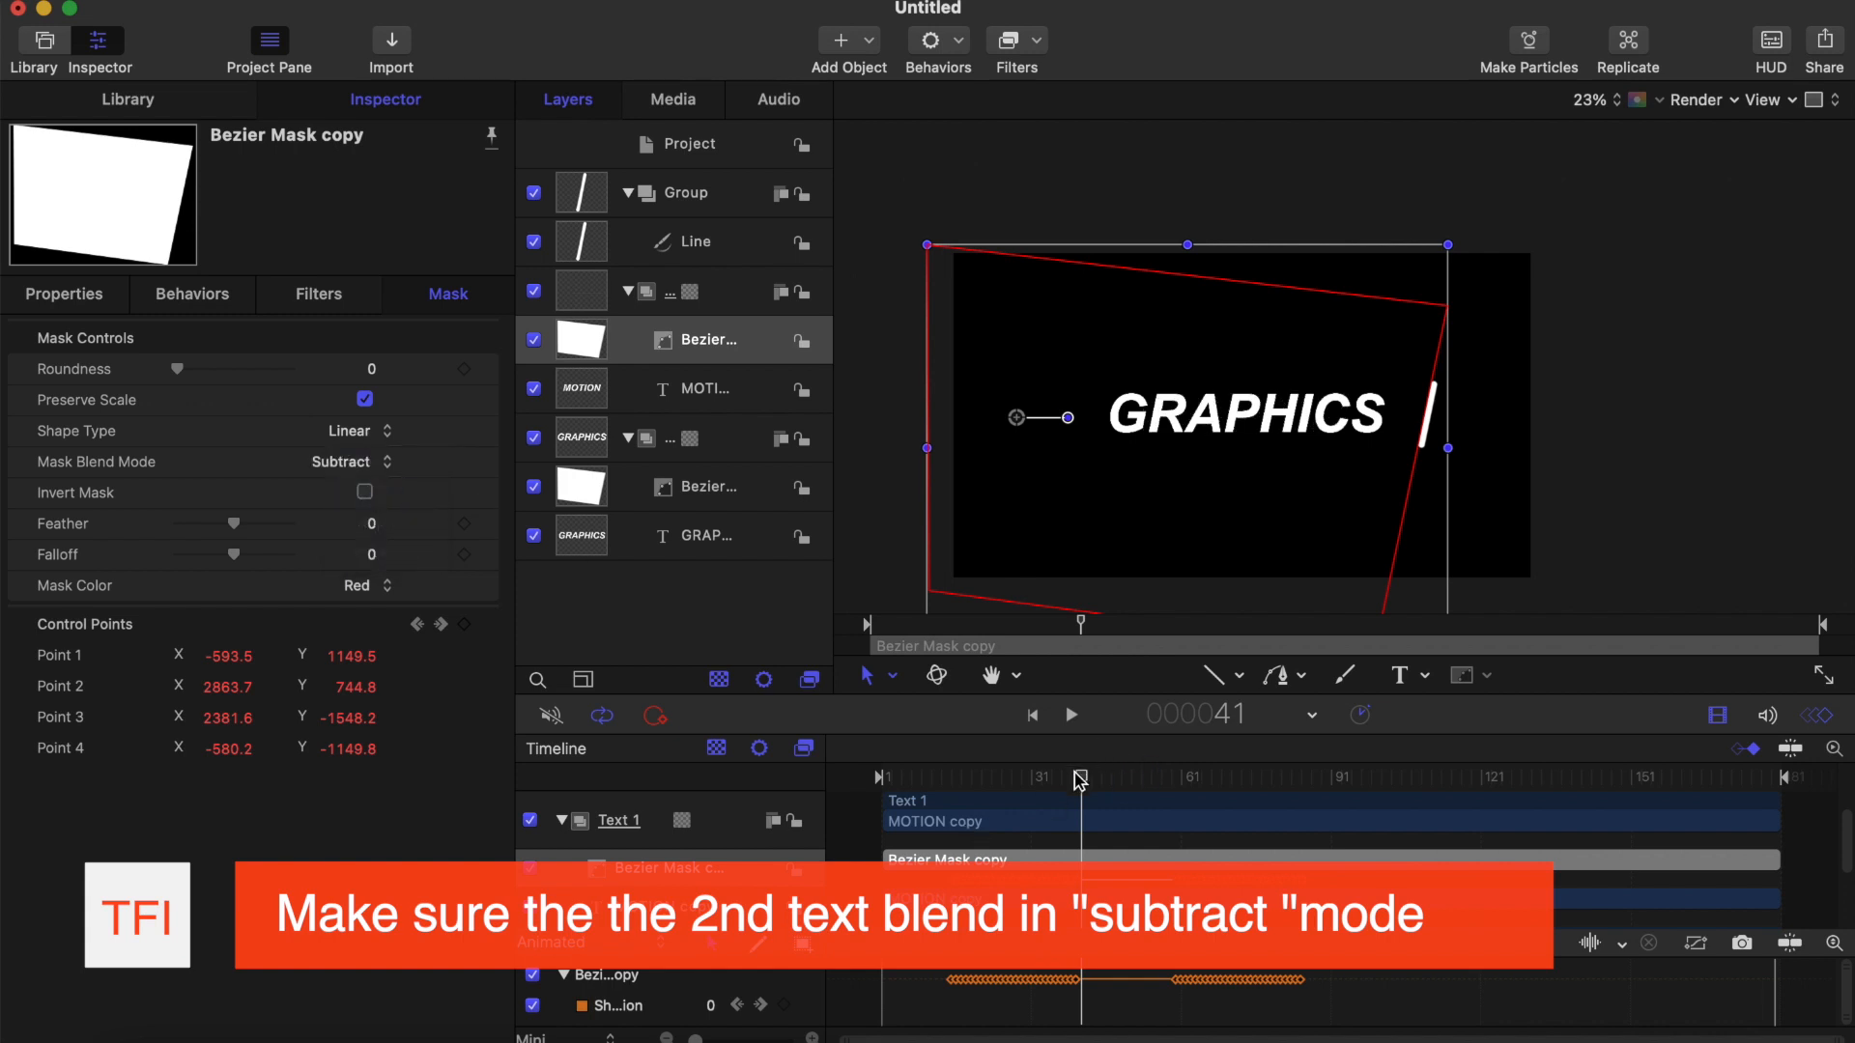
drag(1080, 780, 871, 779)
key(space)
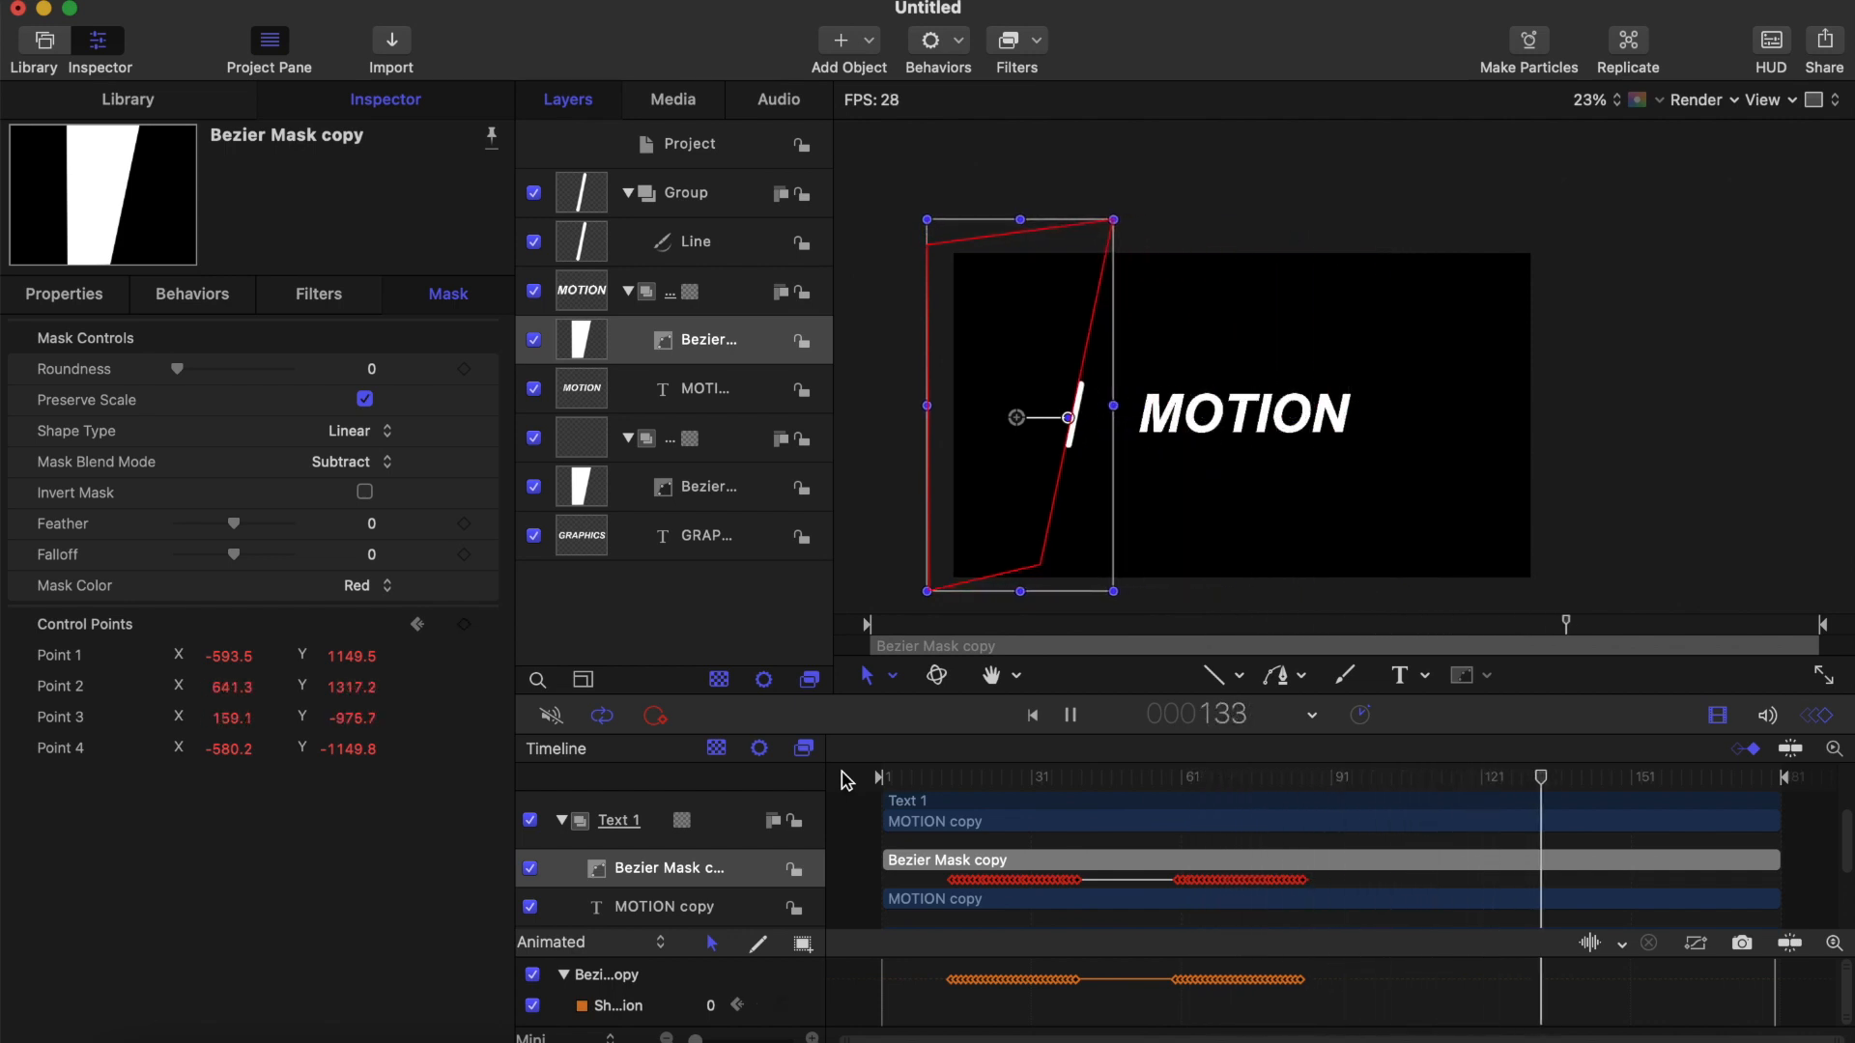
key(space)
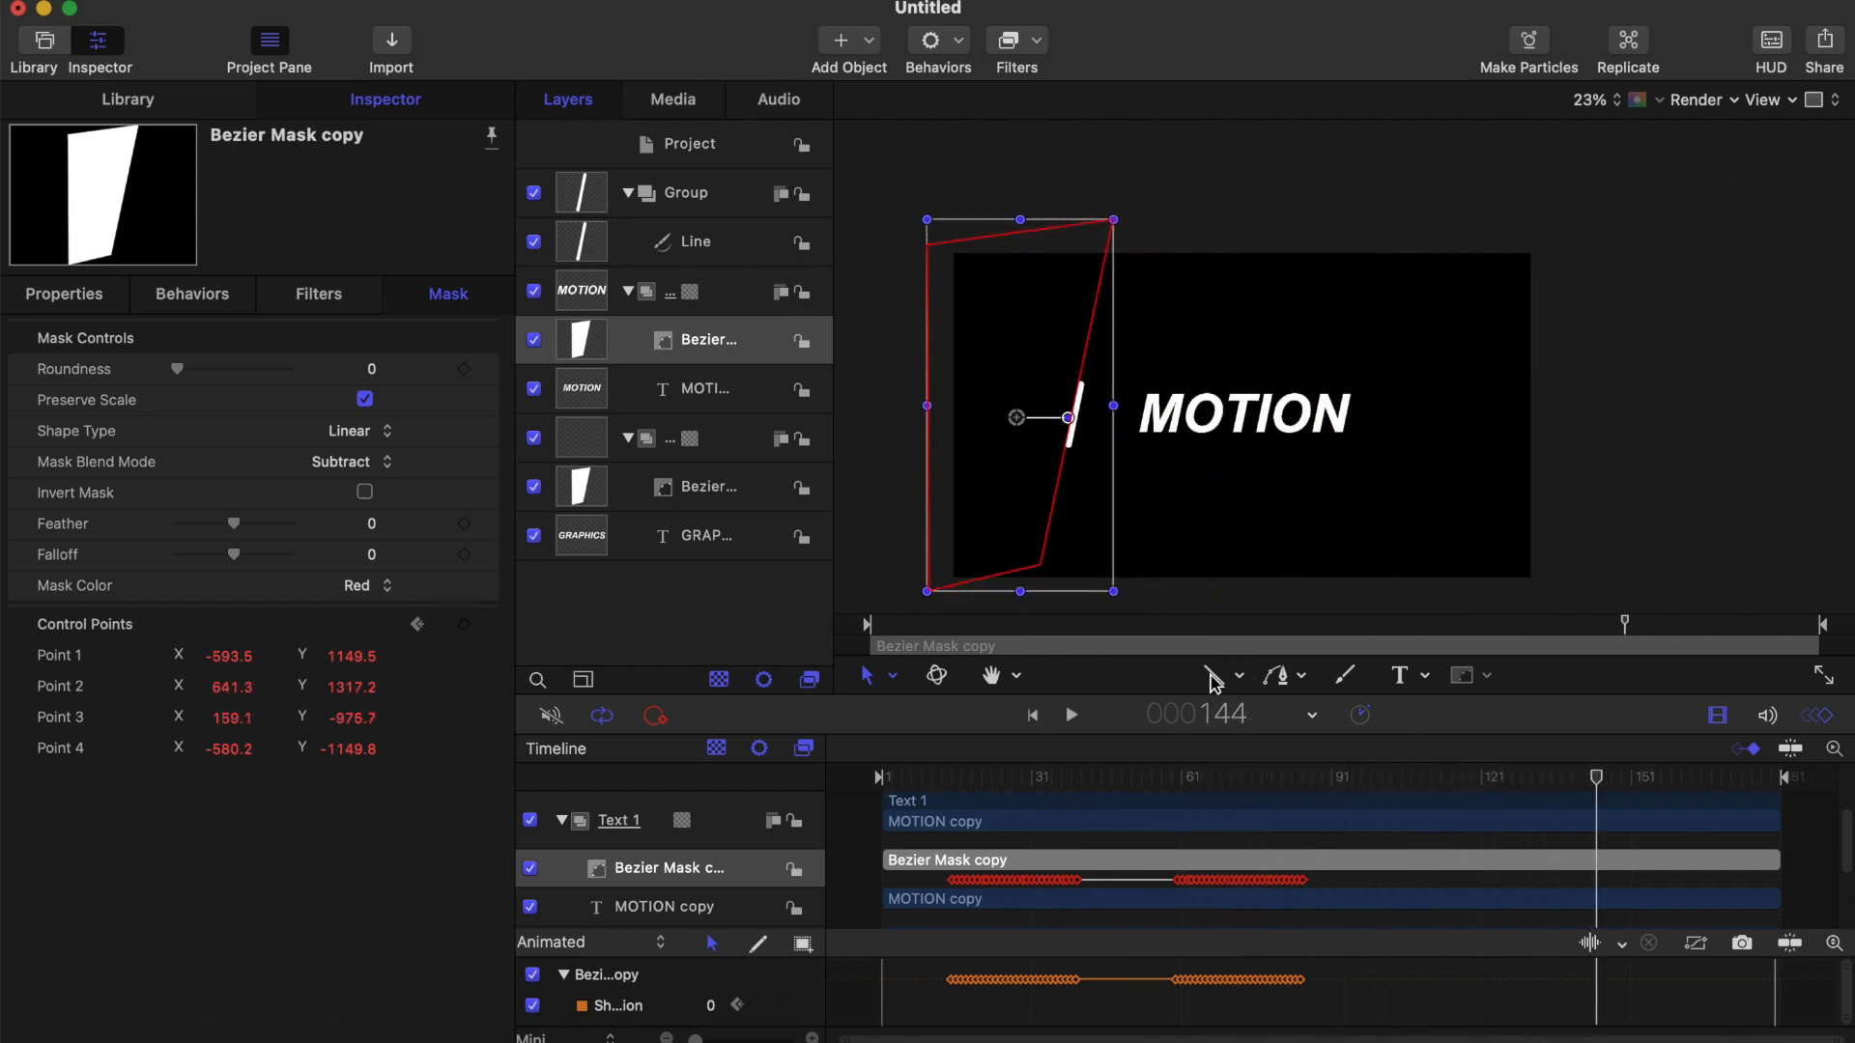
click(1213, 676)
drag(929, 780, 828, 789)
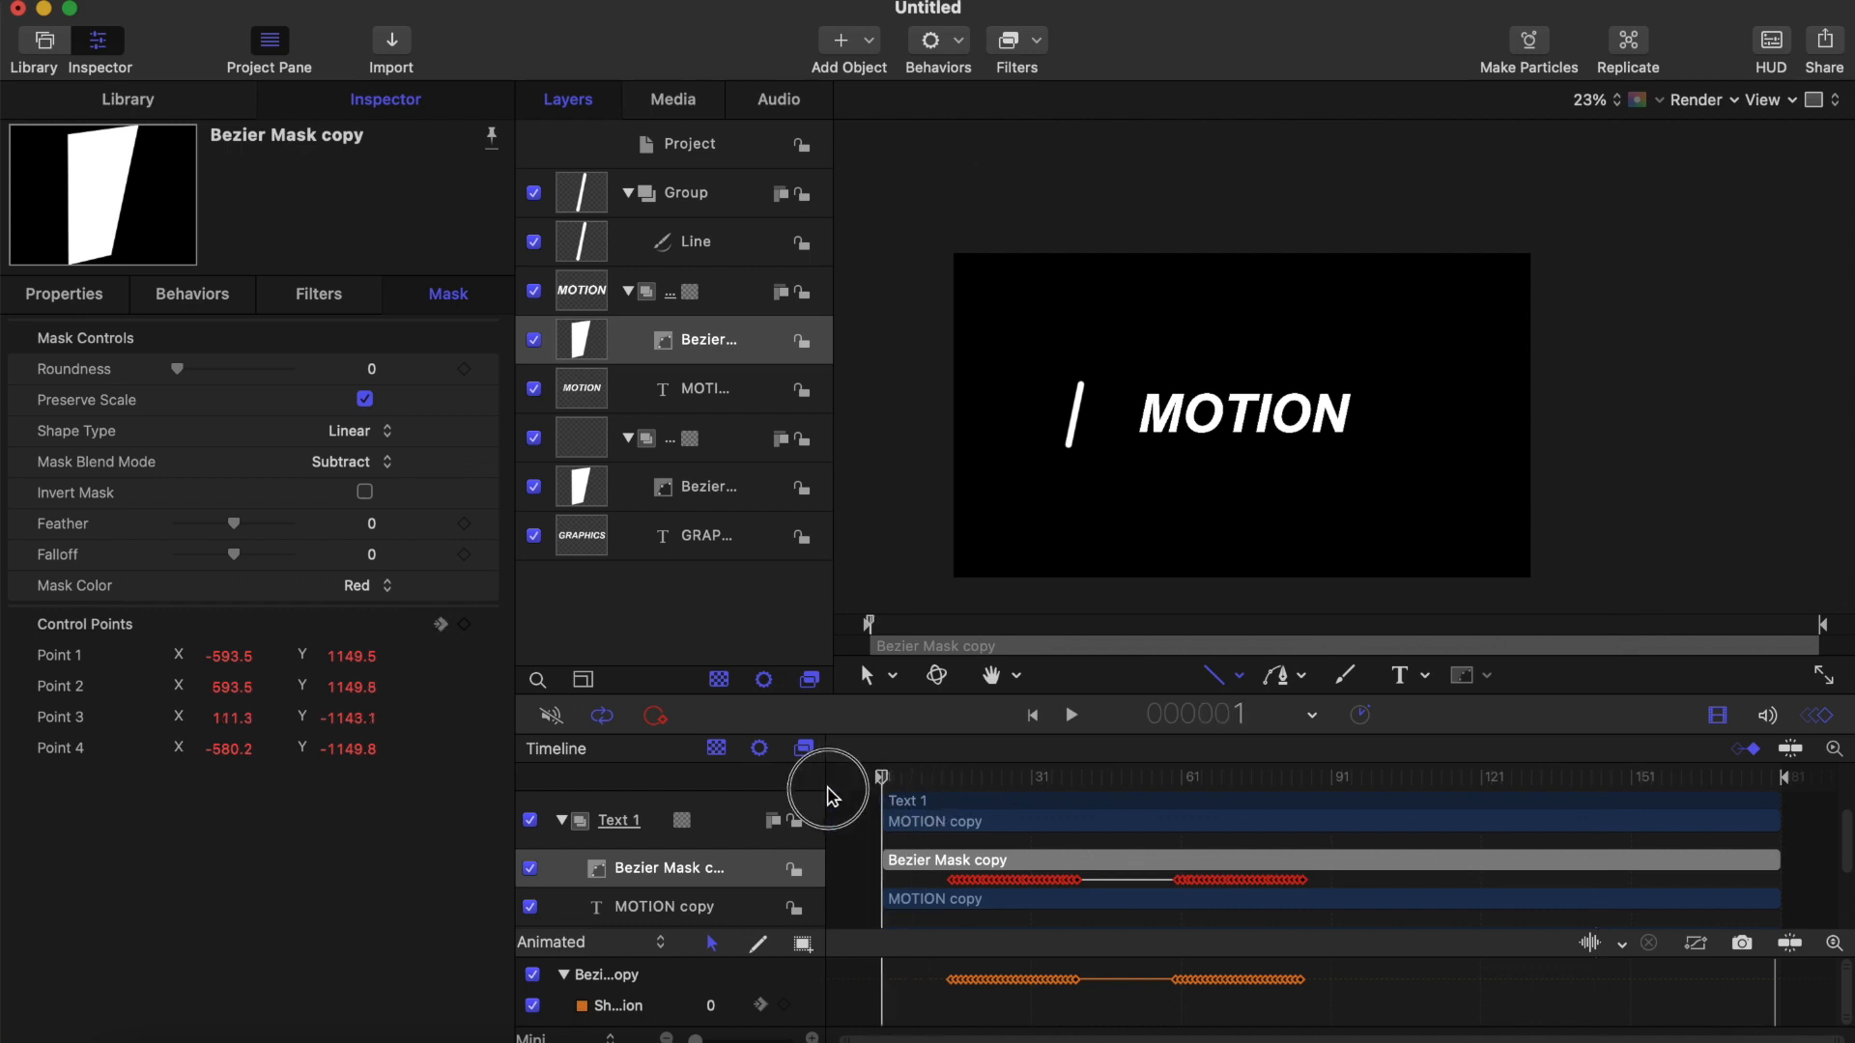
key(space)
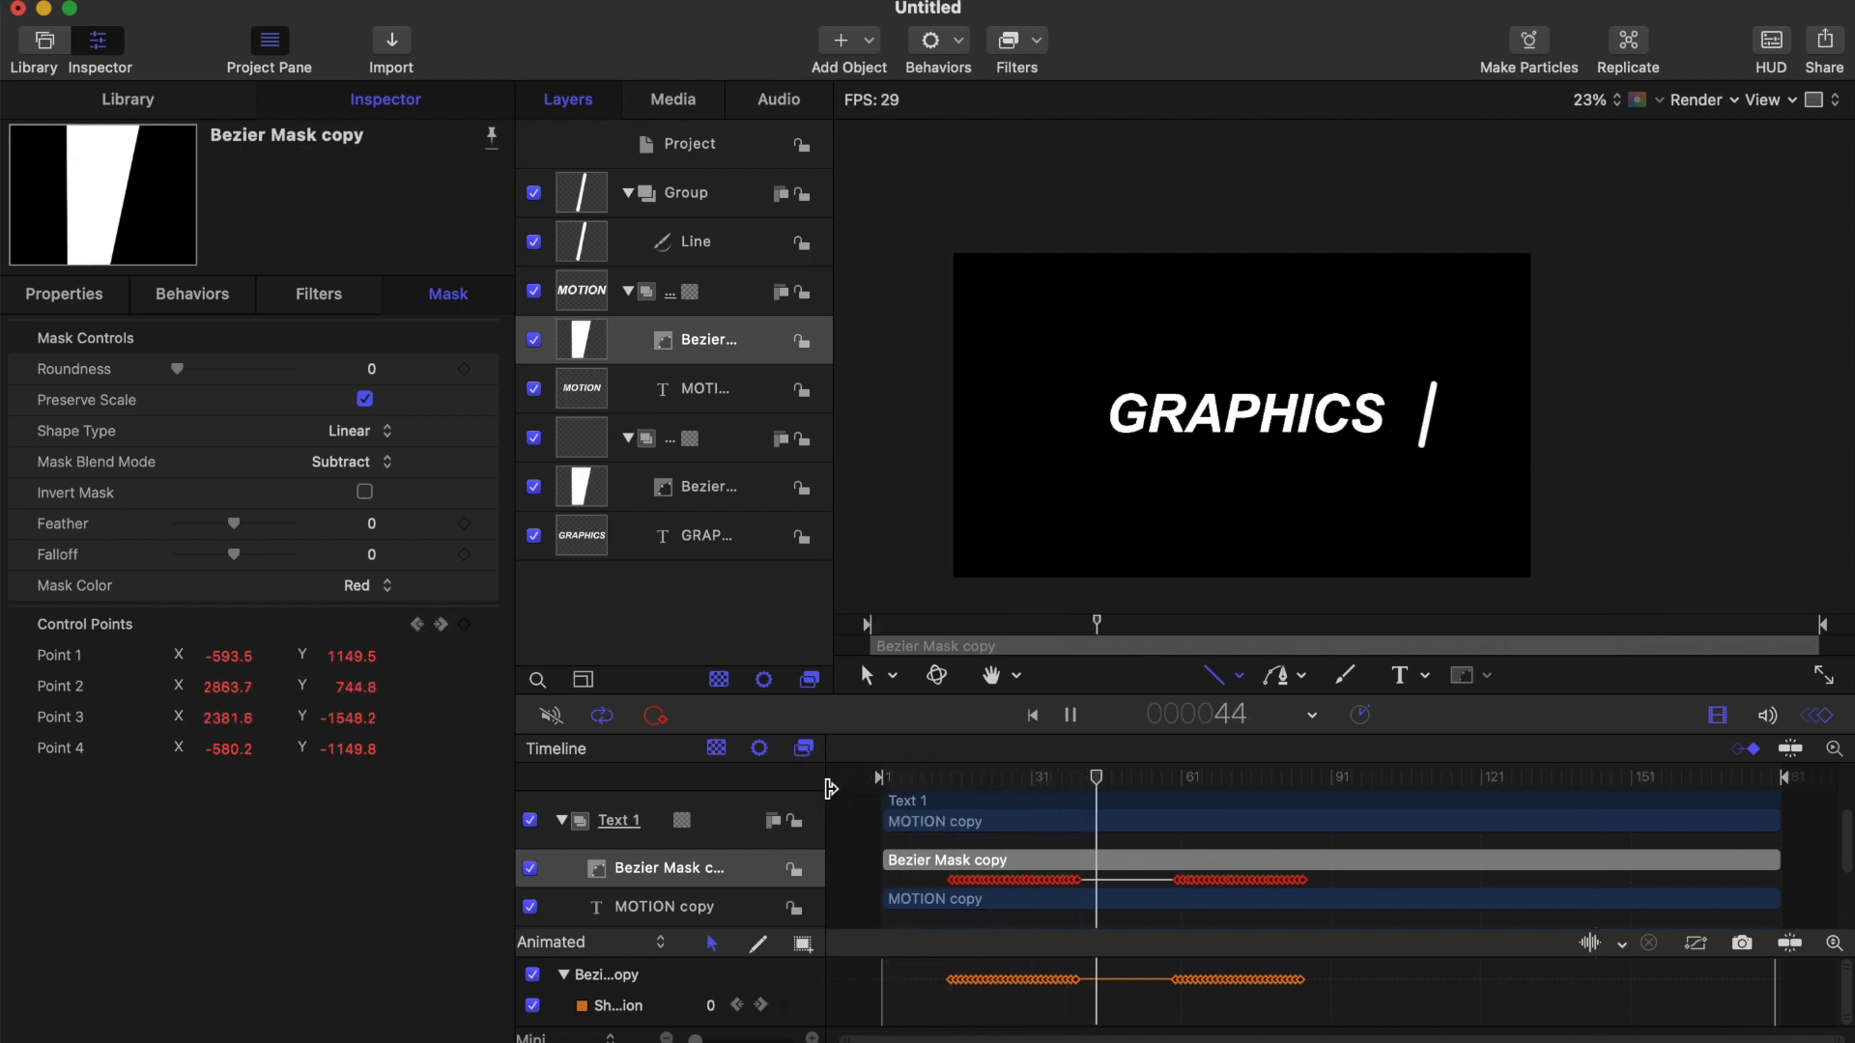
key(space)
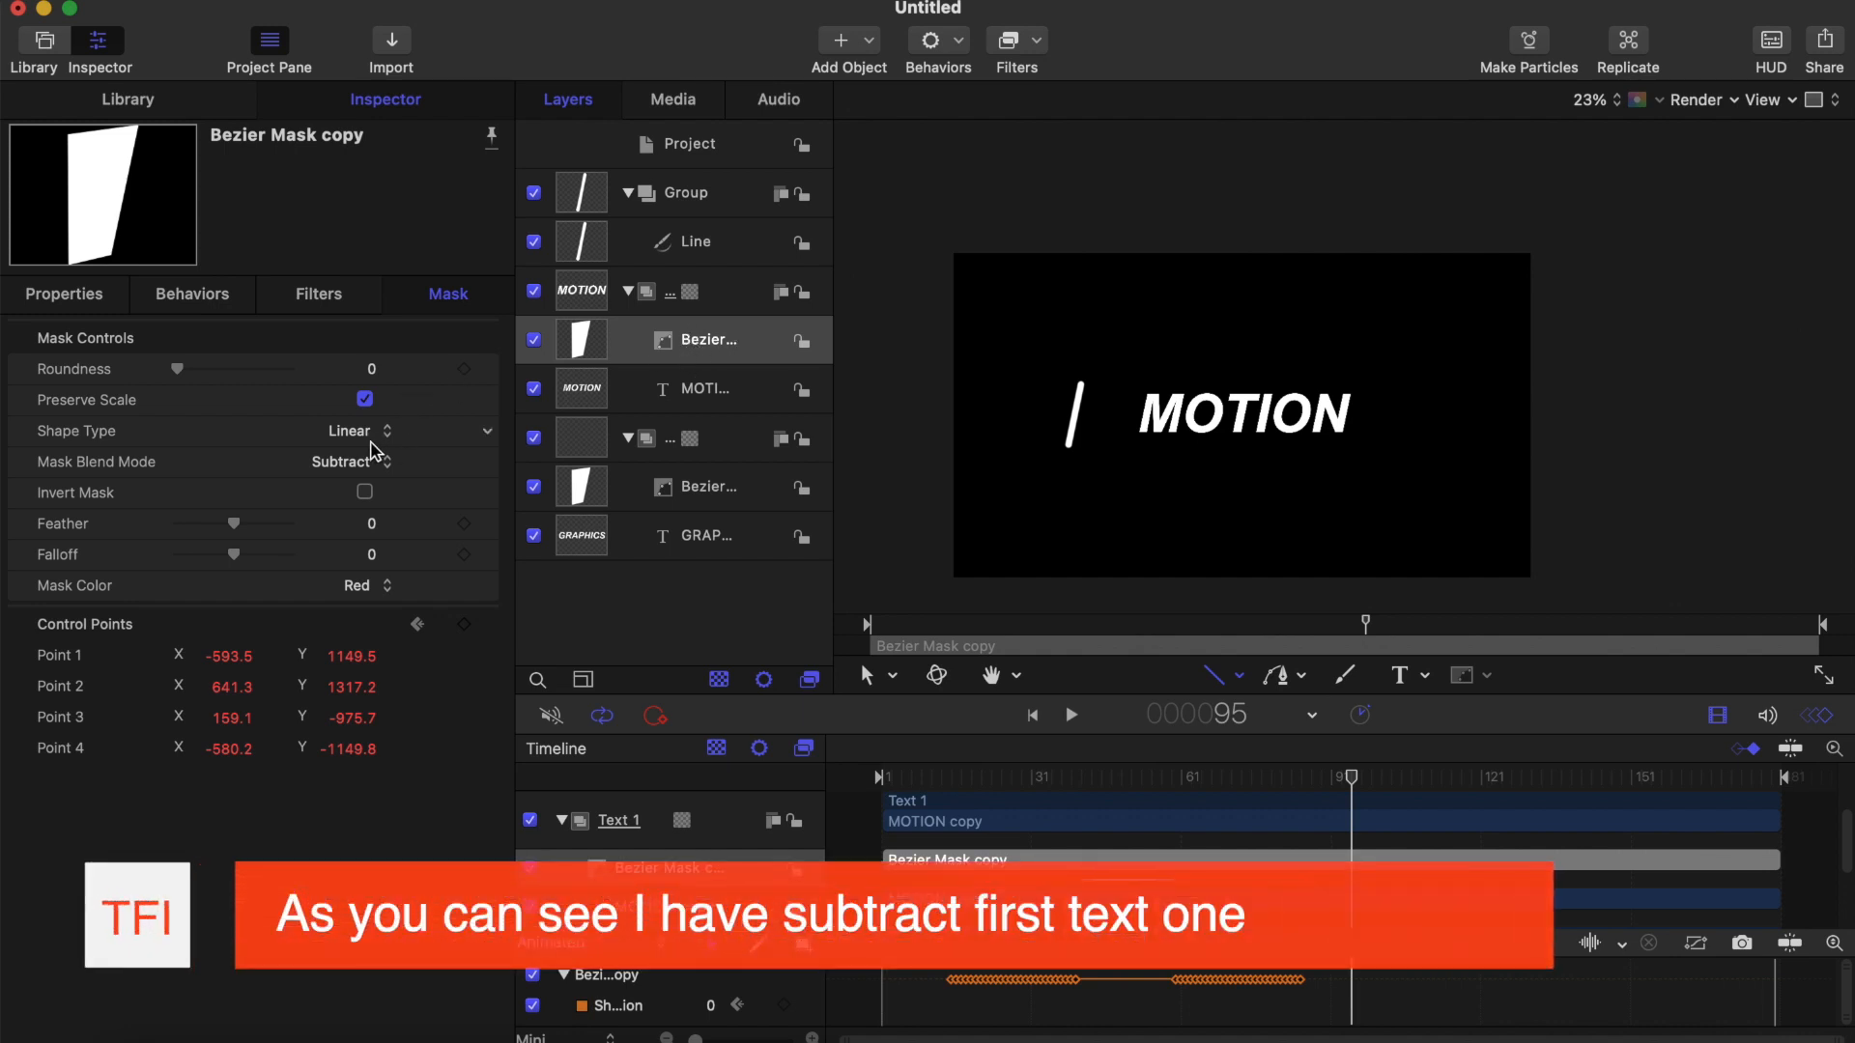
Step: Set the MOTION mask's blend mode to Add and the GRAPHICS mask's blend mode to Subtract
click(367, 461)
click(360, 439)
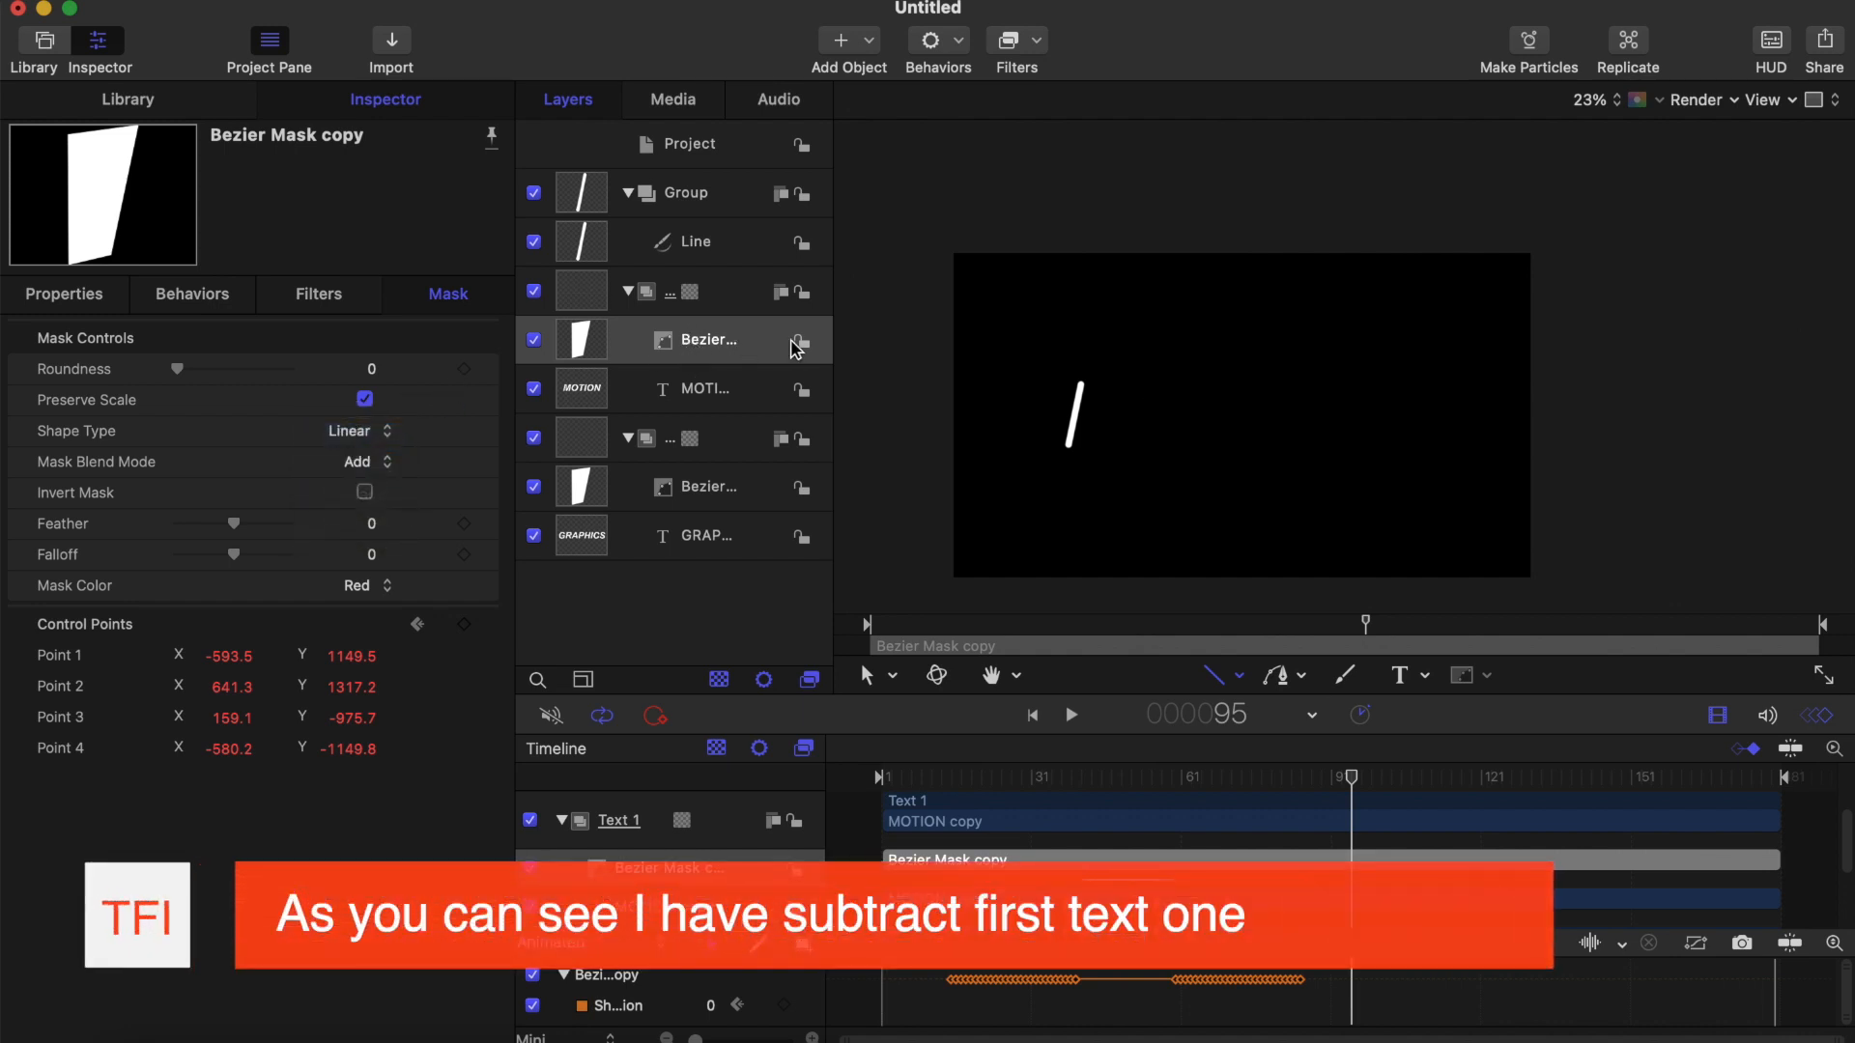
click(703, 488)
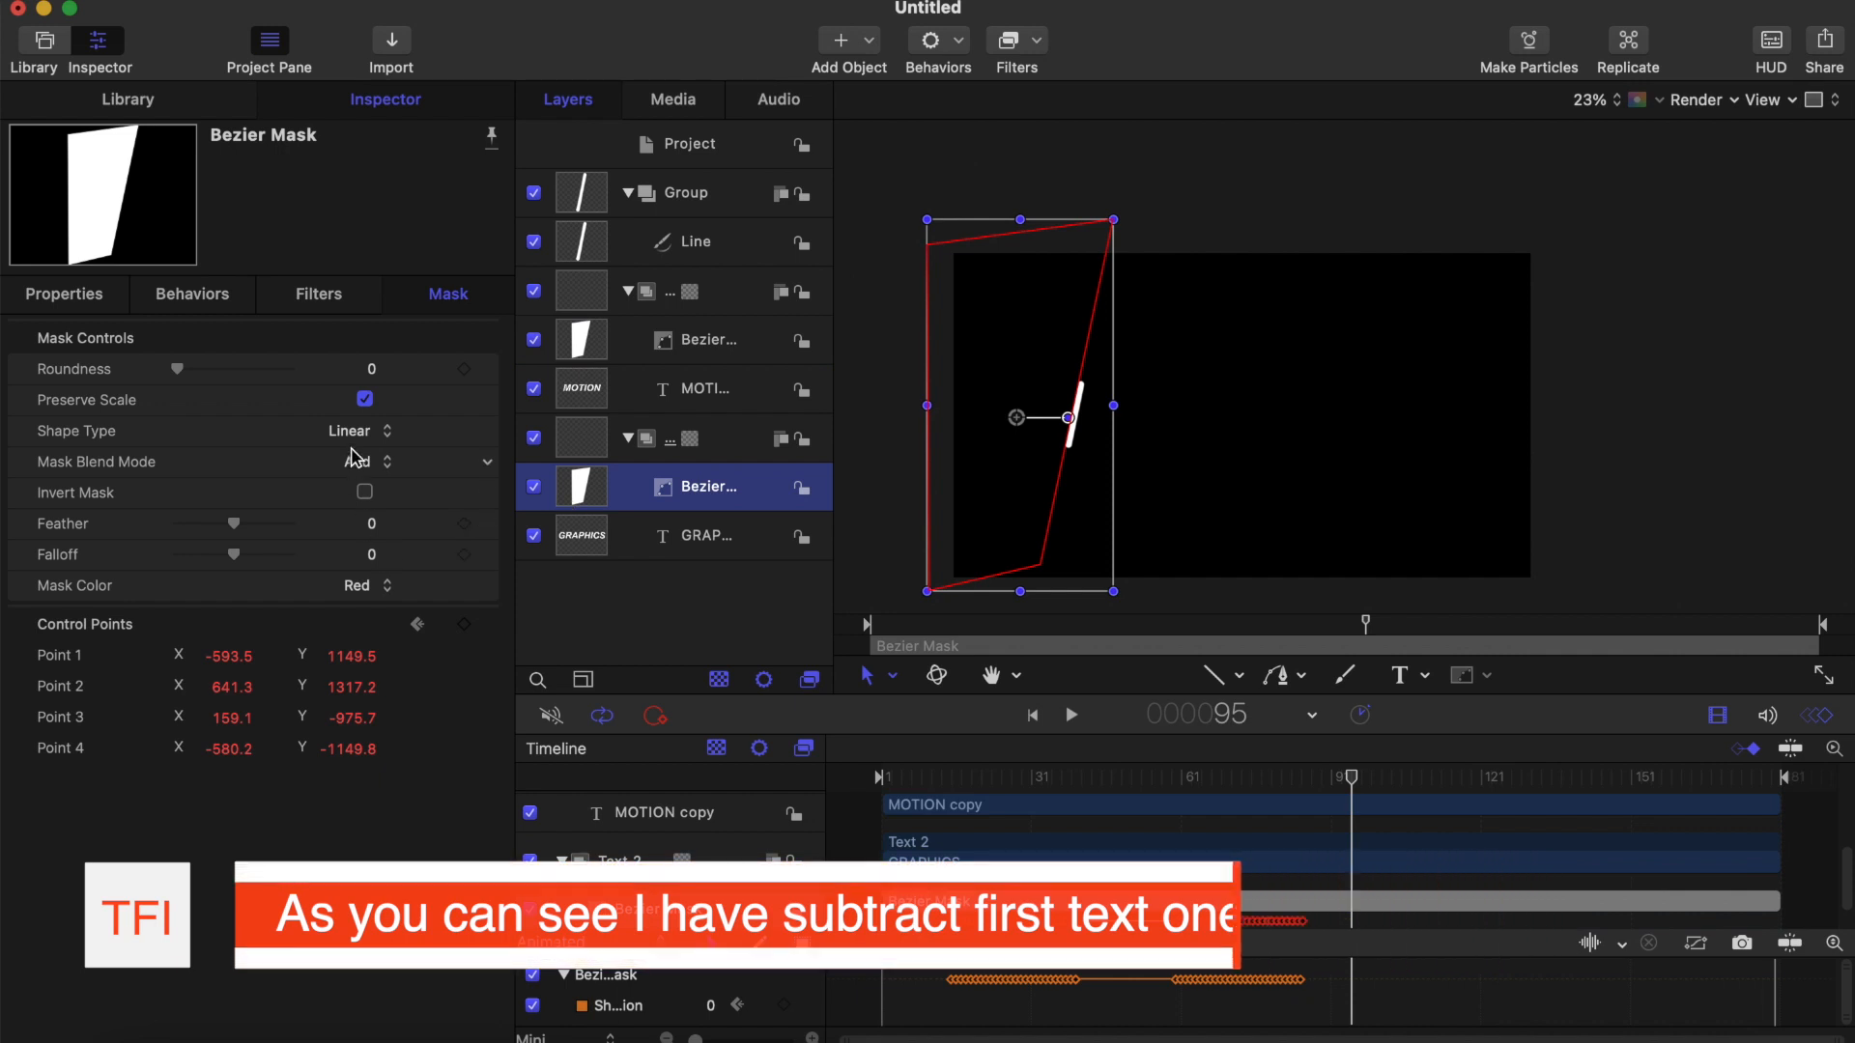
click(365, 466)
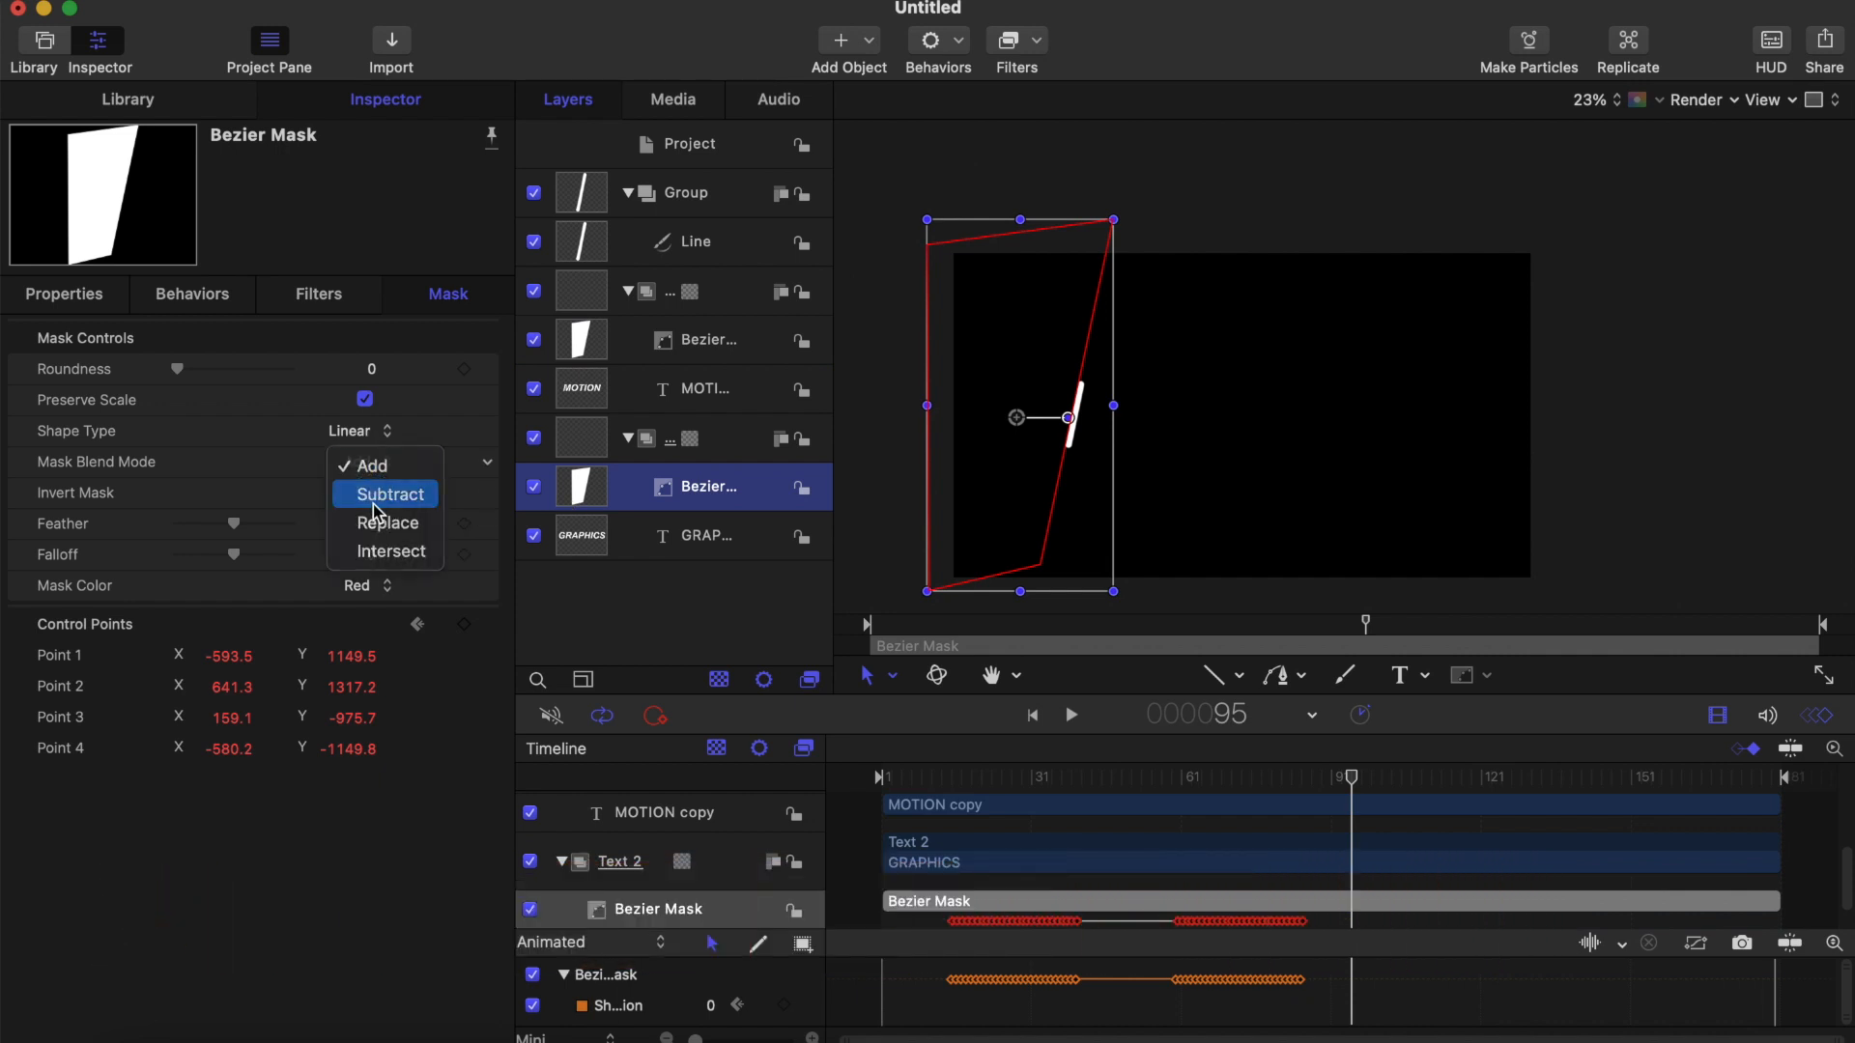
click(372, 497)
Step: Replay the animation from the start with the mask outline hidden to check the text swap
click(948, 775)
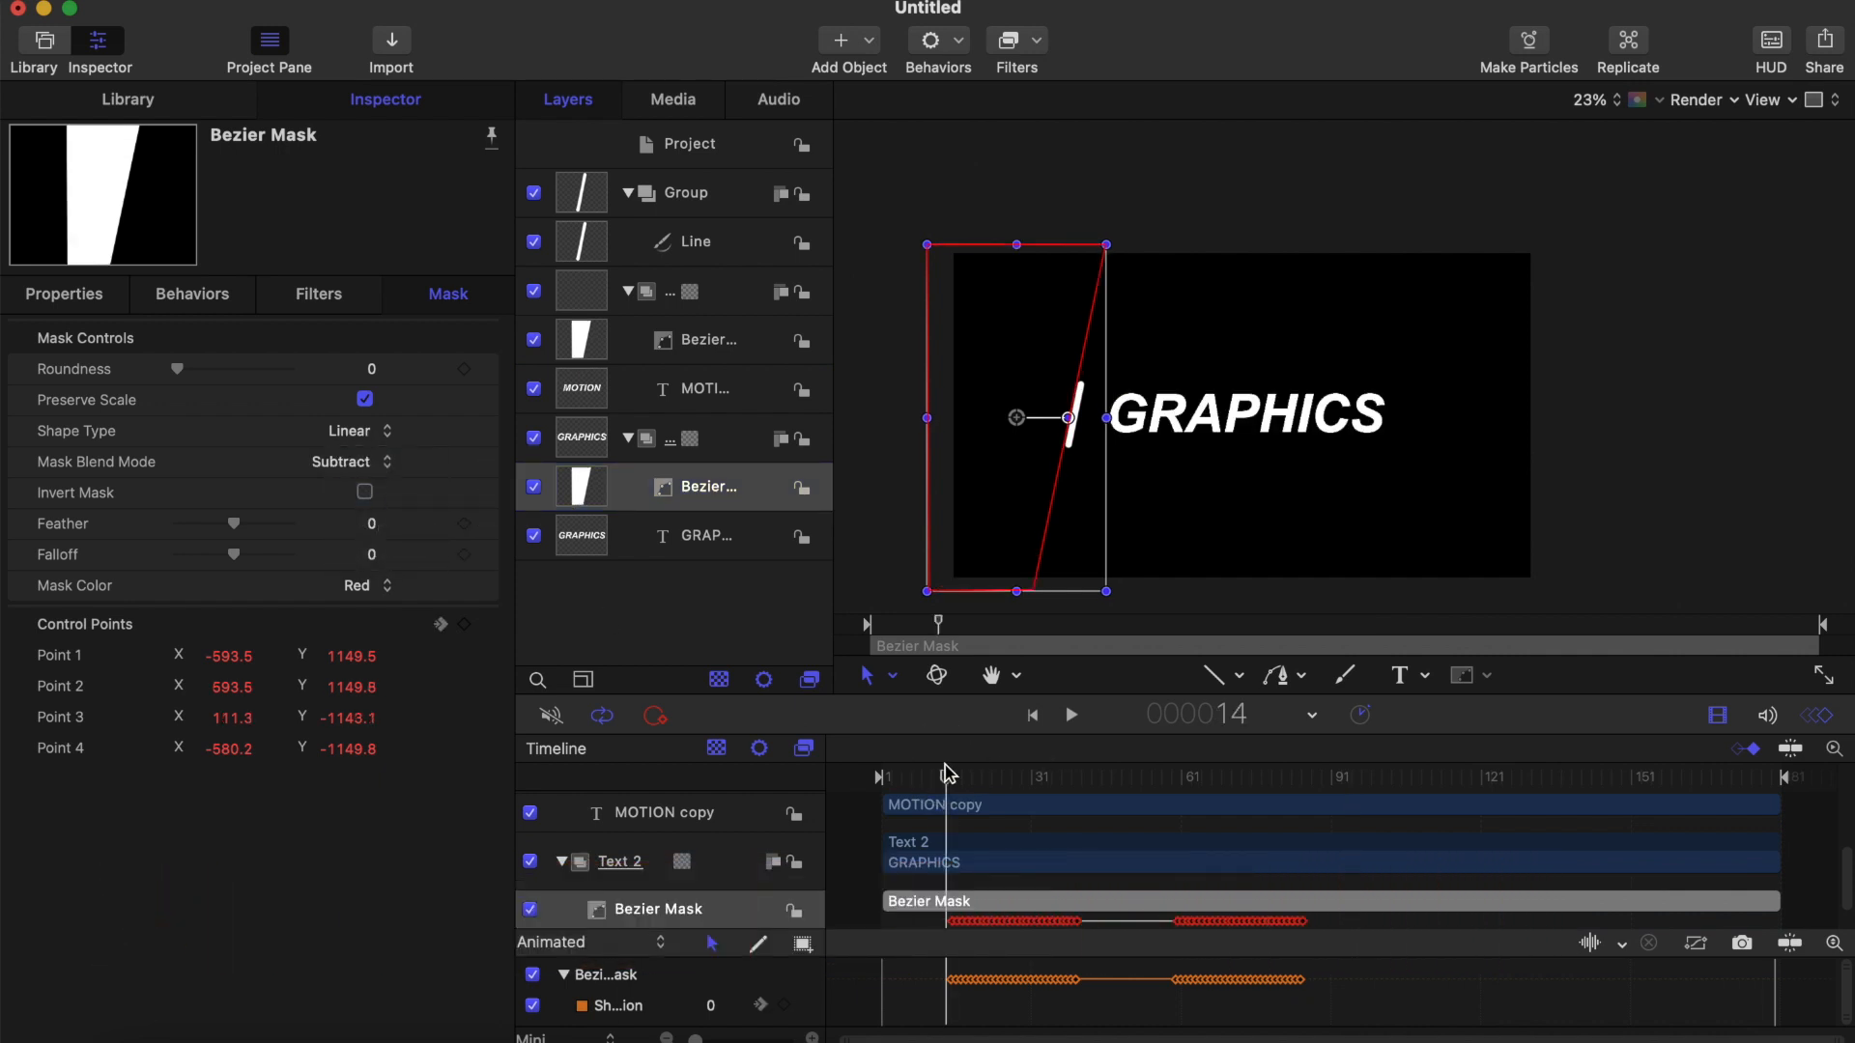
key(space)
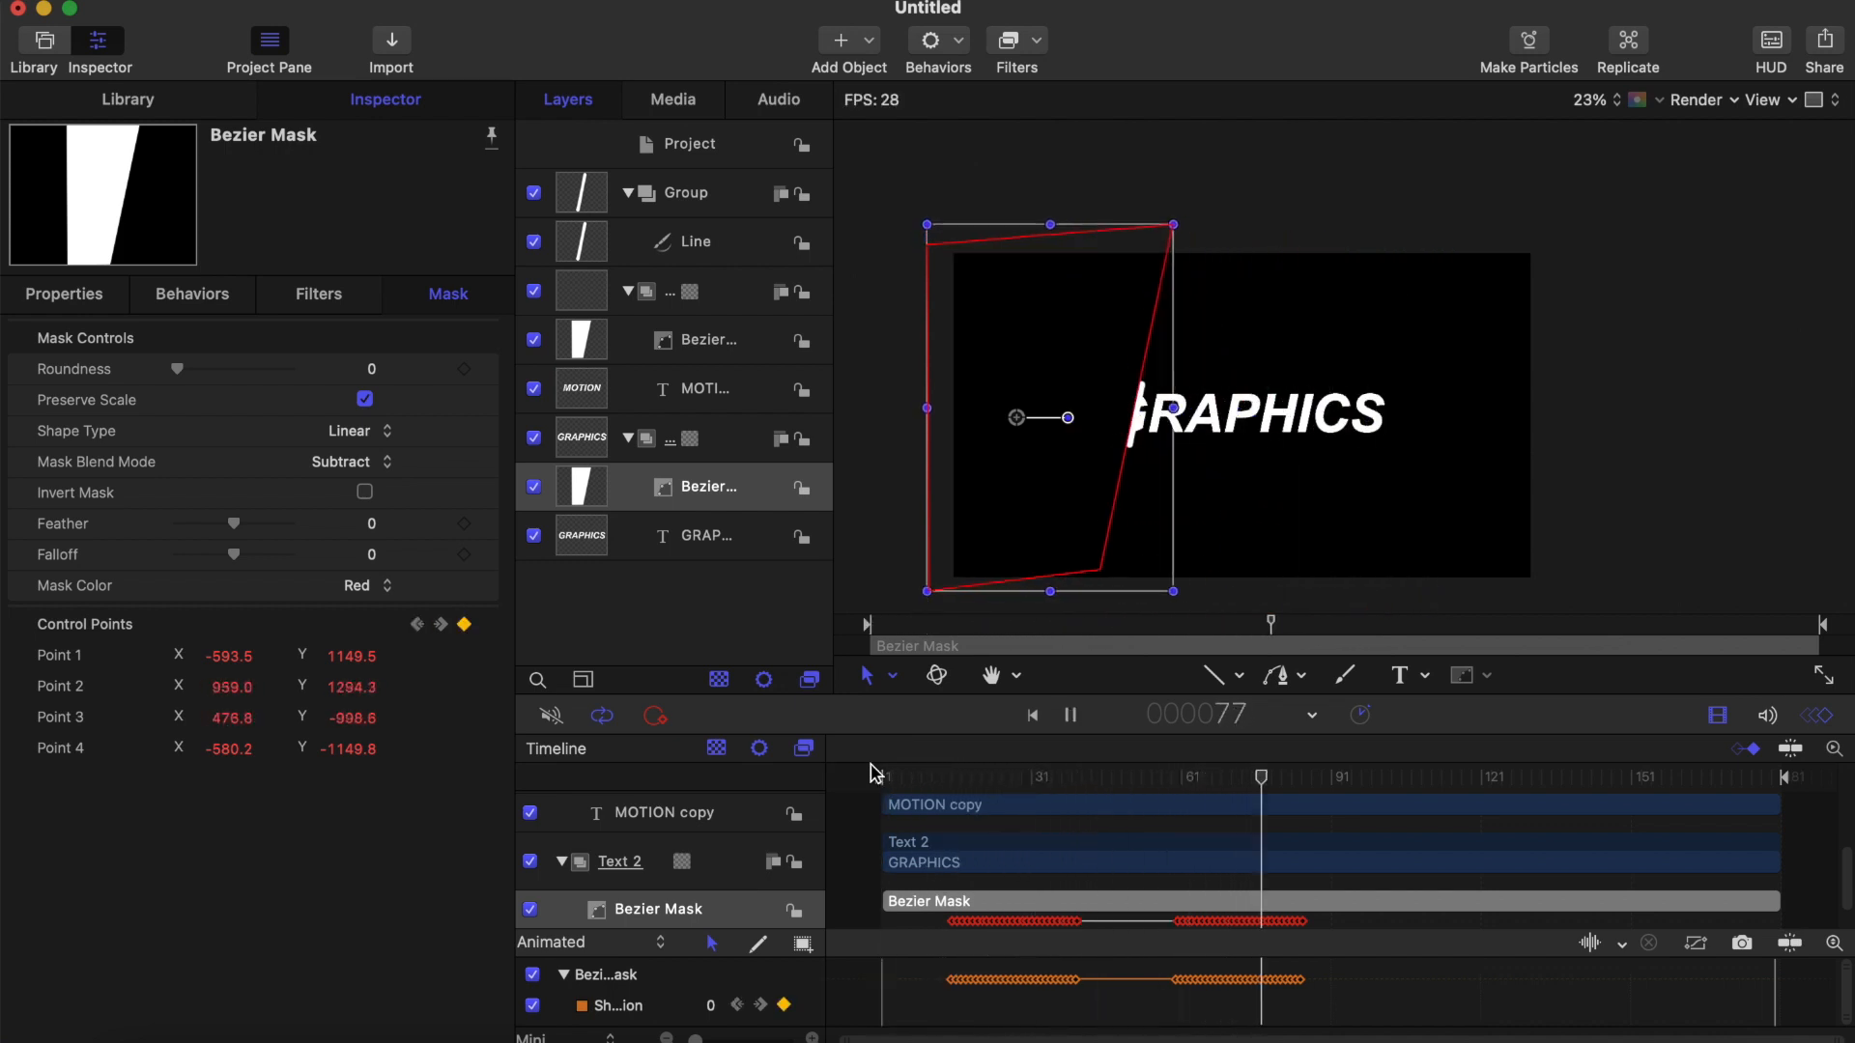
key(space)
drag(1345, 787, 865, 788)
click(1219, 677)
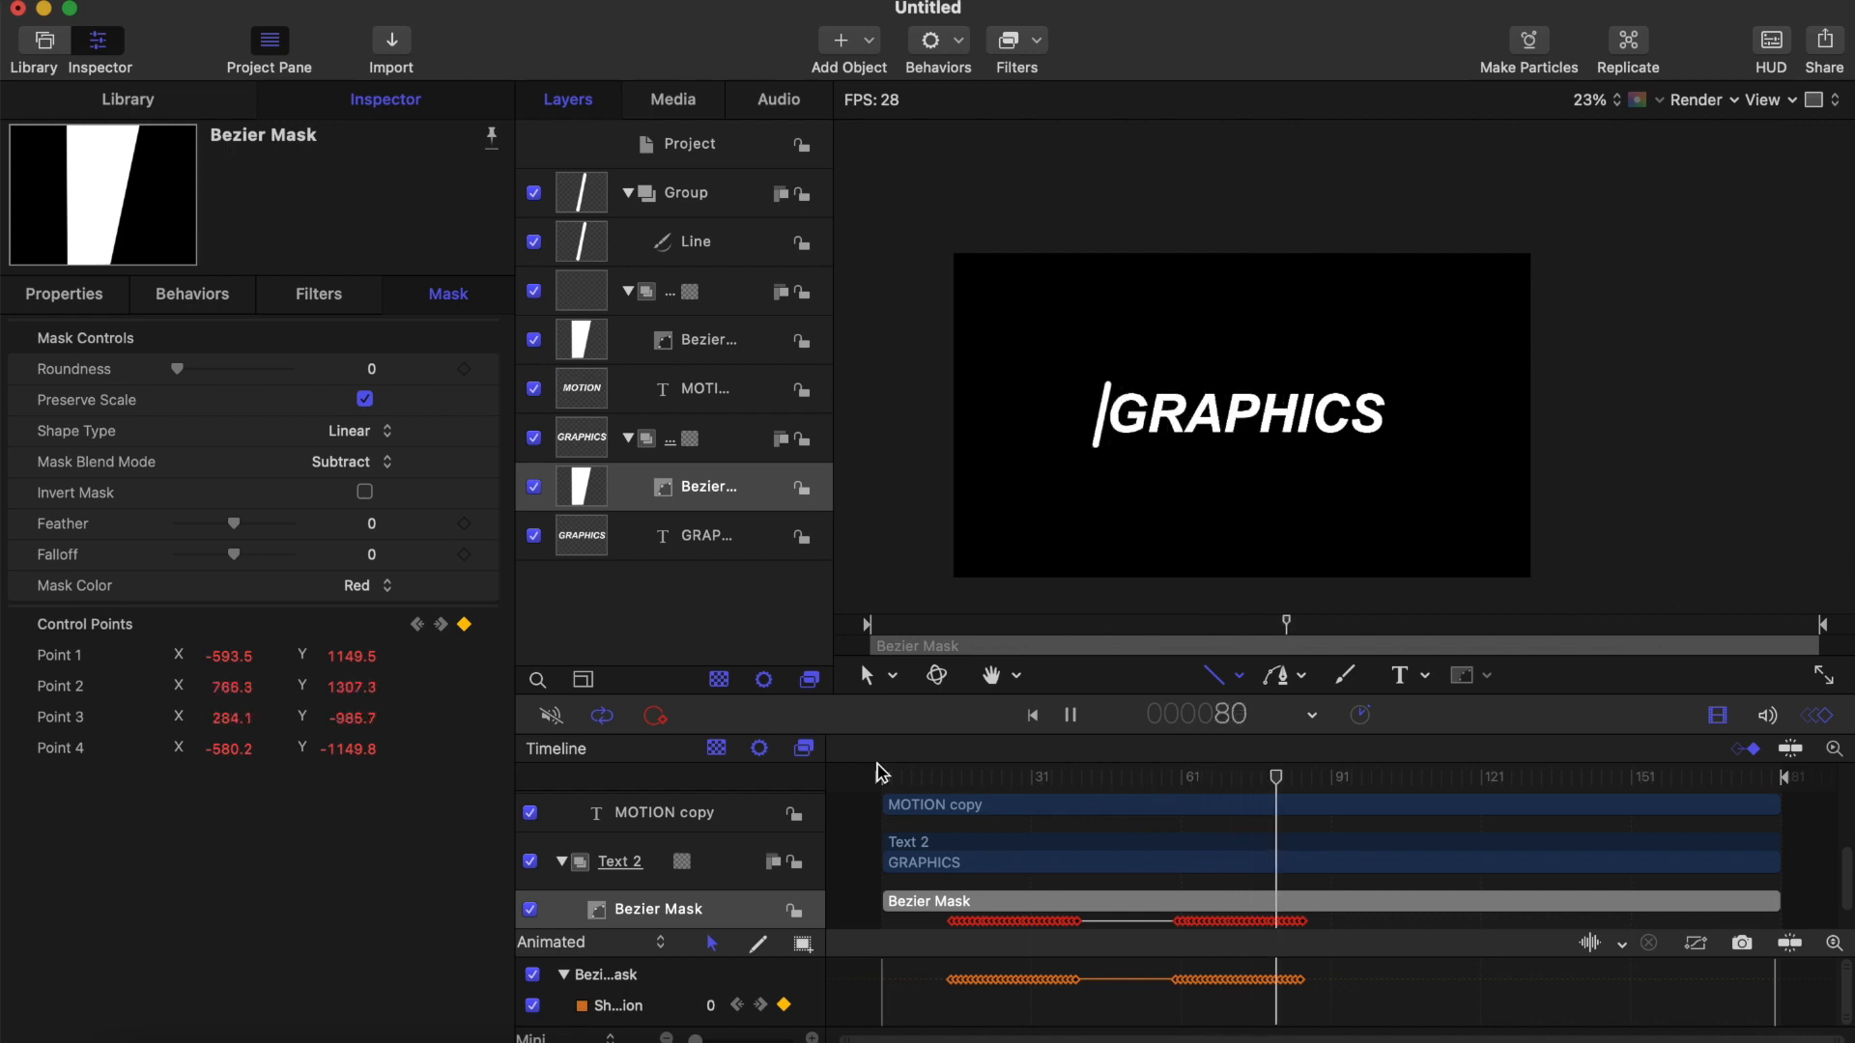
key(space)
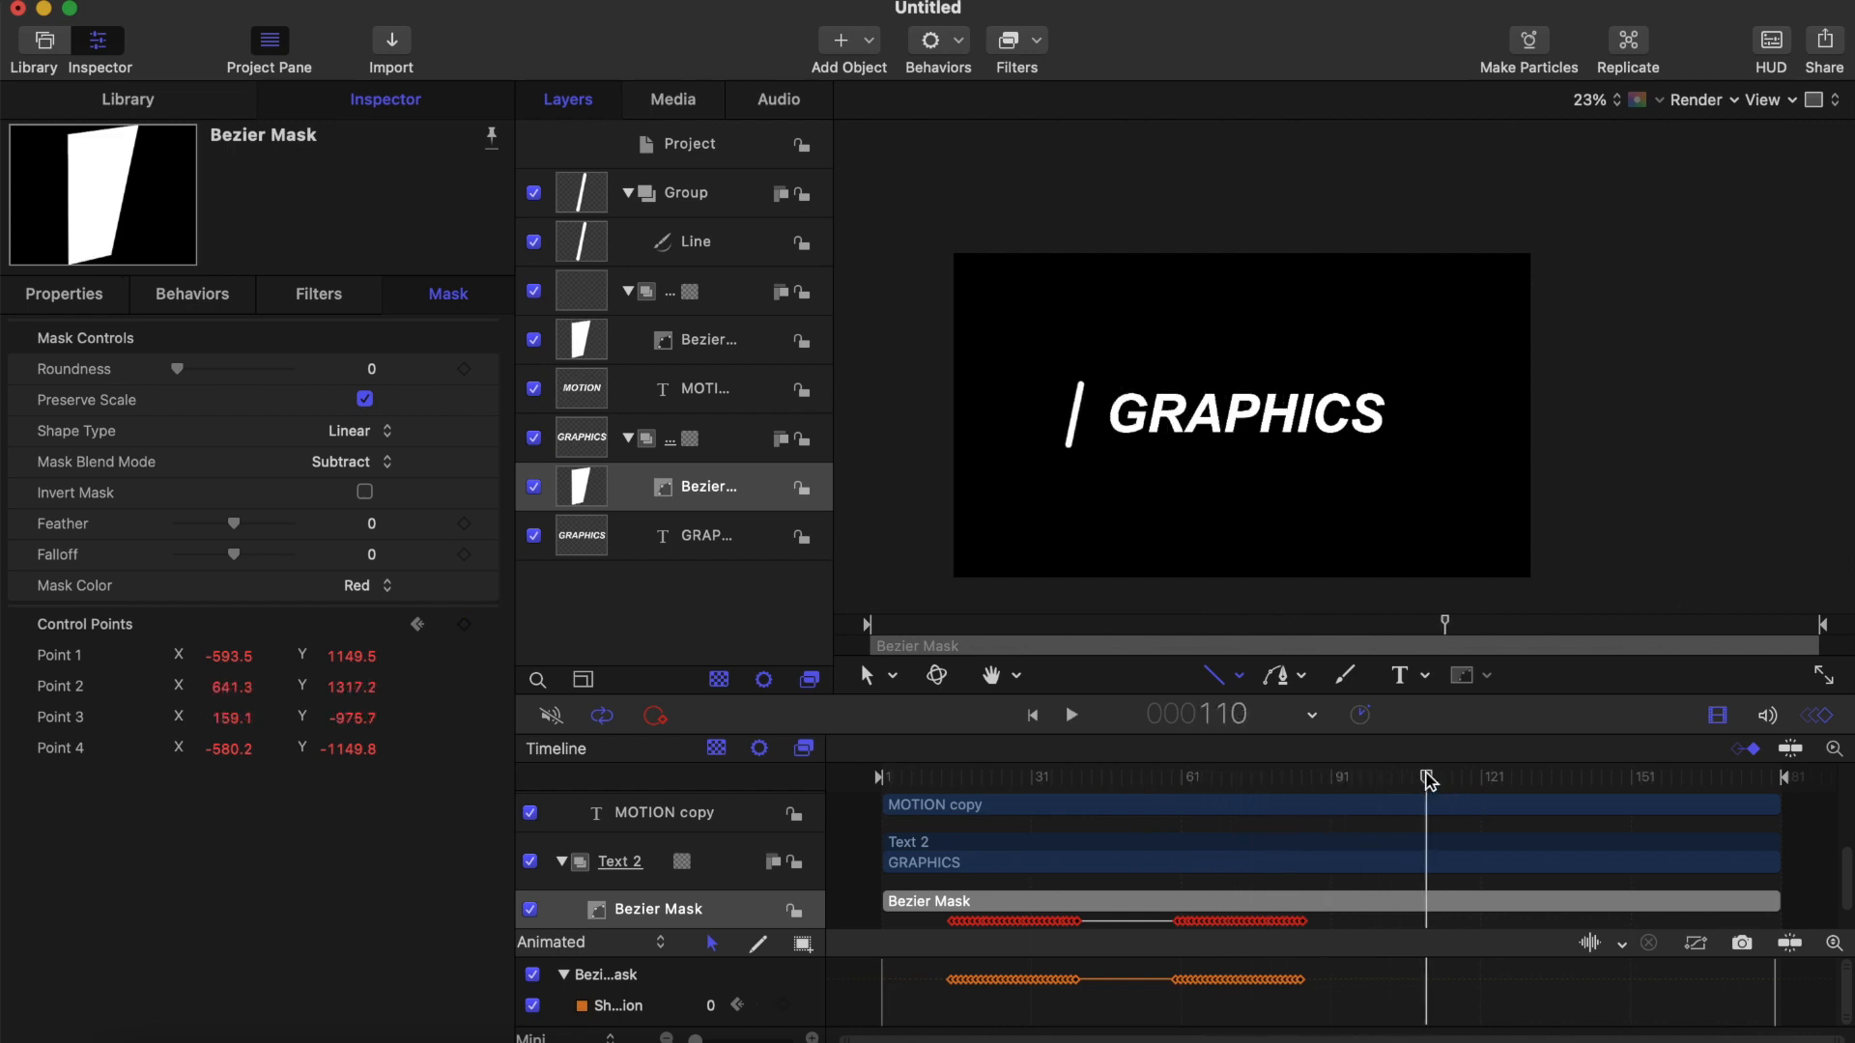
drag(1428, 780, 873, 814)
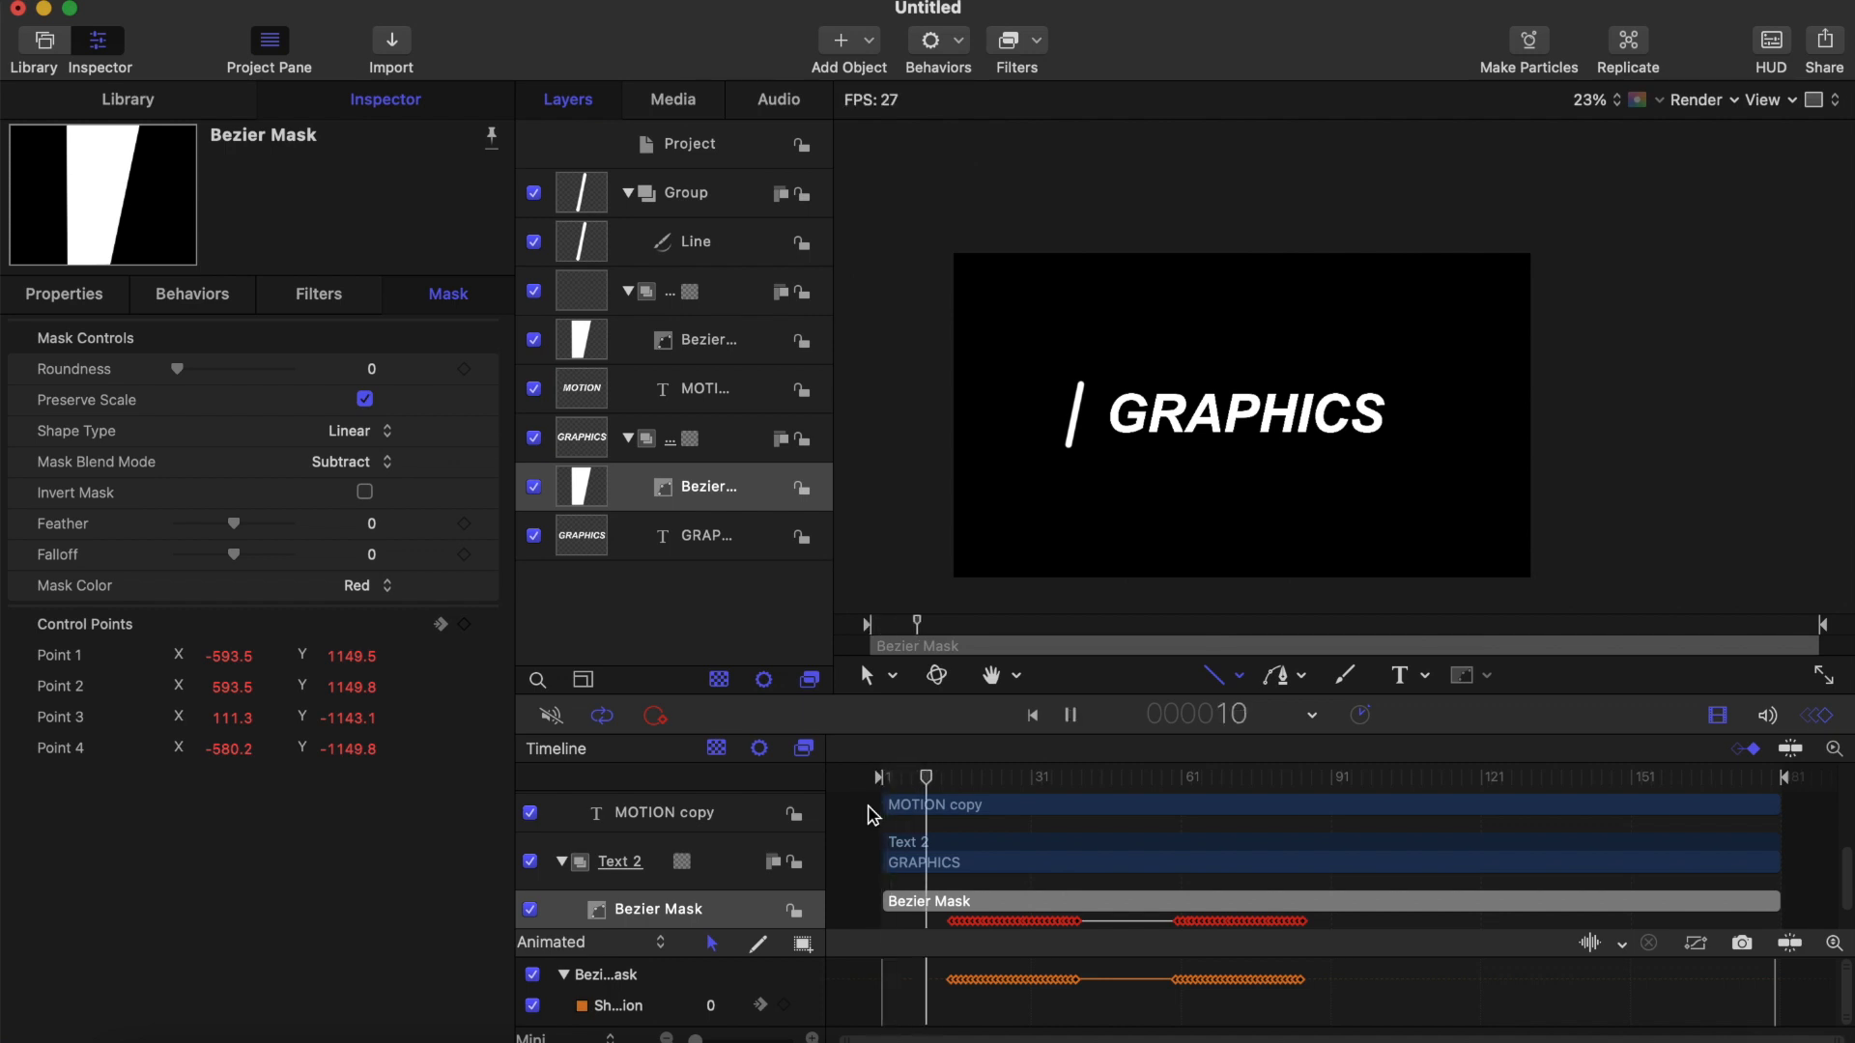
key(space)
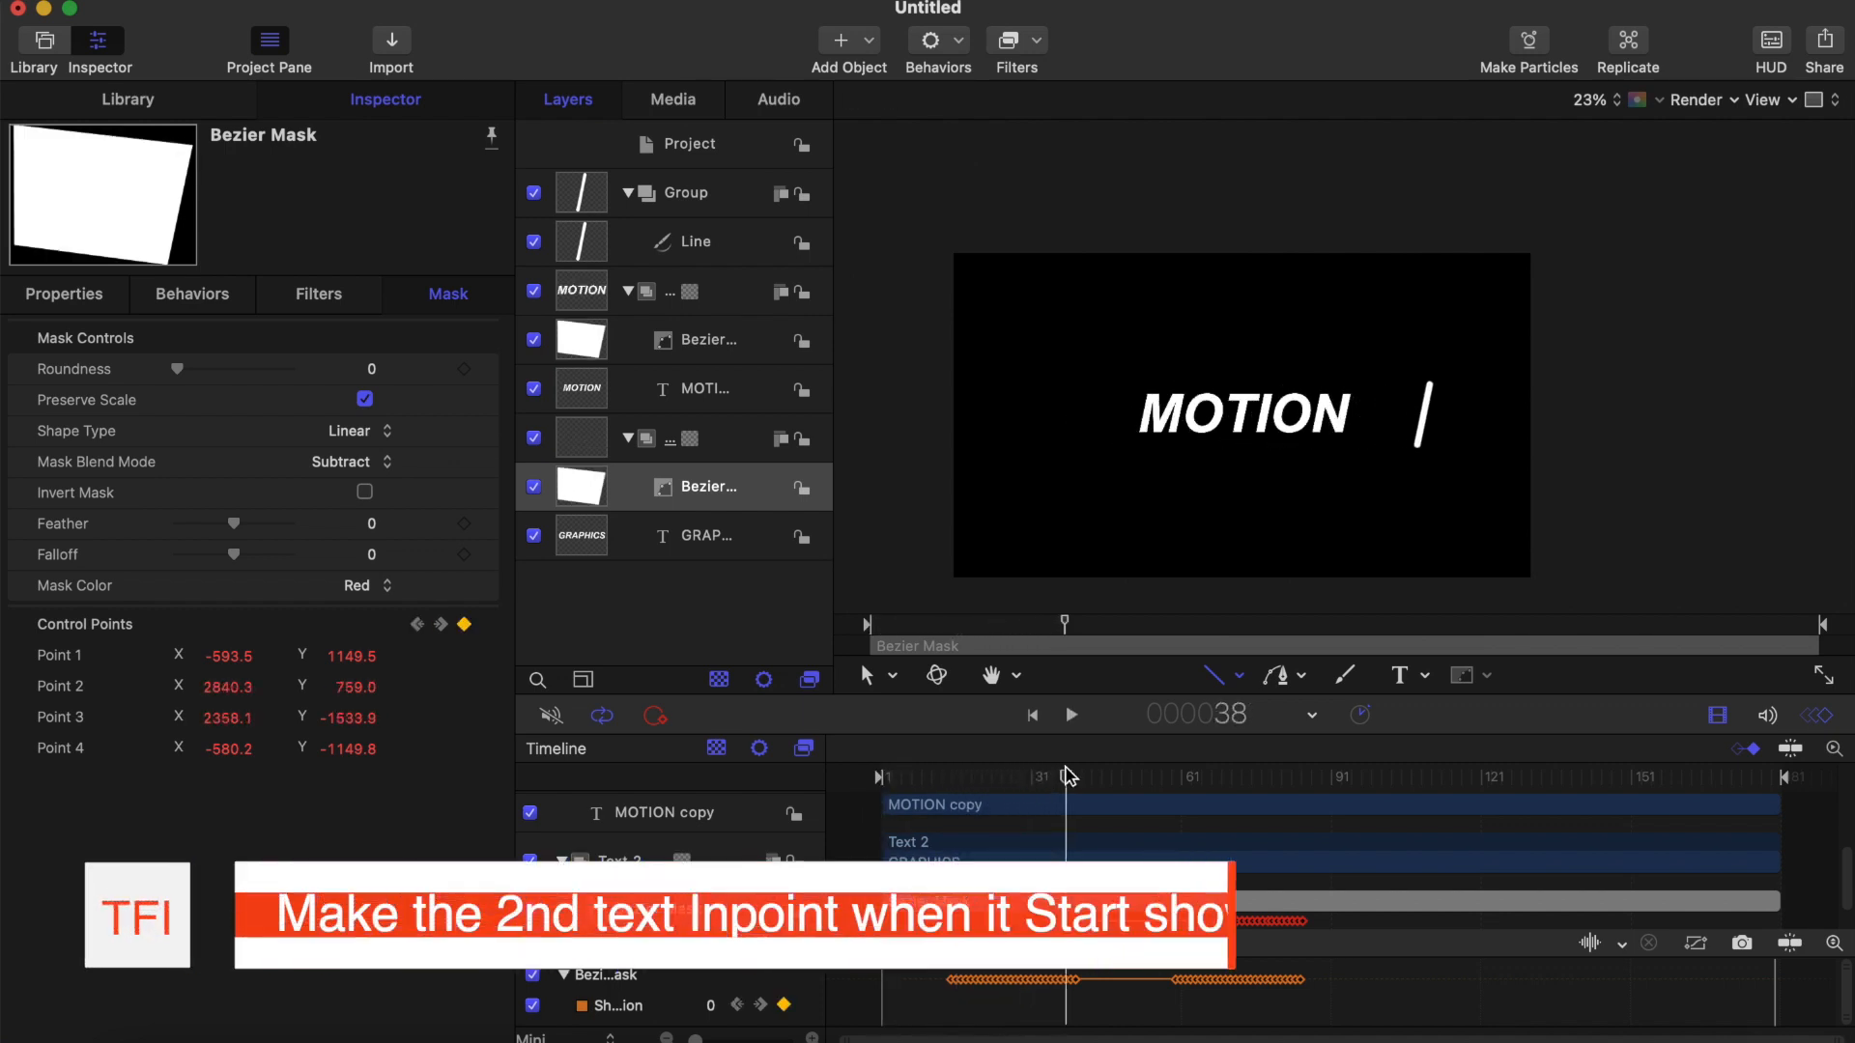
Step: Set the GRAPHICS text layer's In point to frame 60
drag(1067, 775, 1164, 808)
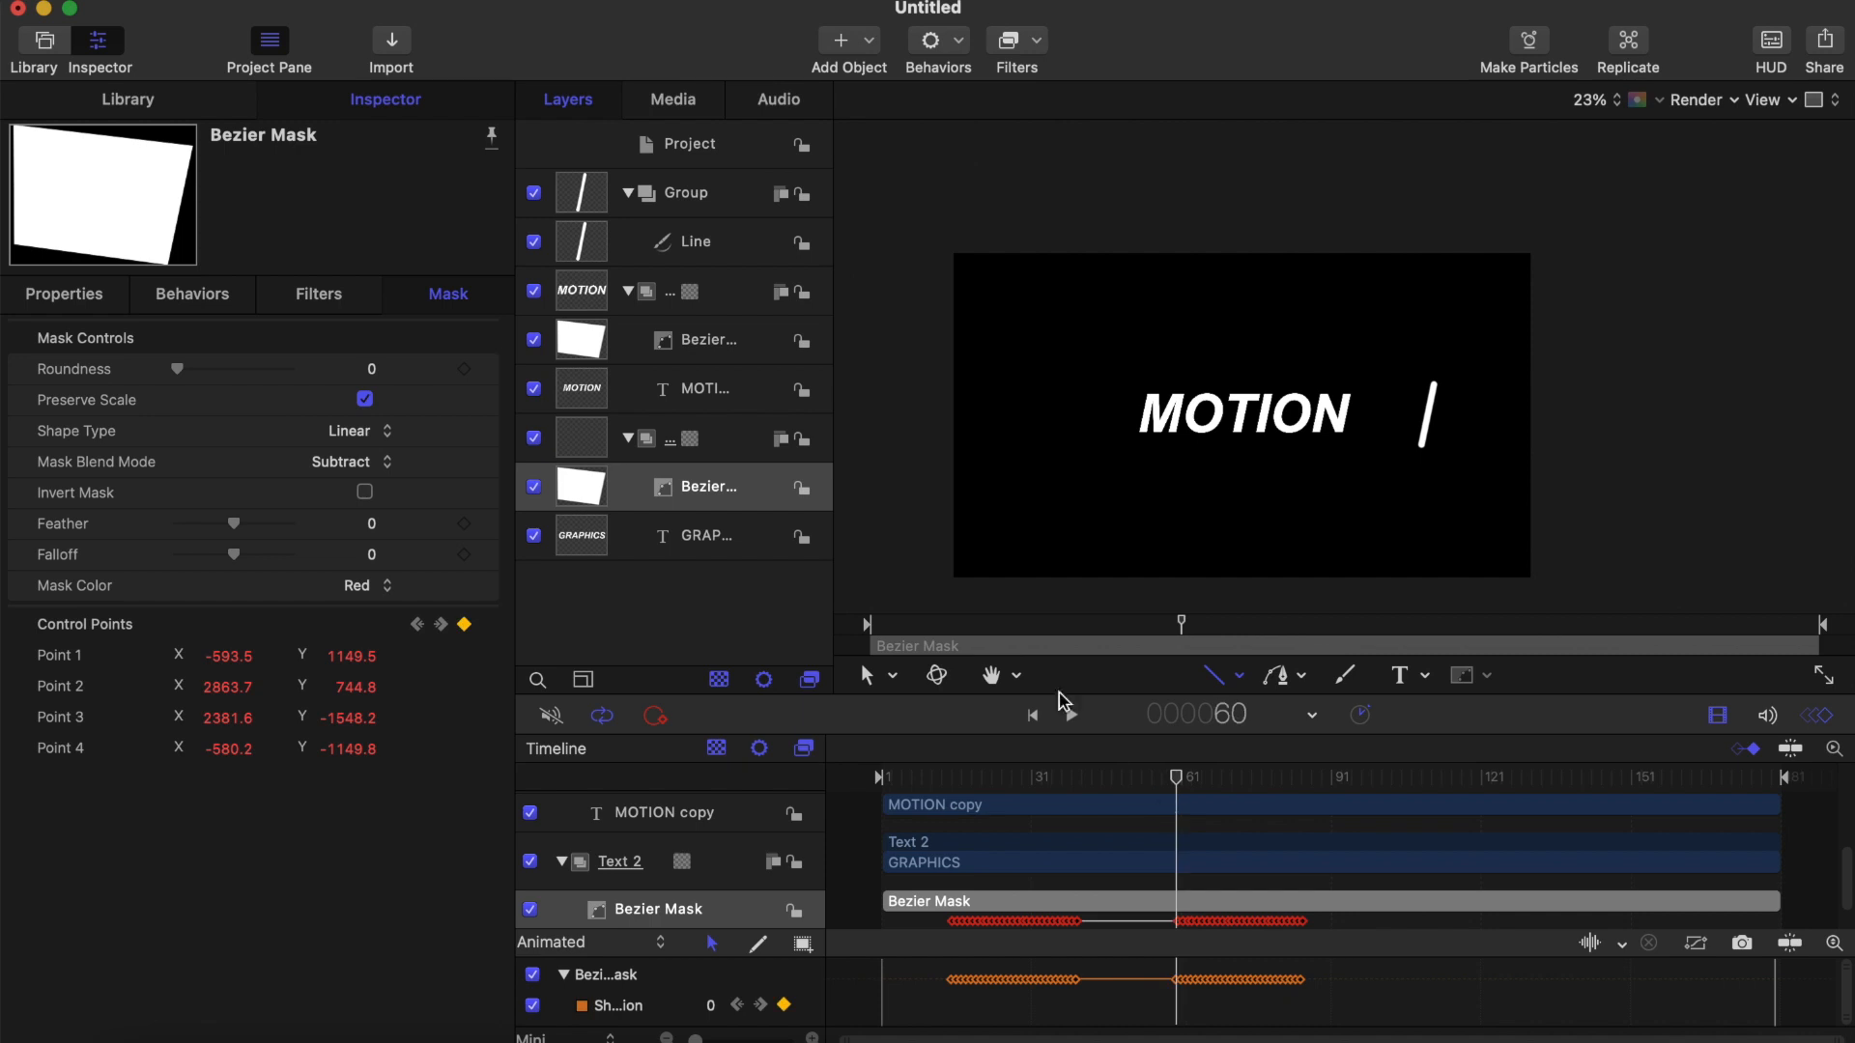
click(688, 537)
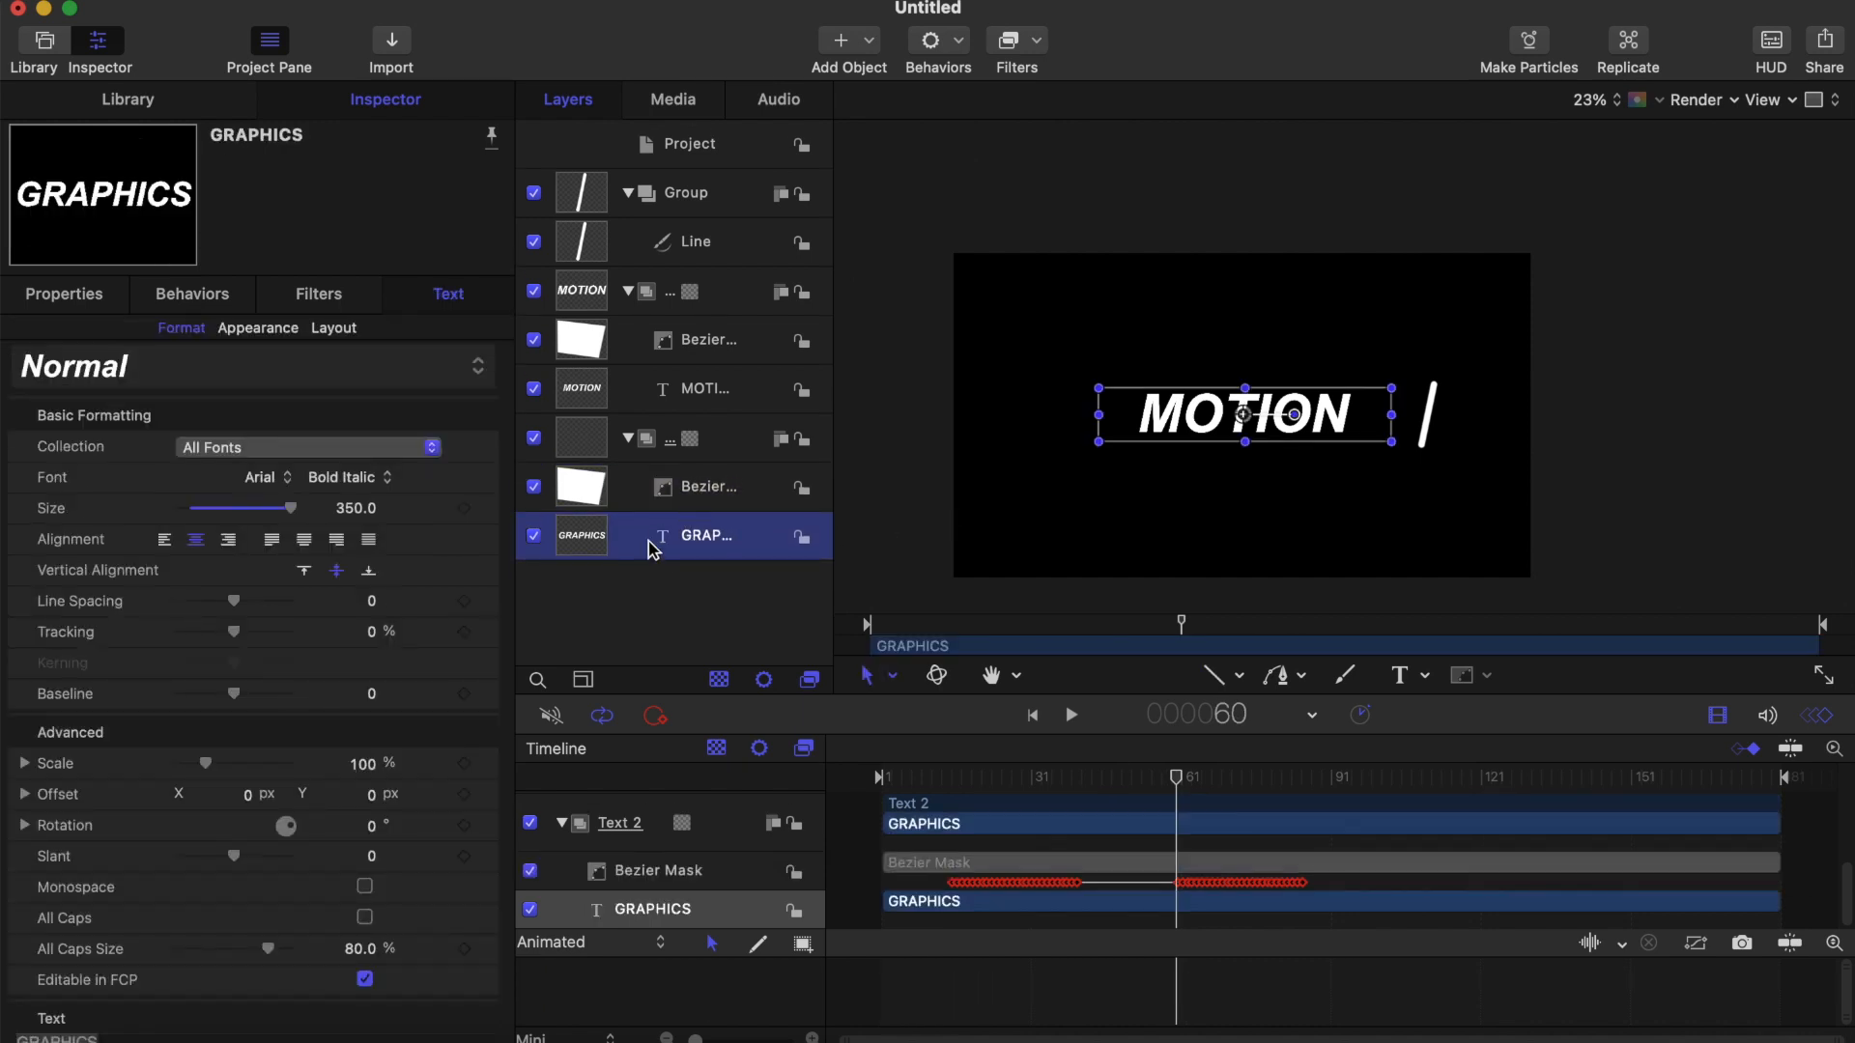
key(i)
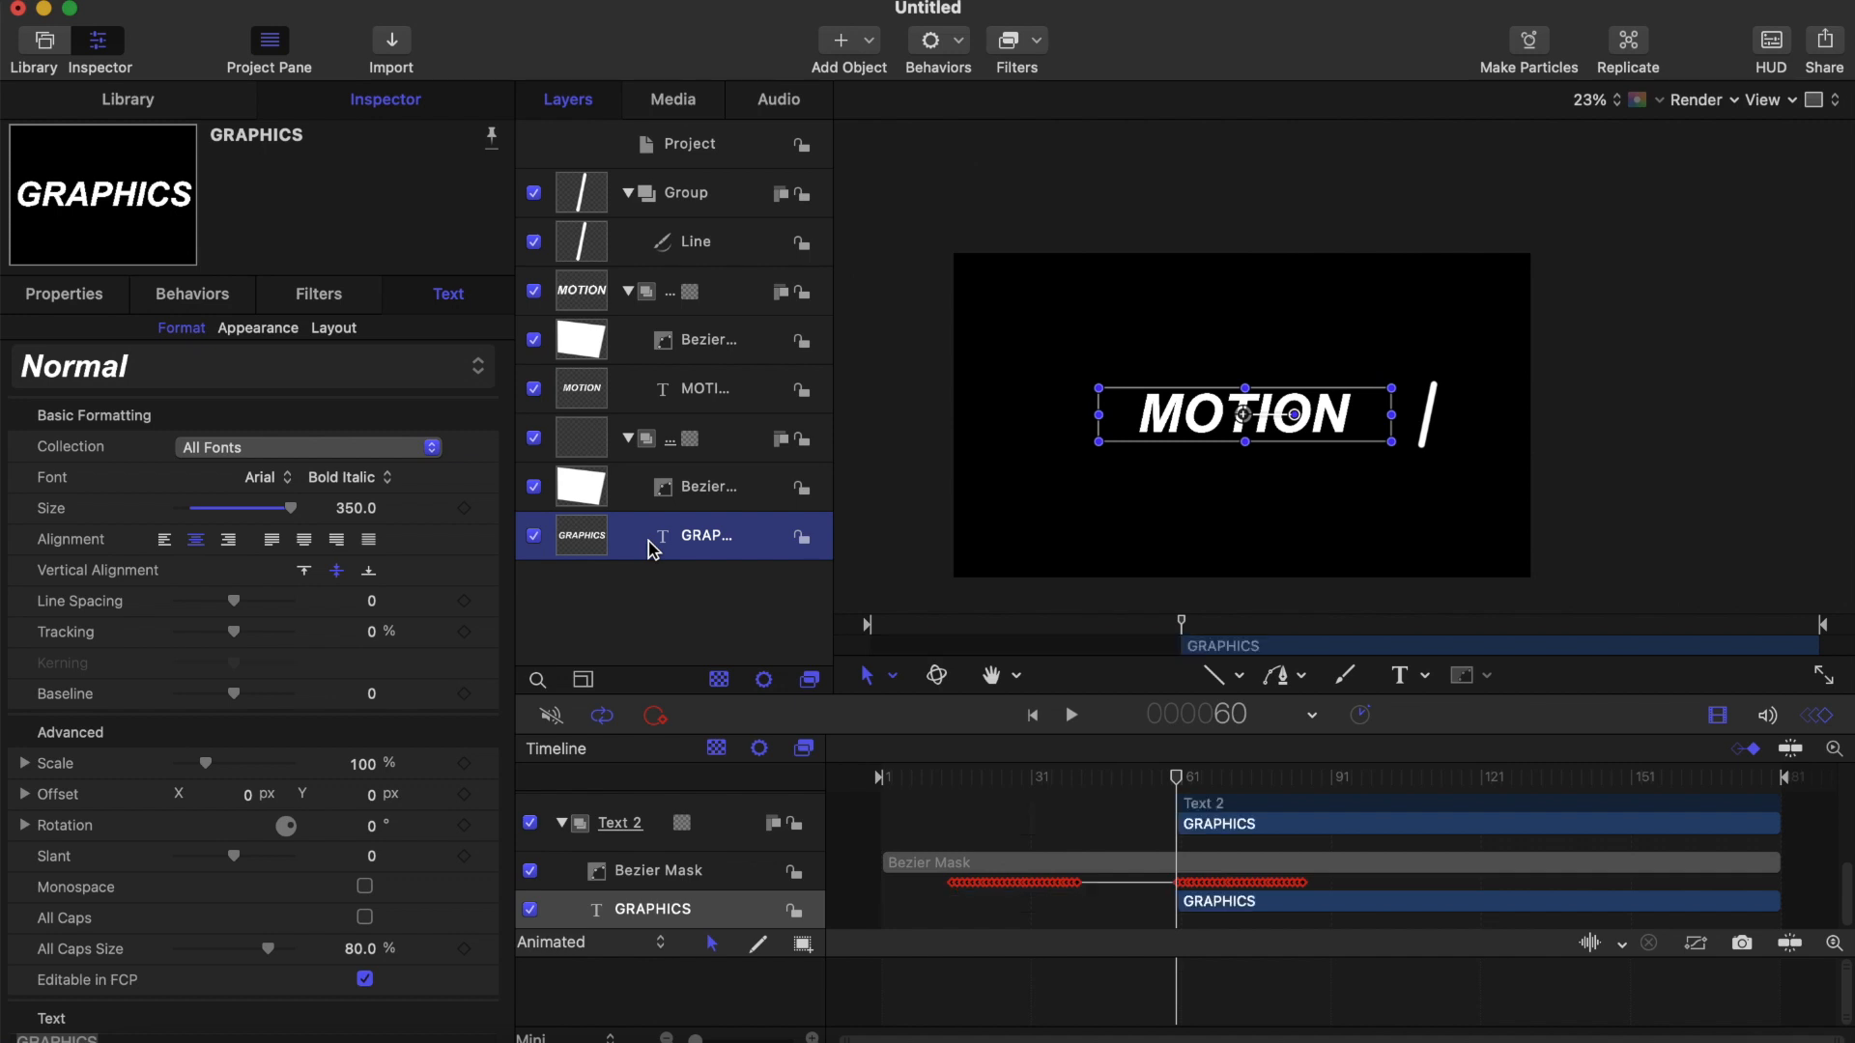
Step: Replay the animation from the start to check the swap from MOTION to GRAPHICS
drag(1175, 780, 800, 772)
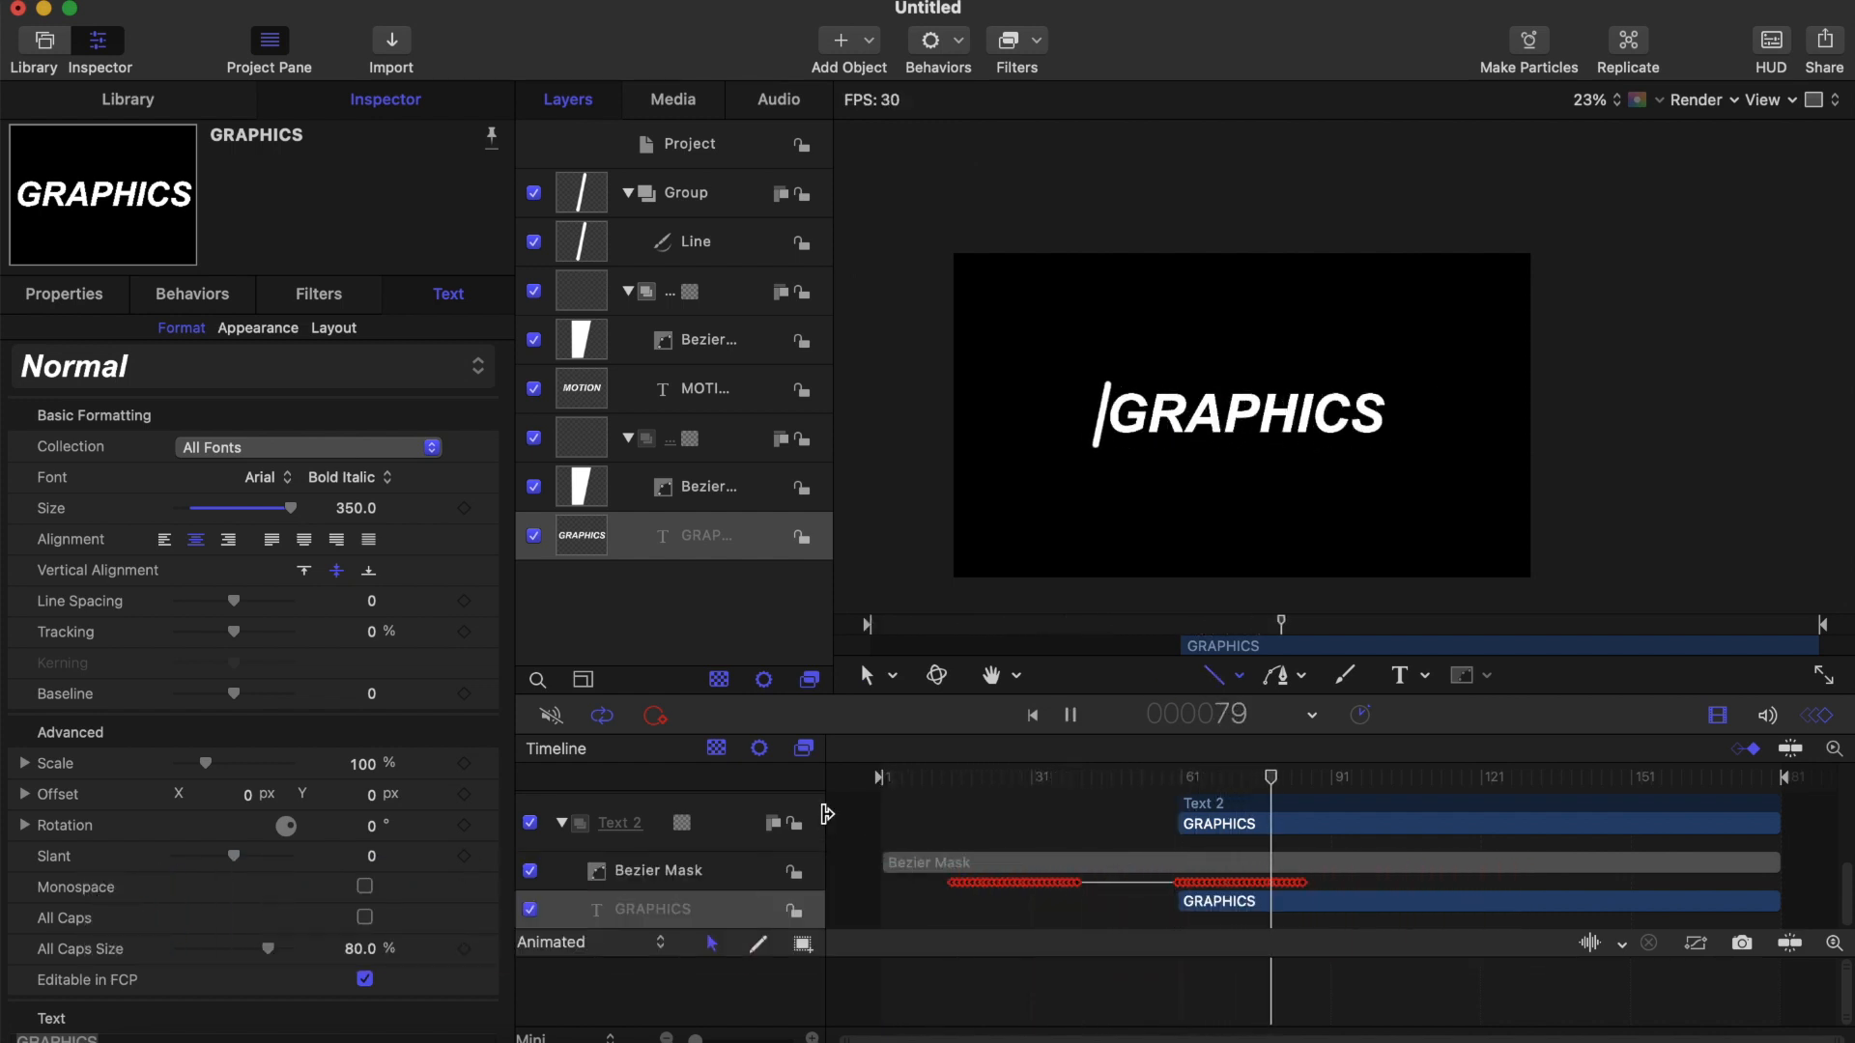
click(896, 775)
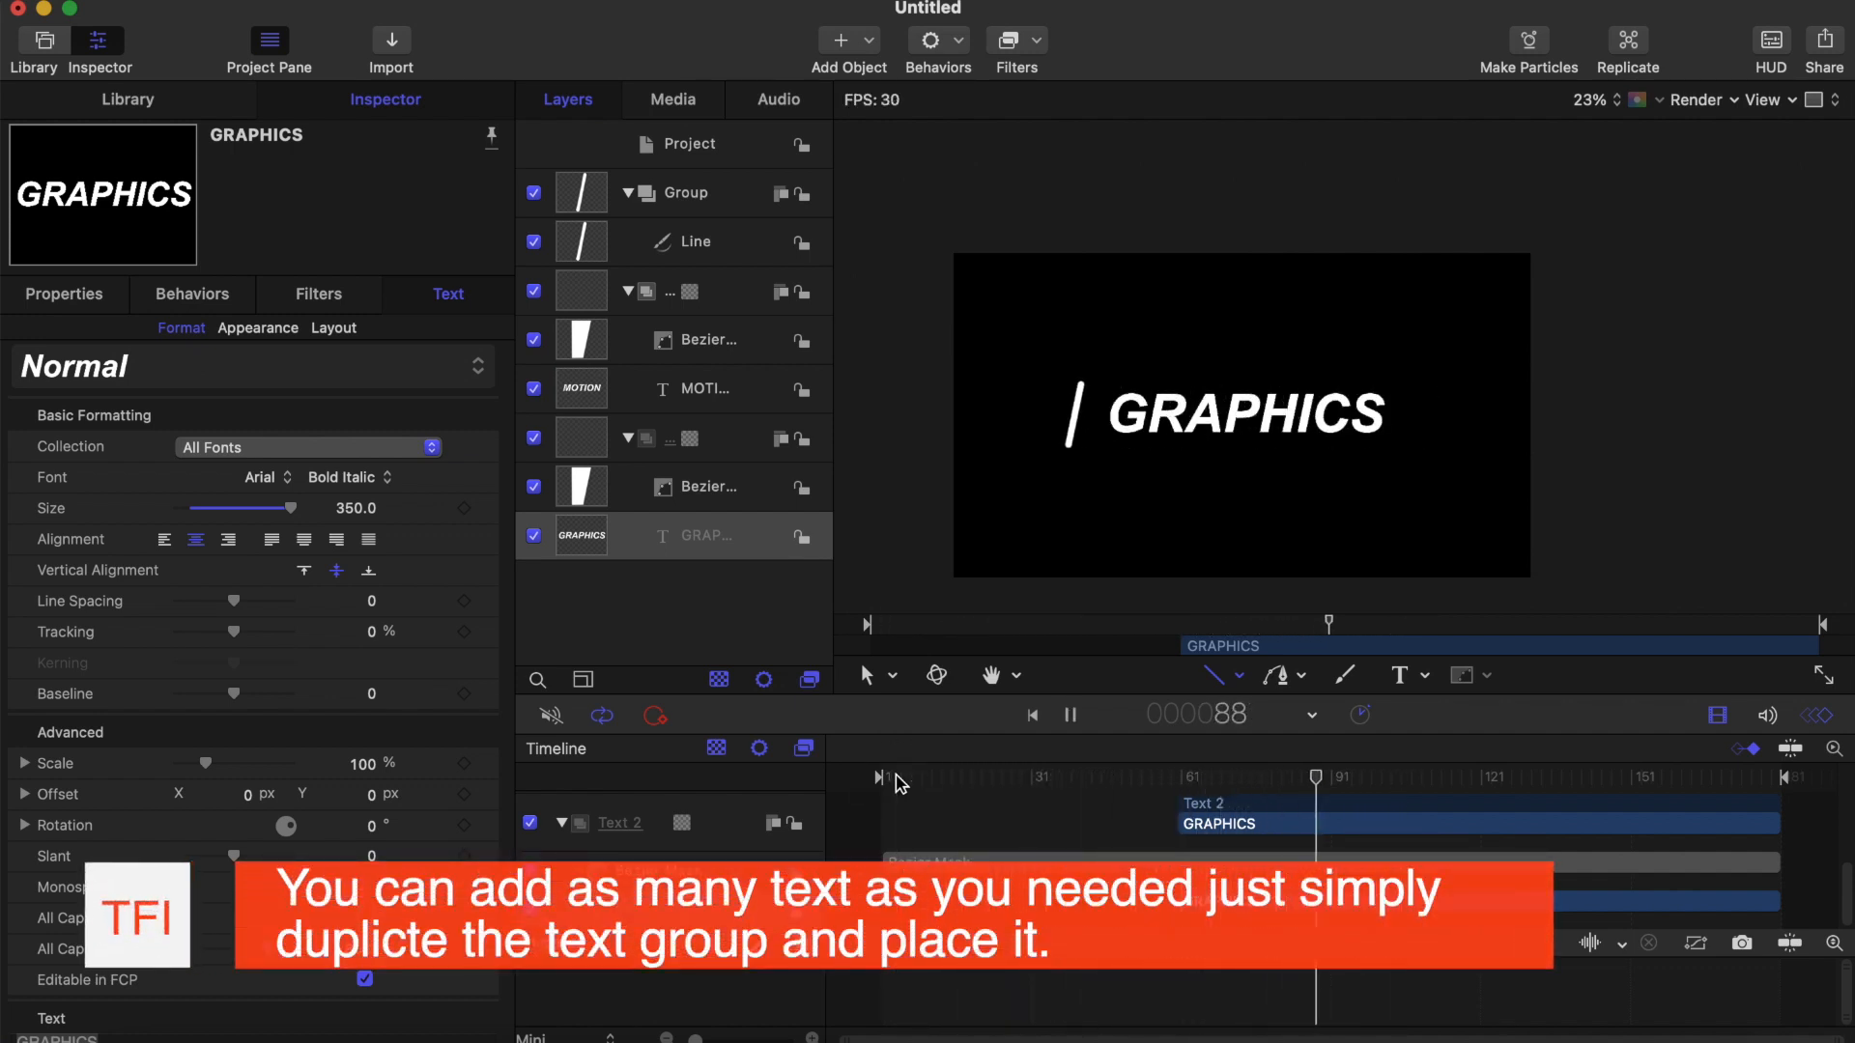
key(space)
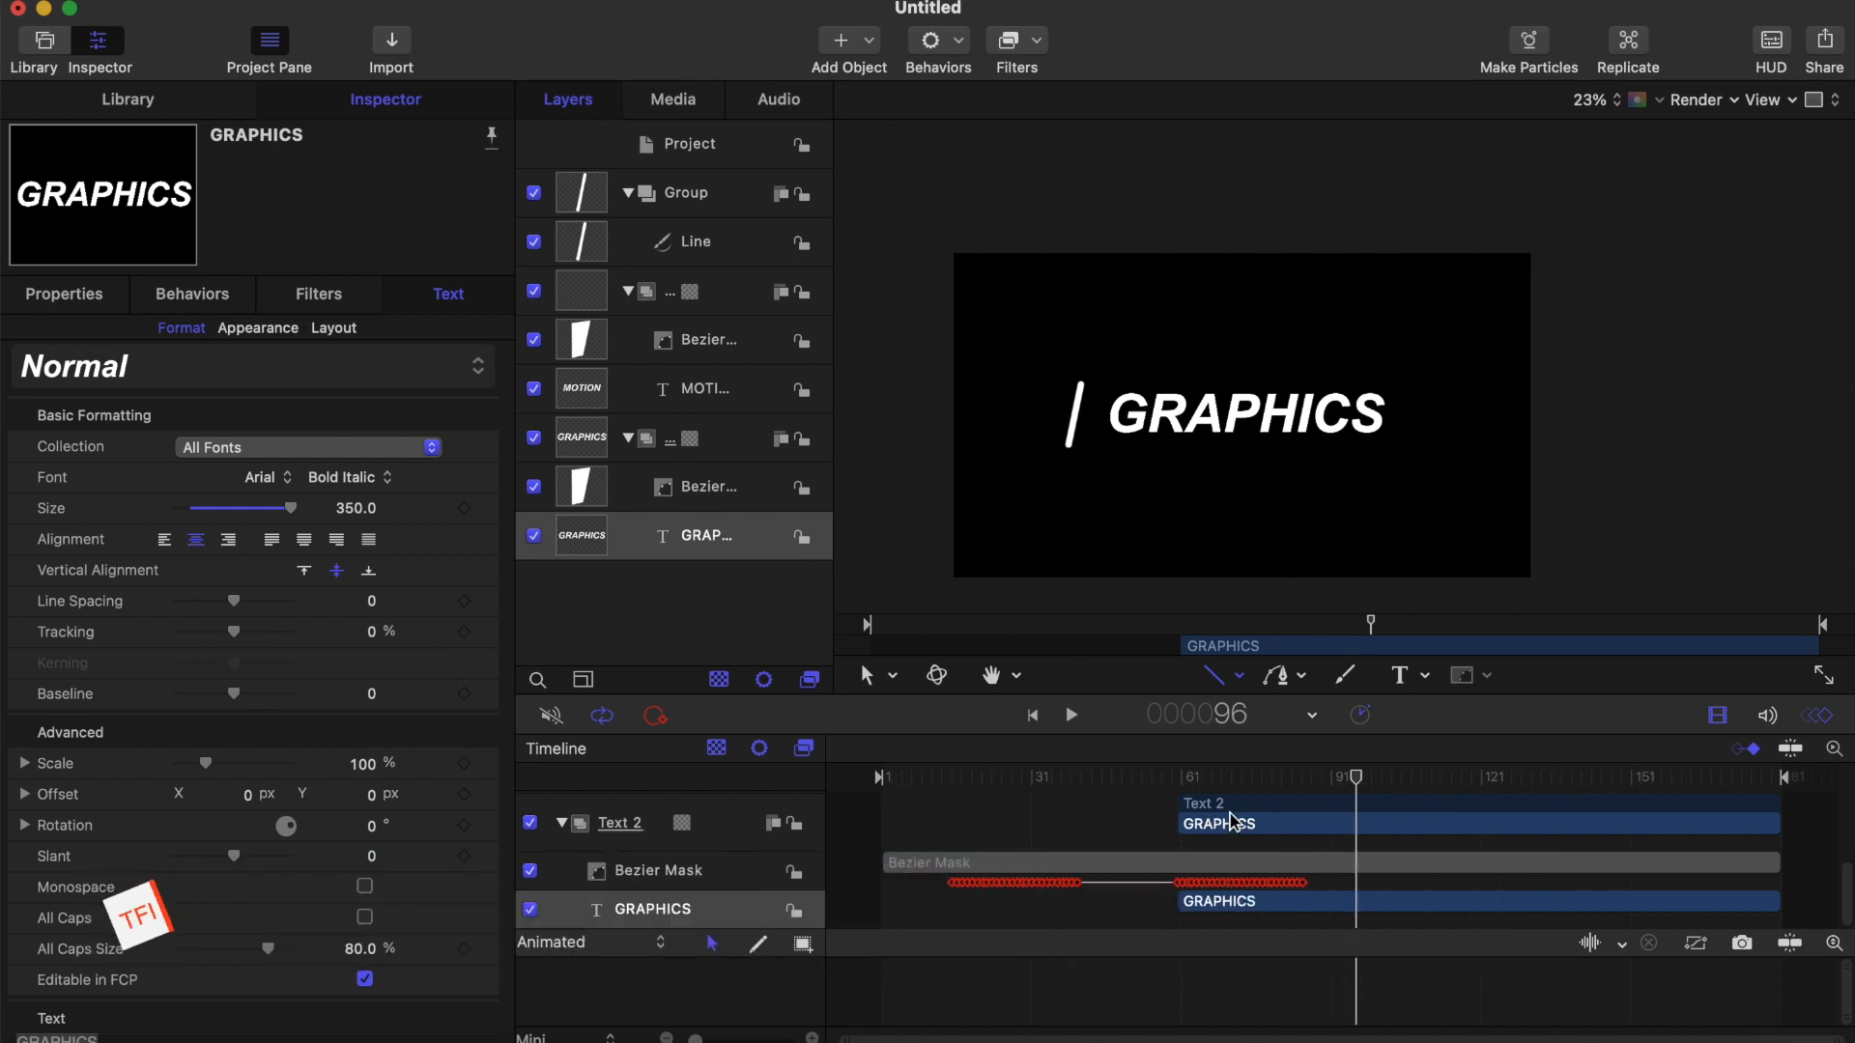
Step: Keyframe the slanted line's First Point Offset at 0% on frame 15 and at 100% on frame 1
scroll(927, 862, up, 2)
scroll(928, 863, up, 1)
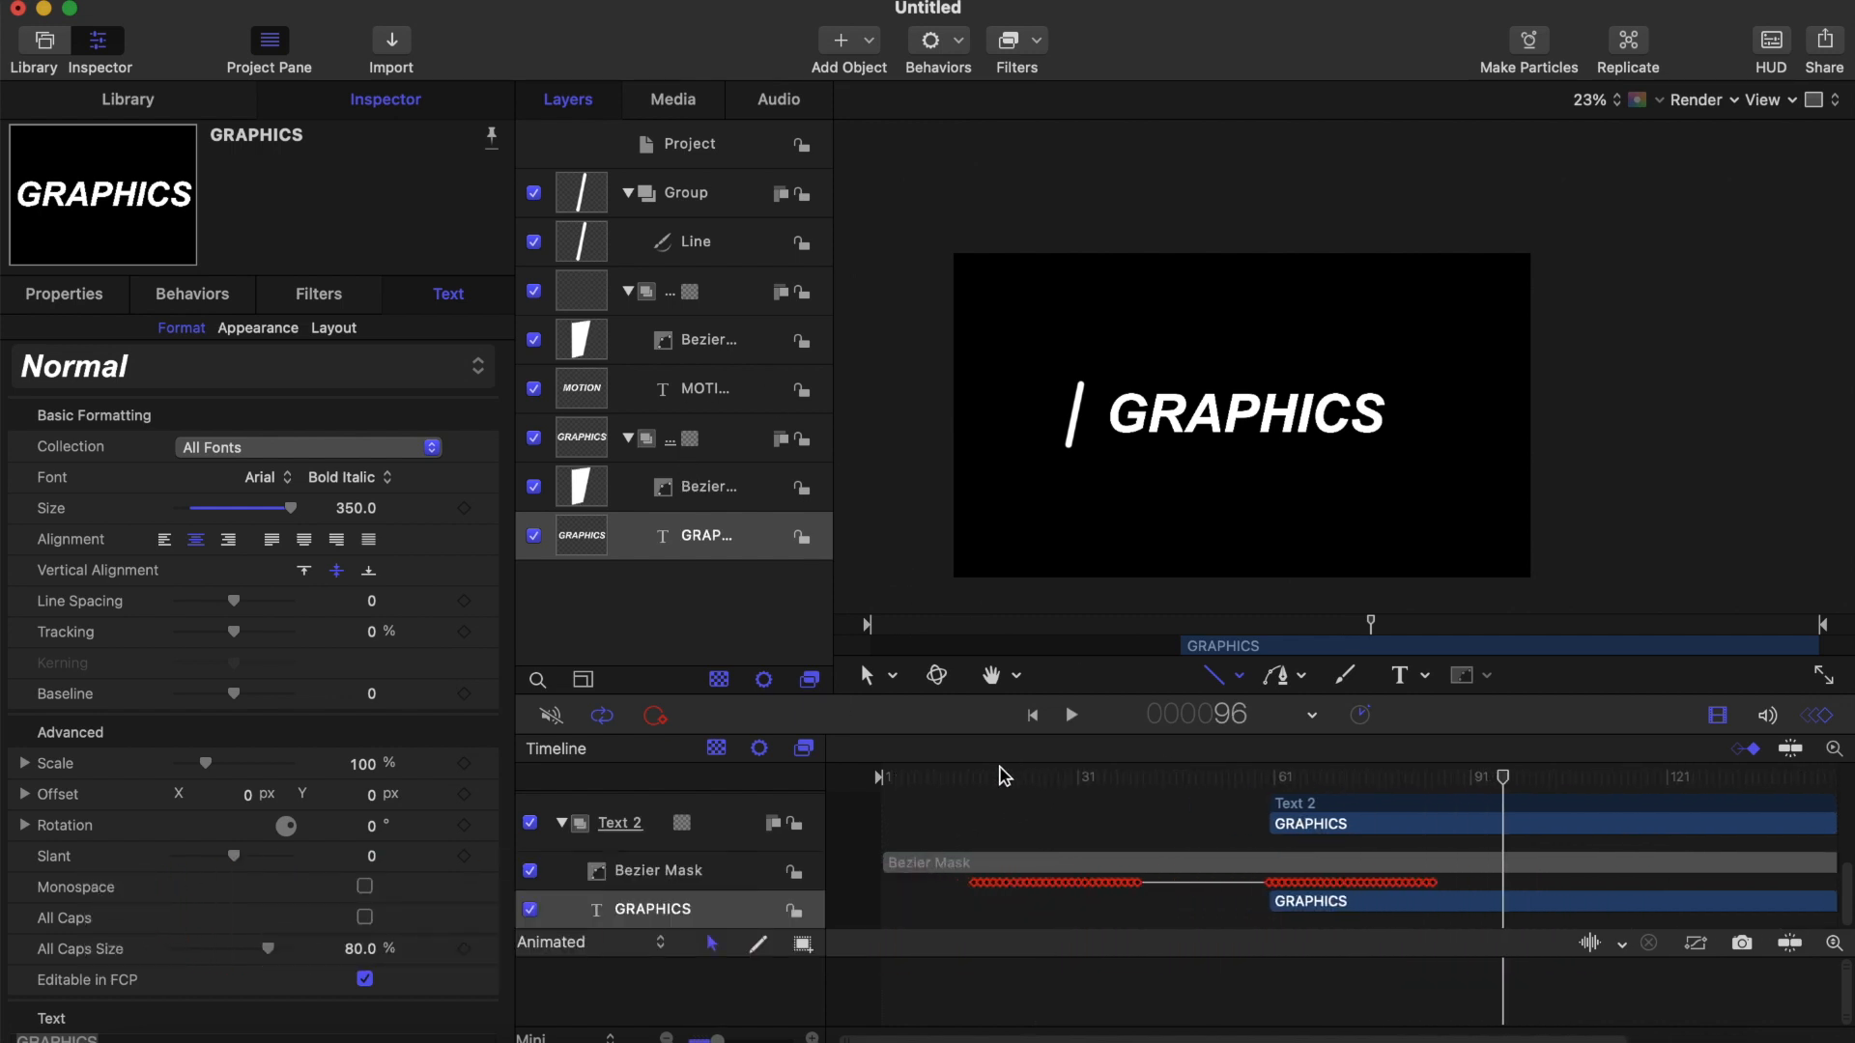
drag(957, 781, 875, 765)
click(687, 250)
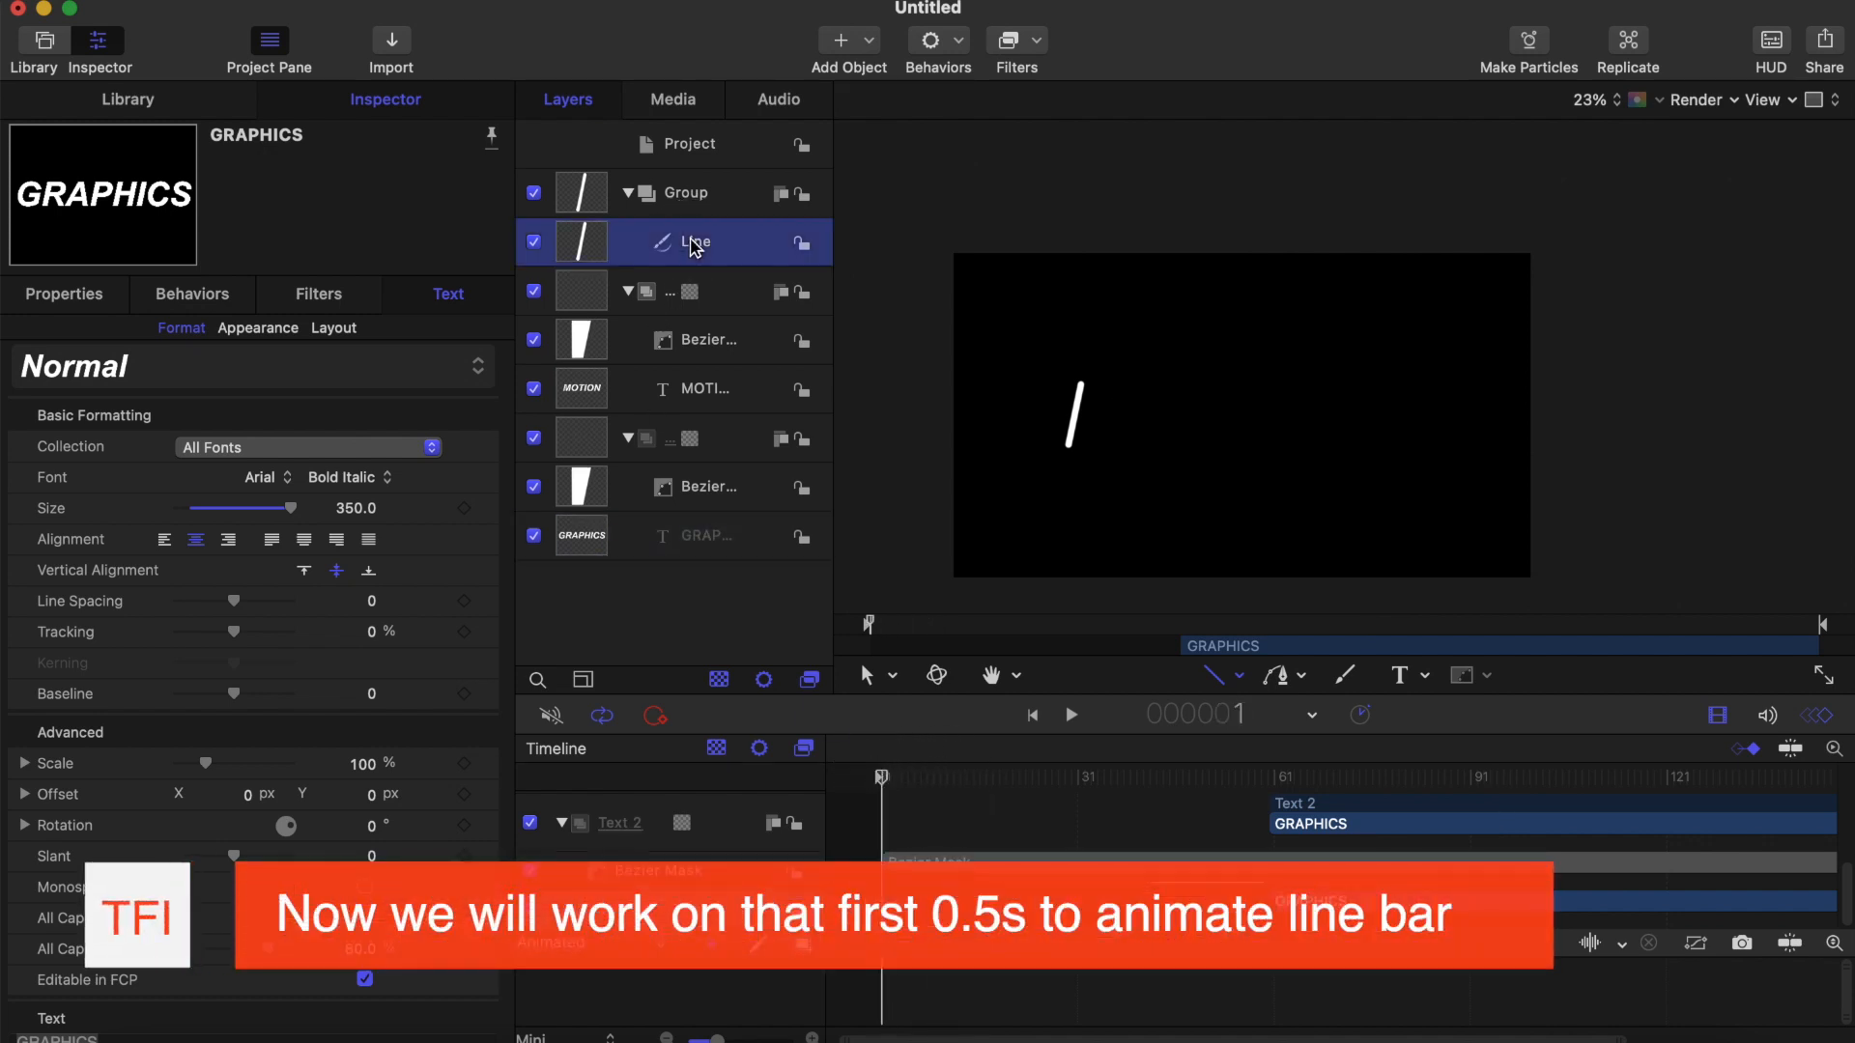
drag(882, 778, 977, 800)
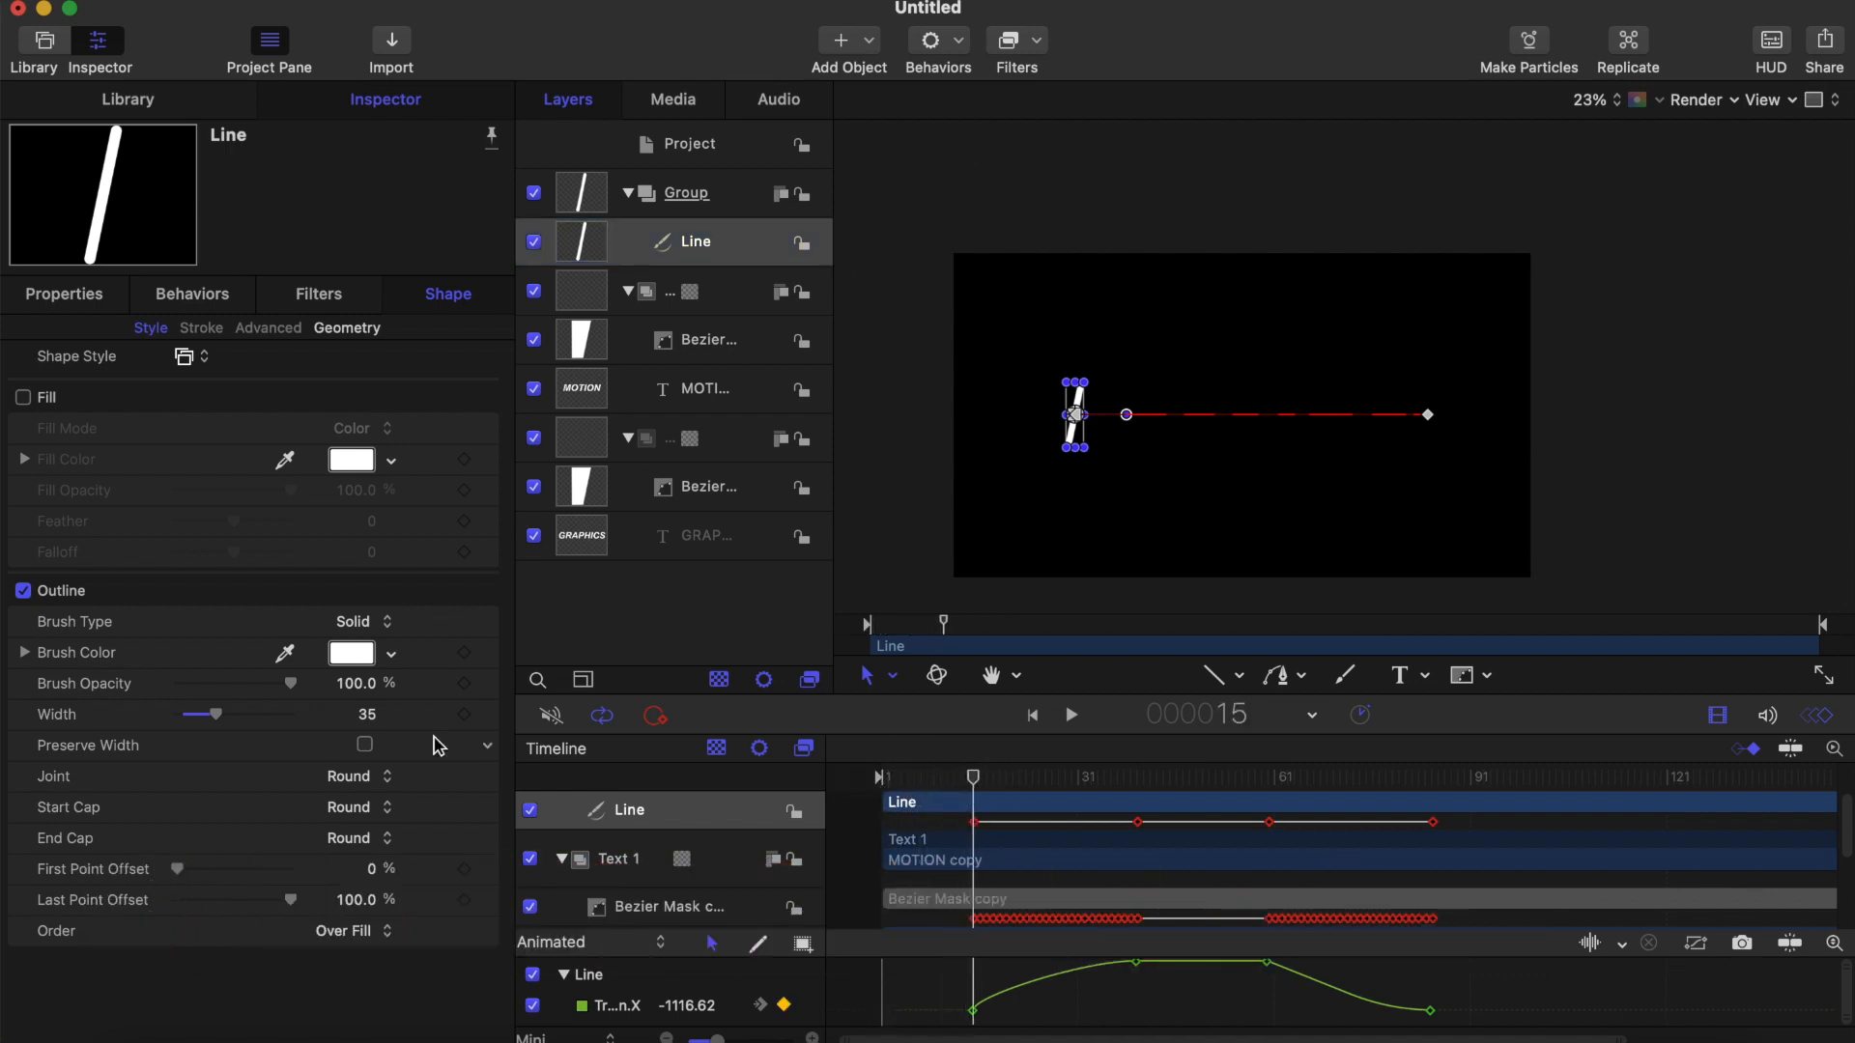
click(464, 870)
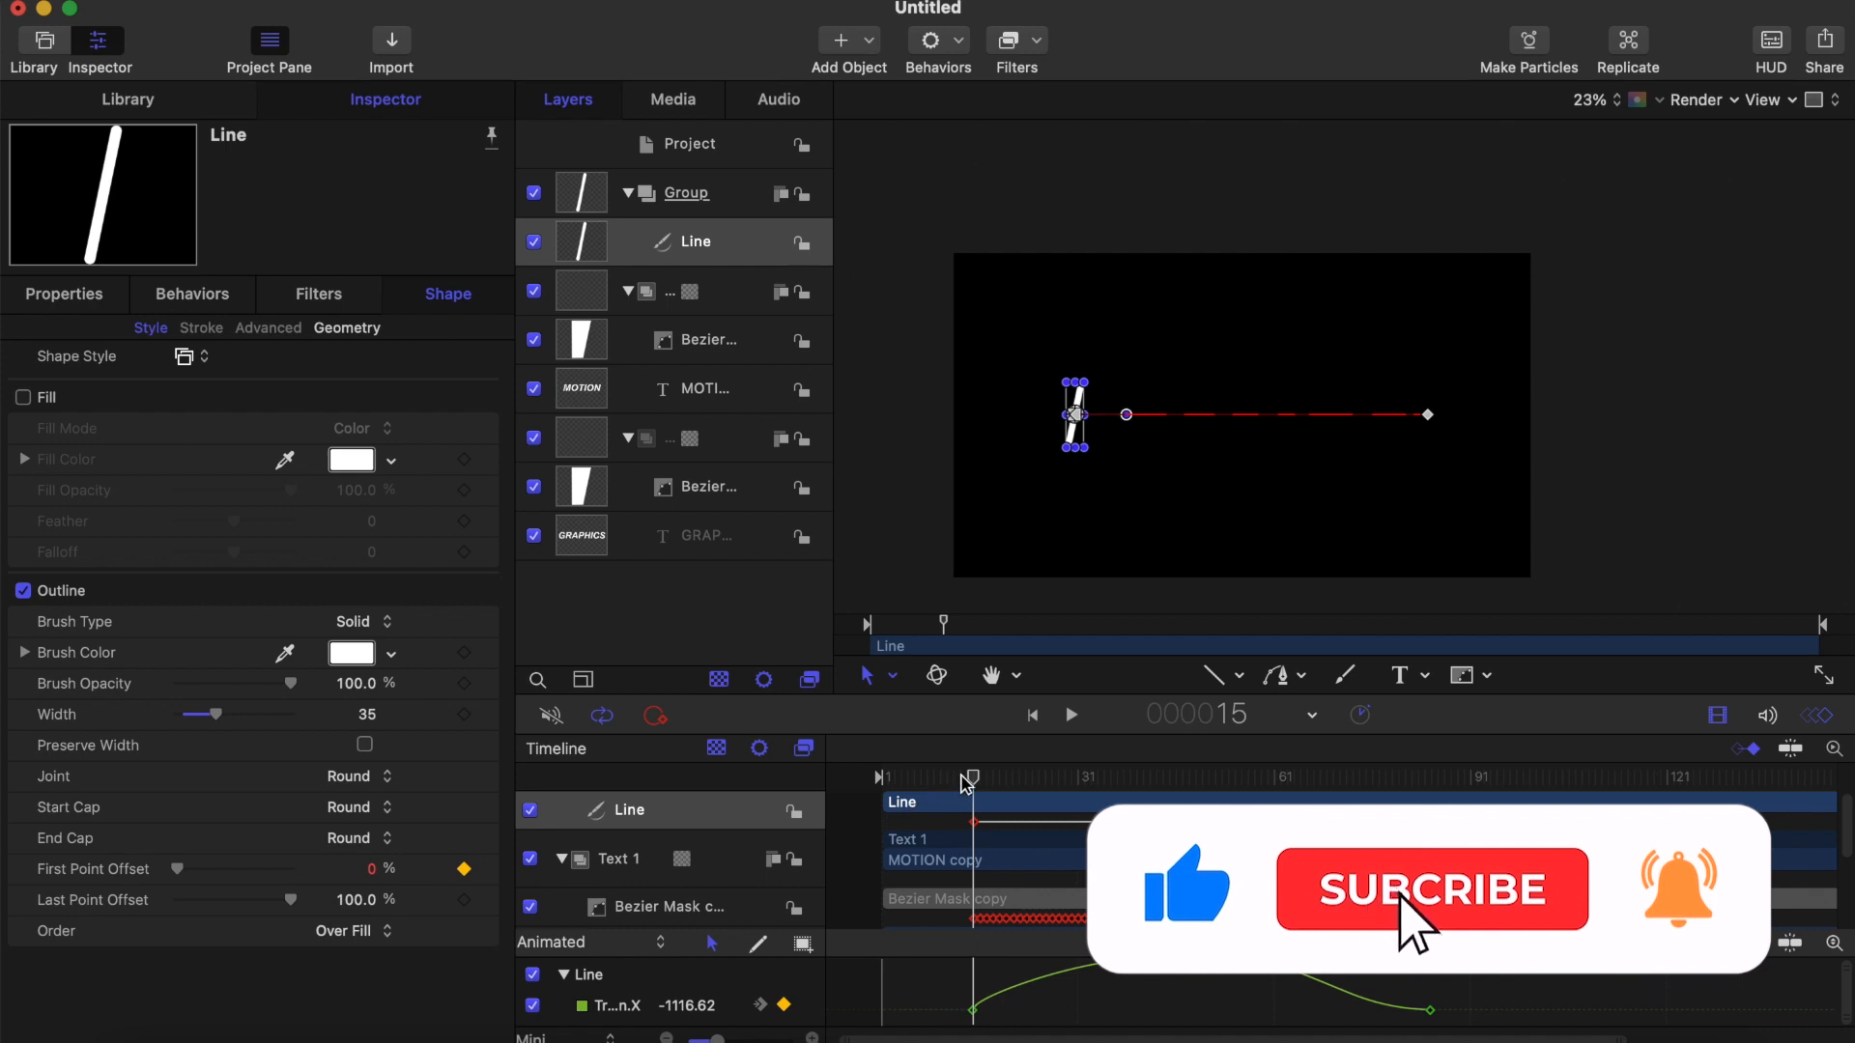
drag(972, 779, 841, 779)
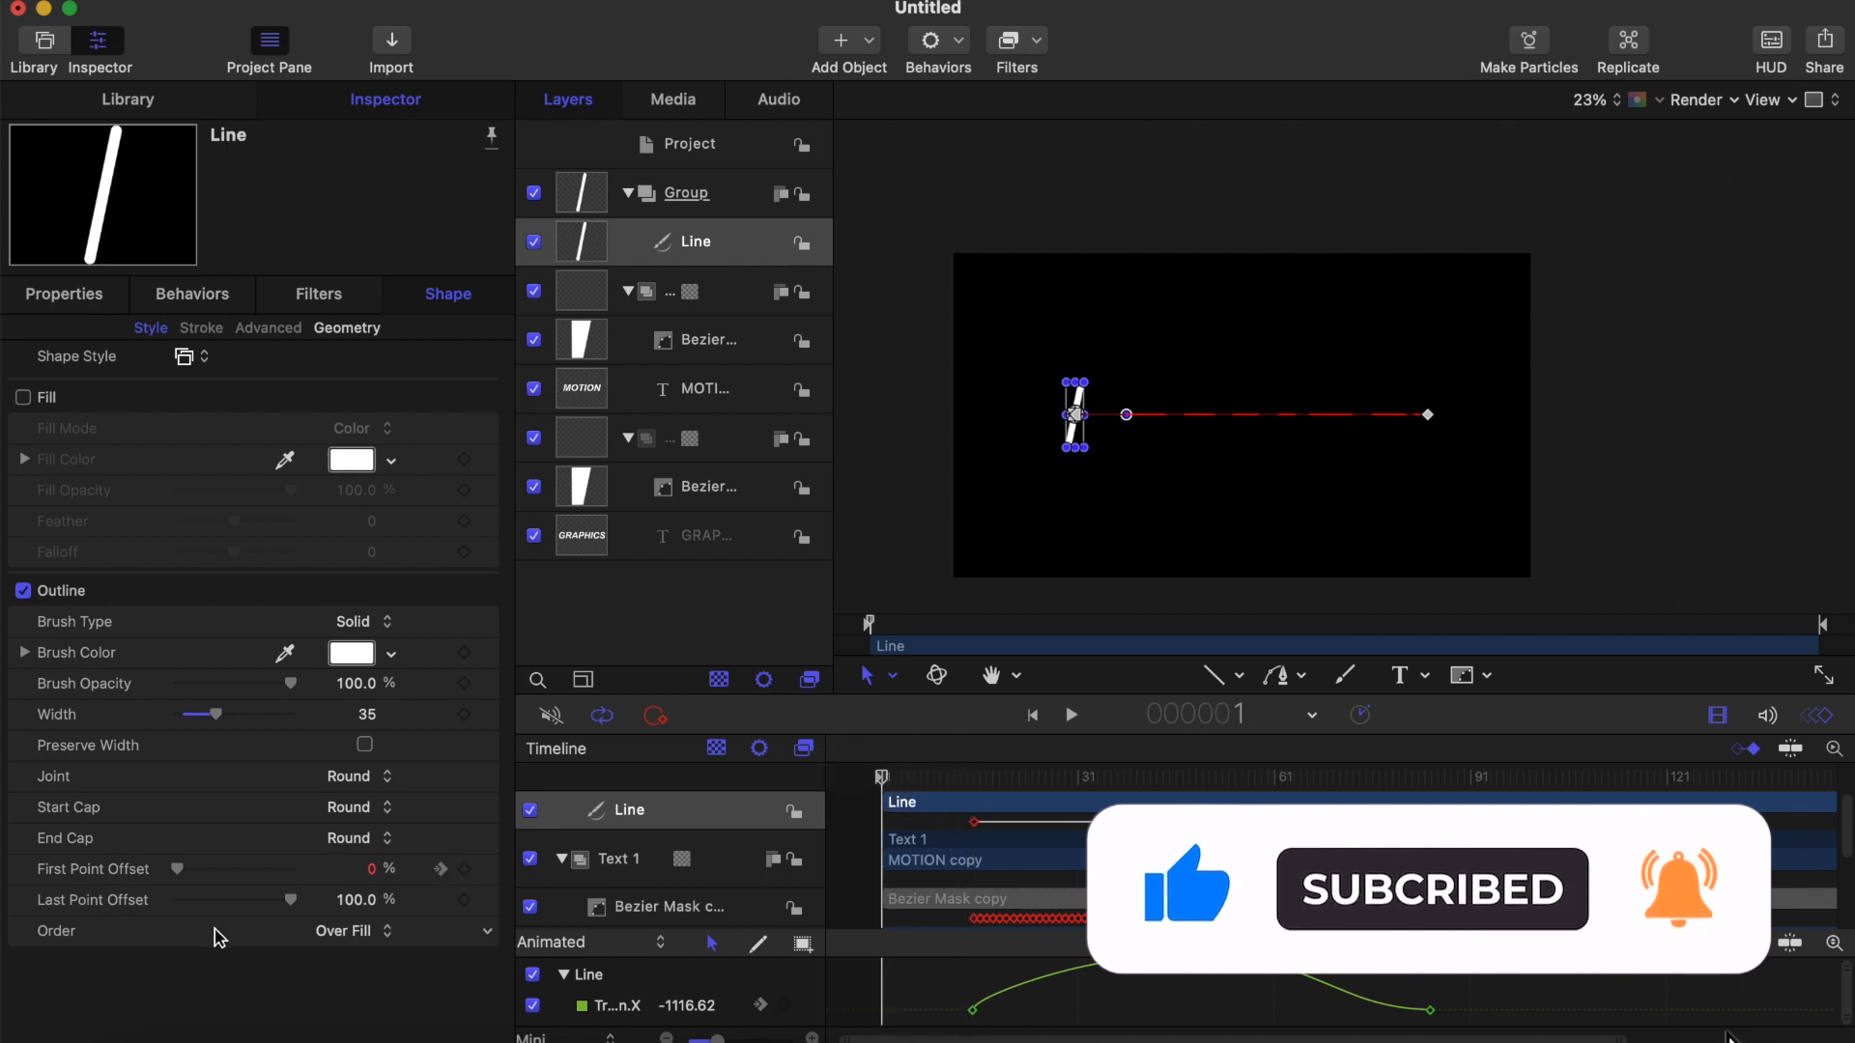
drag(179, 875, 322, 877)
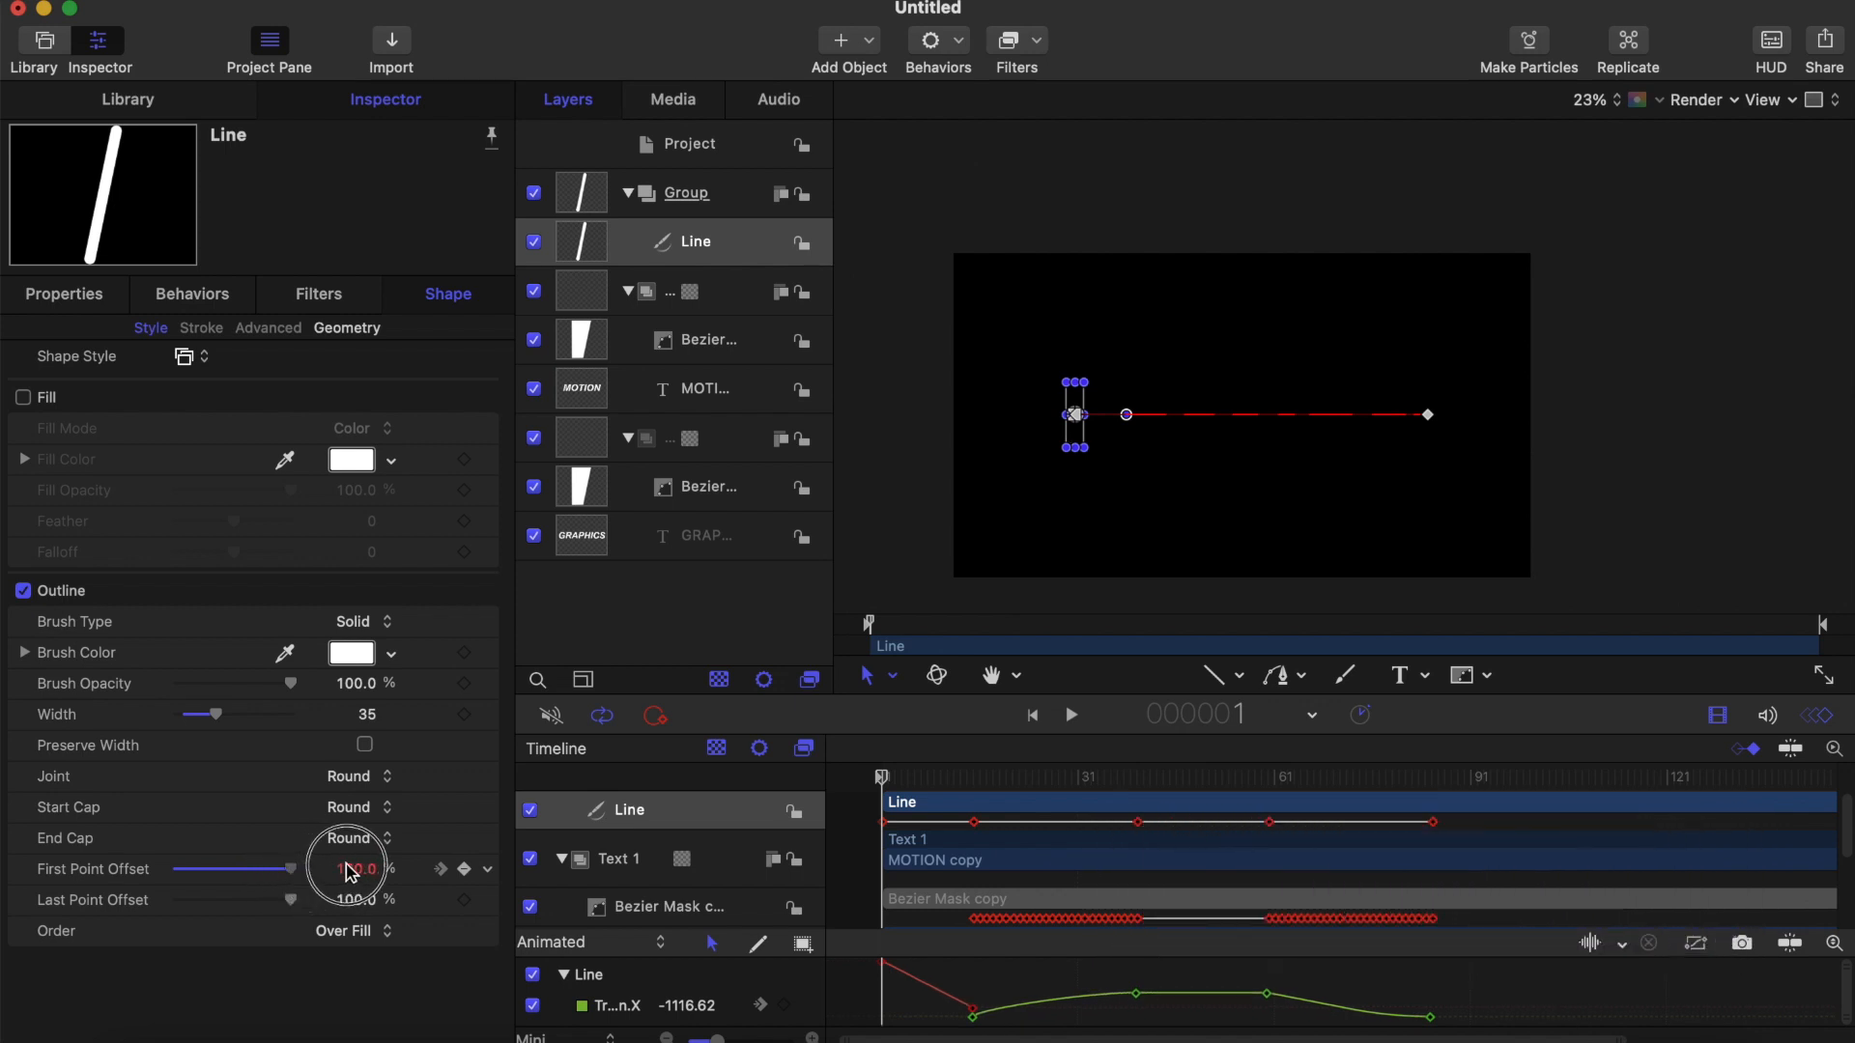
Step: Play the animation from frame 1 with the line's outline hidden to check how the line draws on
click(1213, 677)
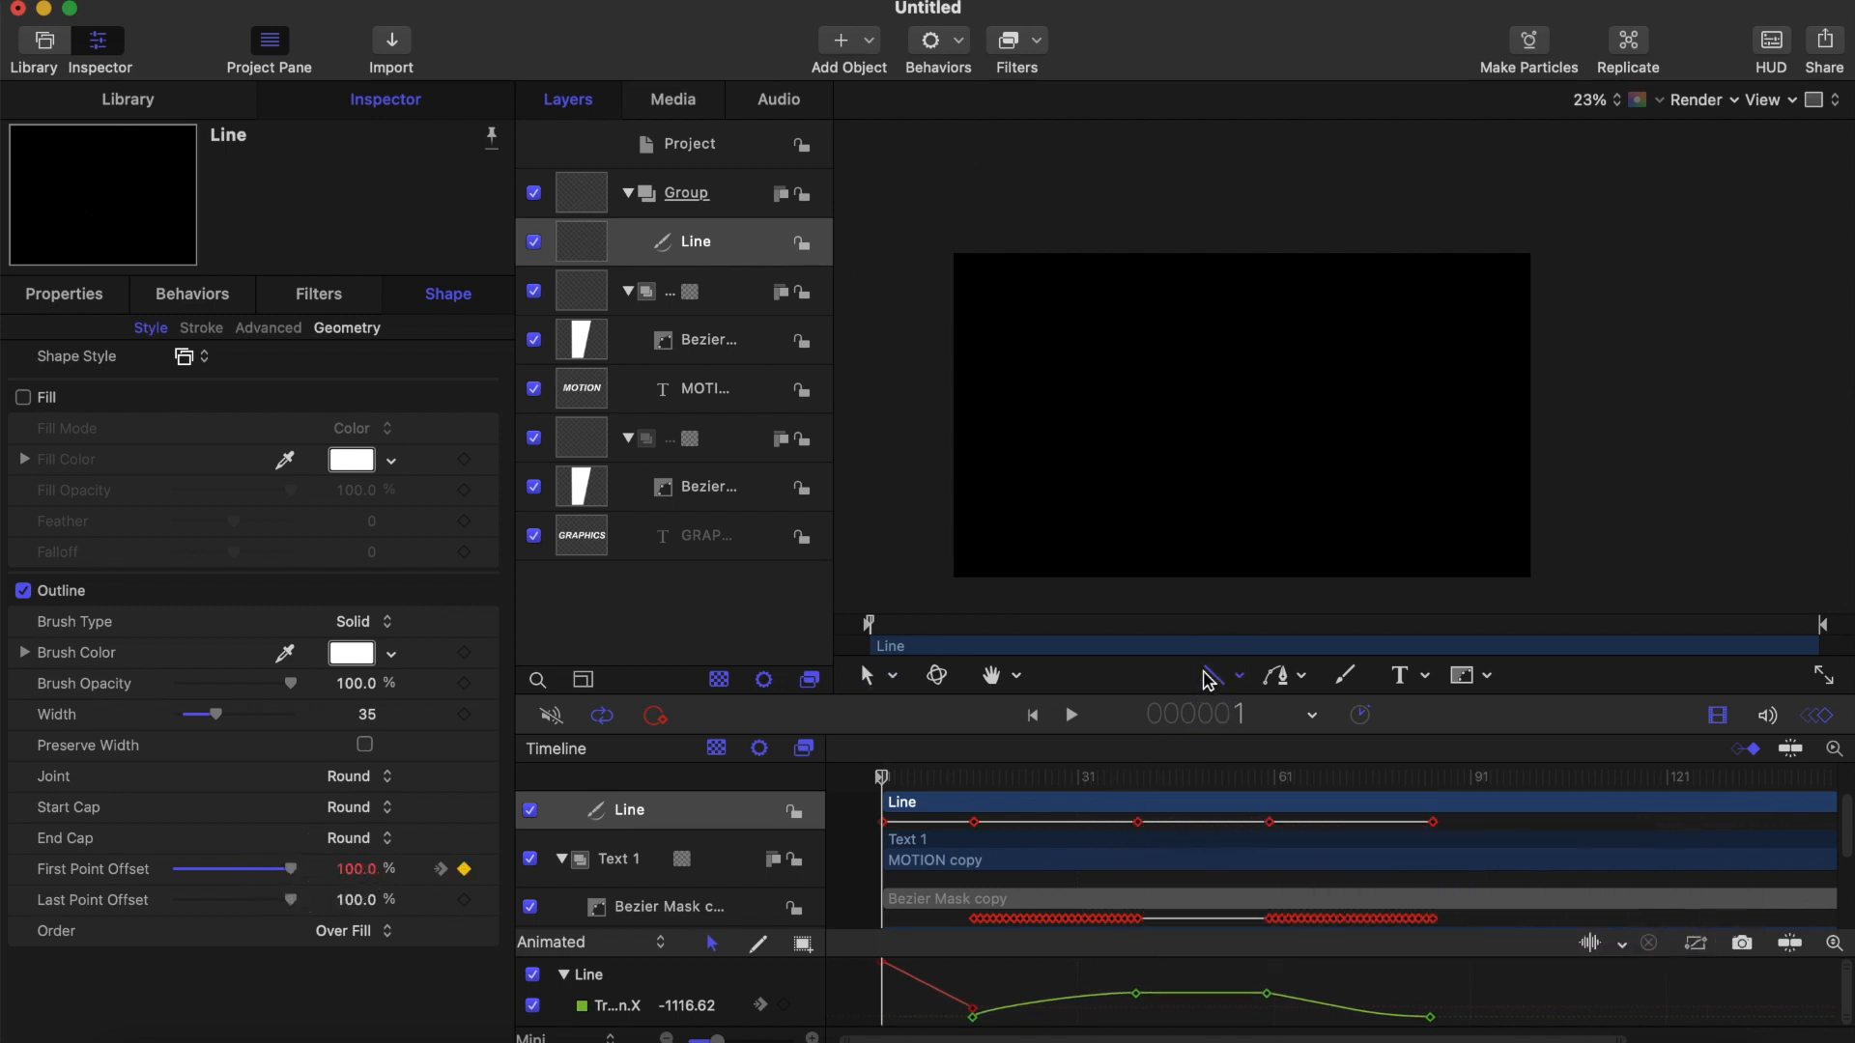
key(space)
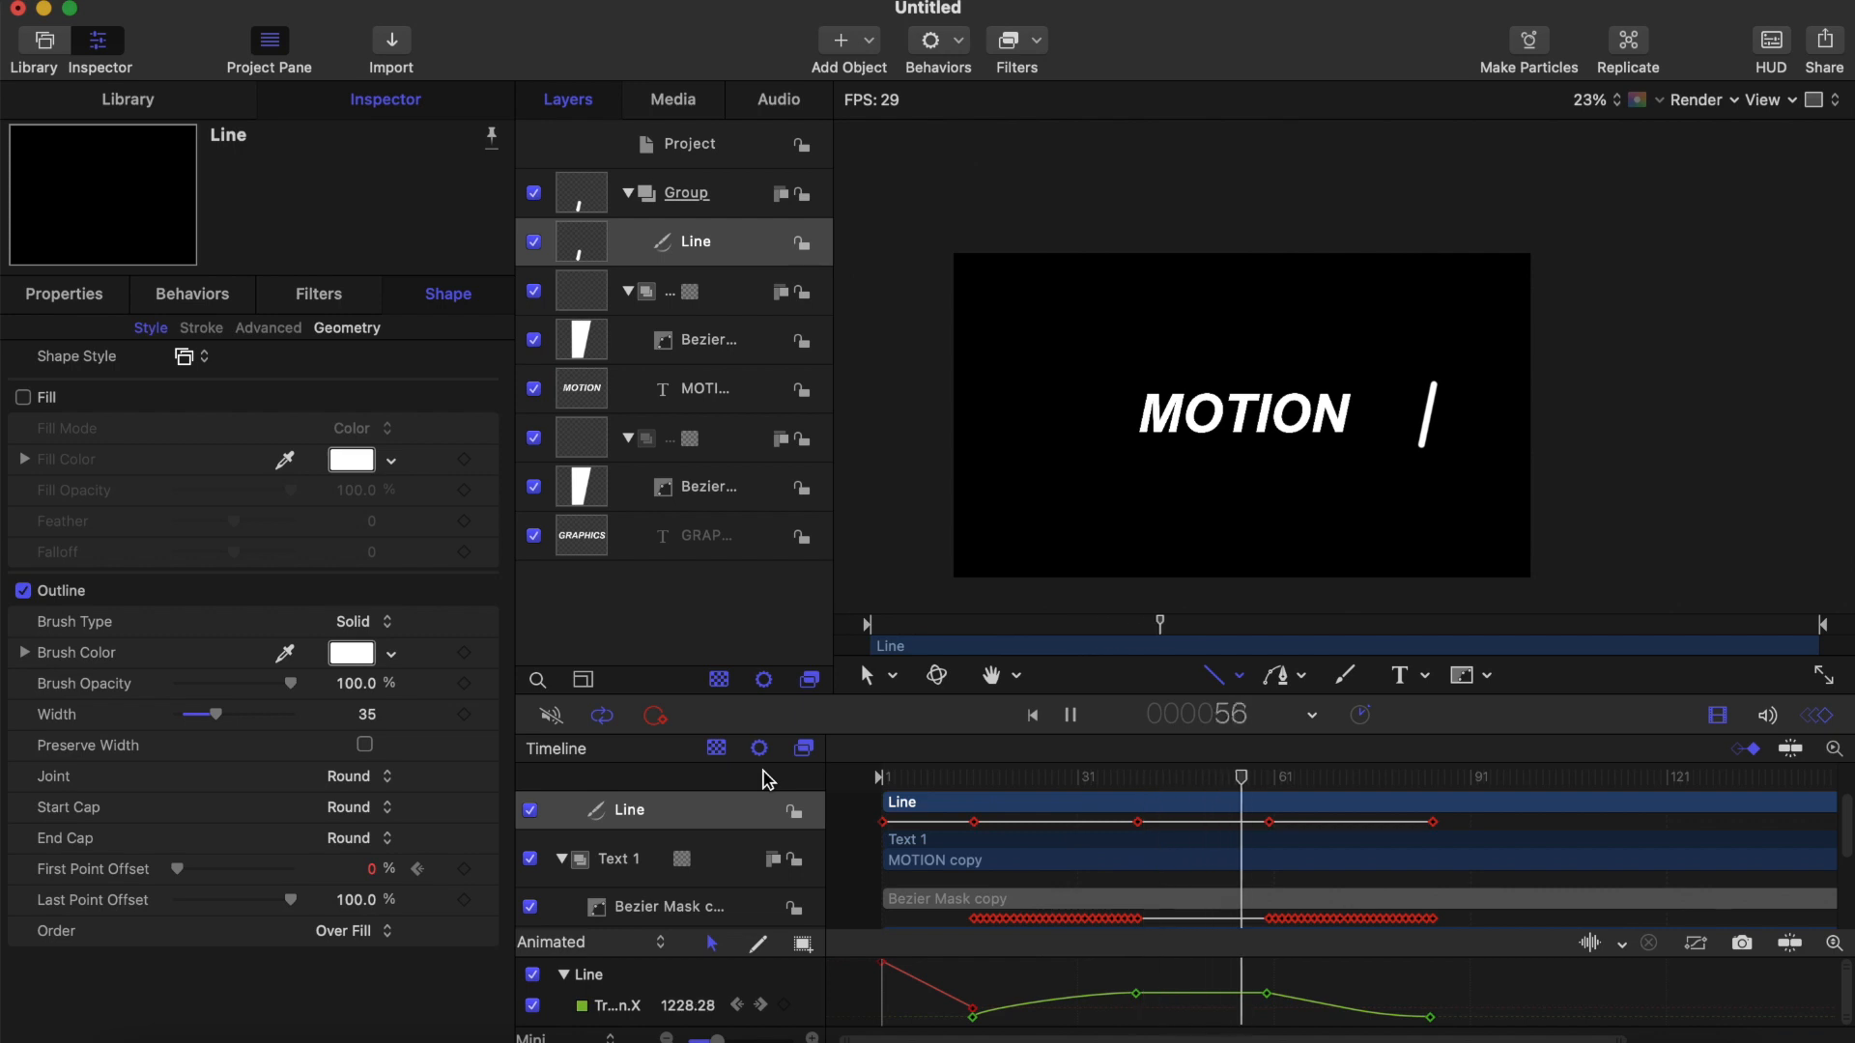
key(space)
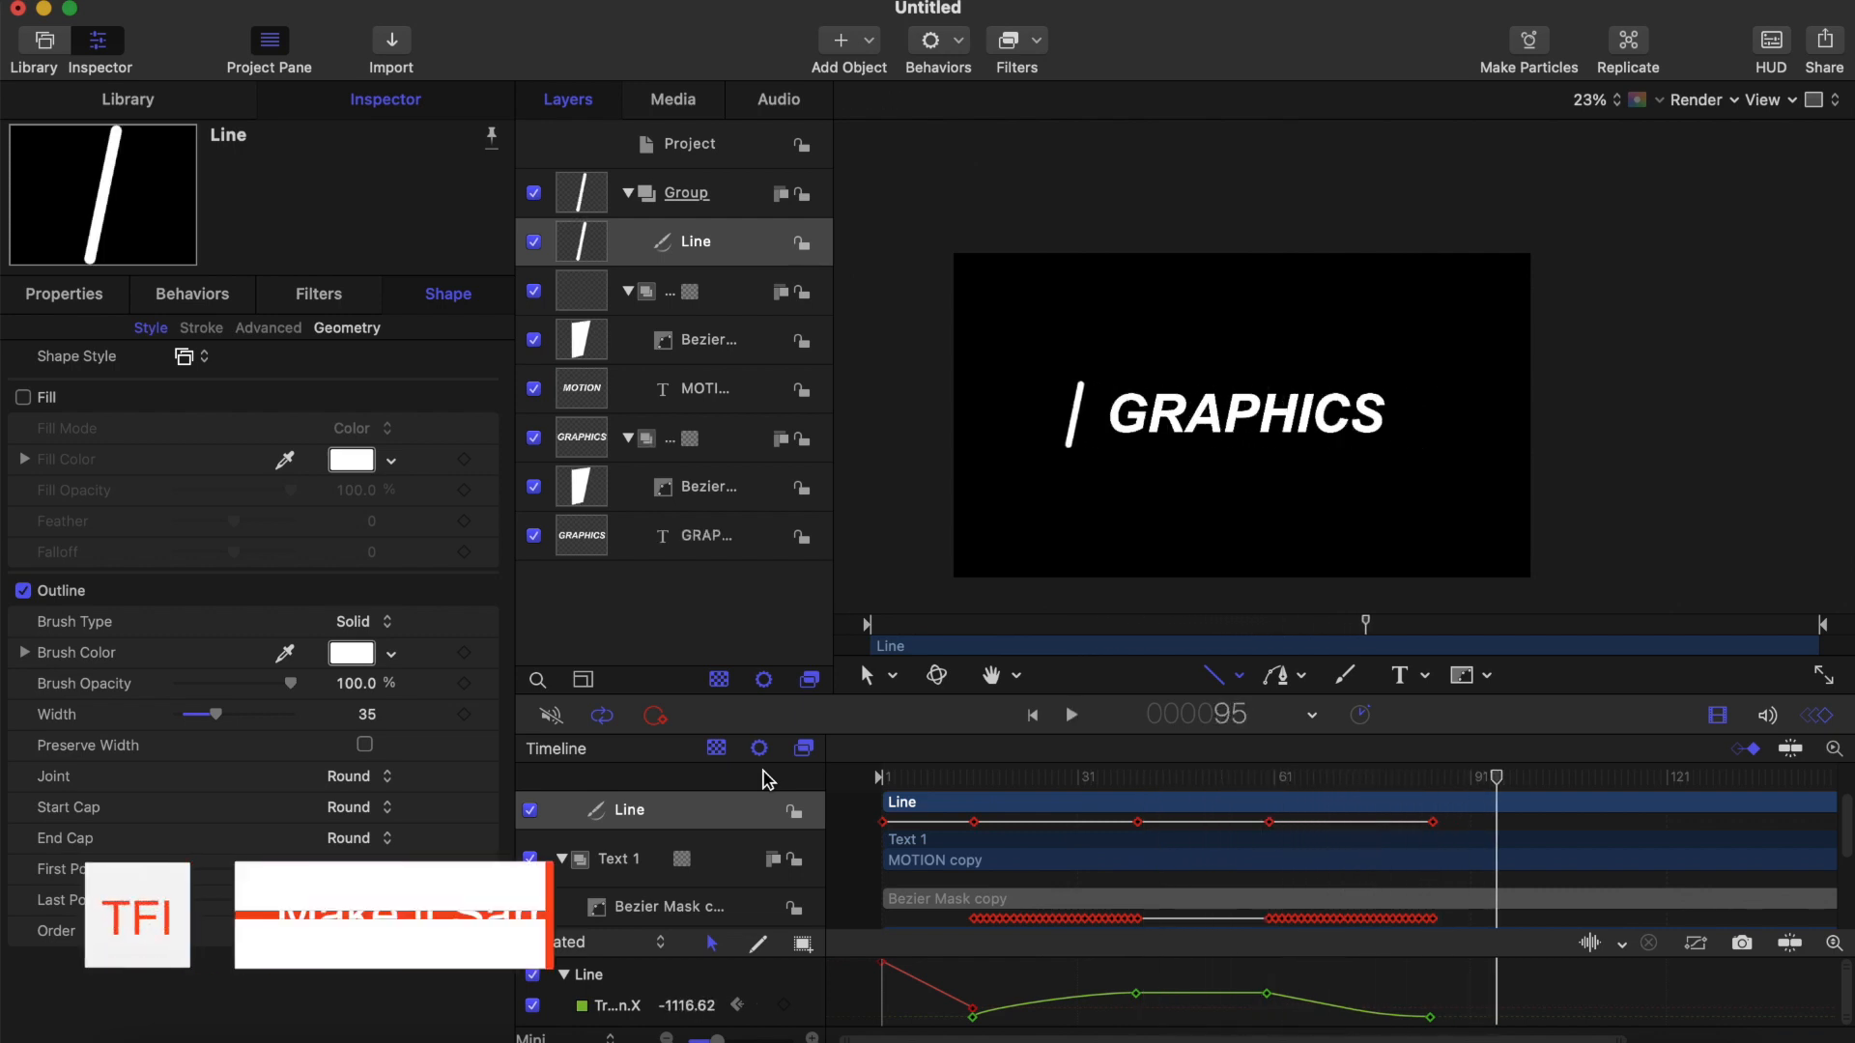
Step: Add a First Point Offset keyframe of 0% to the line at frame 85
key(Left)
key(Left)
key(Left)
key(Left)
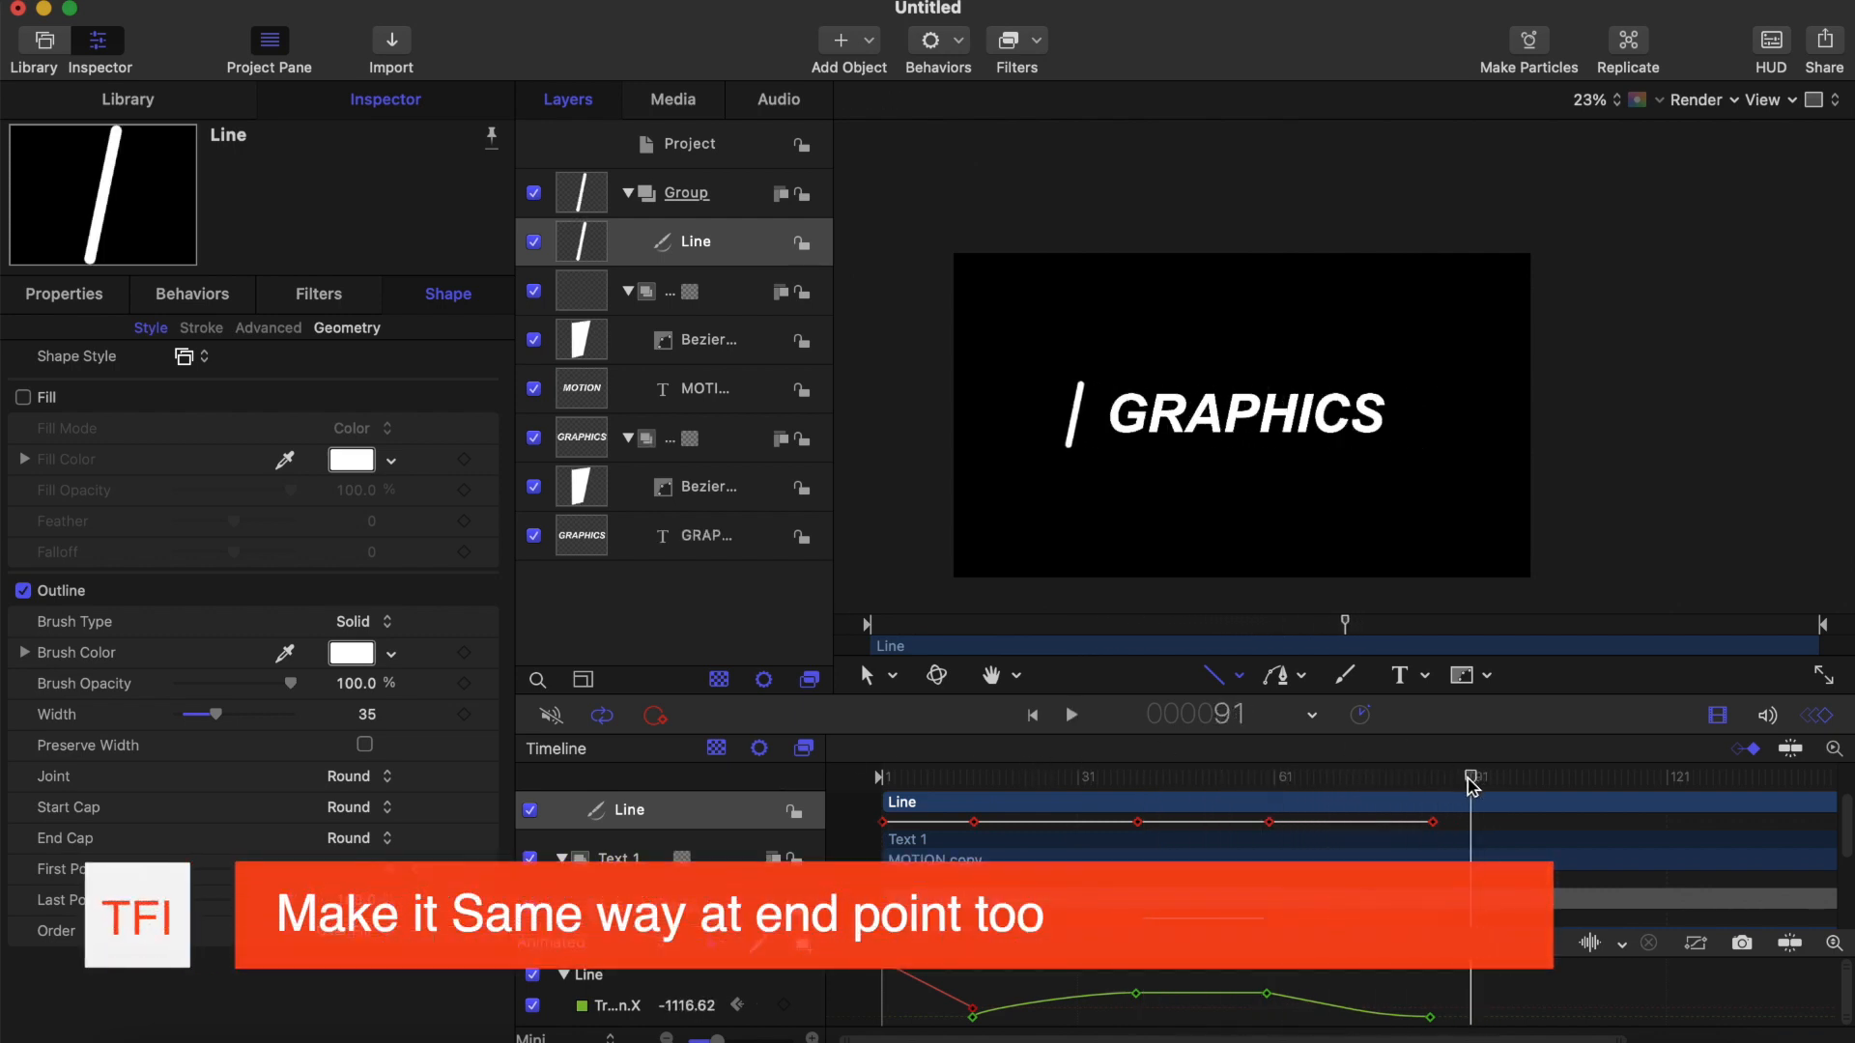
drag(1469, 781, 1432, 789)
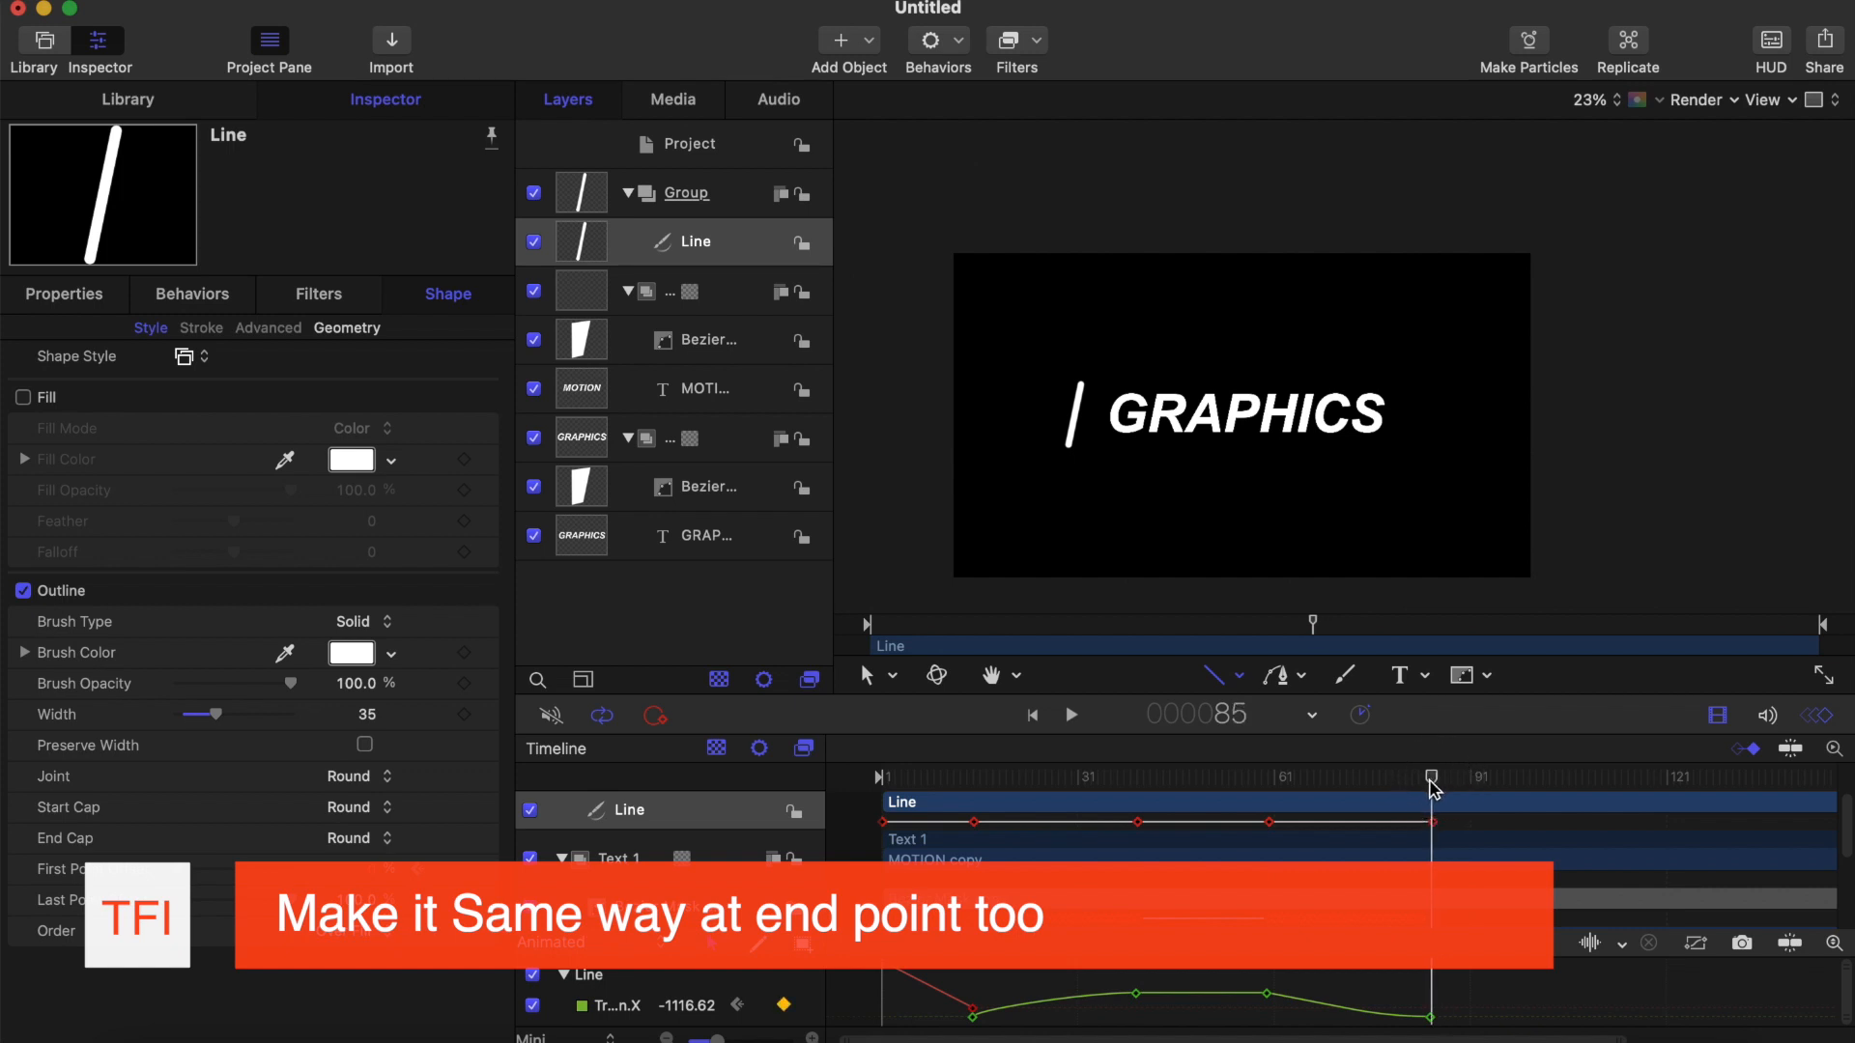
click(464, 868)
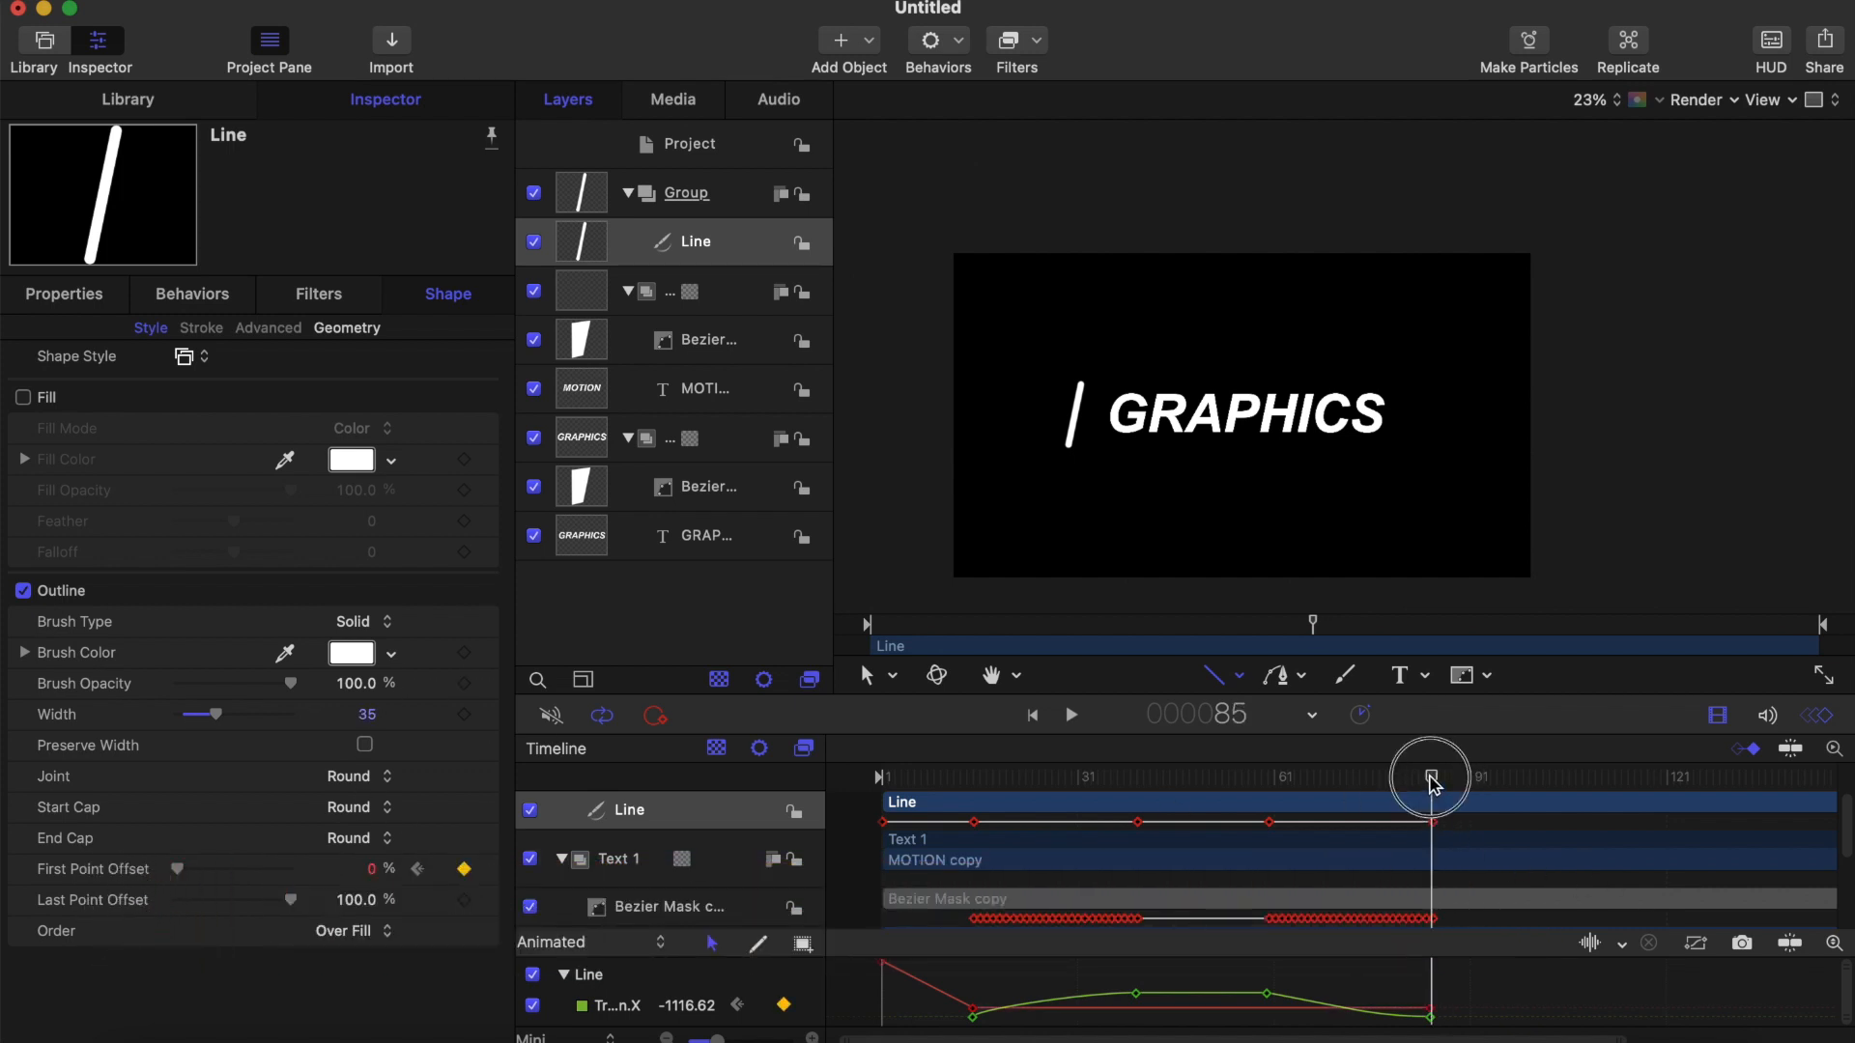
Step: Move the playhead to frame 100, past the line's last First Point Offset keyframe
drag(1433, 784, 1435, 784)
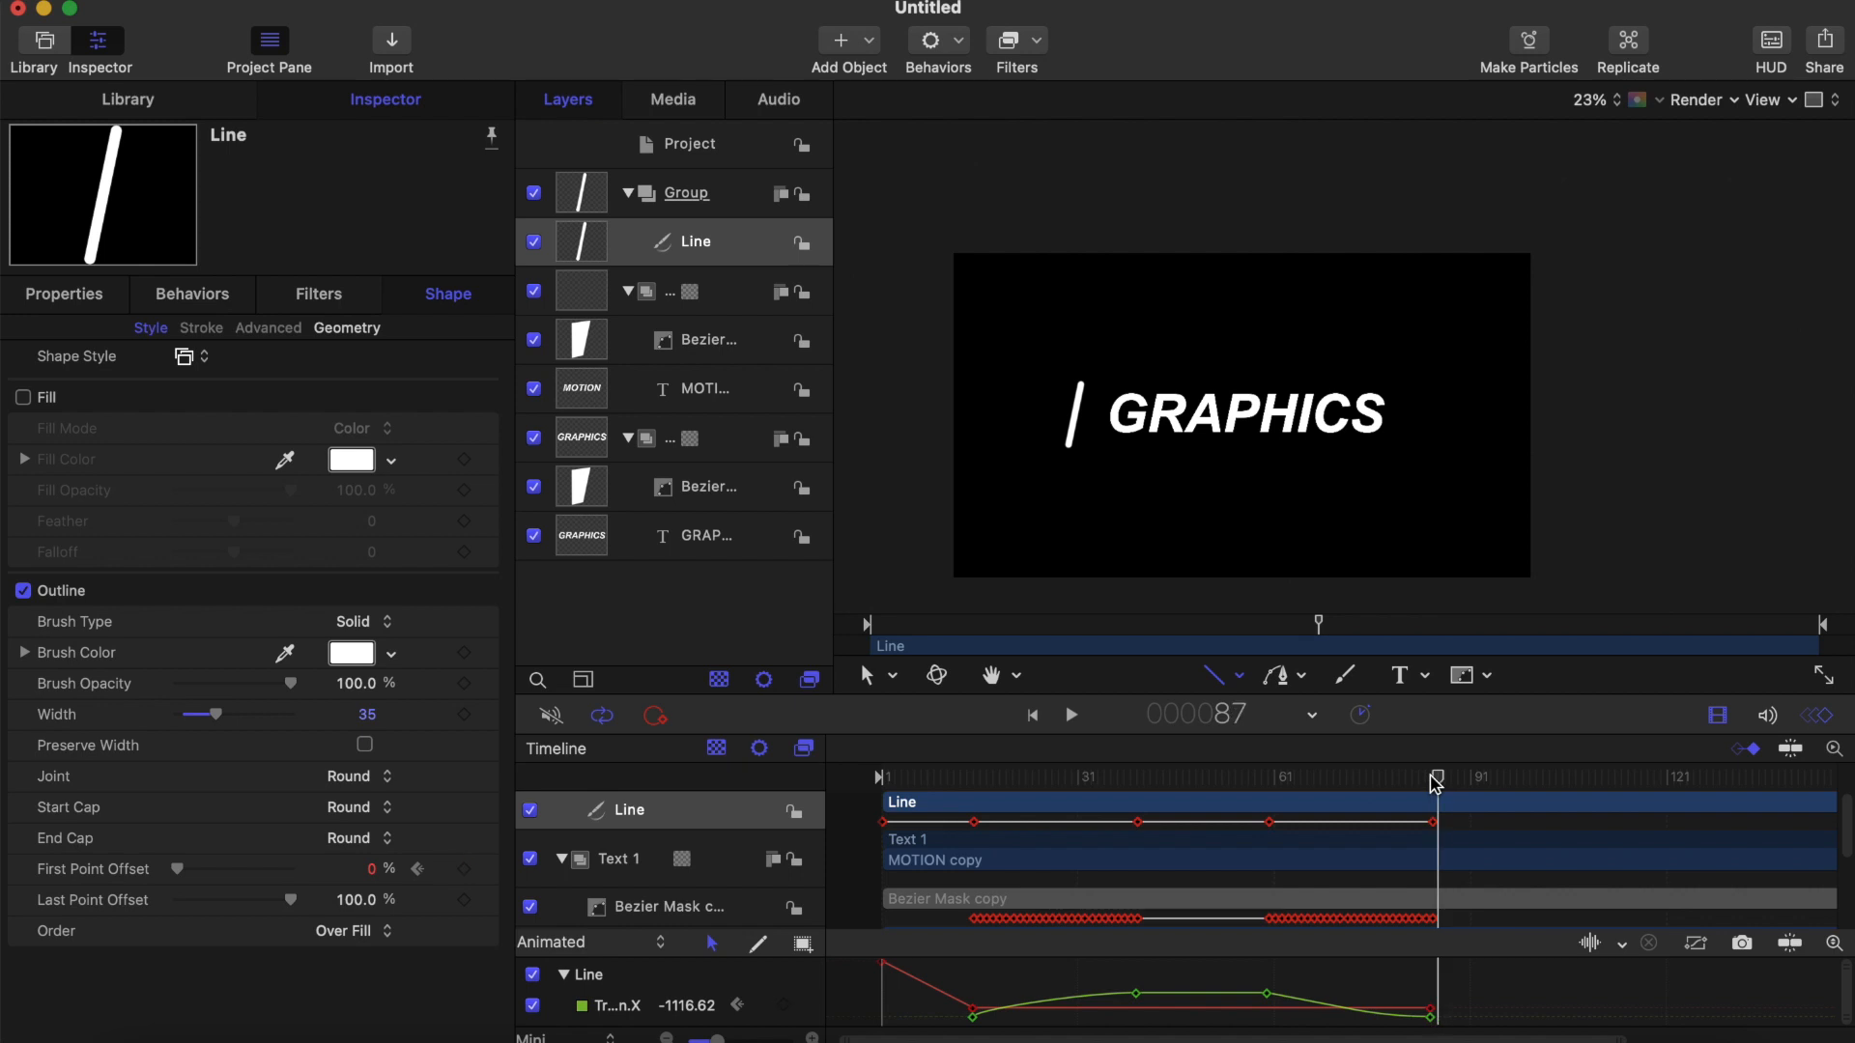
key(Right)
key(Right)
key(Right)
key(Right)
key(Right)
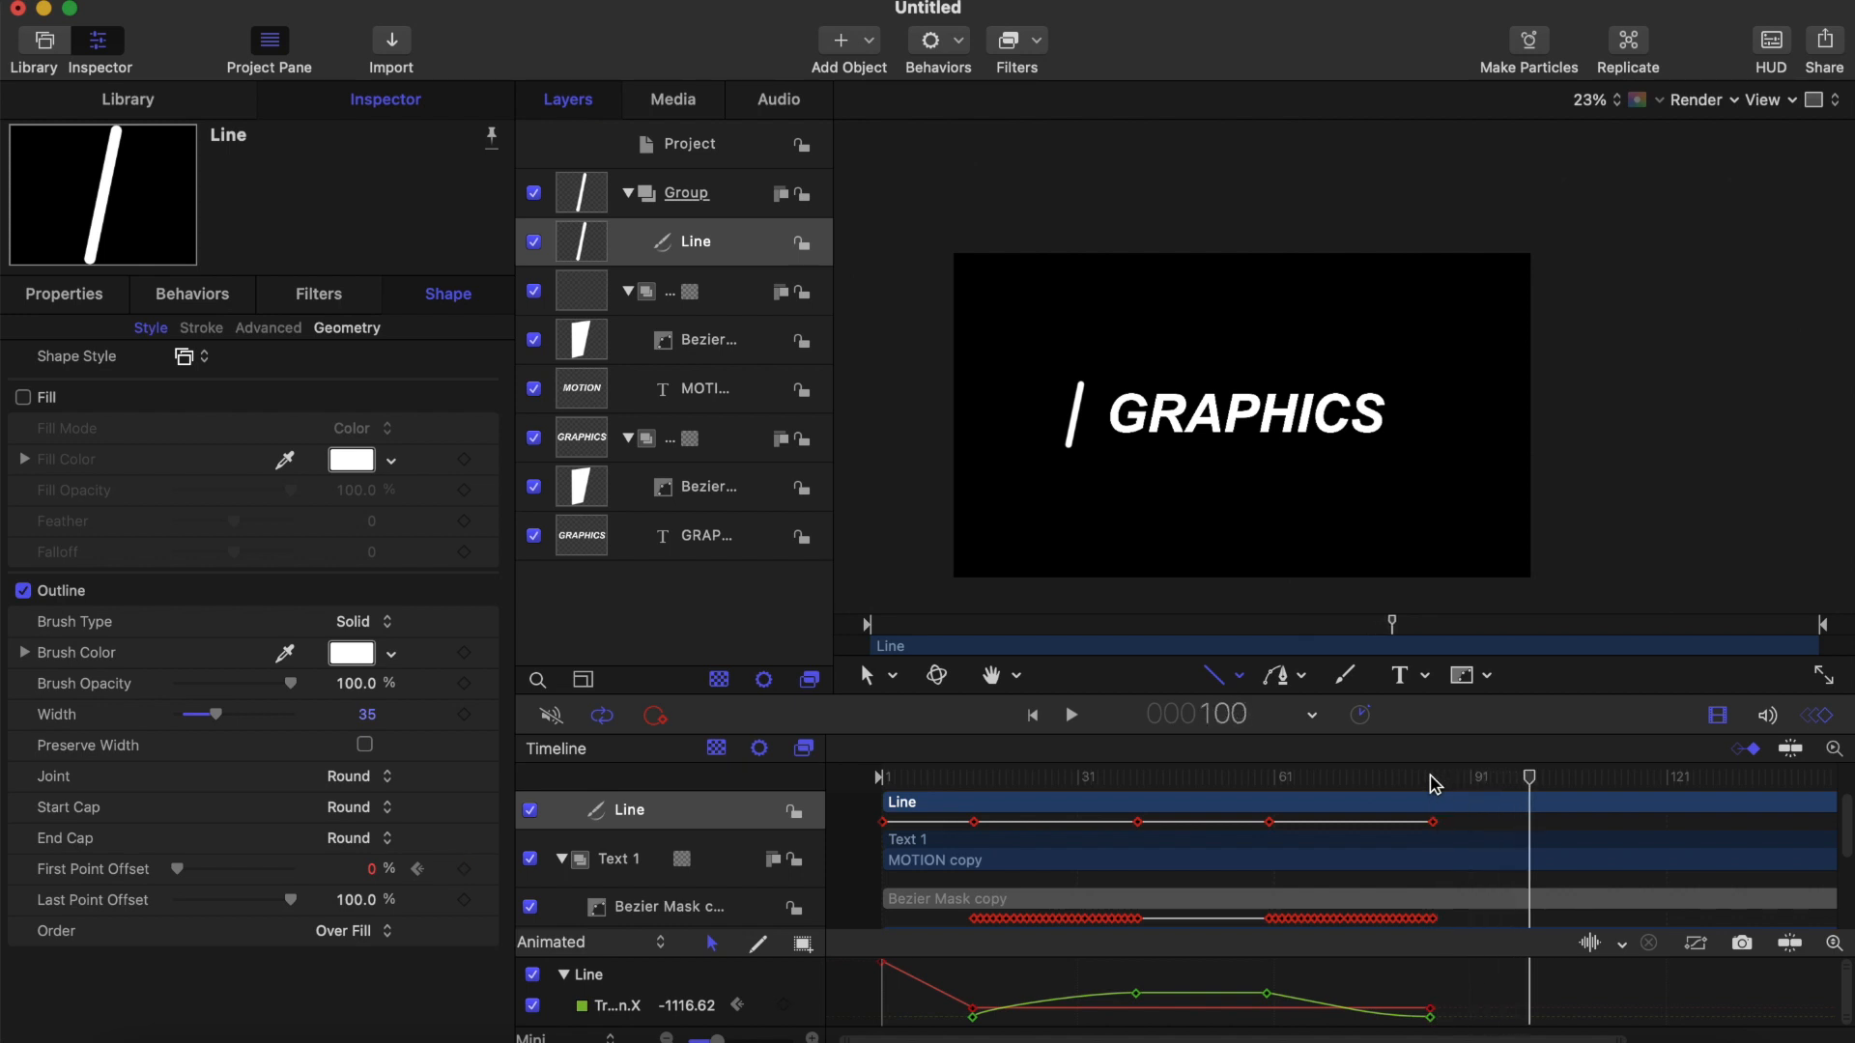